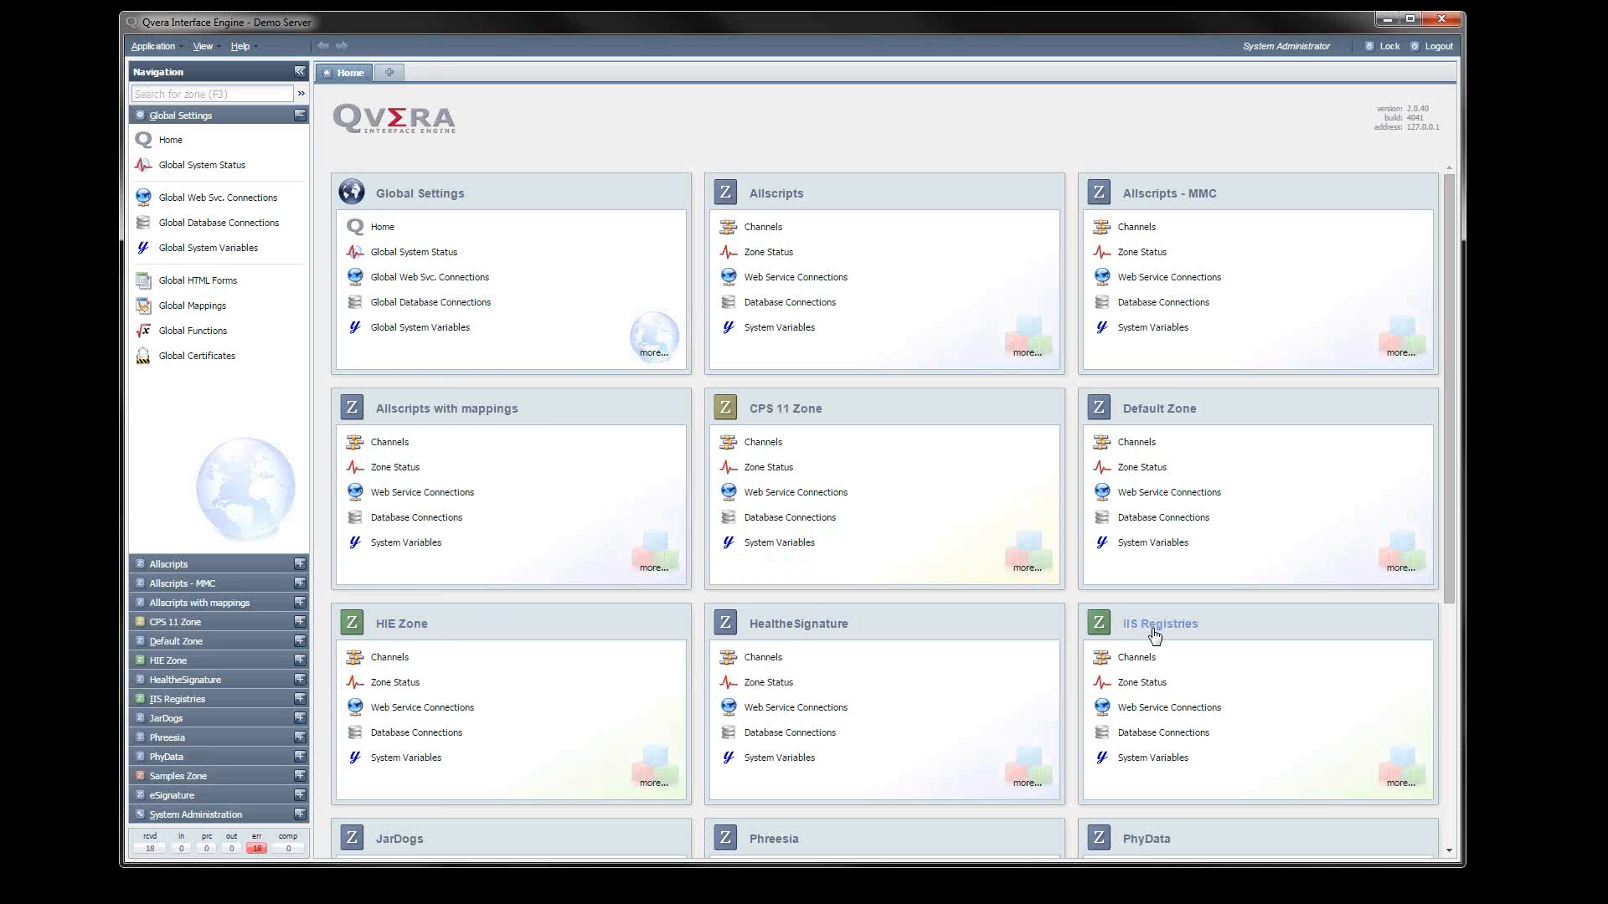
# Browse the zones on the home page and view the Allscripts zone's database connections and channels.
pyautogui.scroll(-2, 1154, 636)
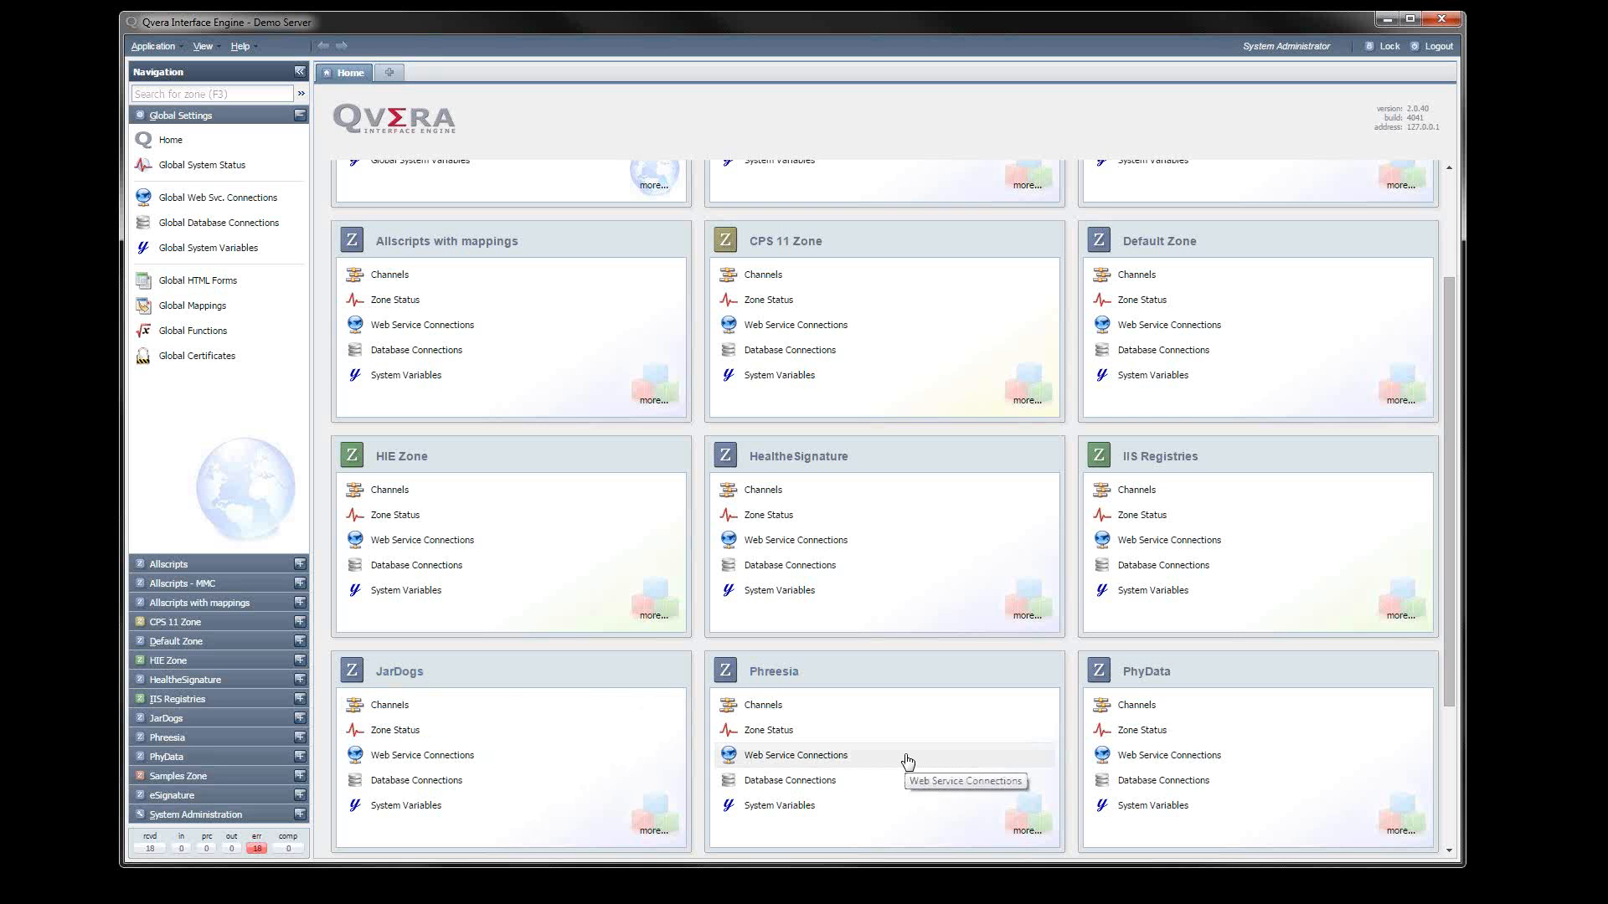
pyautogui.scroll(2, 906, 758)
pyautogui.click(873, 311)
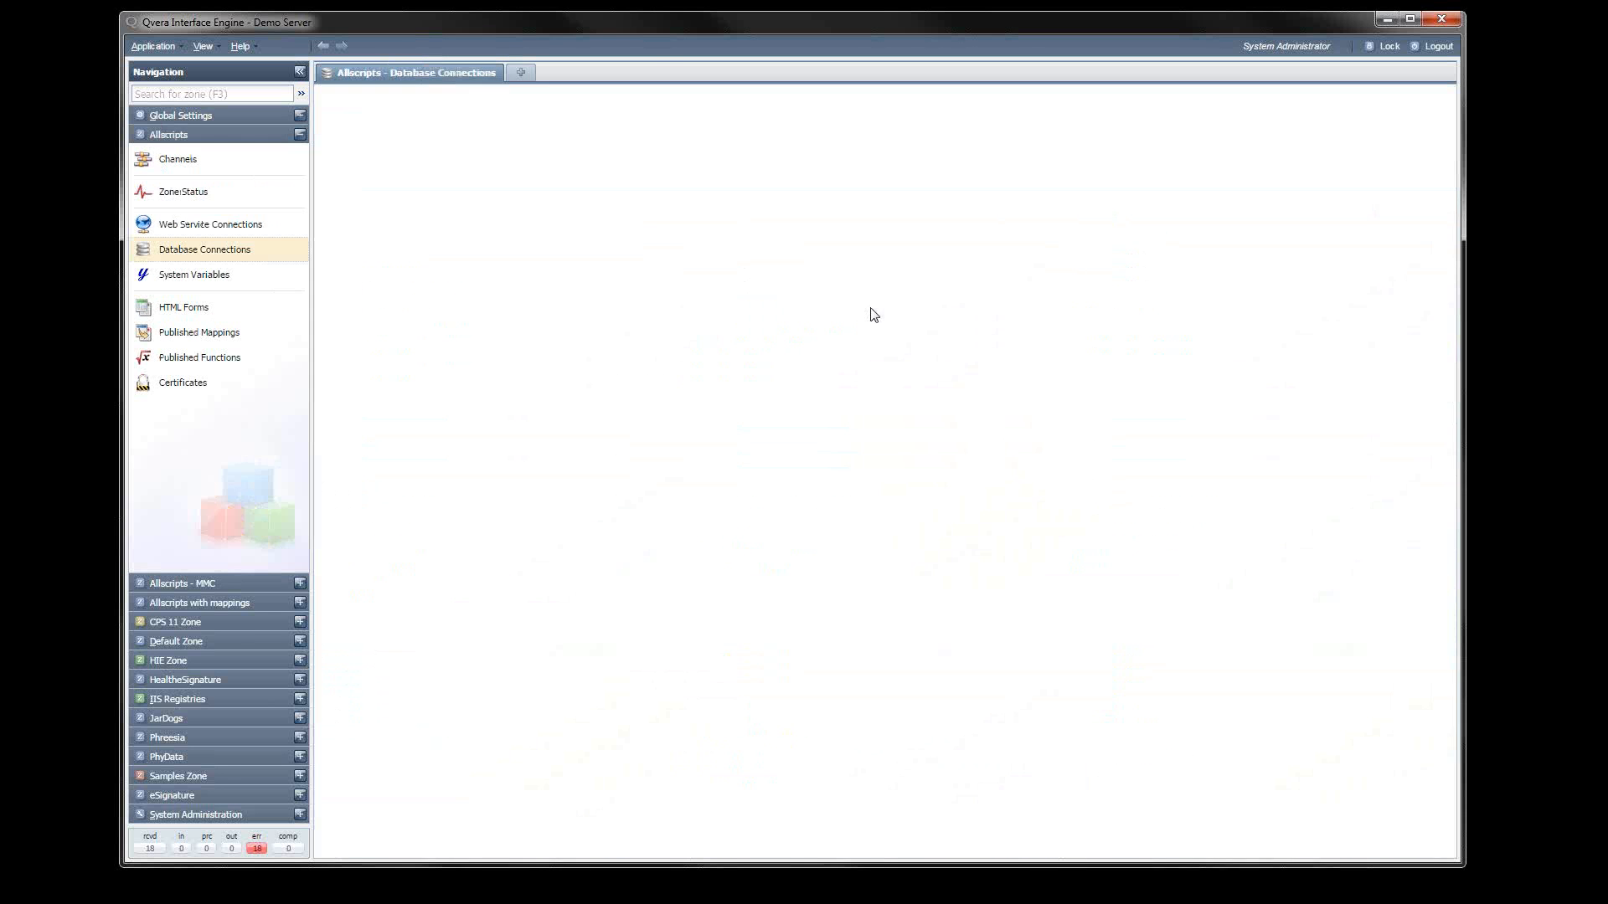
pyautogui.click(182, 165)
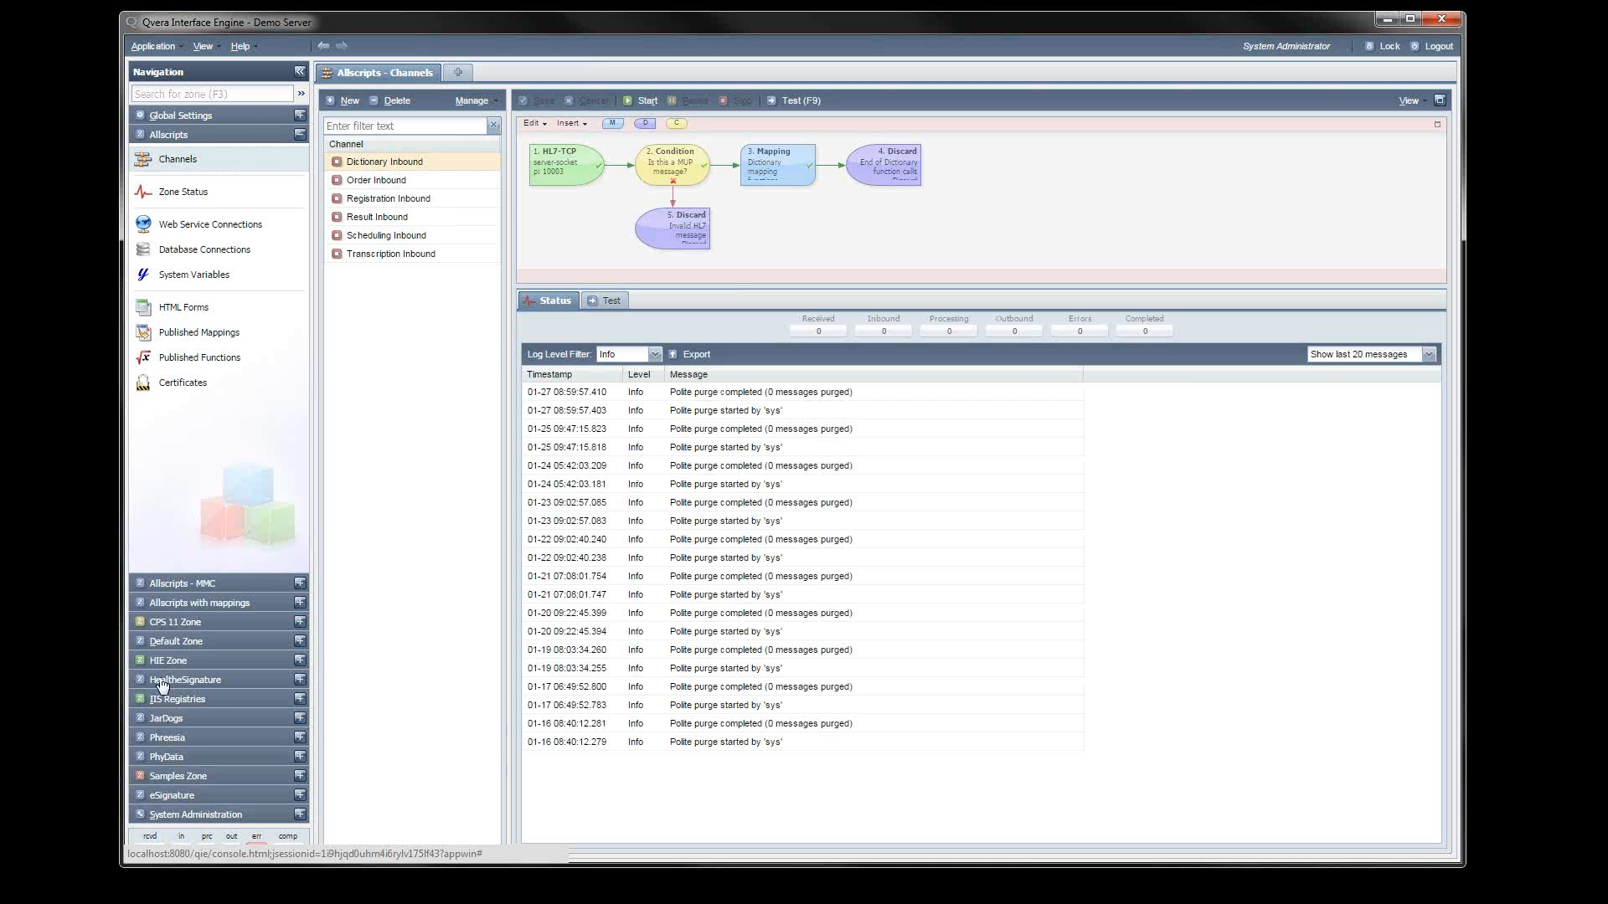
# View the channels of the HIE Zone and return to the global home page.
pyautogui.click(168, 661)
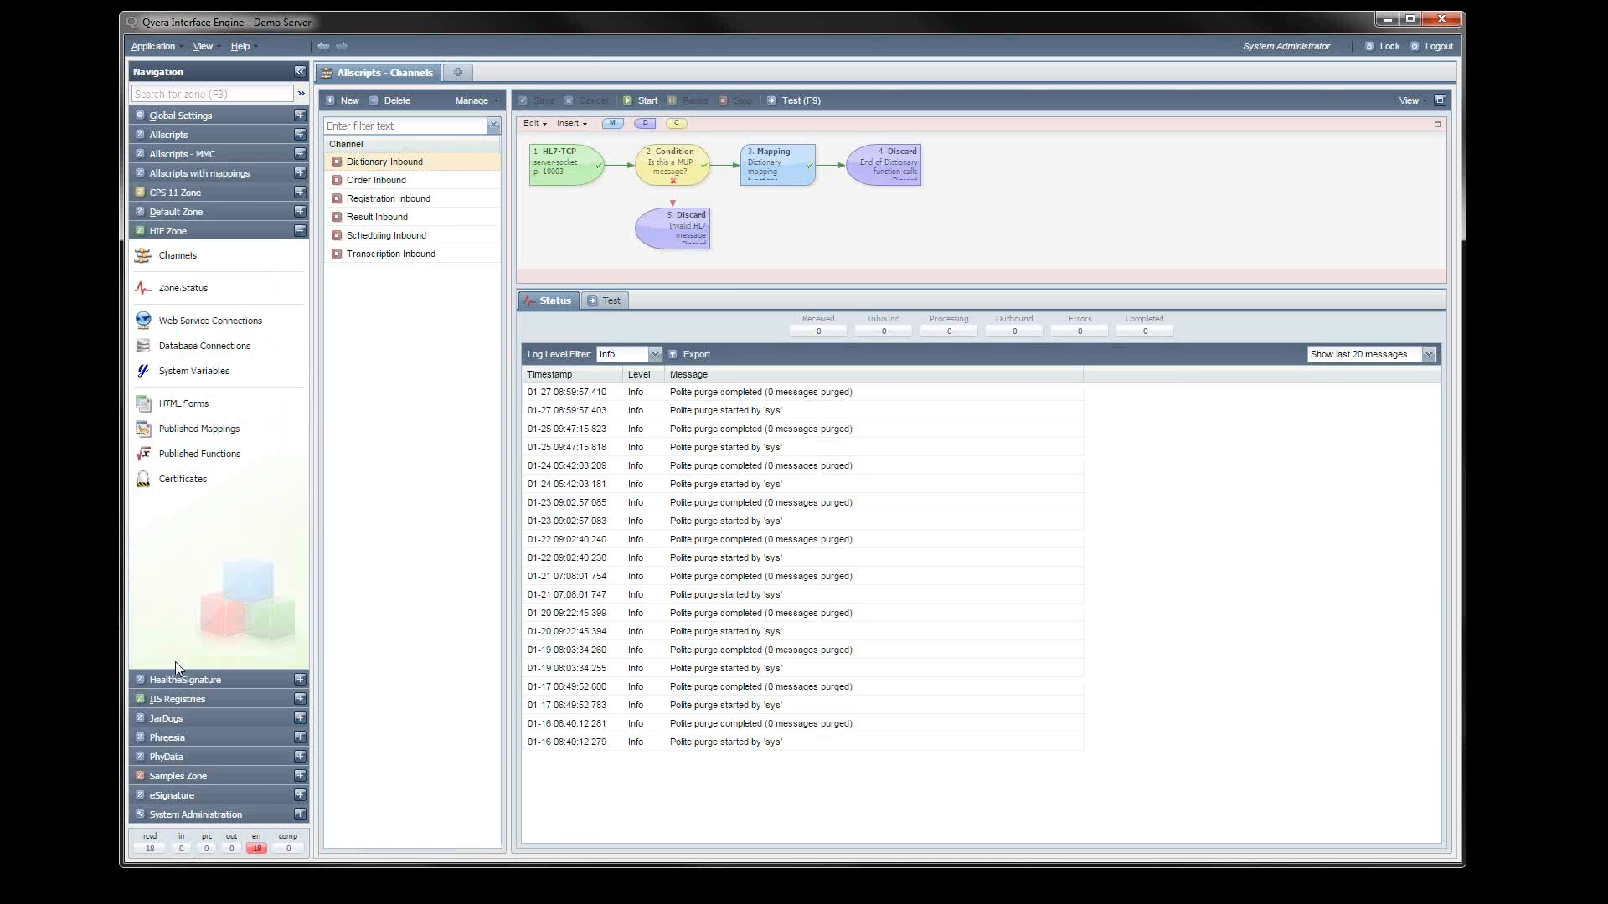
pyautogui.click(167, 256)
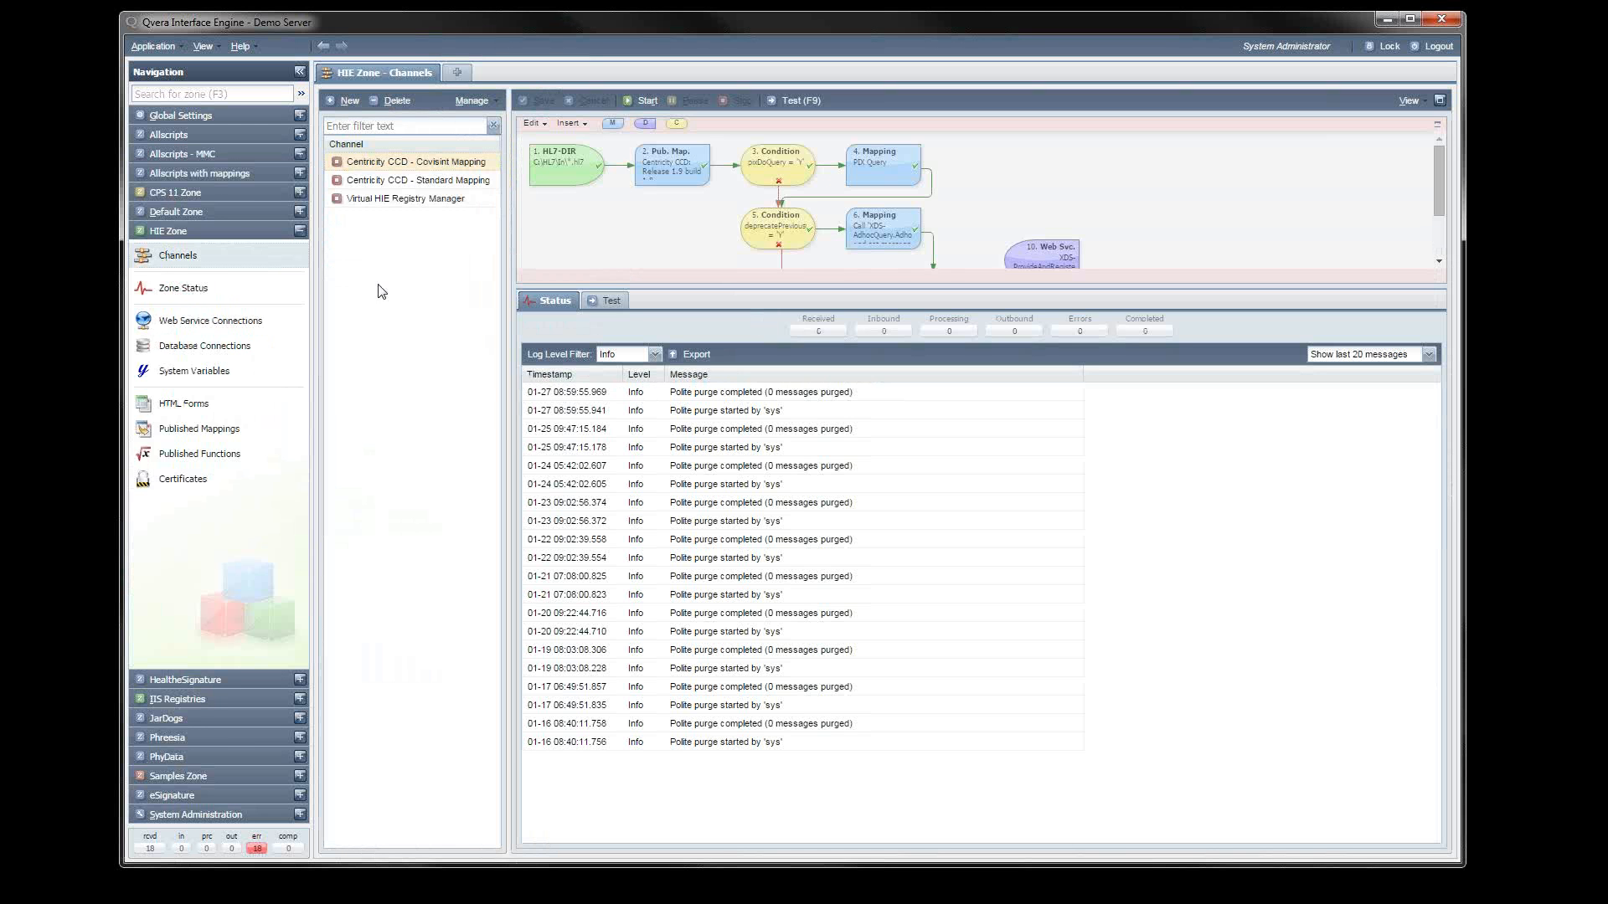
pyautogui.click(168, 115)
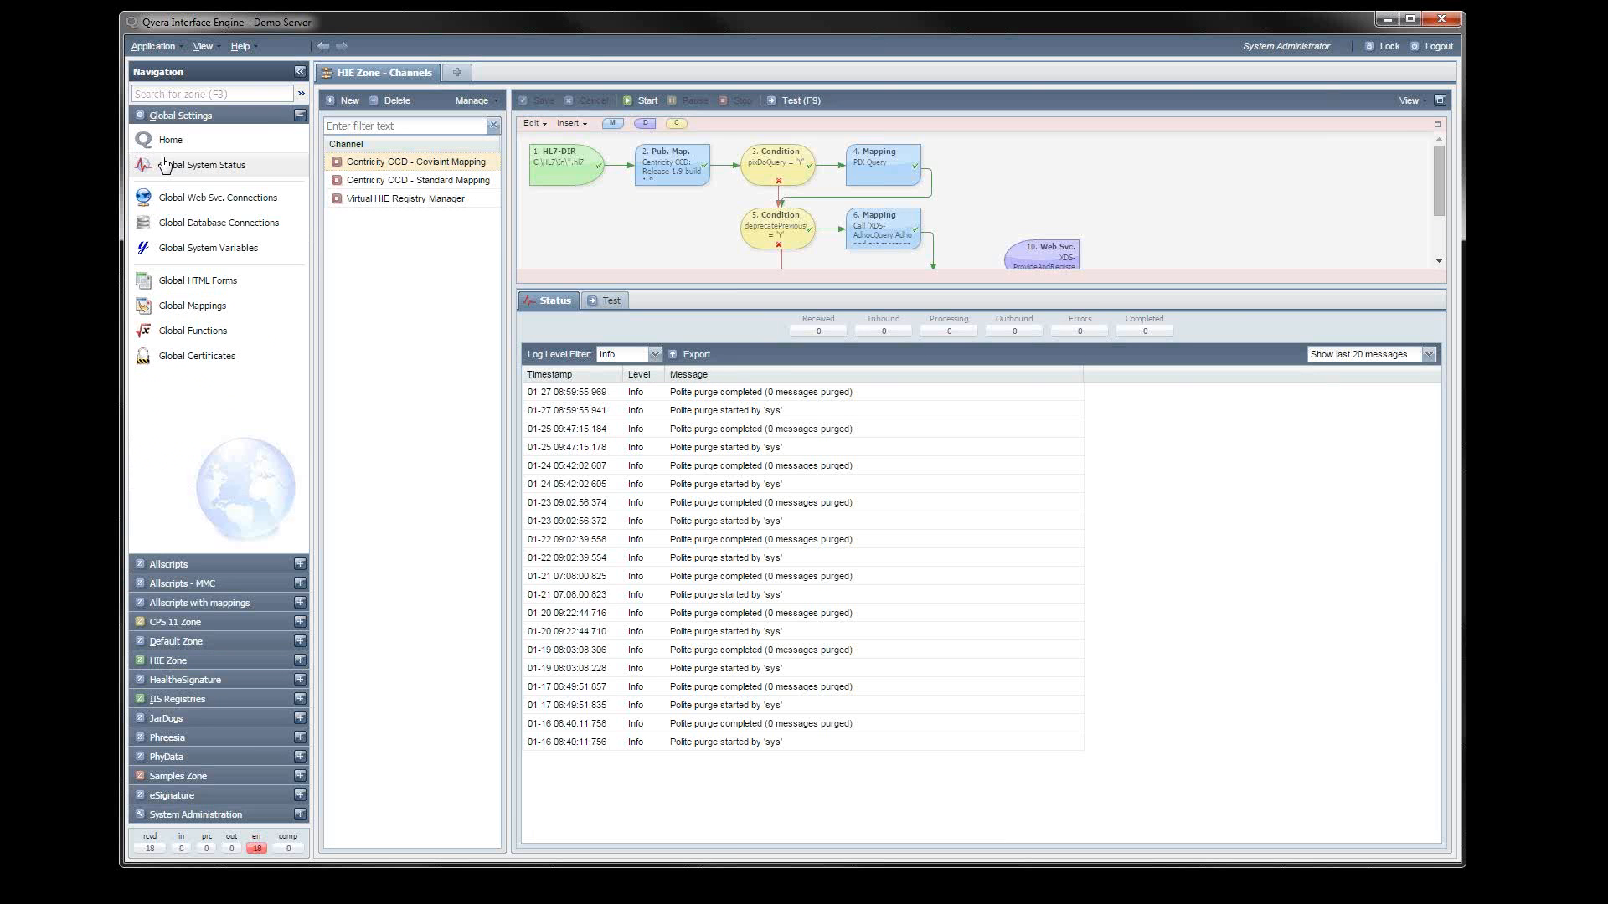
pyautogui.click(167, 140)
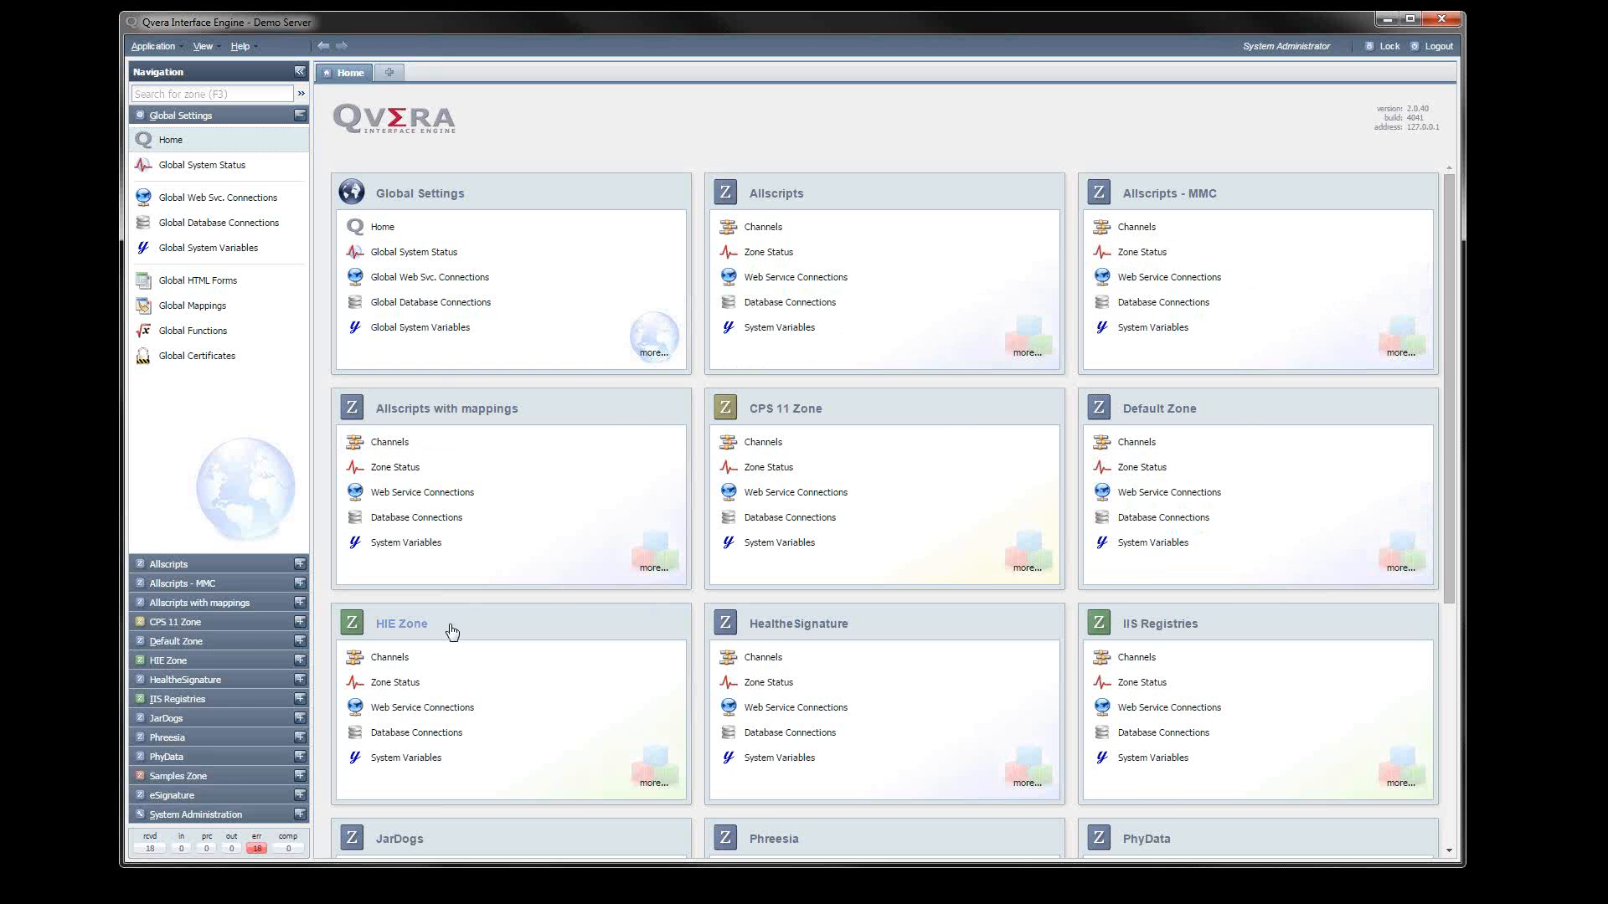
# View the Allscripts - MMC zone's channels and its zone status, enlarging the status page's channel list.
pyautogui.click(162, 584)
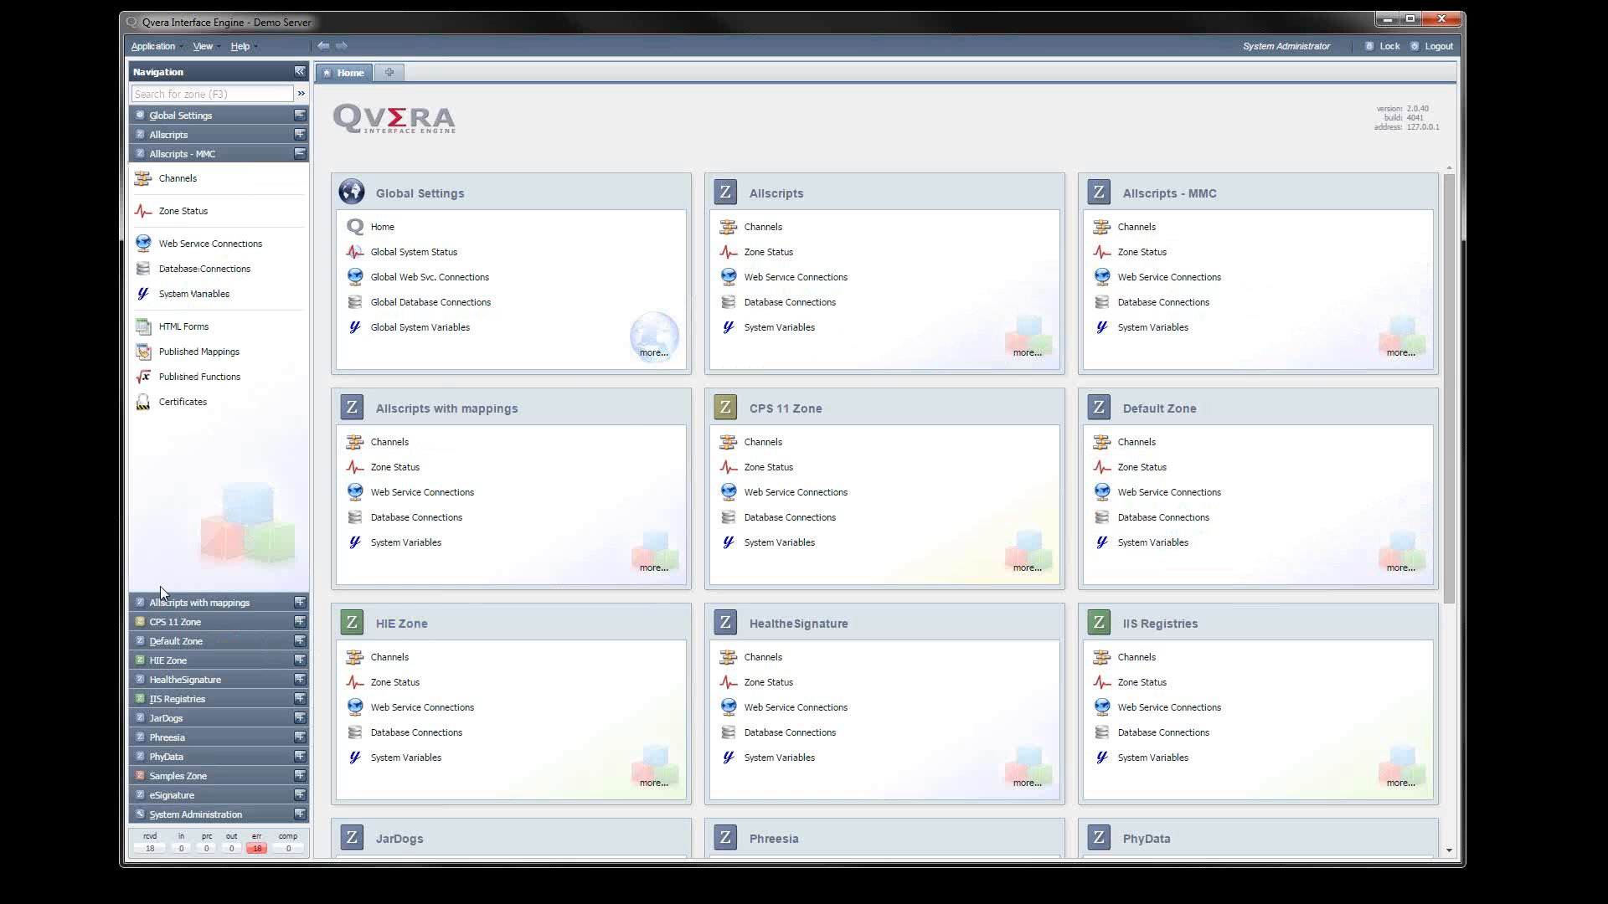
pyautogui.click(178, 180)
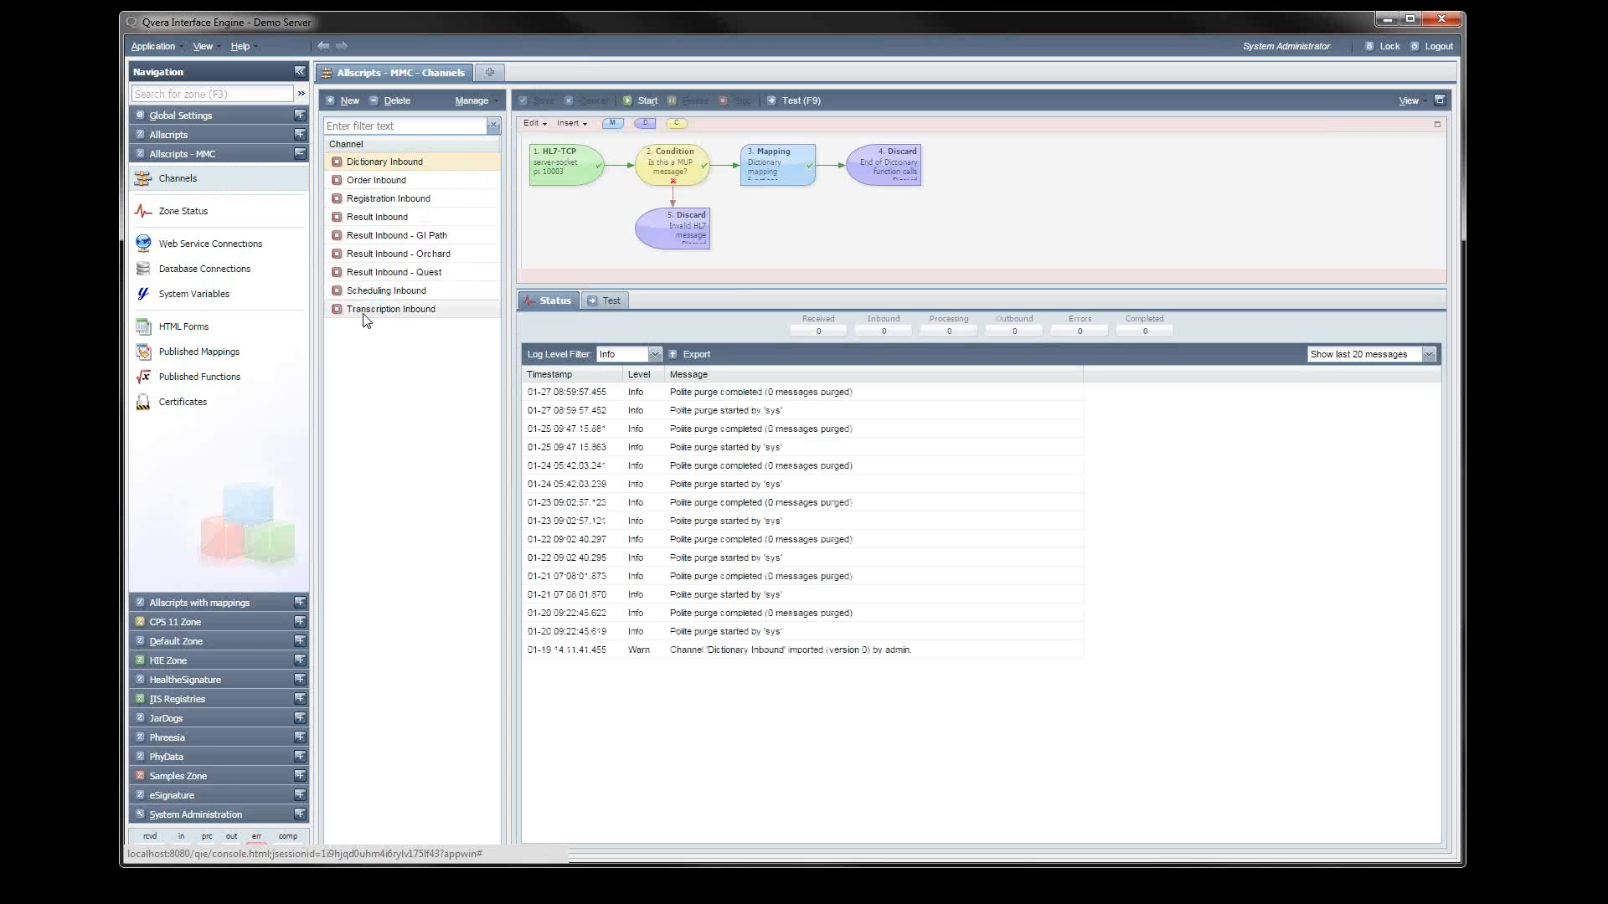
pyautogui.click(176, 212)
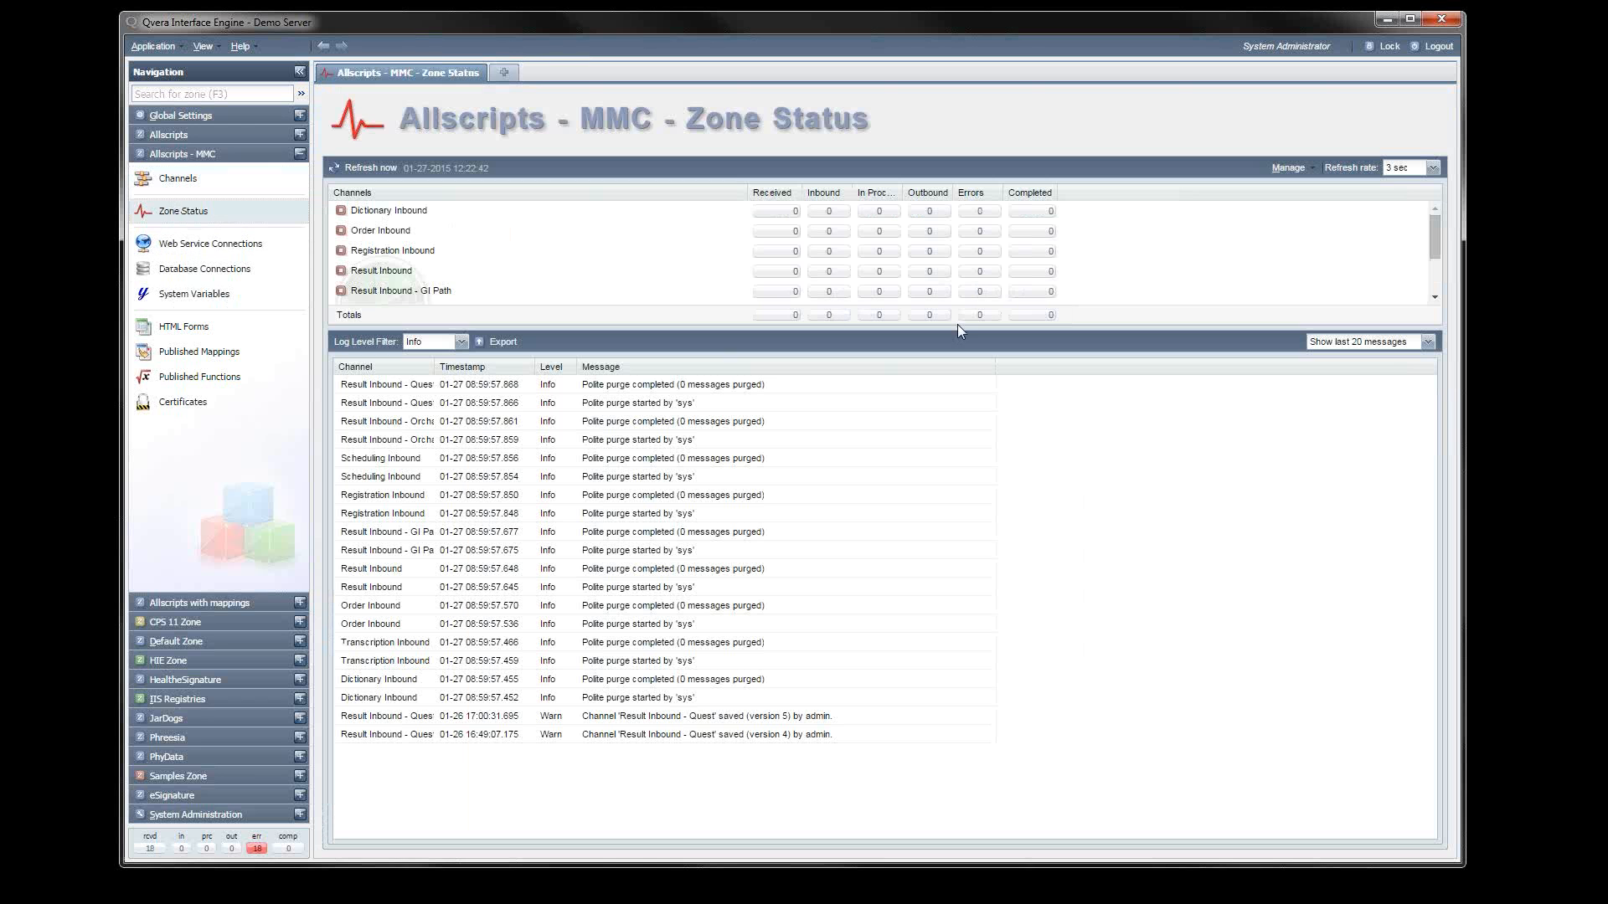
pyautogui.moveTo(957, 331); pyautogui.dragTo(972, 423)
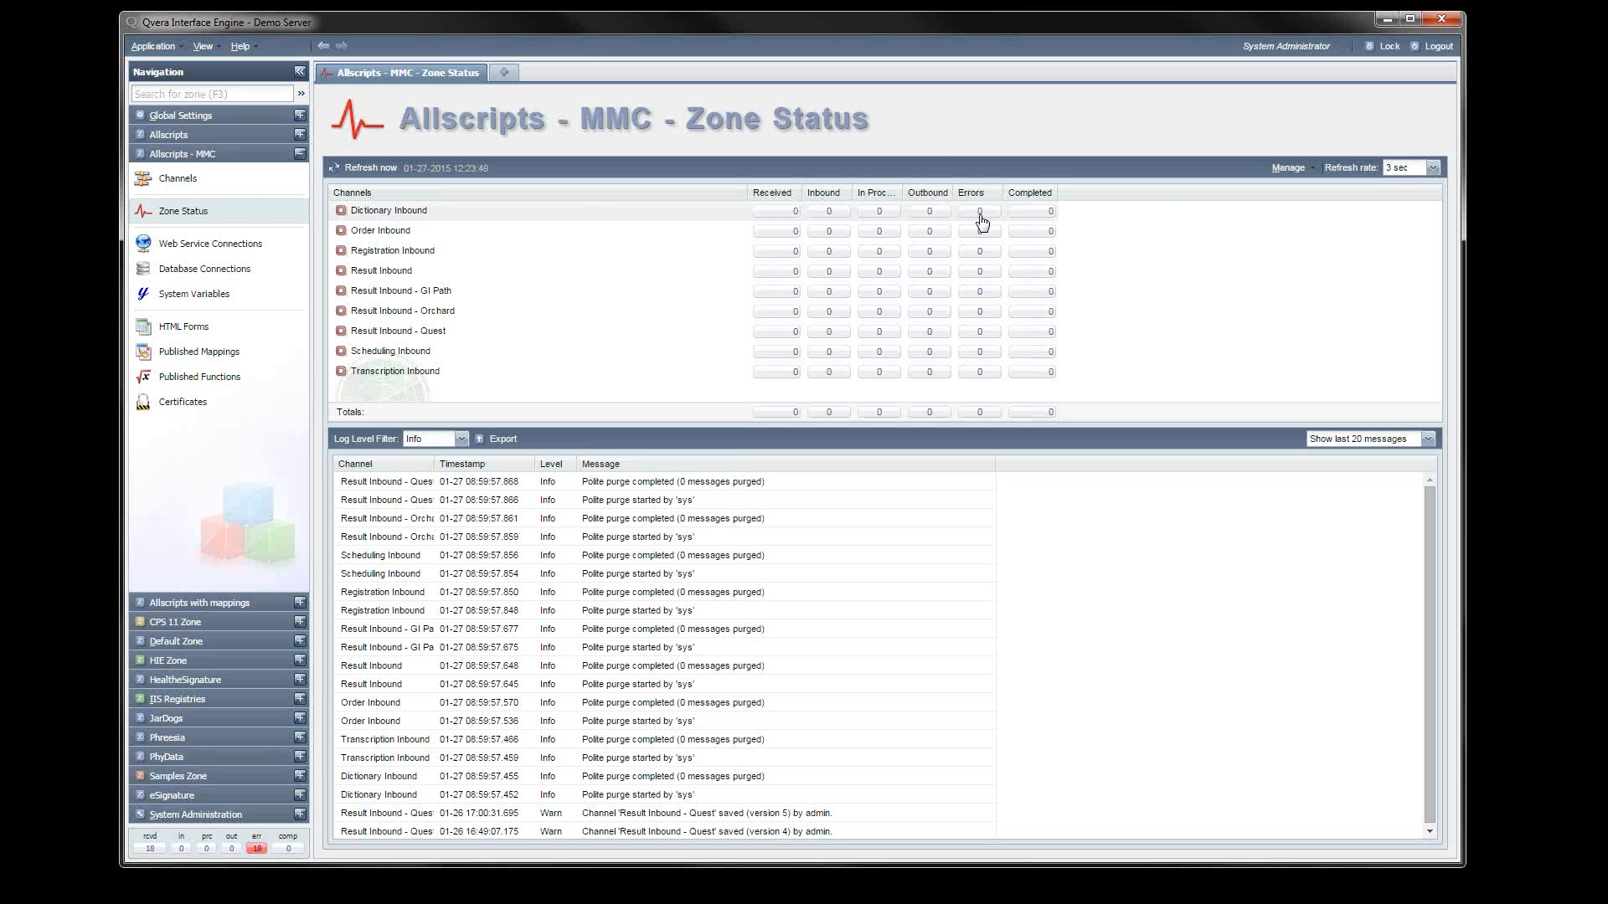
# Open the Dictionary Inbound channel from its Received, Inbound and Errors counters on the Allscripts - MMC zone status page.
pyautogui.click(792, 216)
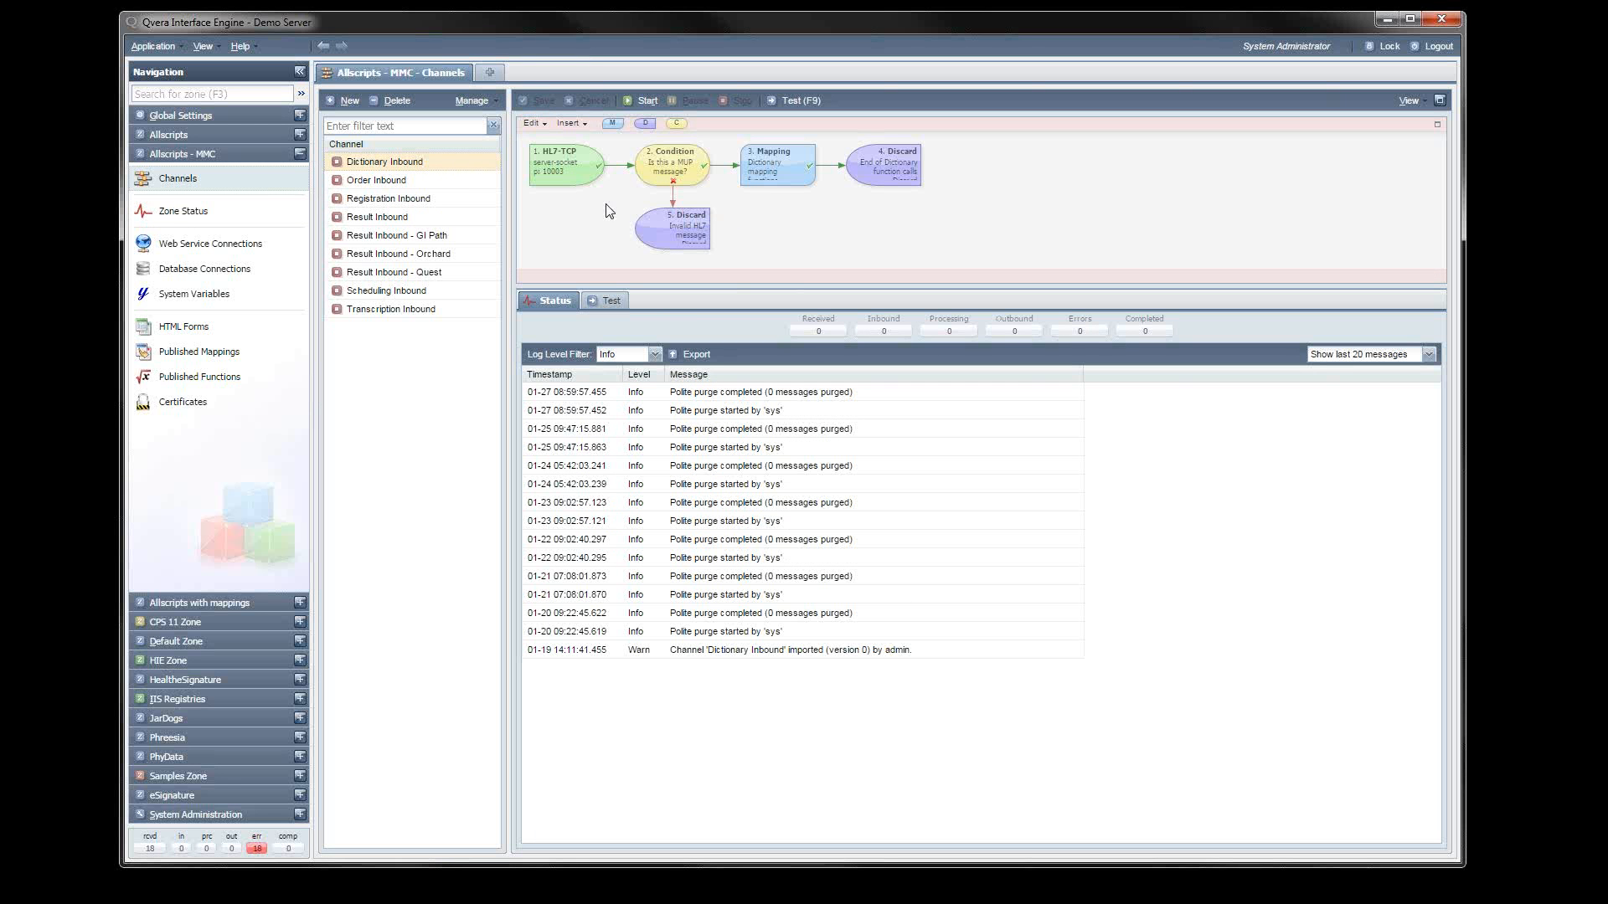
pyautogui.click(173, 214)
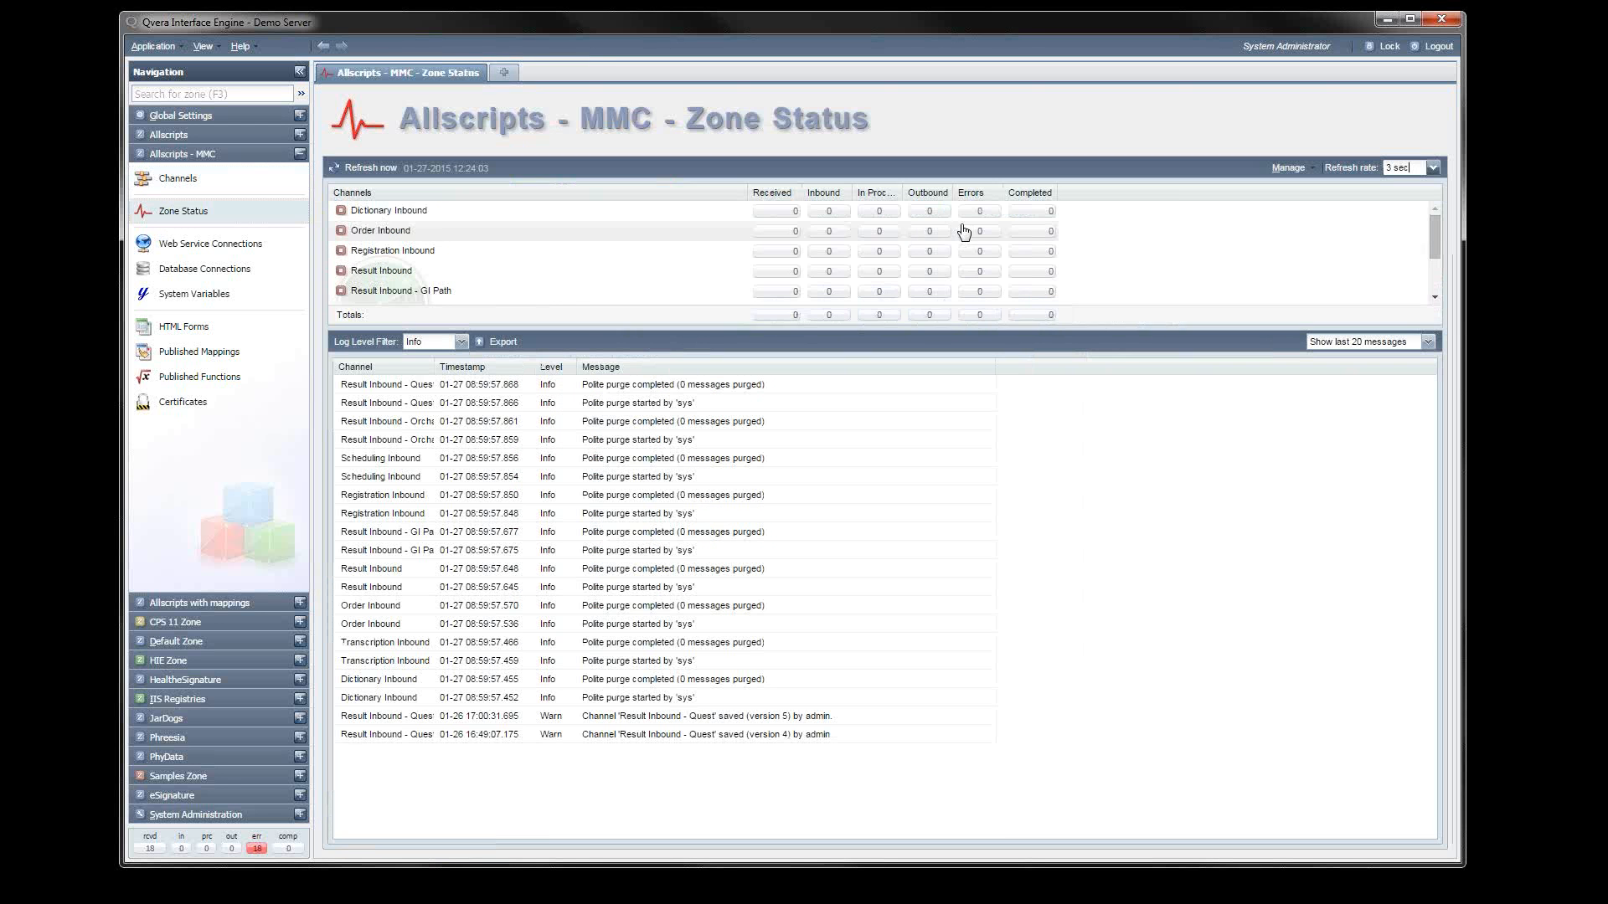
pyautogui.doubleClick(831, 216)
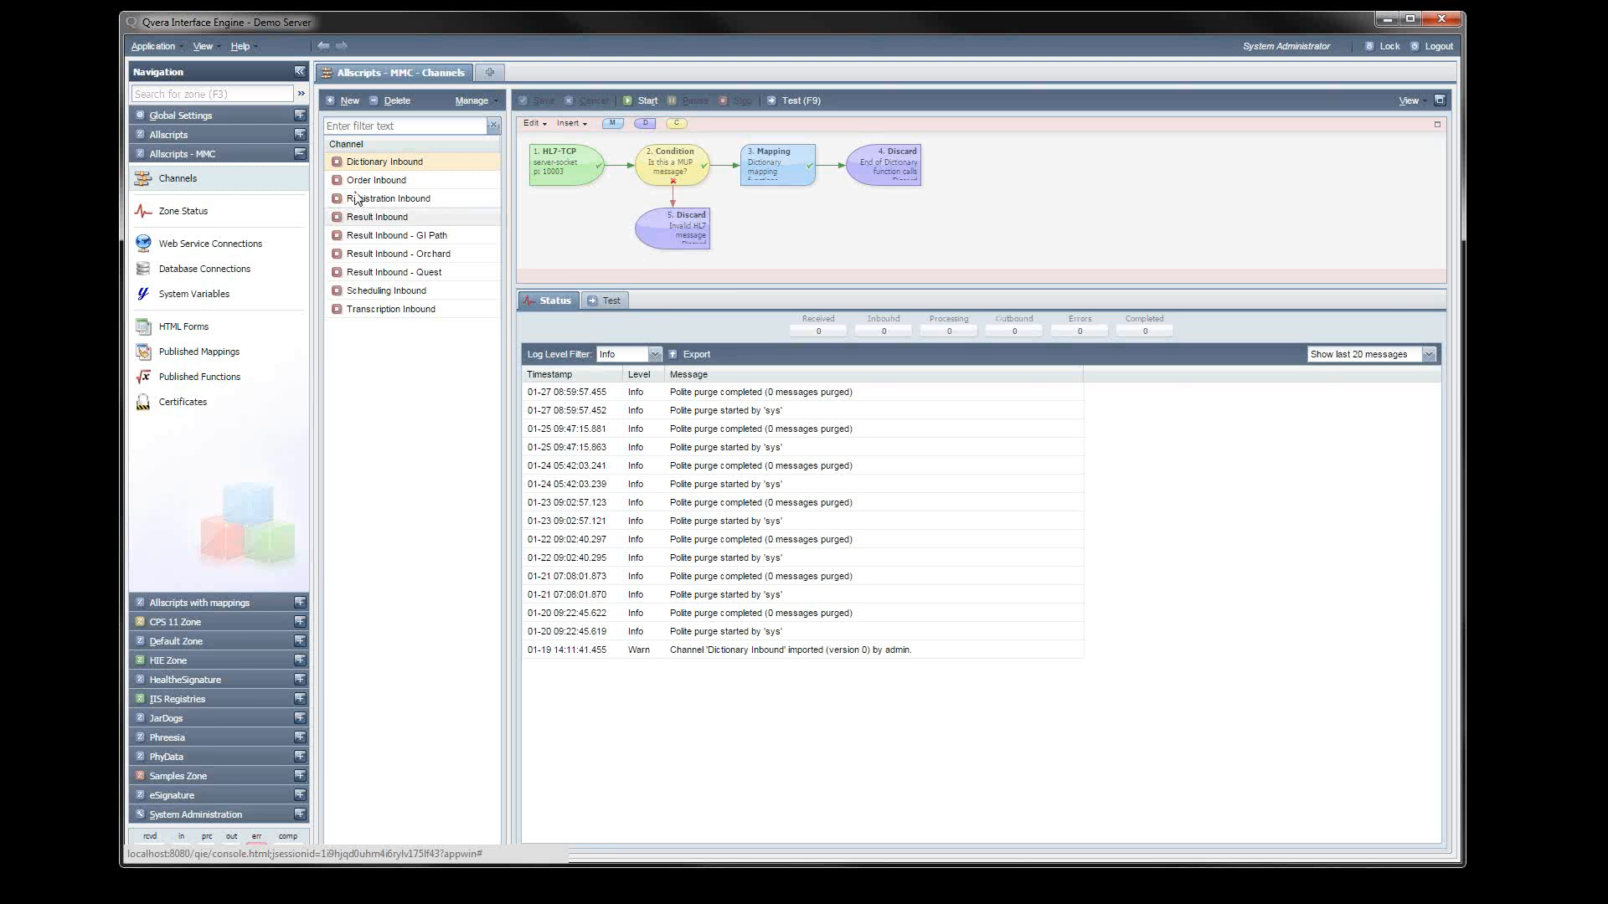
pyautogui.click(193, 211)
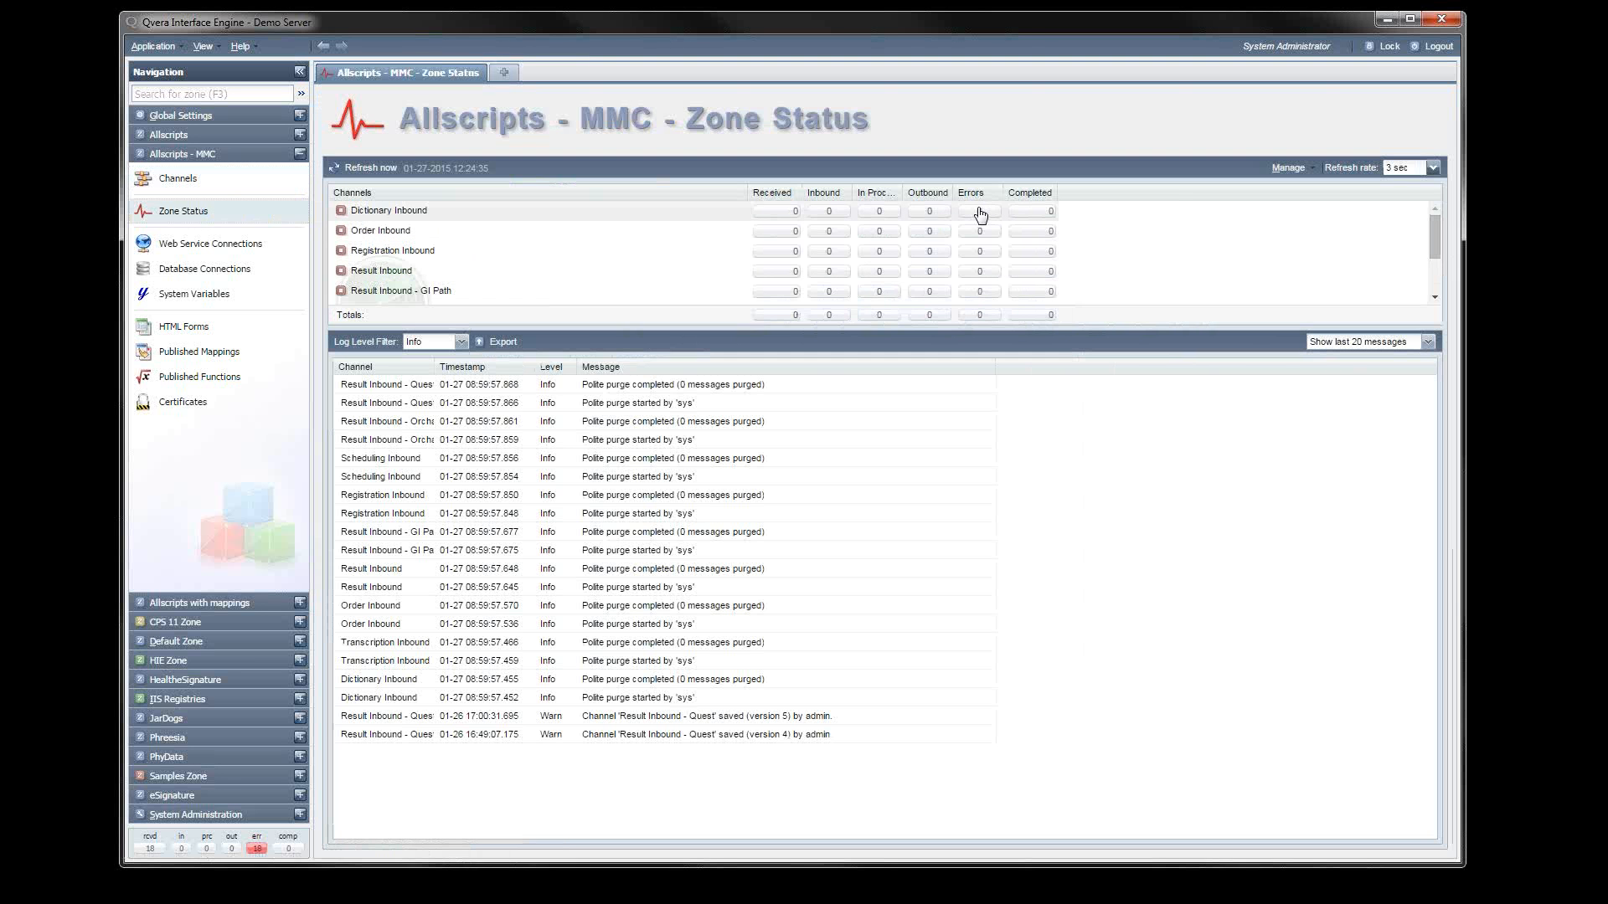
pyautogui.doubleClick(979, 216)
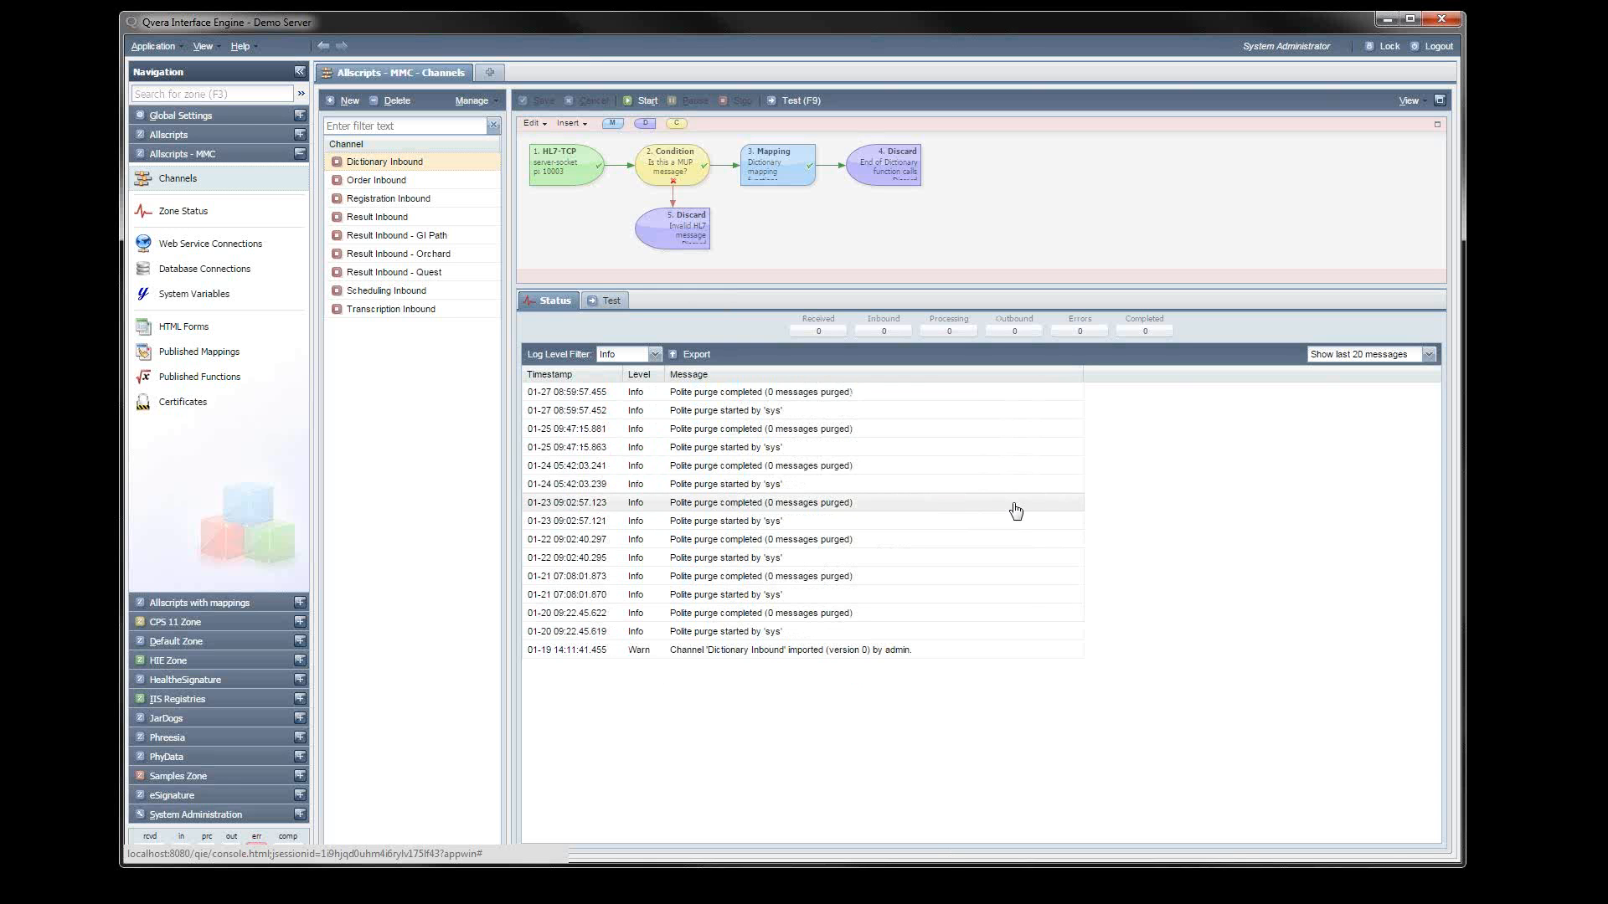
# View the zone's web service connections and examine the driver options of the Works database connection.
pyautogui.click(195, 249)
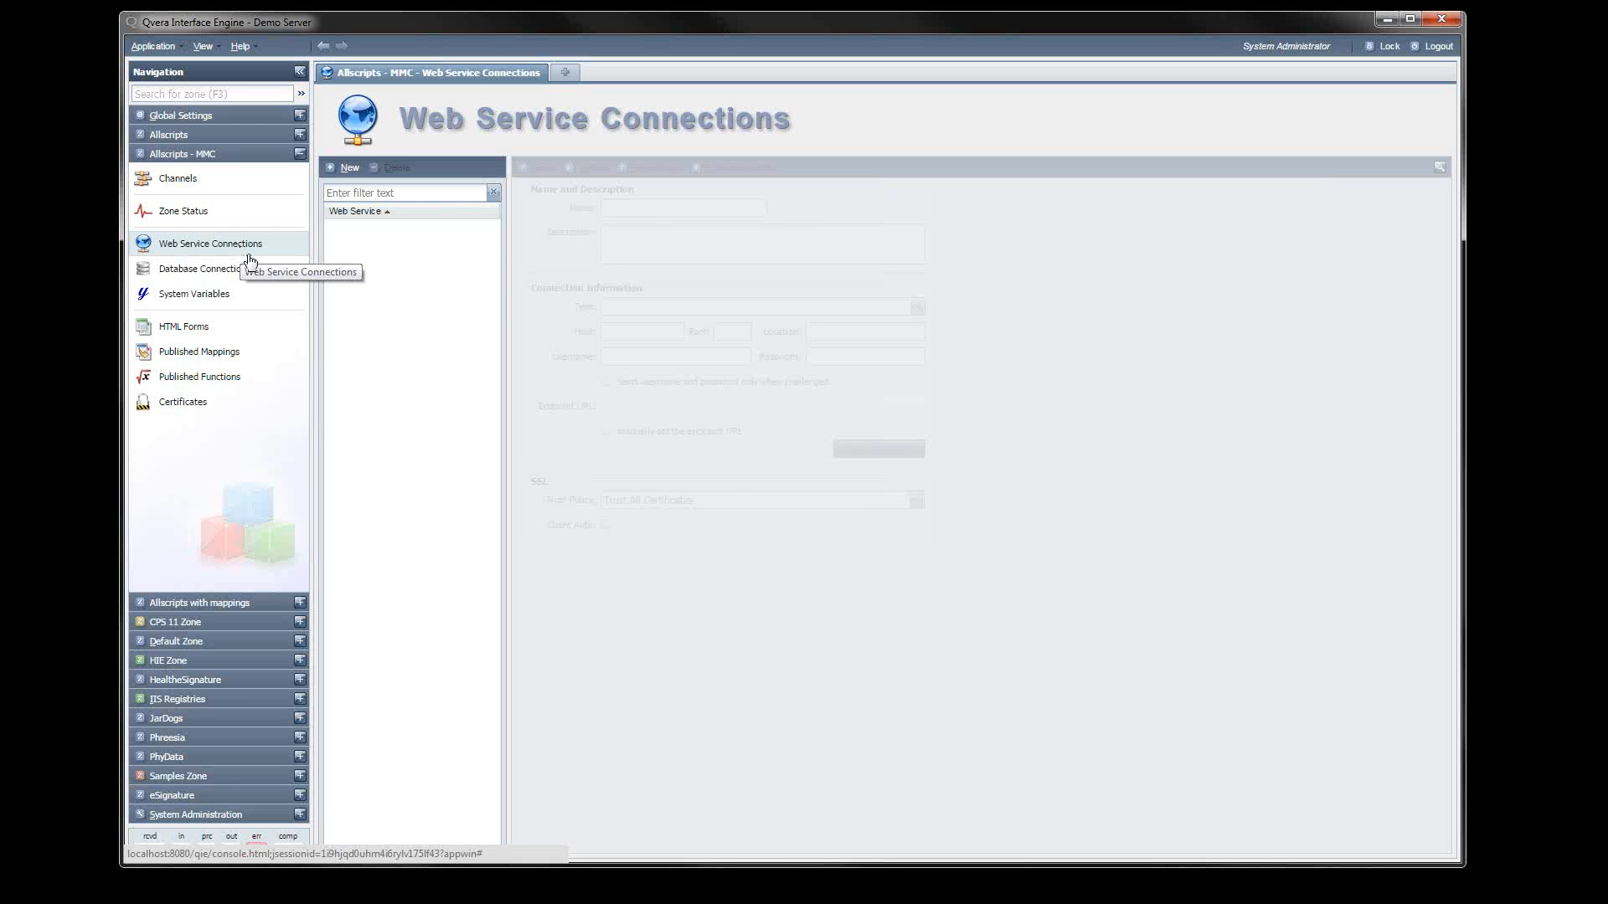
pyautogui.click(178, 272)
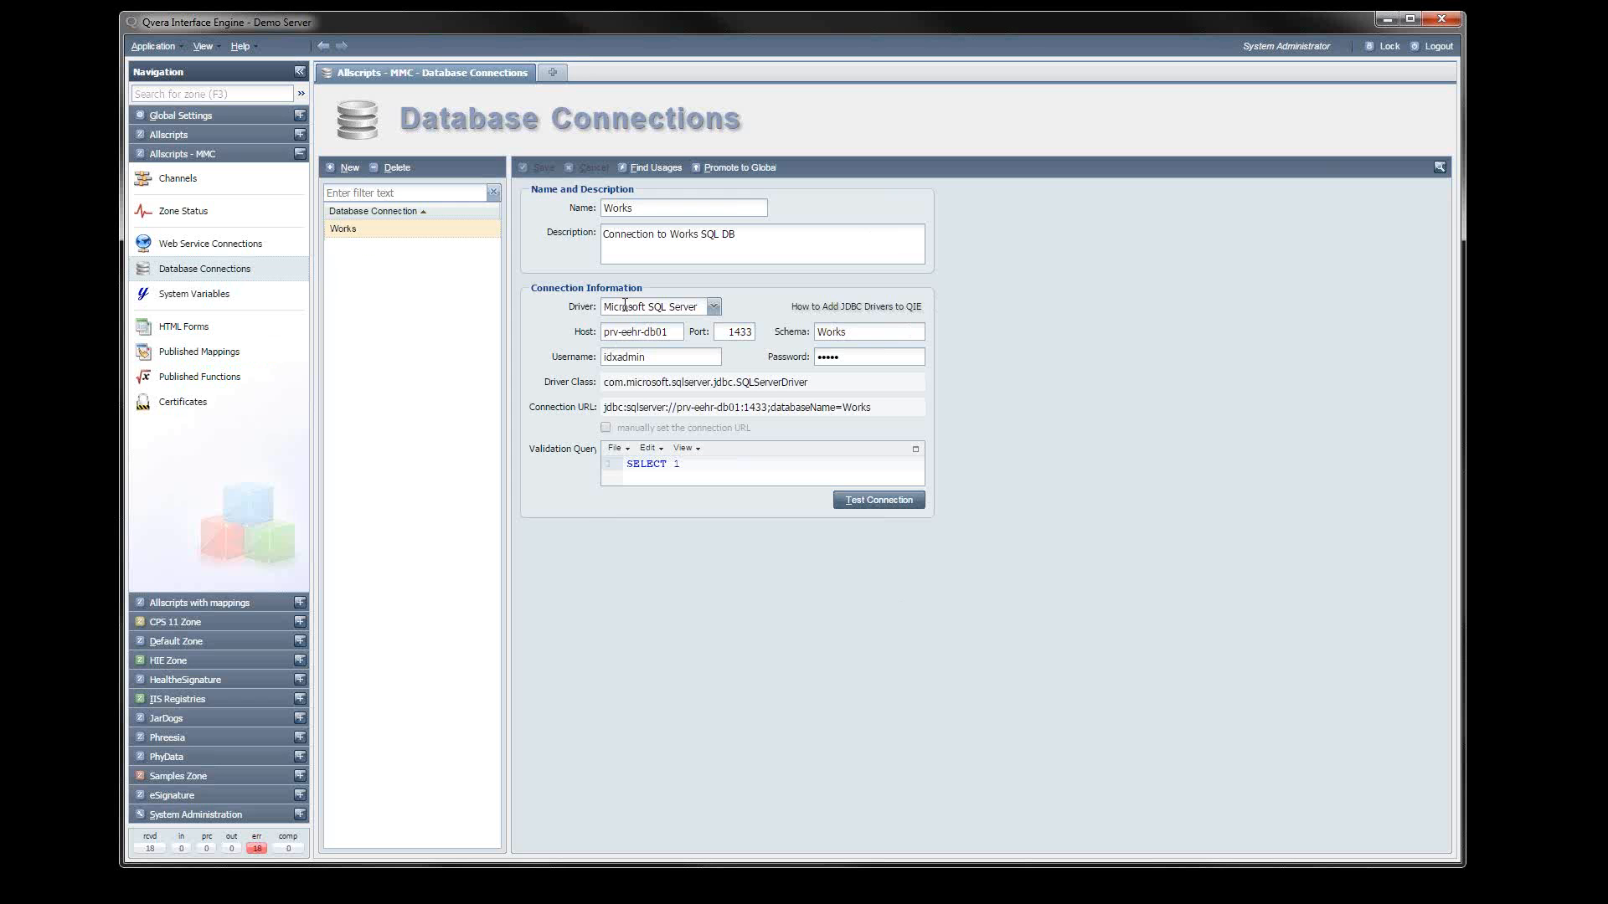
pyautogui.click(713, 308)
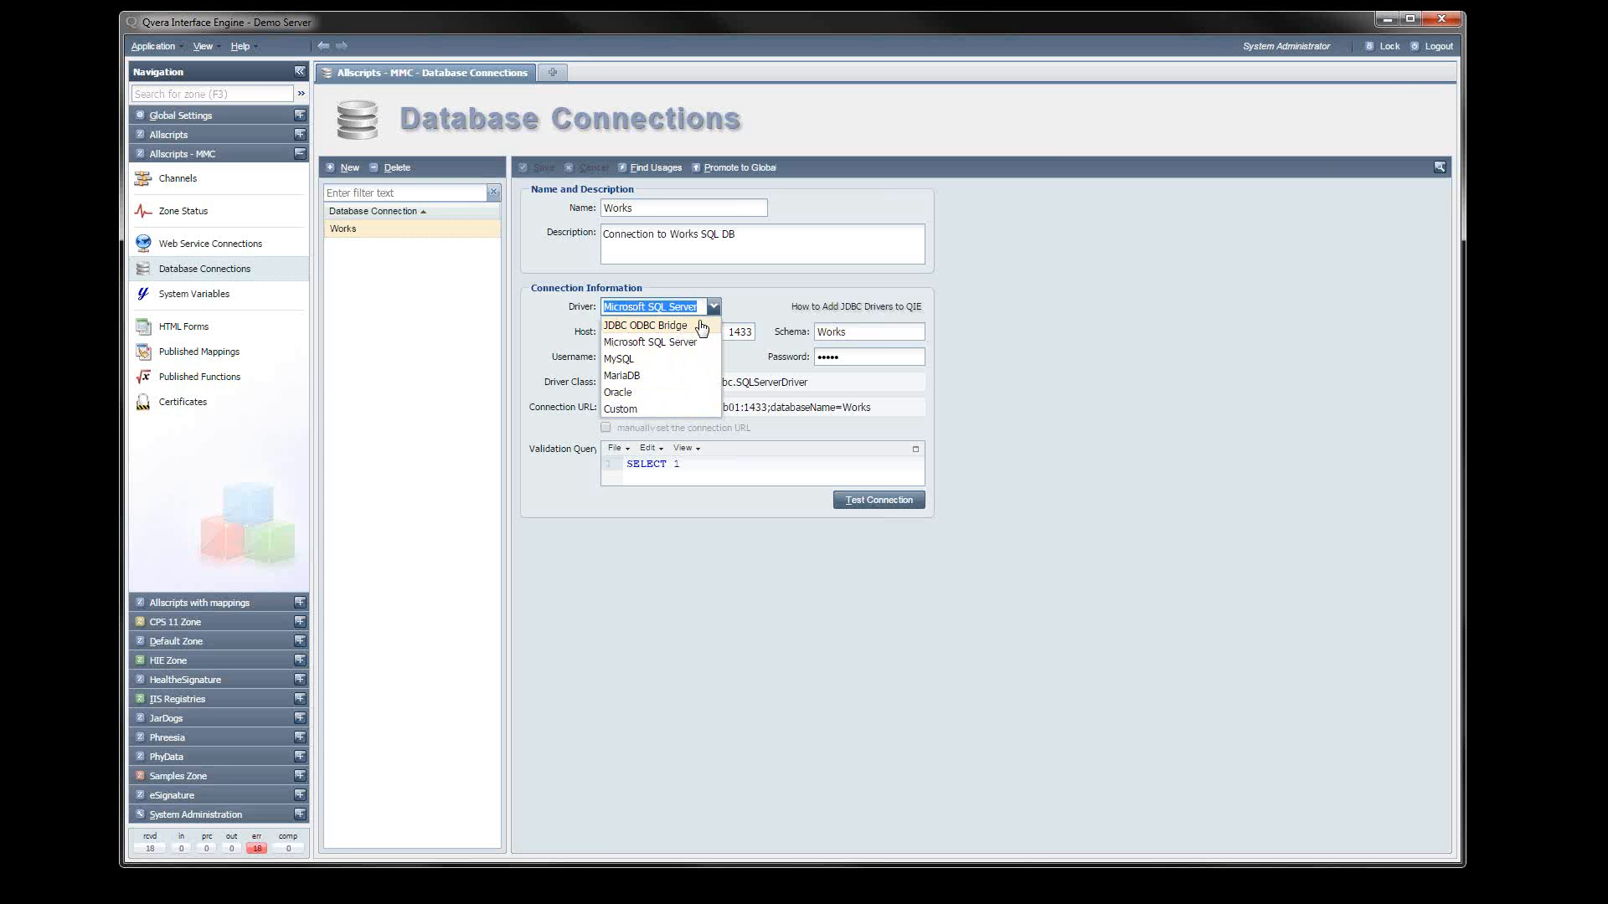
pyautogui.click(747, 313)
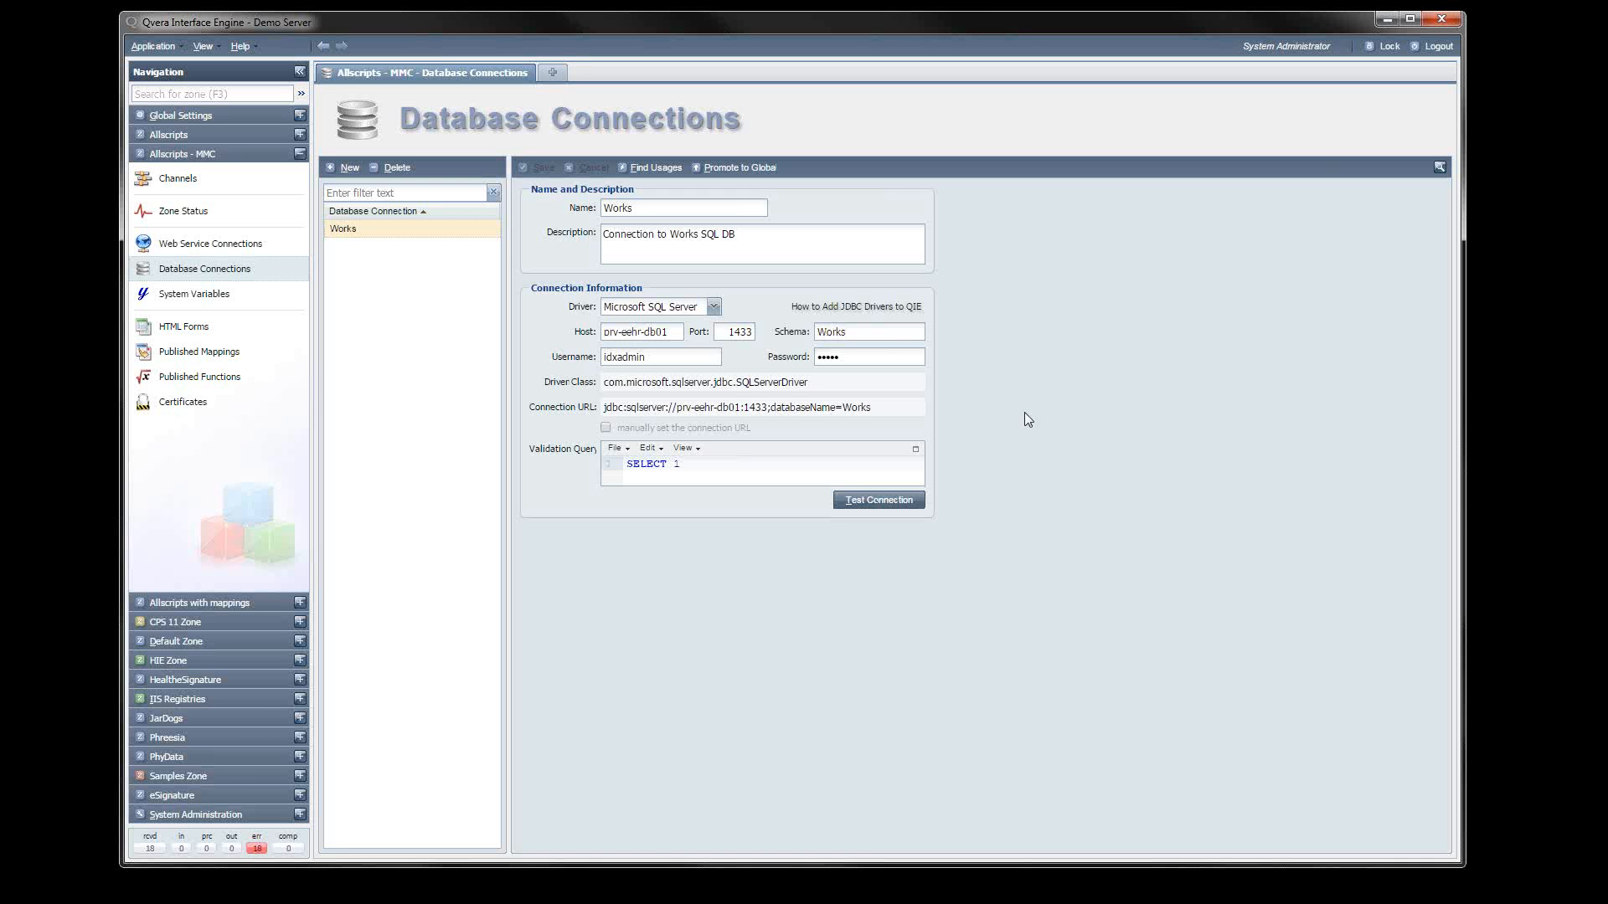
# Examine the Agfa-Quest Result Status, All Results - Create Tasks and Ethnicity system variables, including the Ethnicity table's import and export options.
pyautogui.click(186, 303)
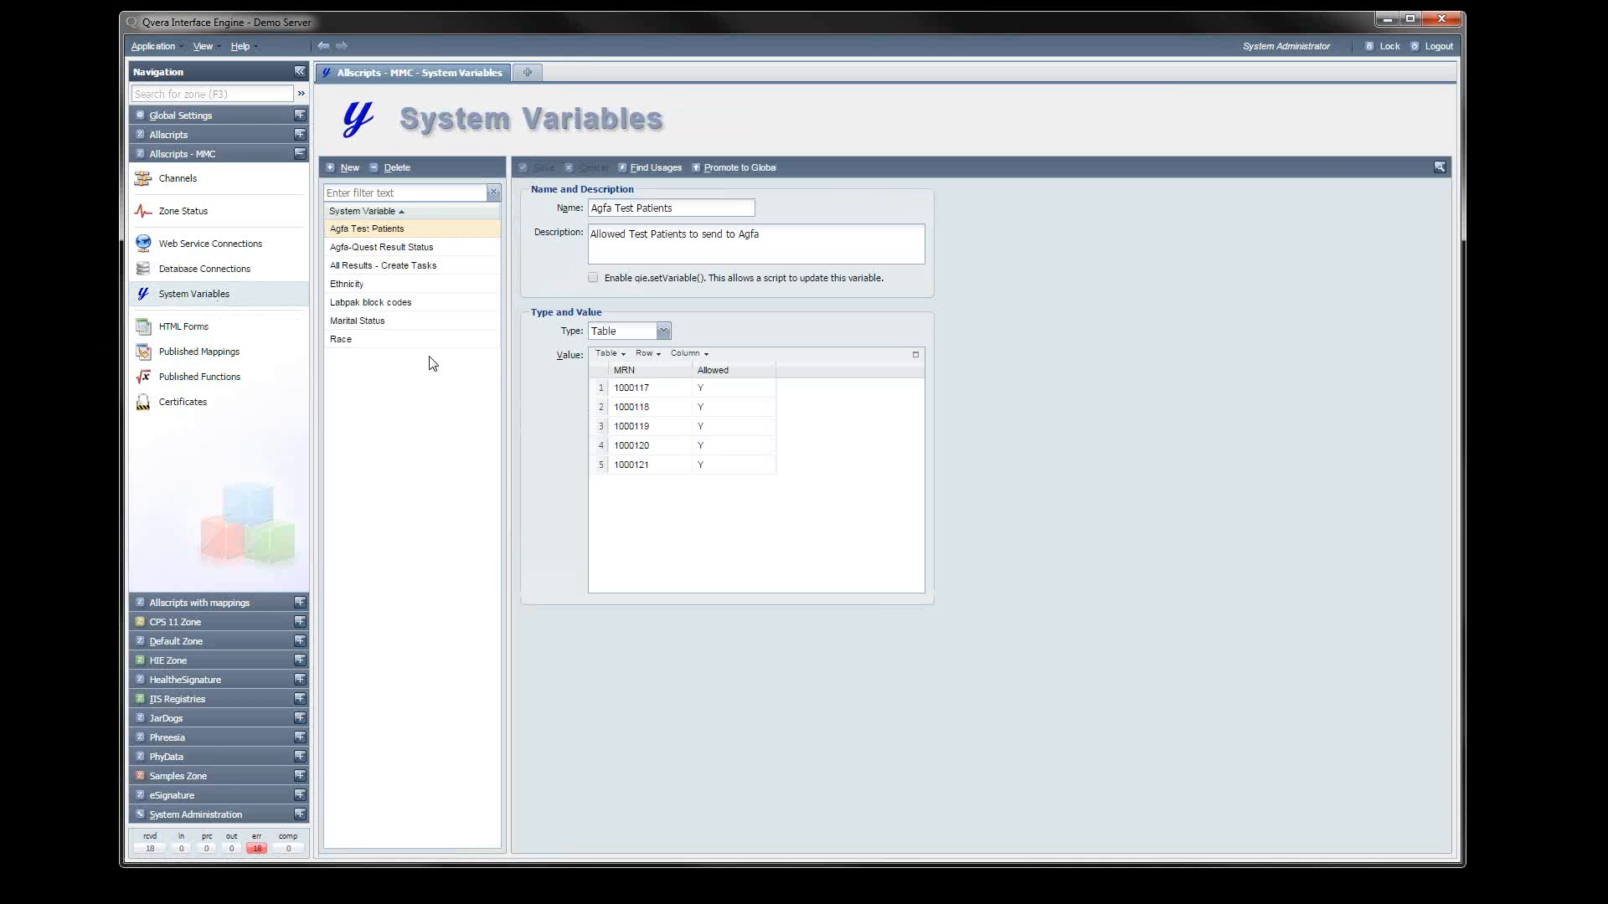
pyautogui.click(381, 247)
pyautogui.click(369, 268)
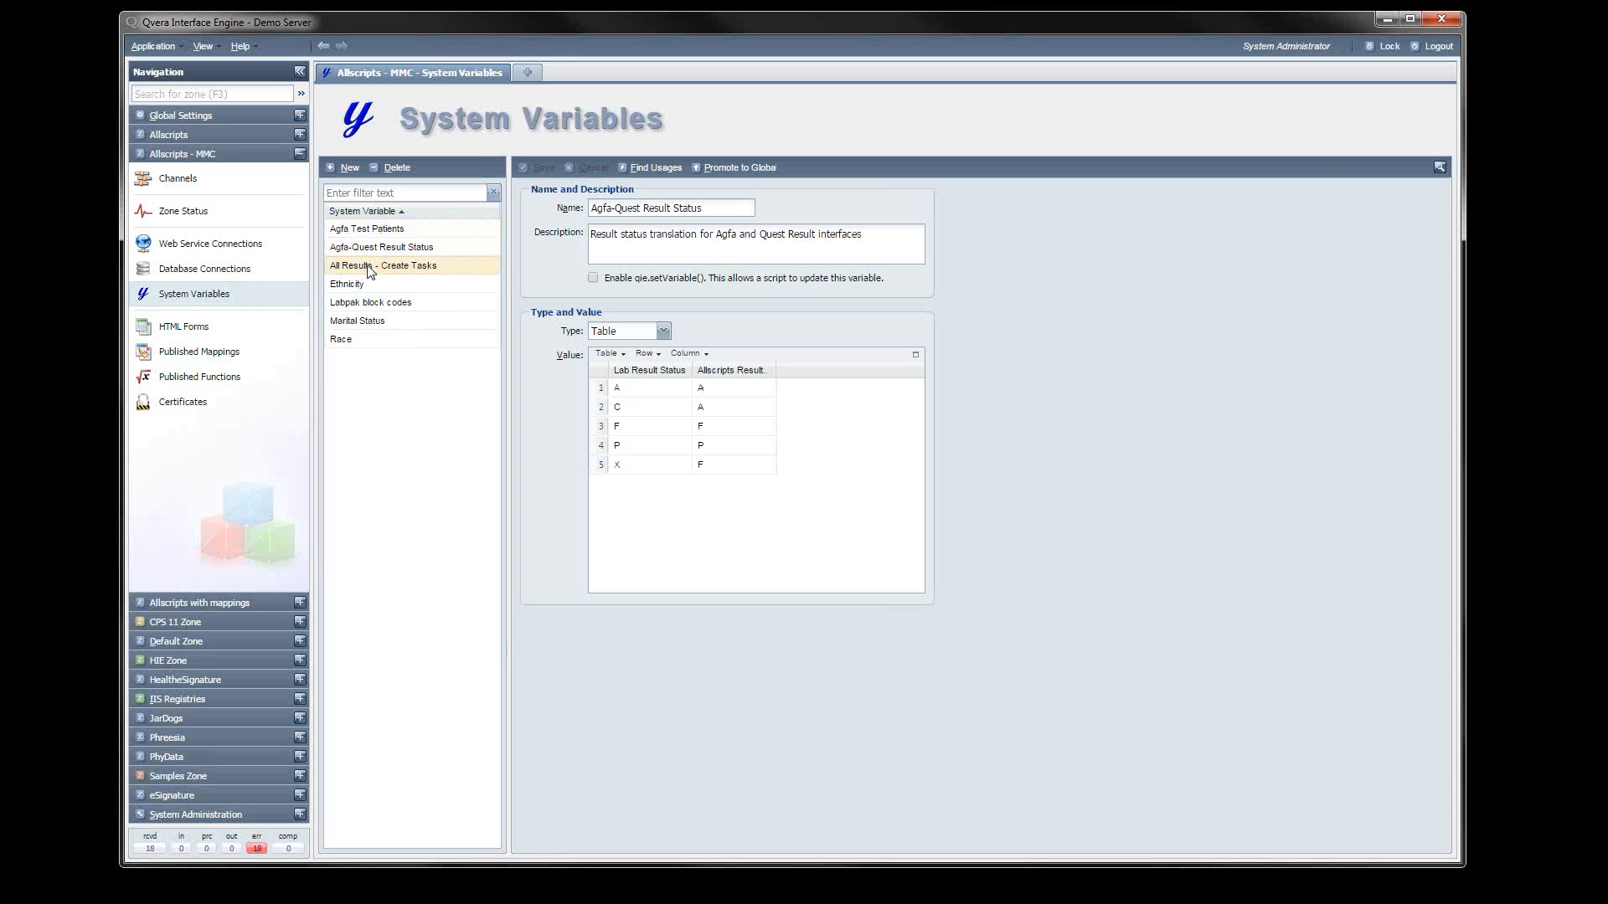
pyautogui.click(373, 284)
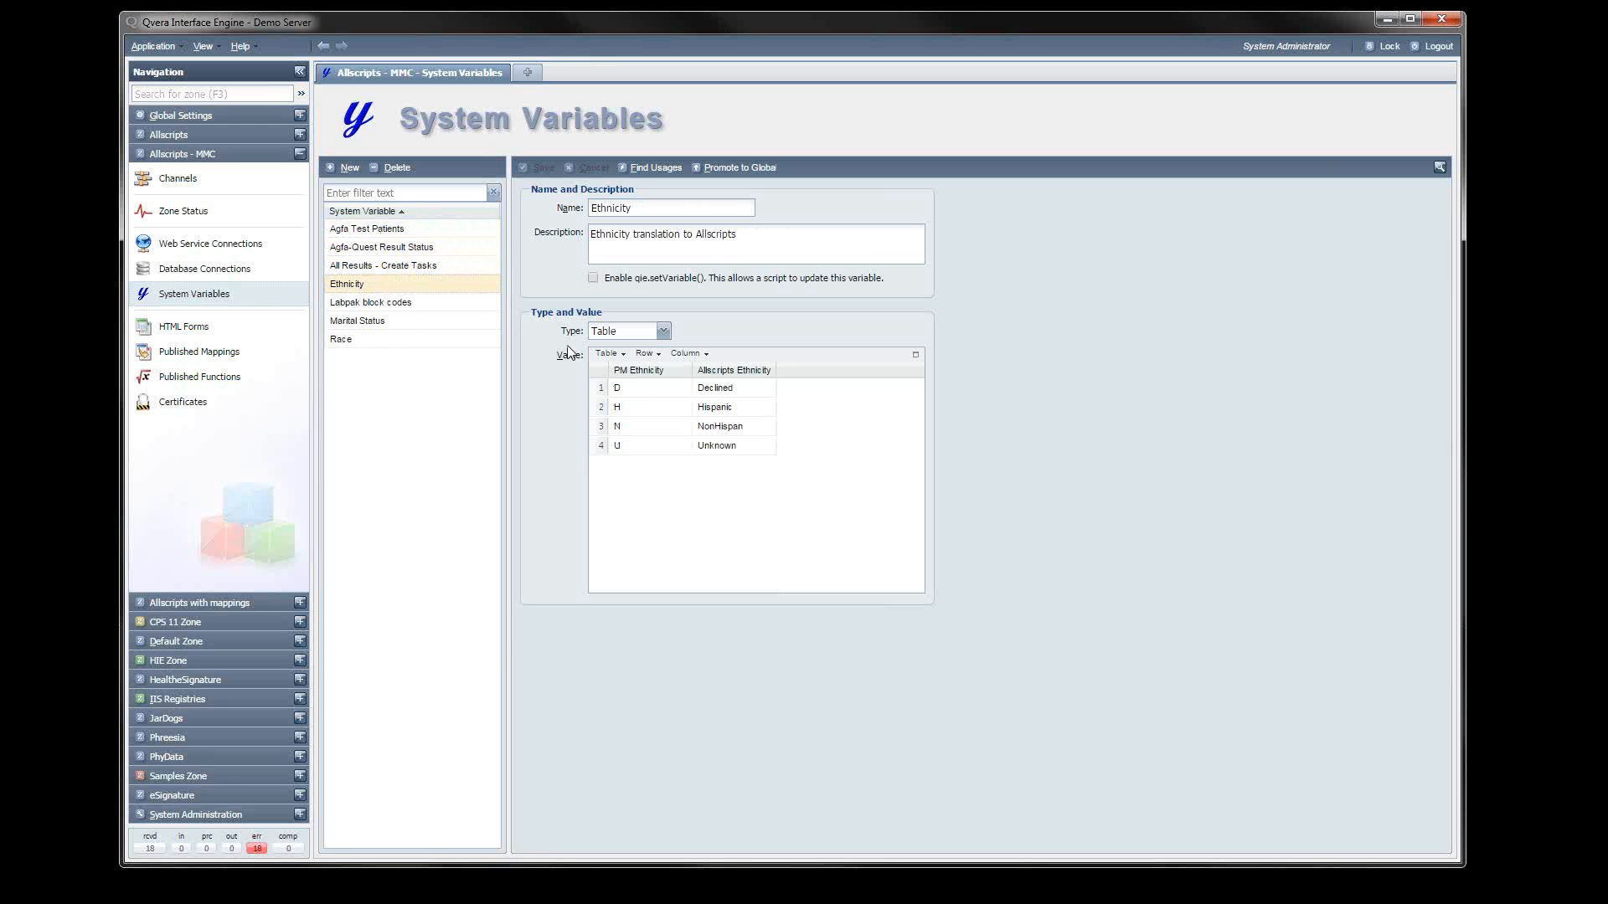
pyautogui.click(620, 356)
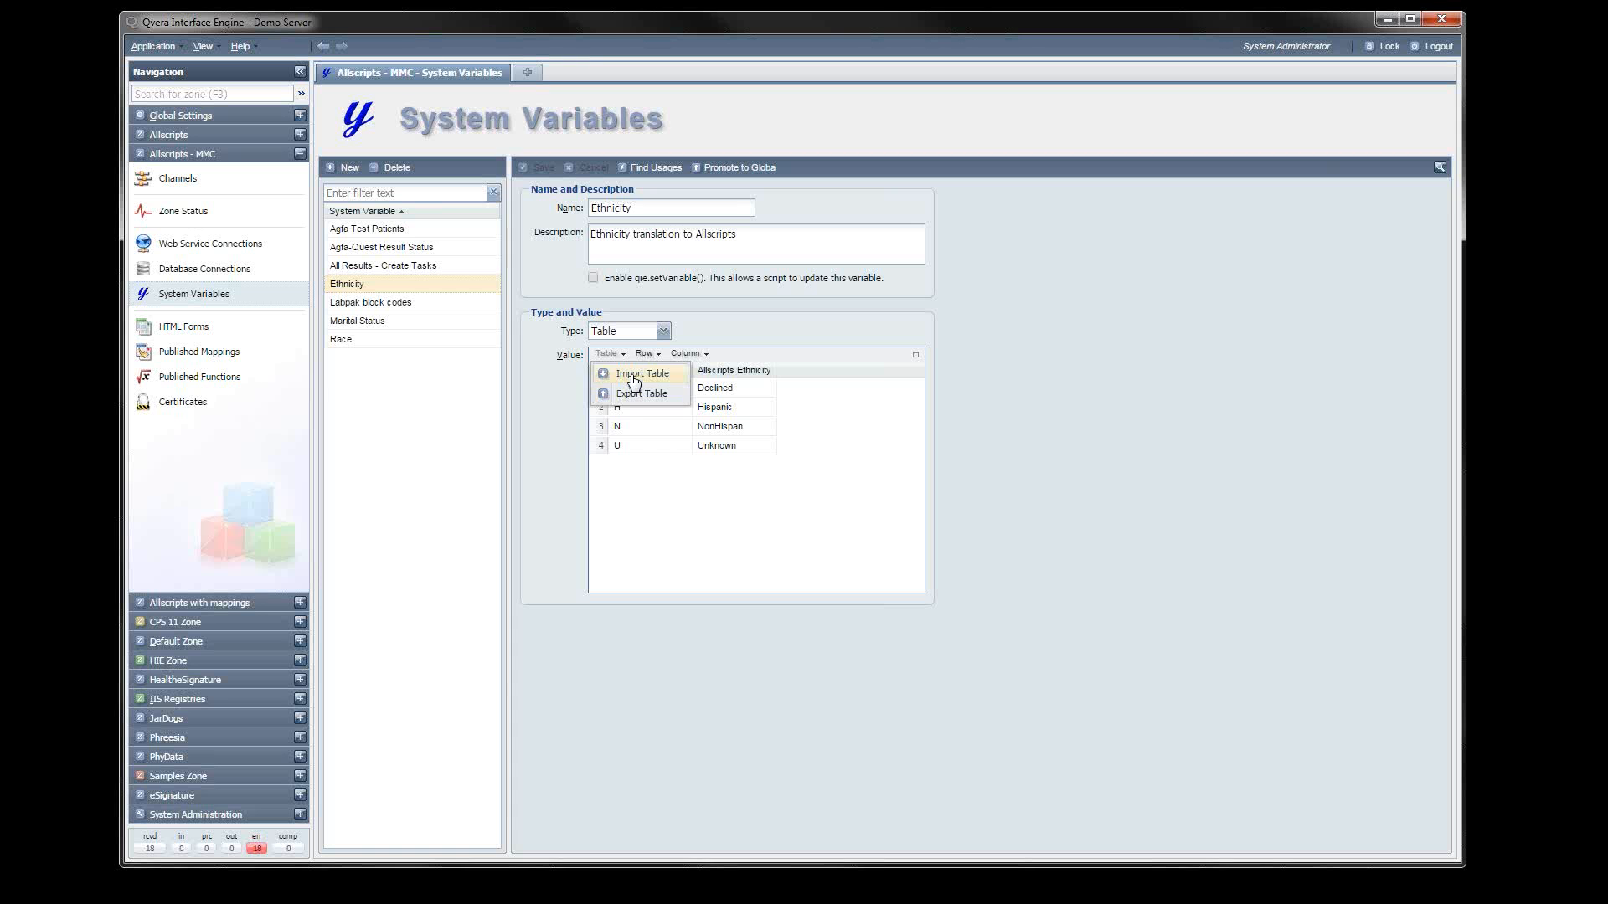
pyautogui.click(695, 525)
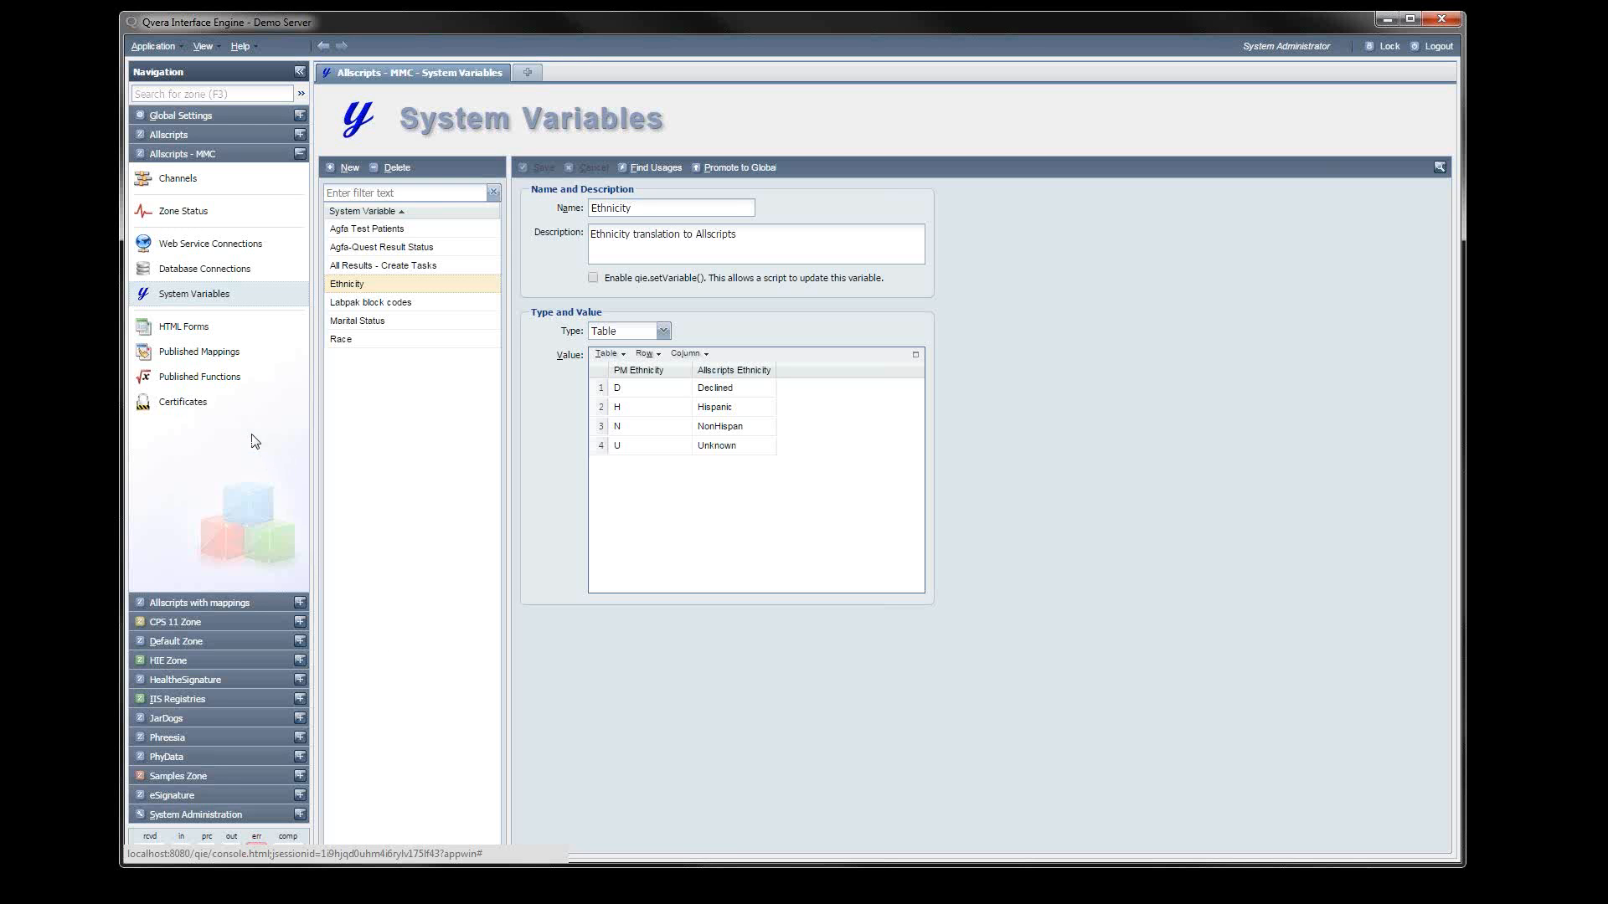
# Examine the published function checkDictionaryValue, including its parameters and its code in the enlarged JavaScript editor.
pyautogui.click(188, 379)
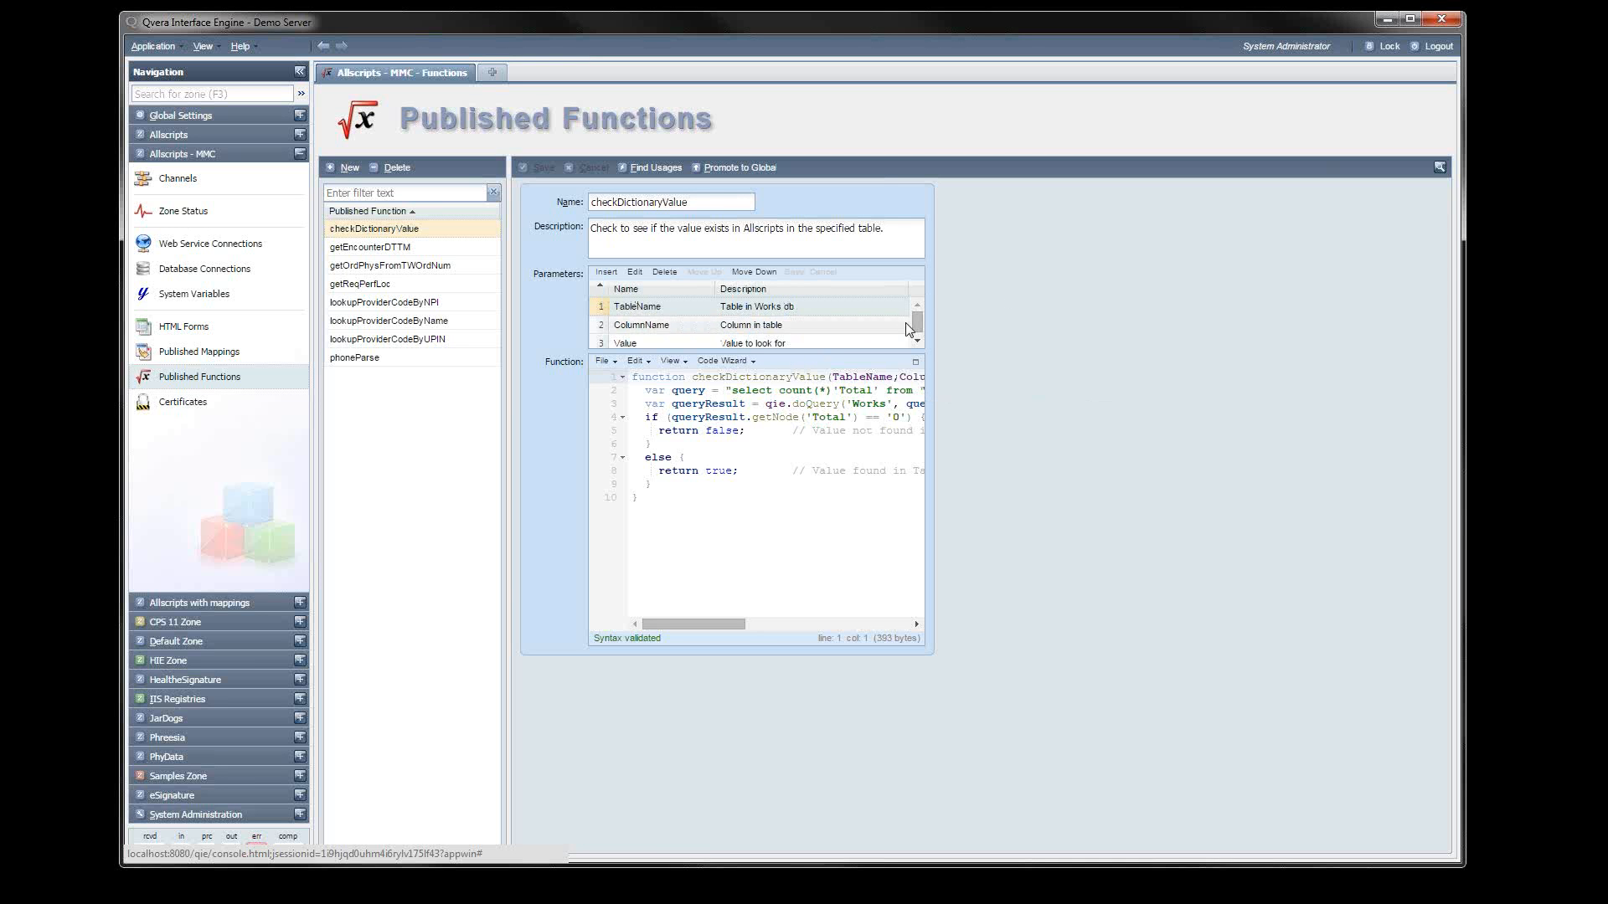
pyautogui.scroll(-1, 913, 337)
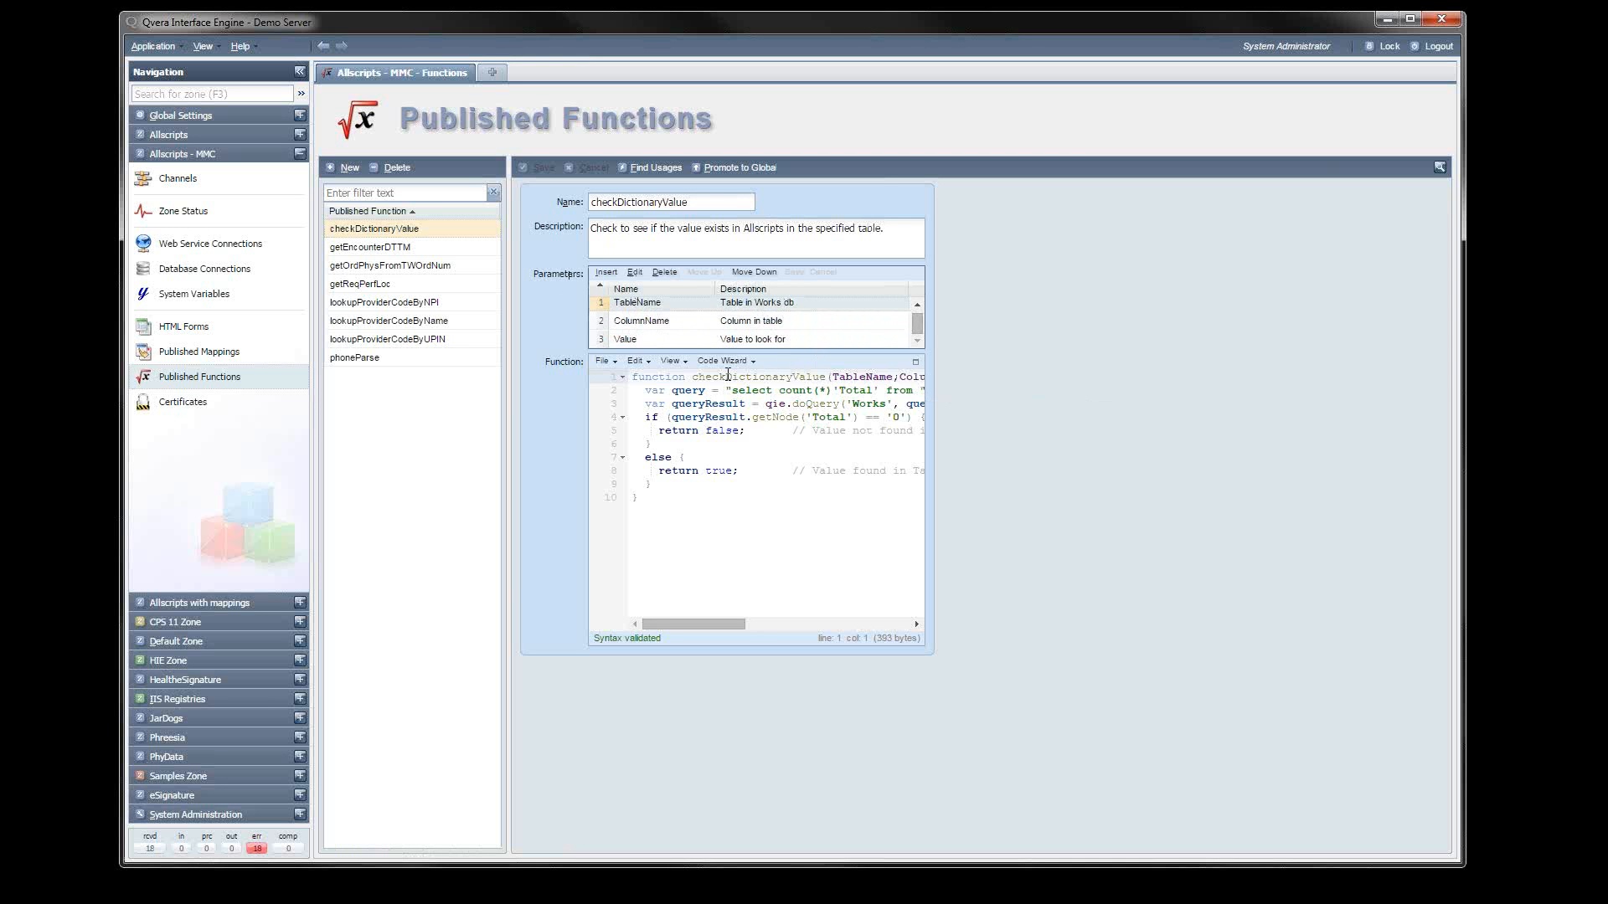
pyautogui.click(915, 363)
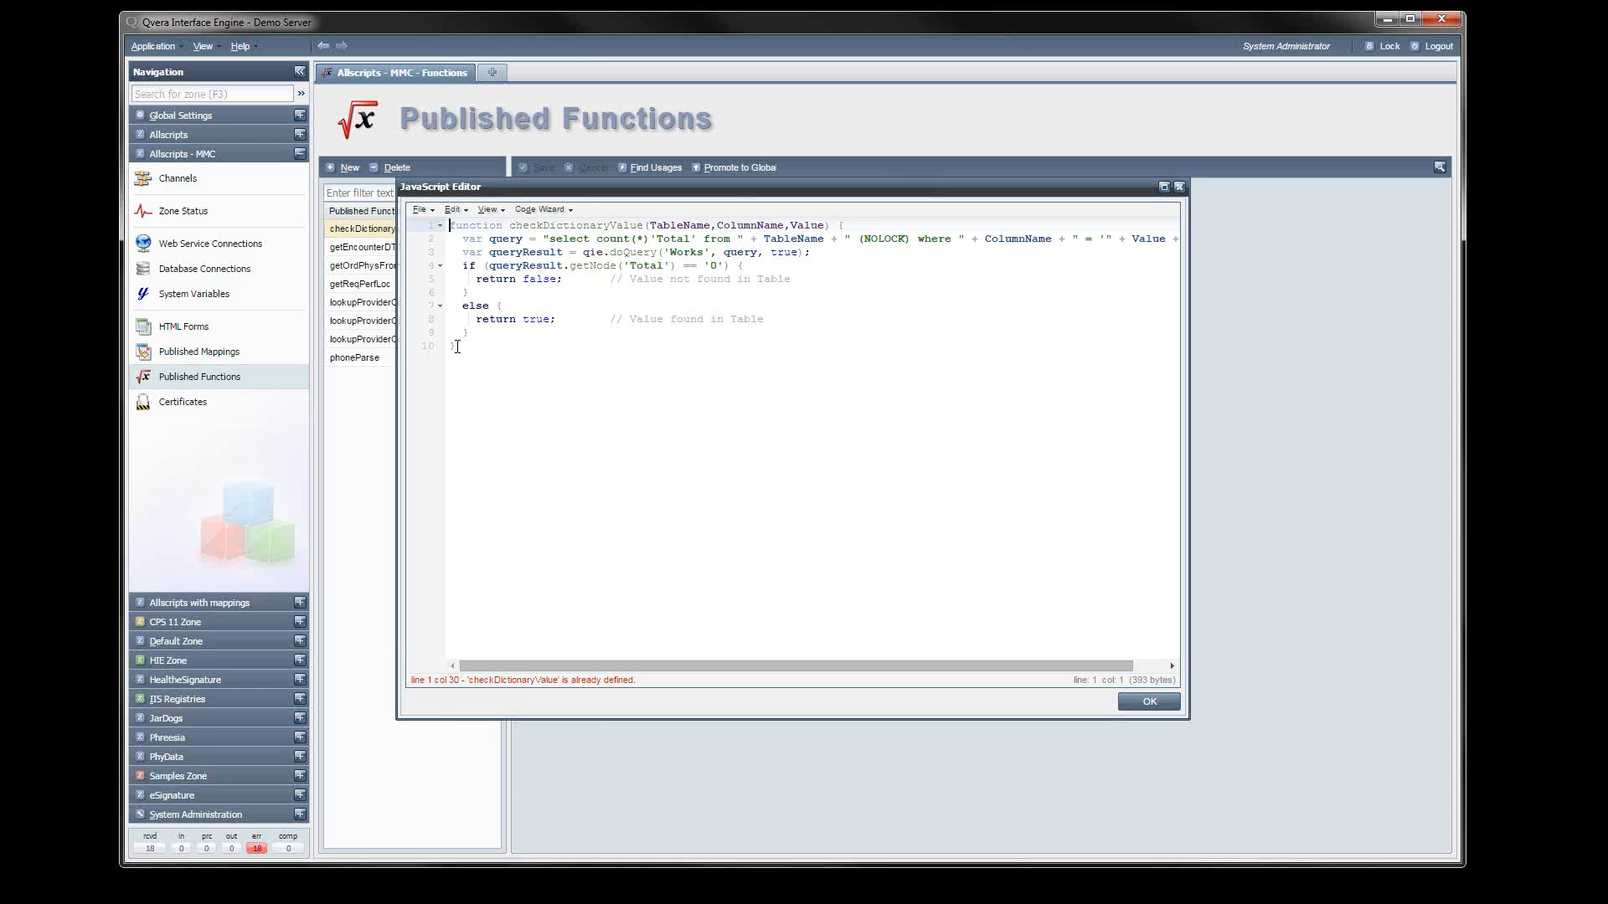
pyautogui.click(1155, 705)
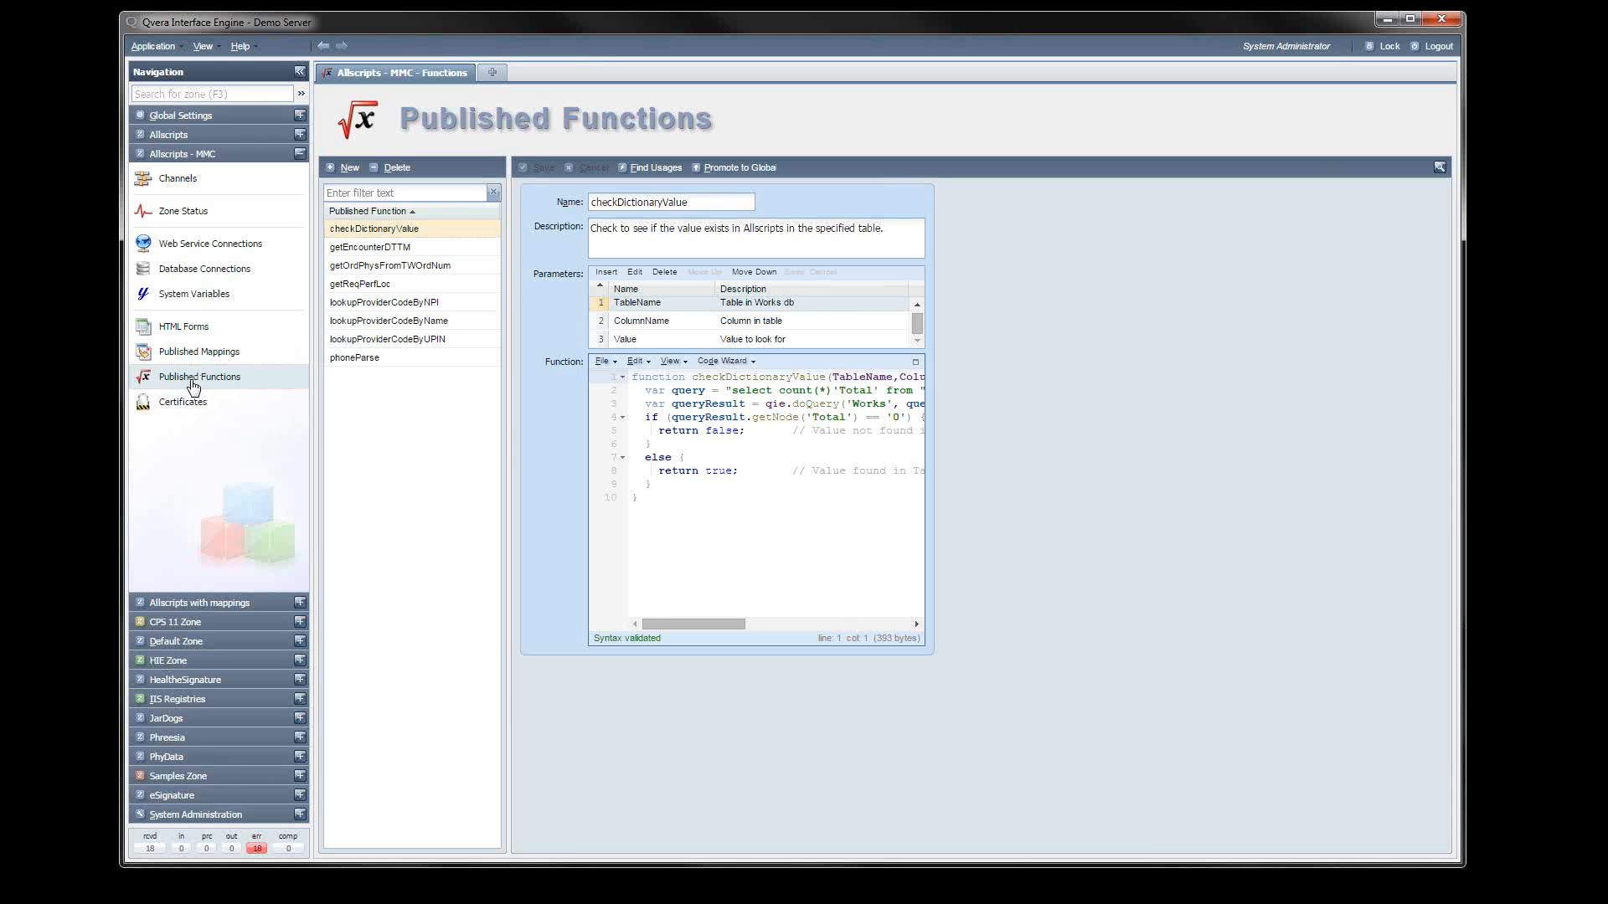
# Inspect the HL7-TCP source and the A34 Merge condition of the Registration Inbound channel in its enlarged diagram.
pyautogui.click(181, 298)
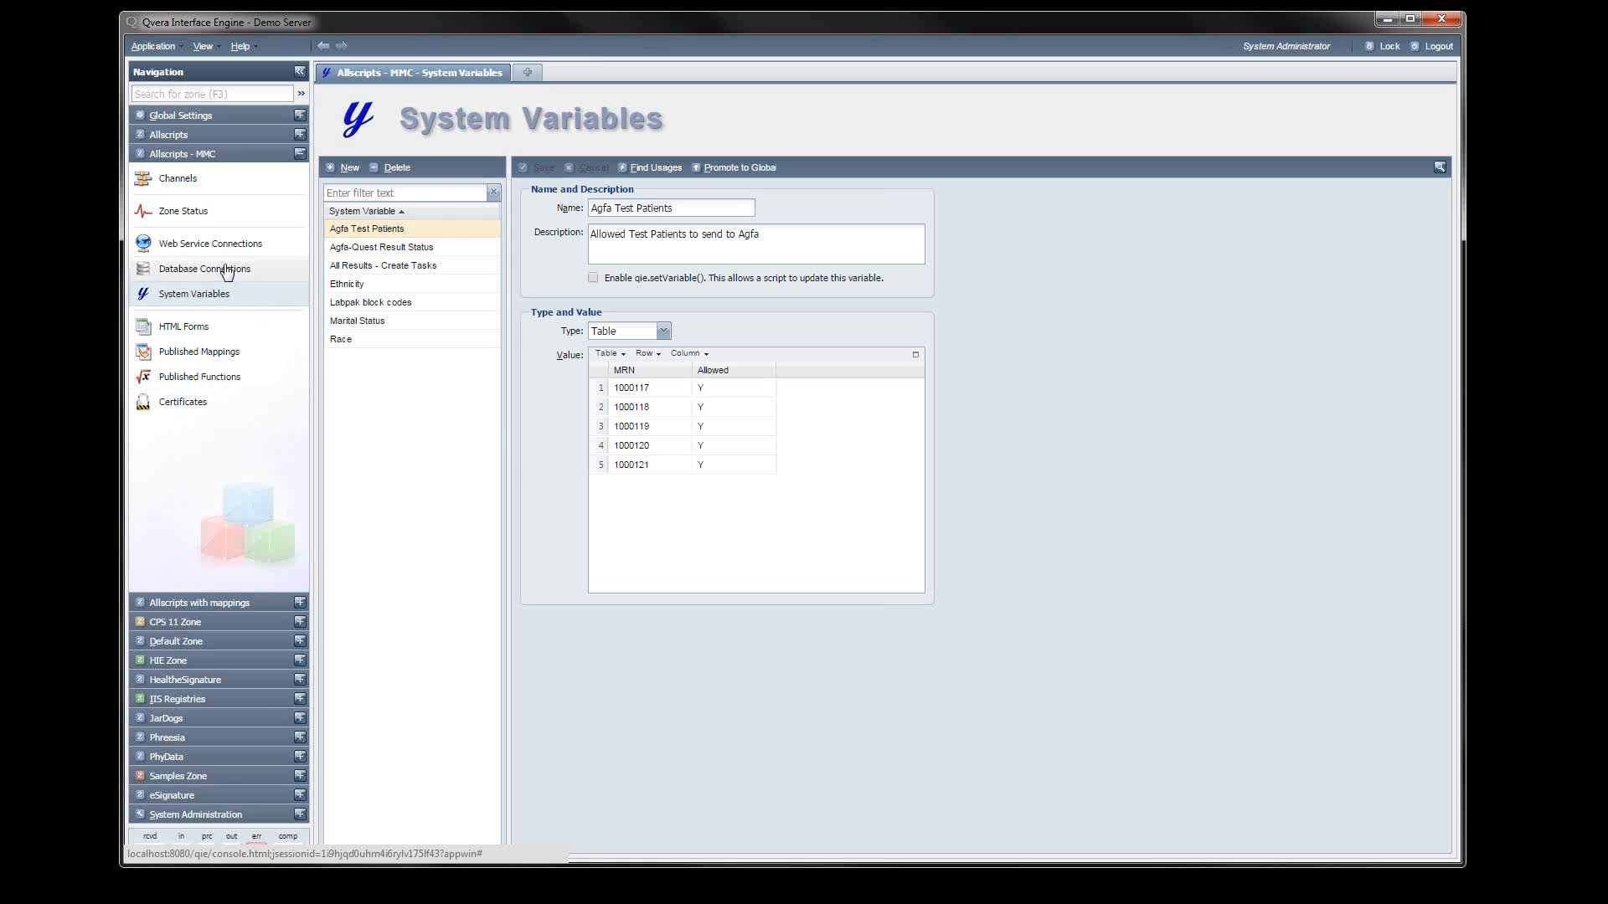
pyautogui.click(180, 179)
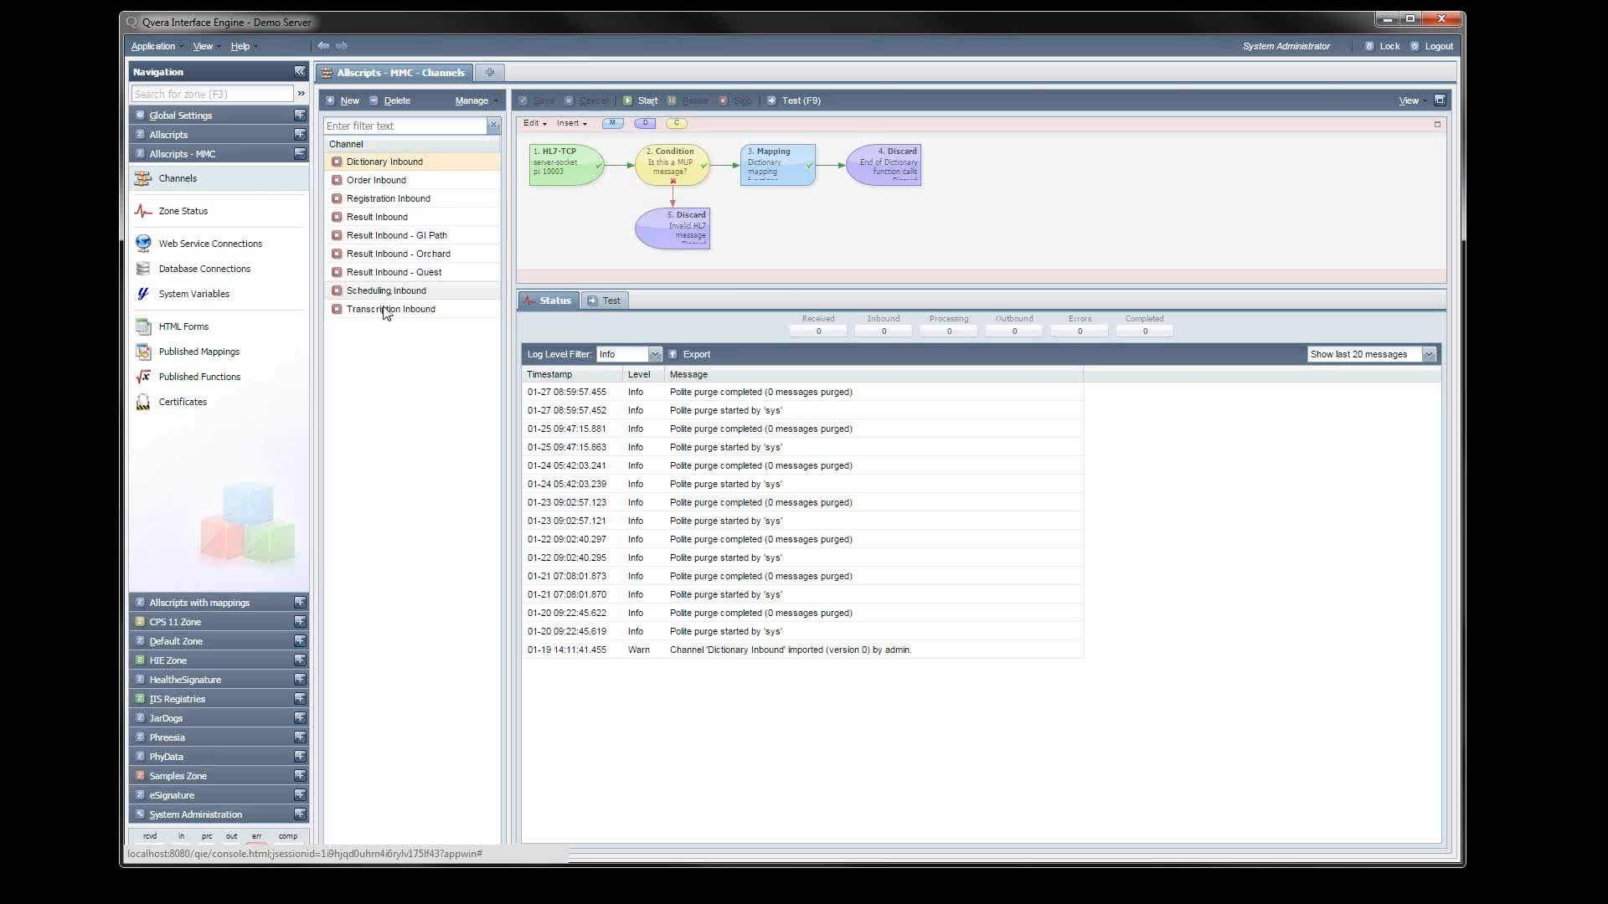
pyautogui.click(369, 202)
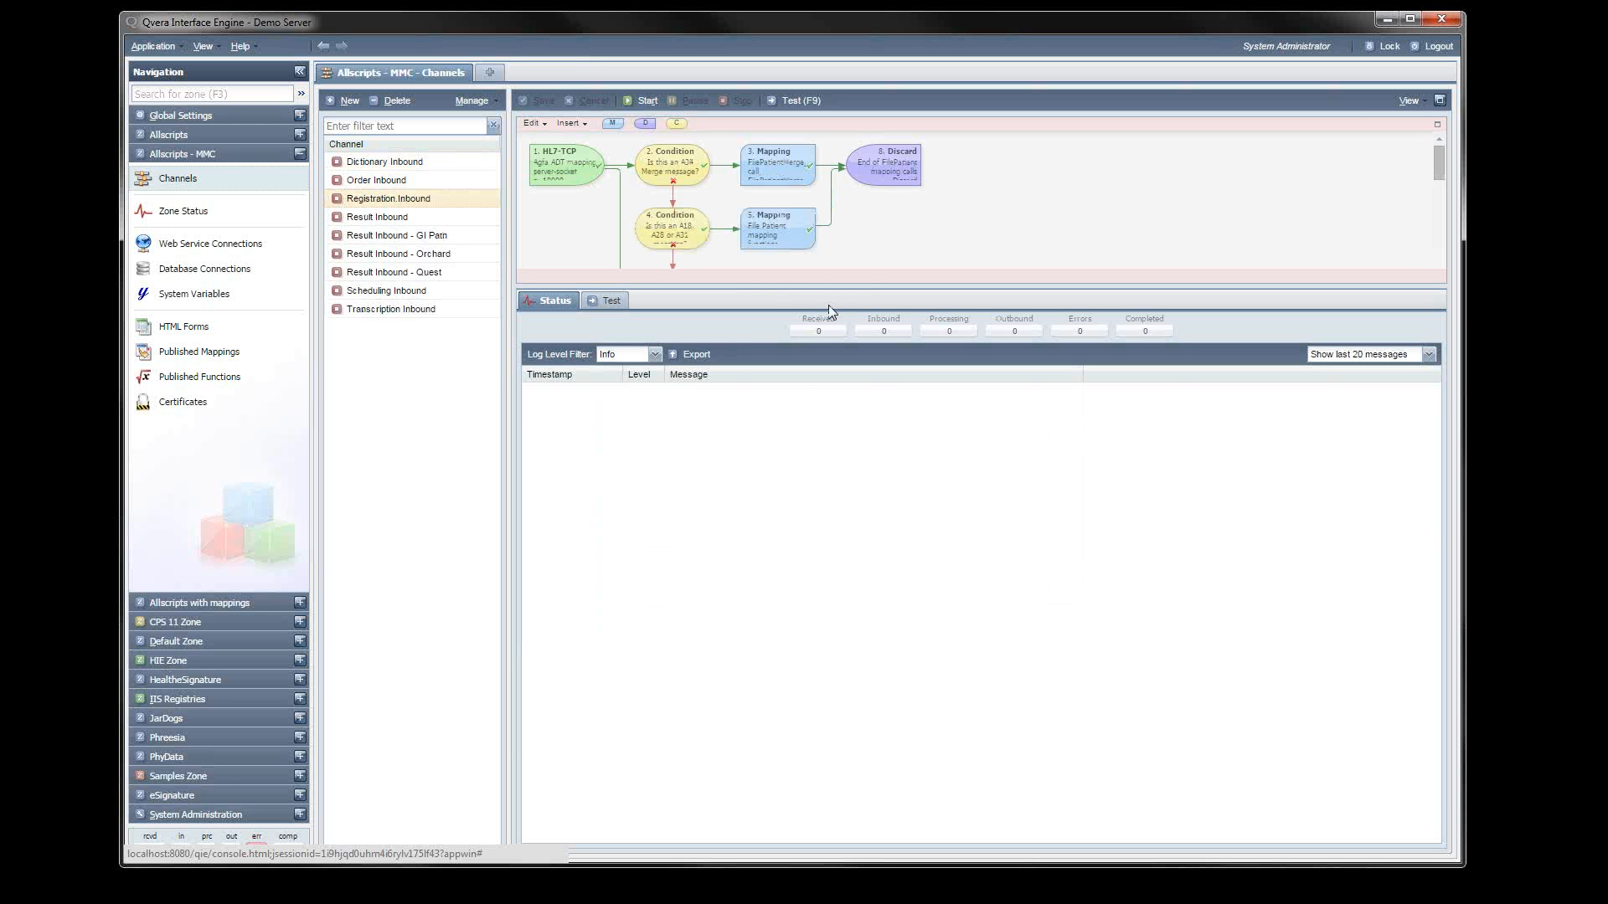
pyautogui.moveTo(866, 285); pyautogui.dragTo(886, 619)
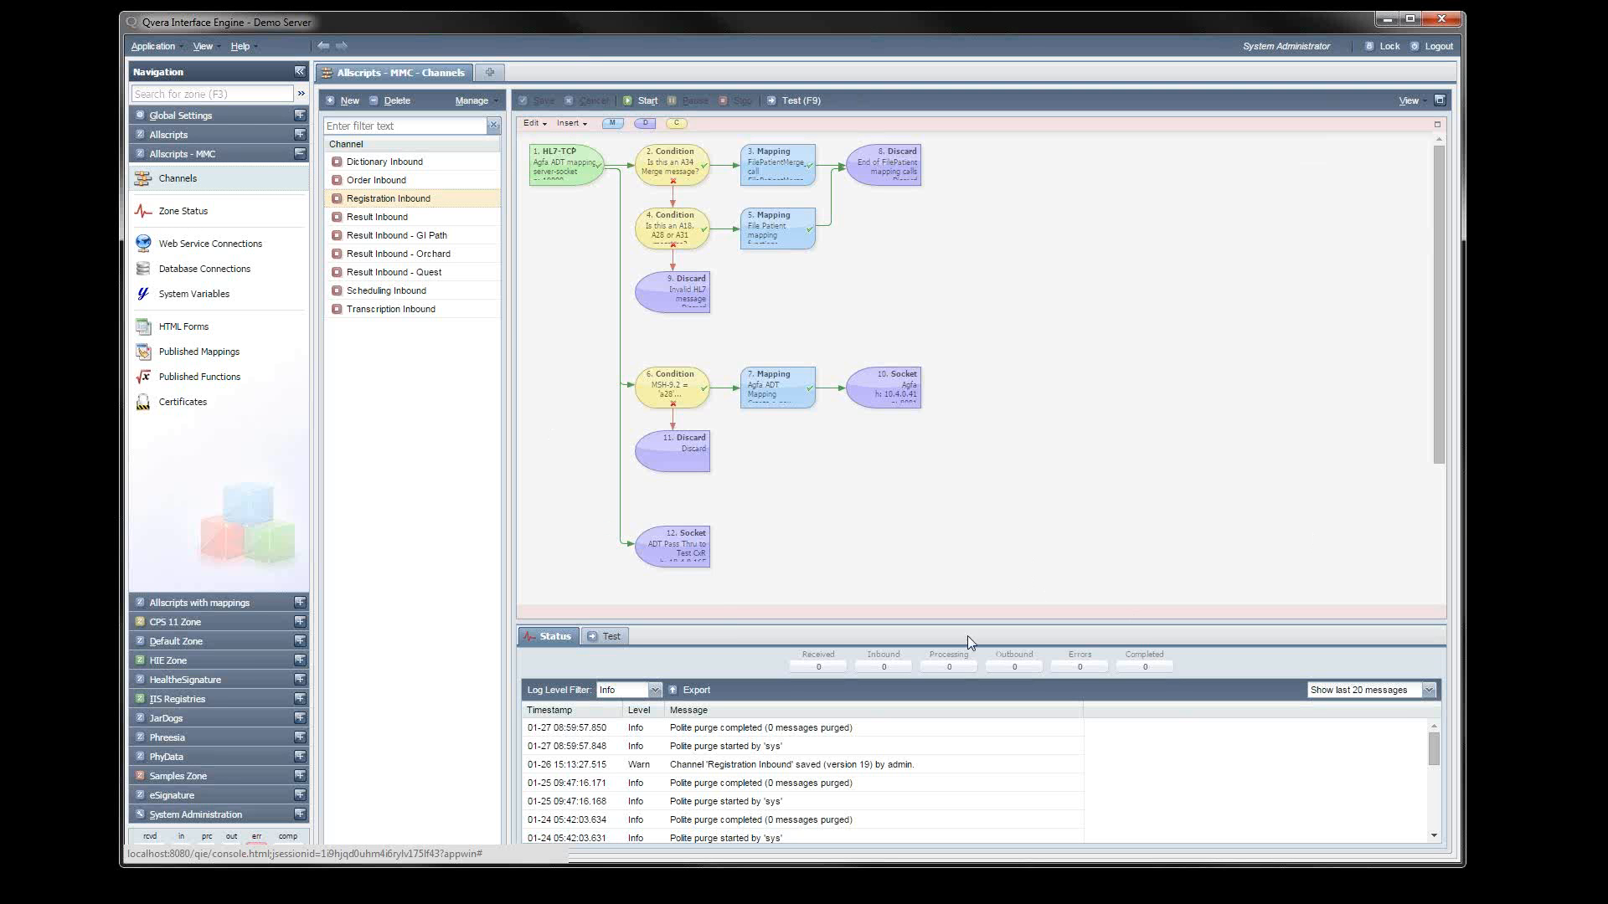
pyautogui.click(556, 173)
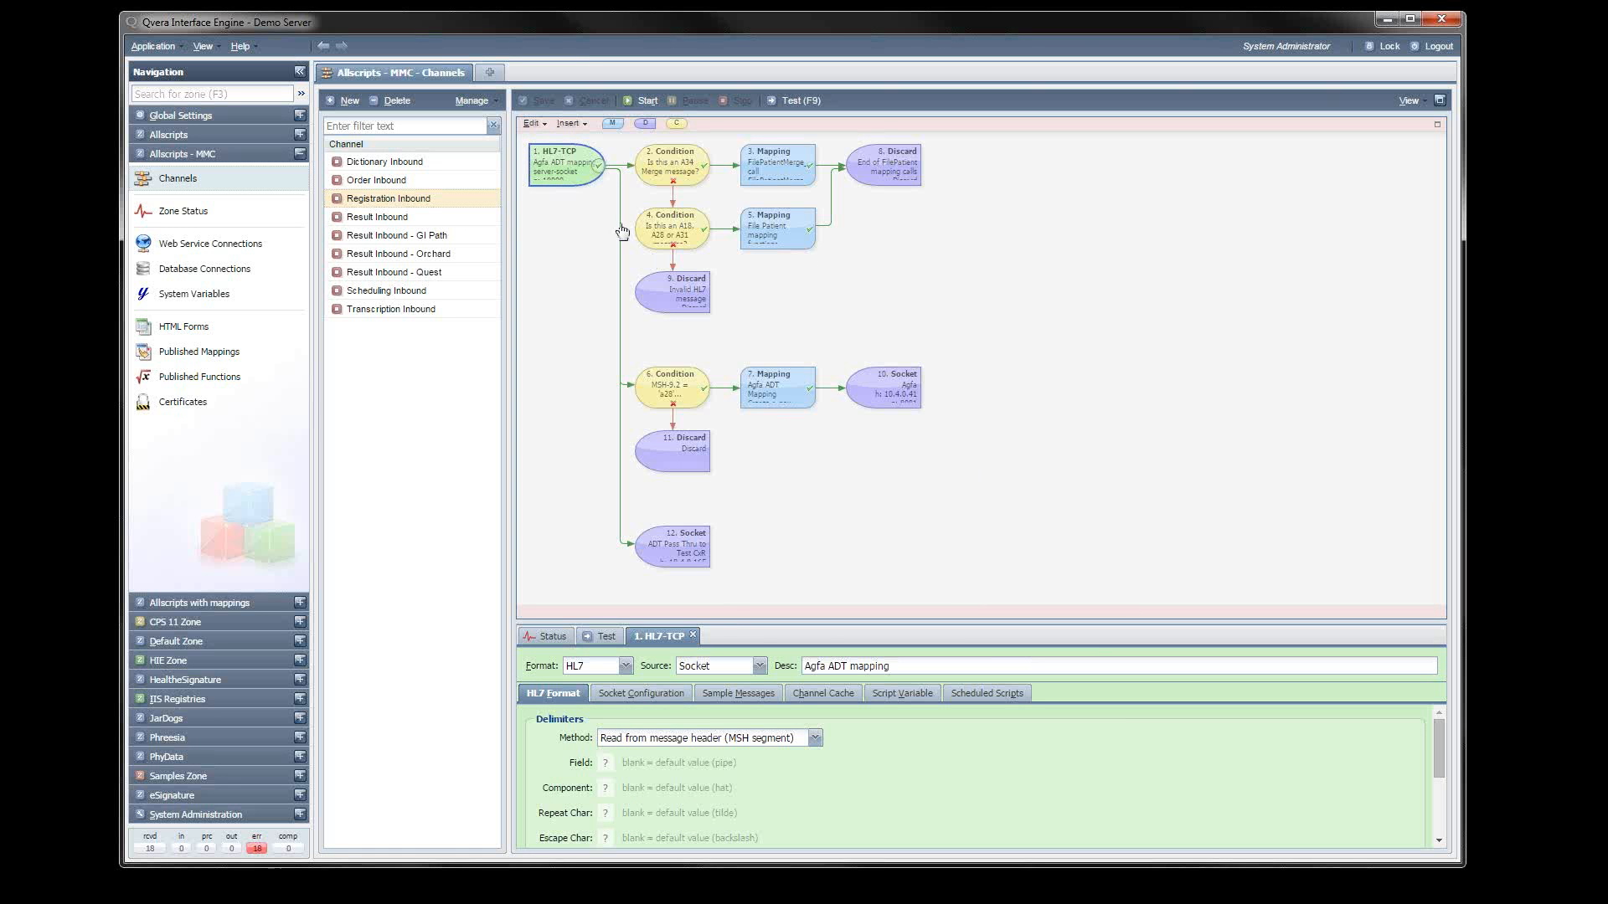
pyautogui.click(672, 165)
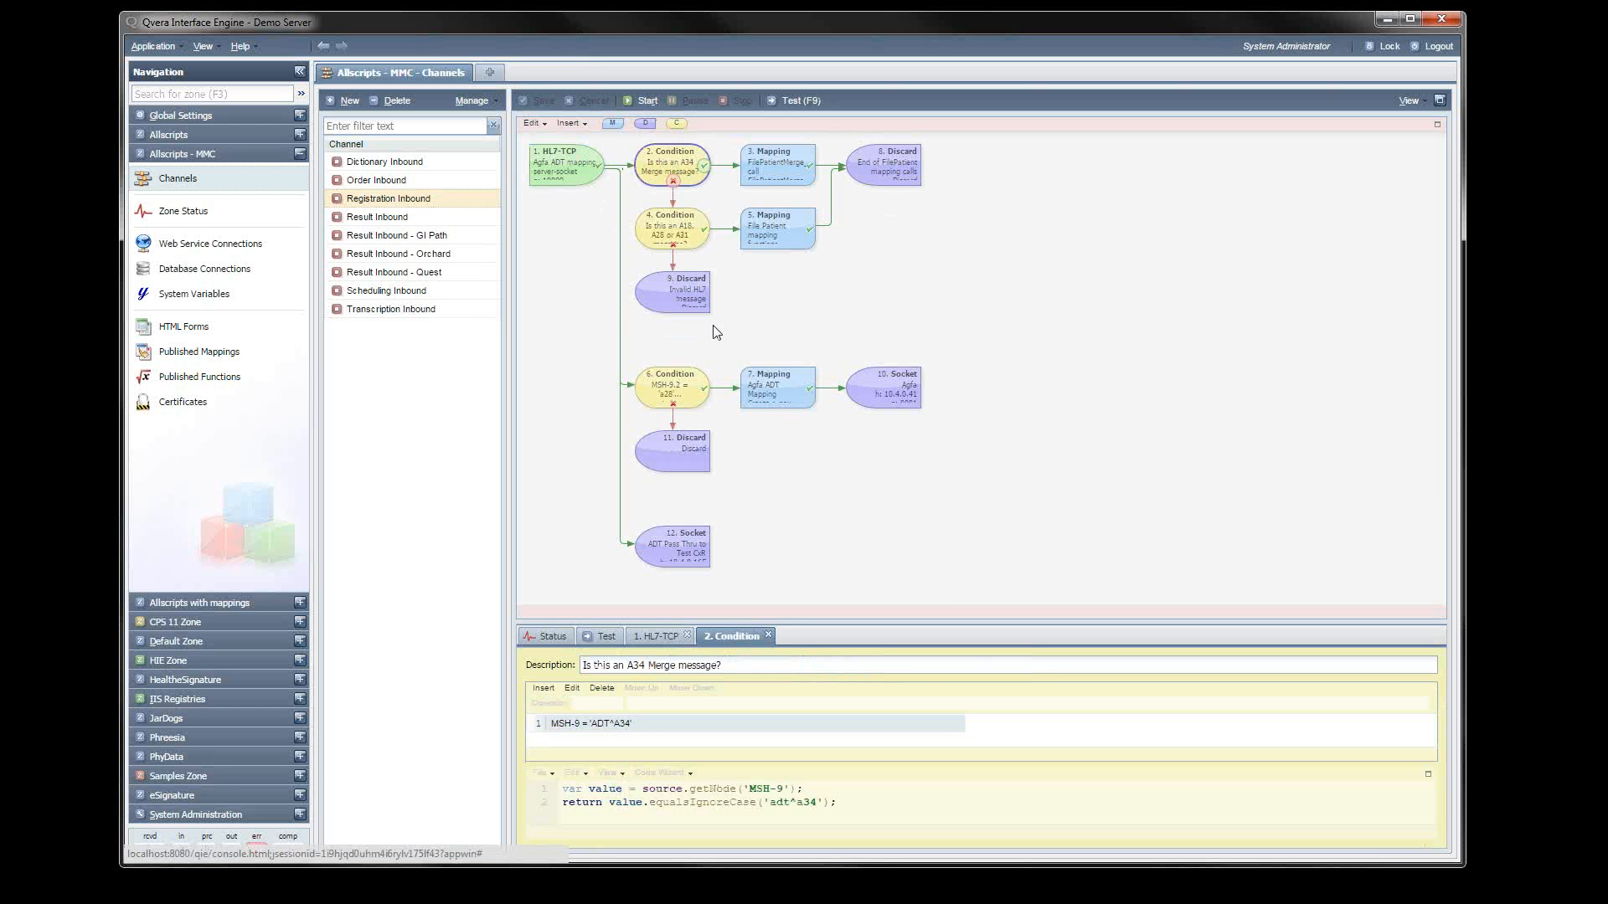
# Inspect the FilePatientMerge_CMS mapping, the discard nodes 8, 9 and 11, and the socket destinations 10 and 12 of the Registration Inbound channel.
pyautogui.click(782, 180)
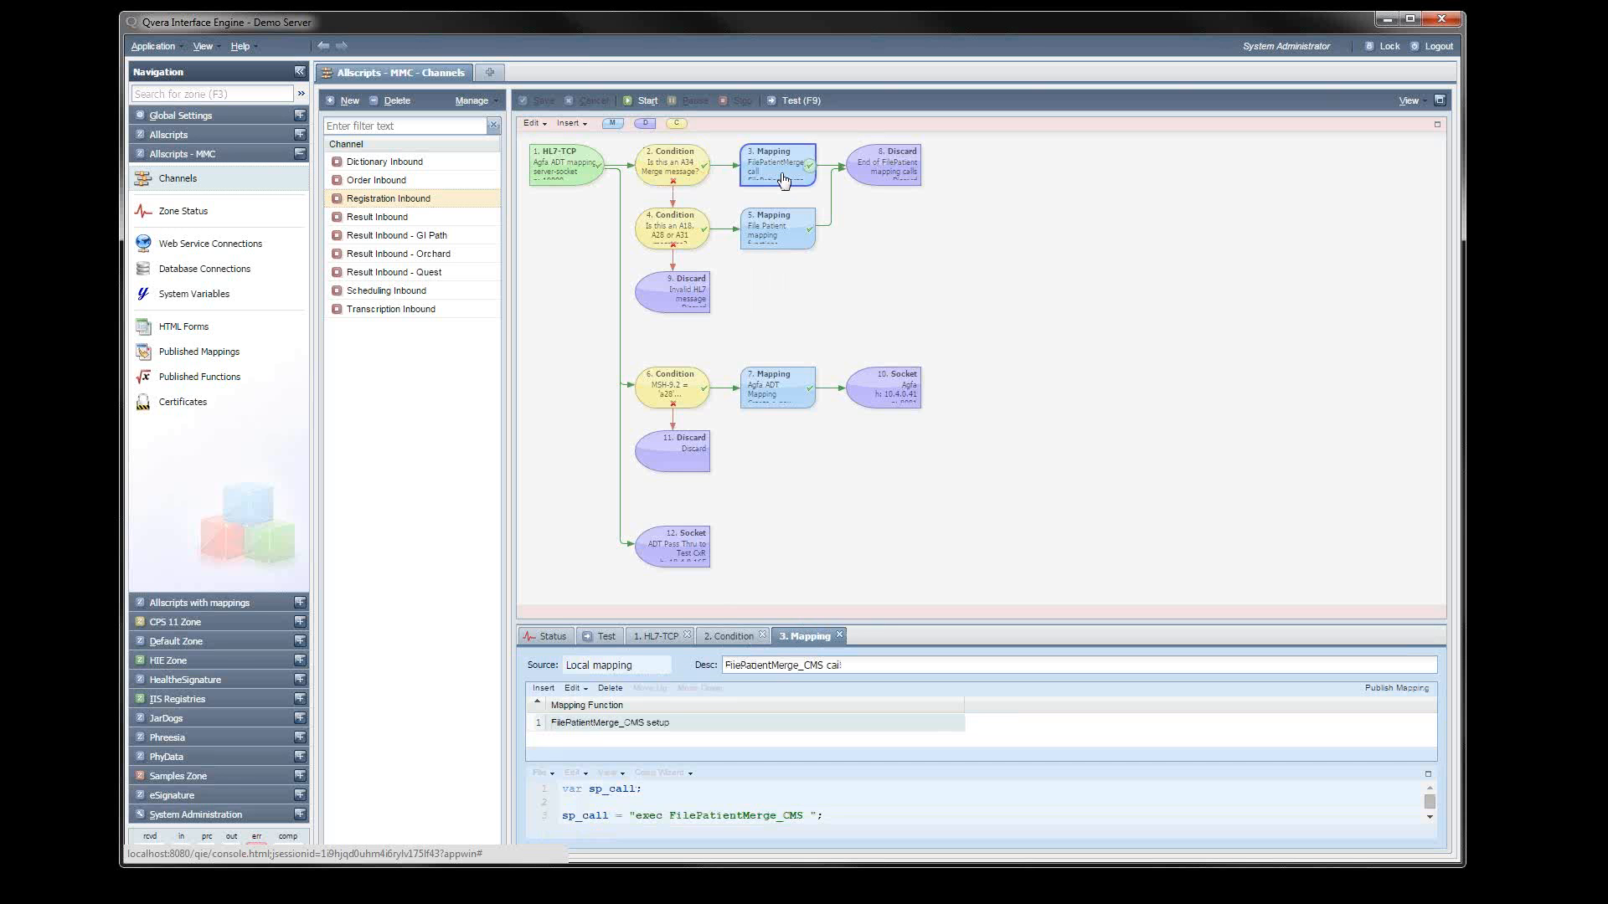
pyautogui.click(871, 168)
pyautogui.click(693, 301)
pyautogui.click(896, 400)
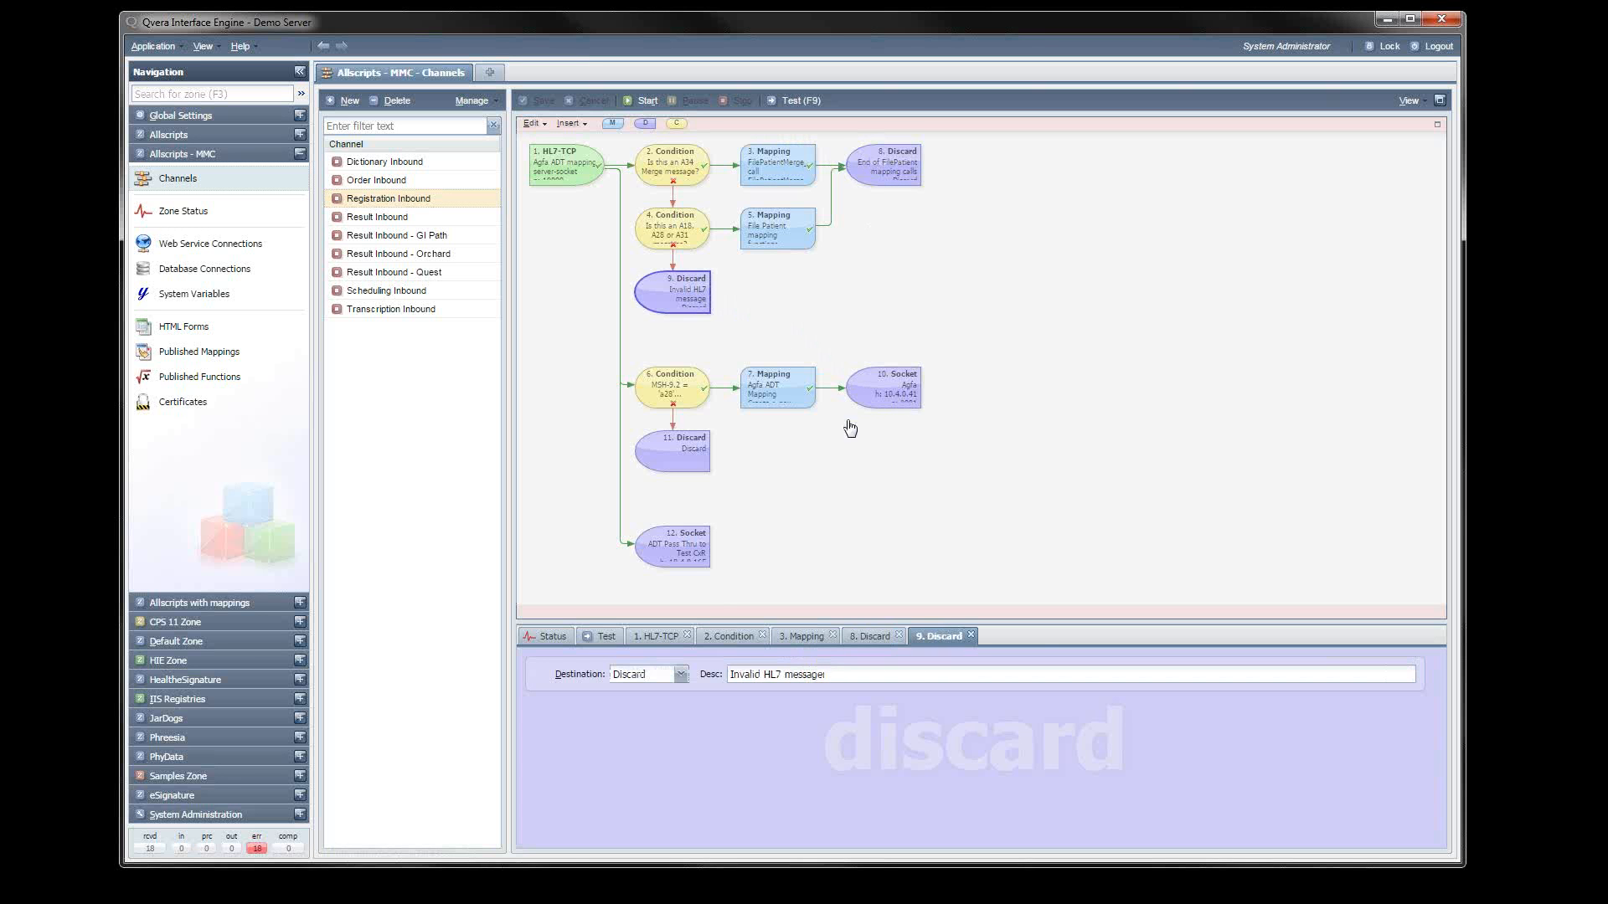
pyautogui.click(683, 459)
pyautogui.click(695, 546)
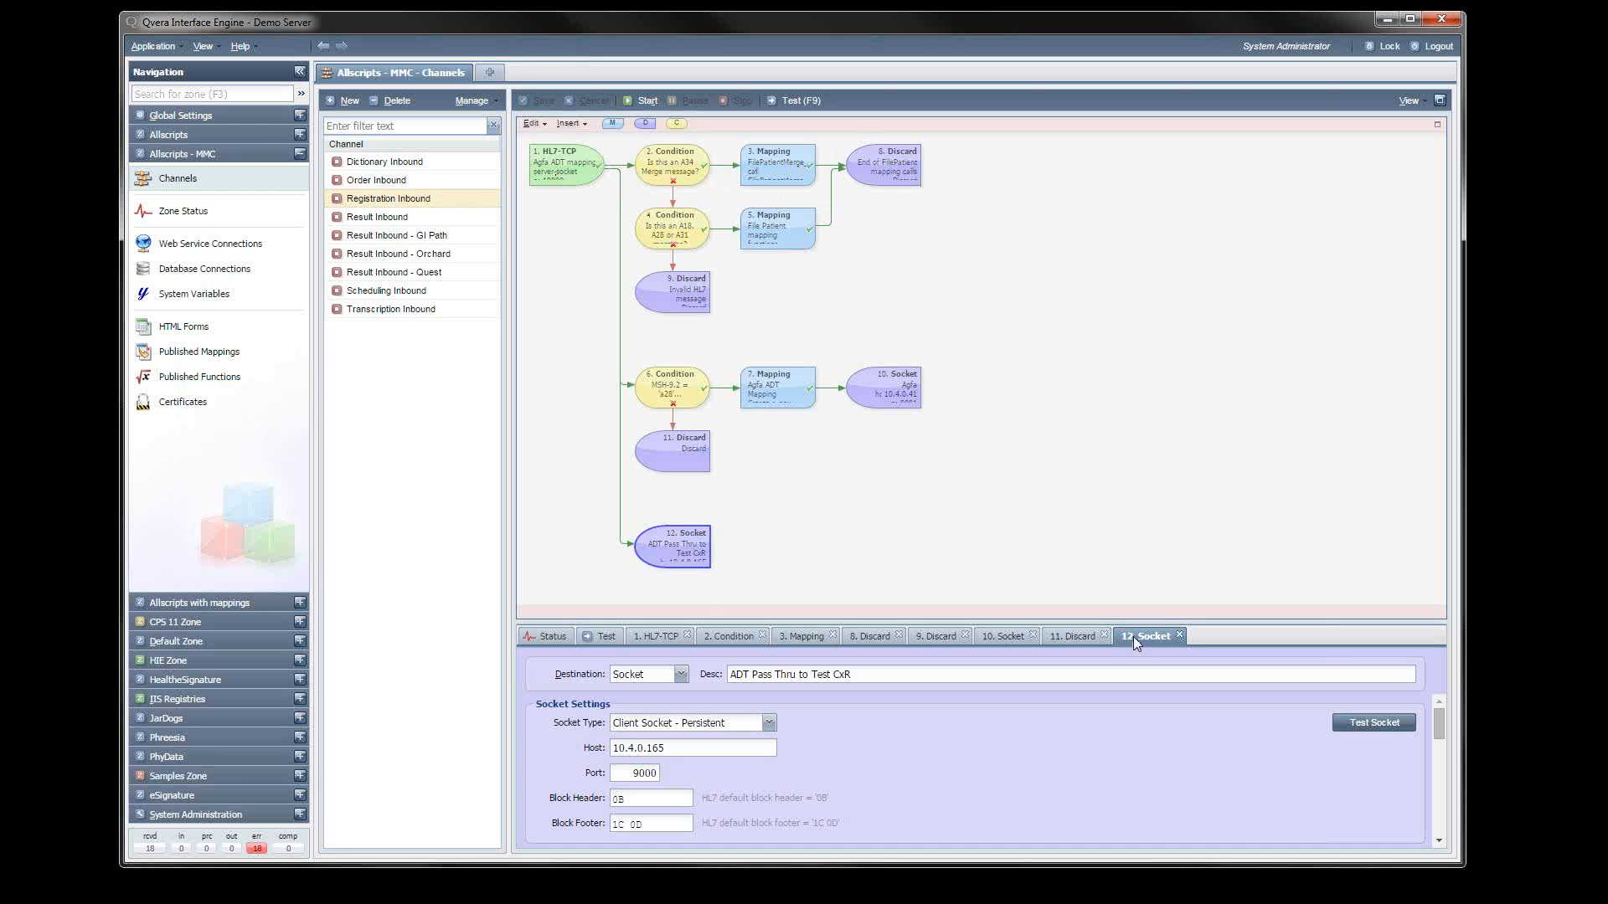
# Switch back and forth between the opened details of the discard and socket nodes to compare them.
pyautogui.click(1061, 645)
pyautogui.click(1008, 643)
pyautogui.click(940, 643)
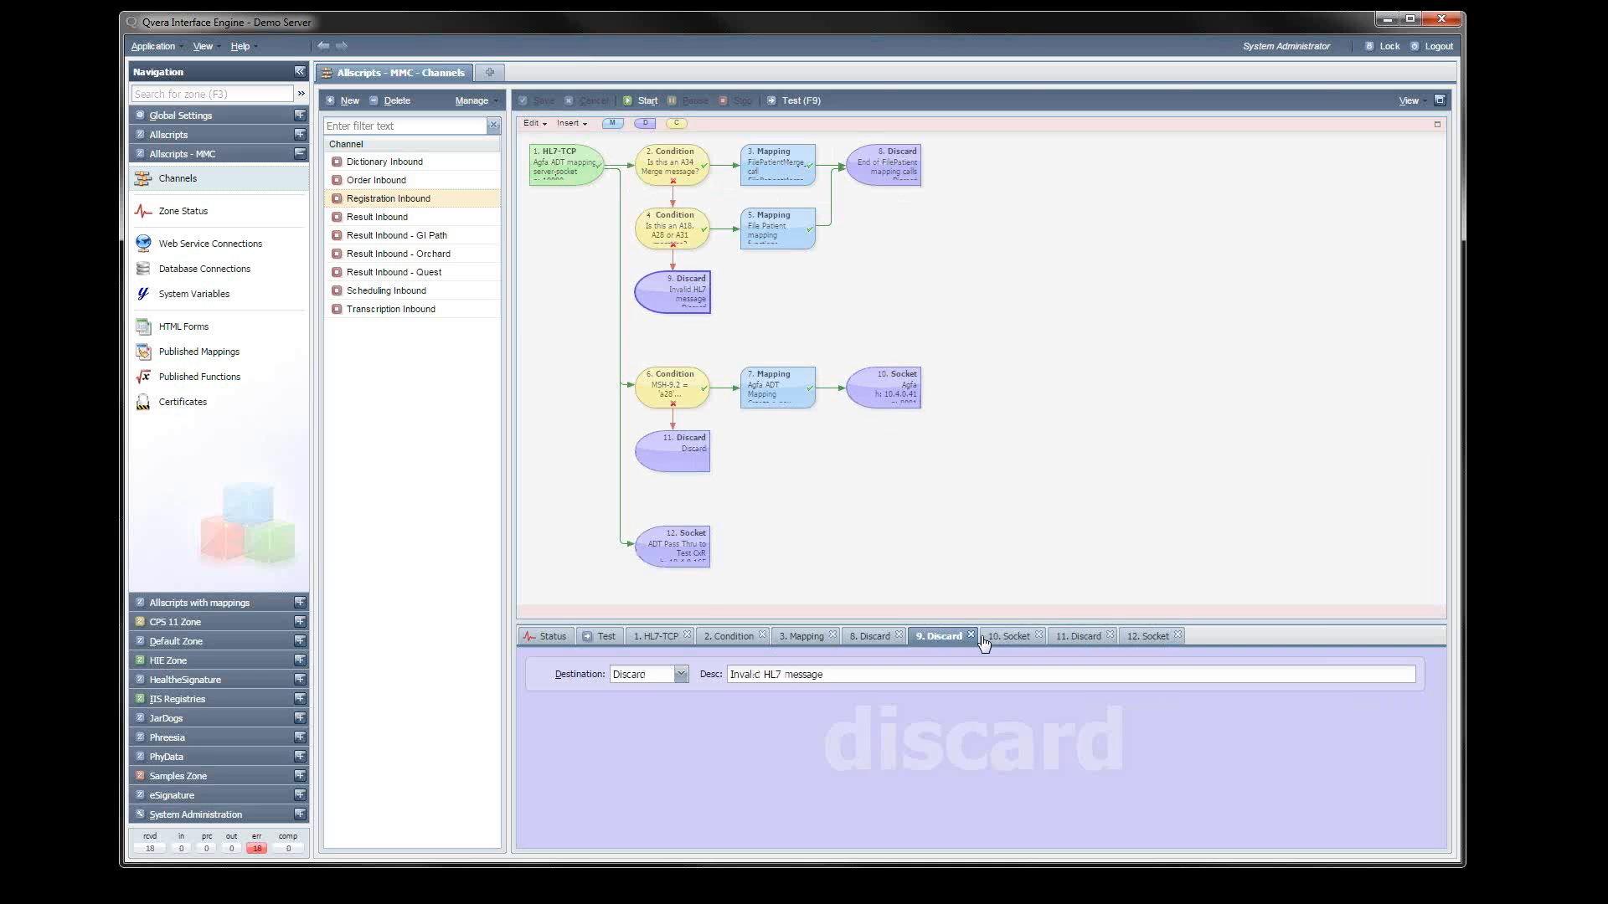
pyautogui.click(1008, 642)
pyautogui.click(1103, 641)
# Close the details of all opened discard, socket, mapping and condition nodes, keeping only the HL7-TCP source open.
pyautogui.click(925, 642)
pyautogui.click(970, 637)
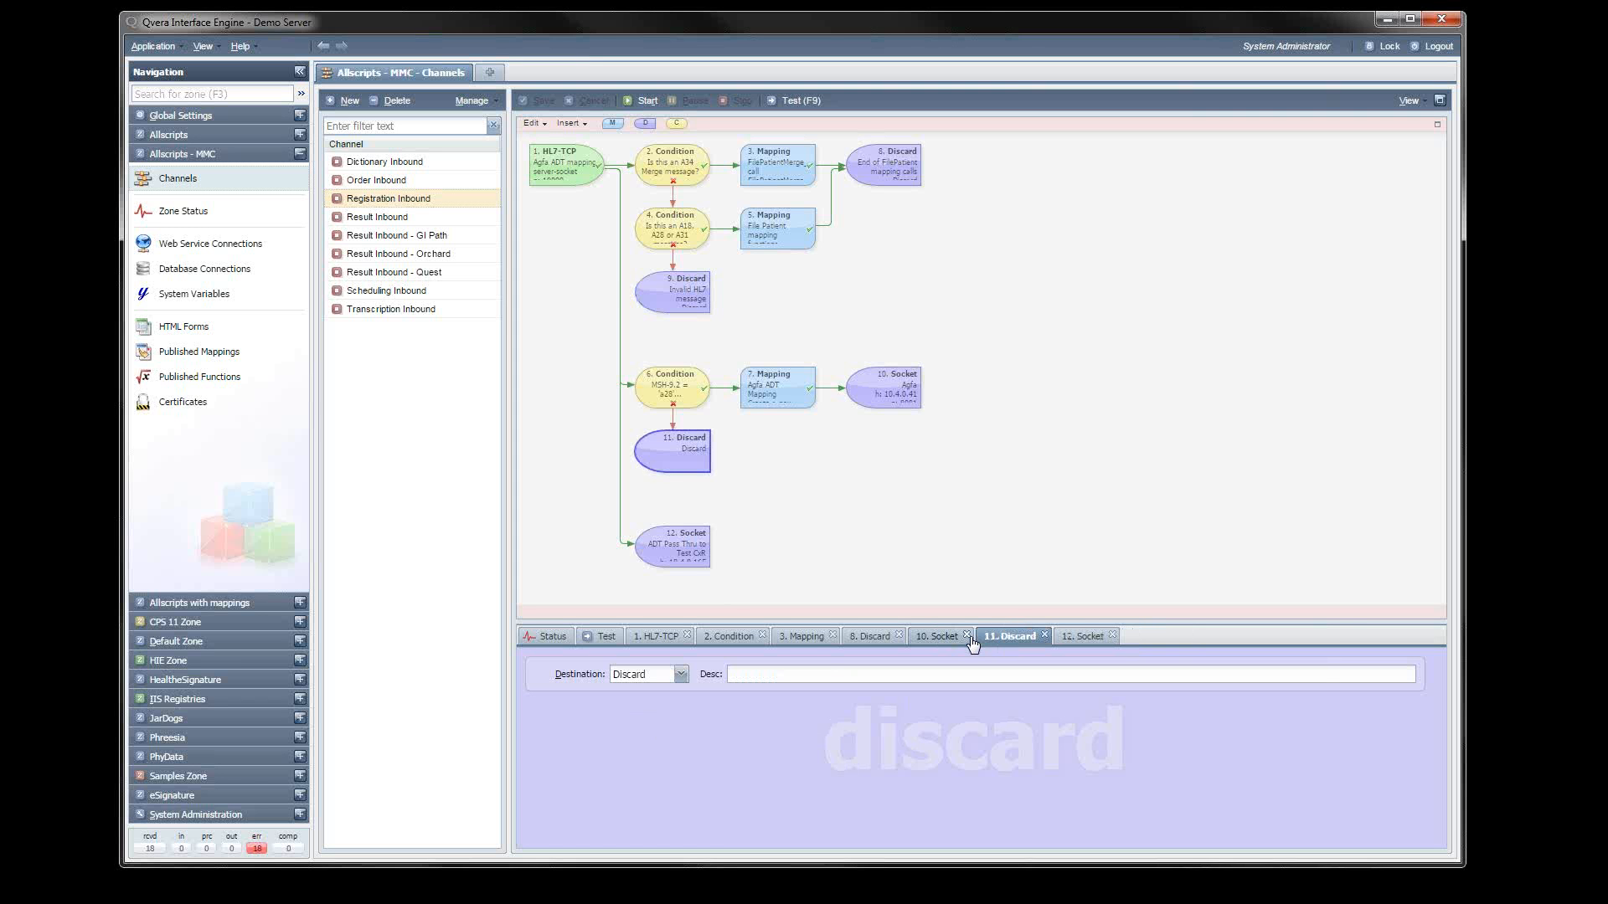
pyautogui.click(966, 636)
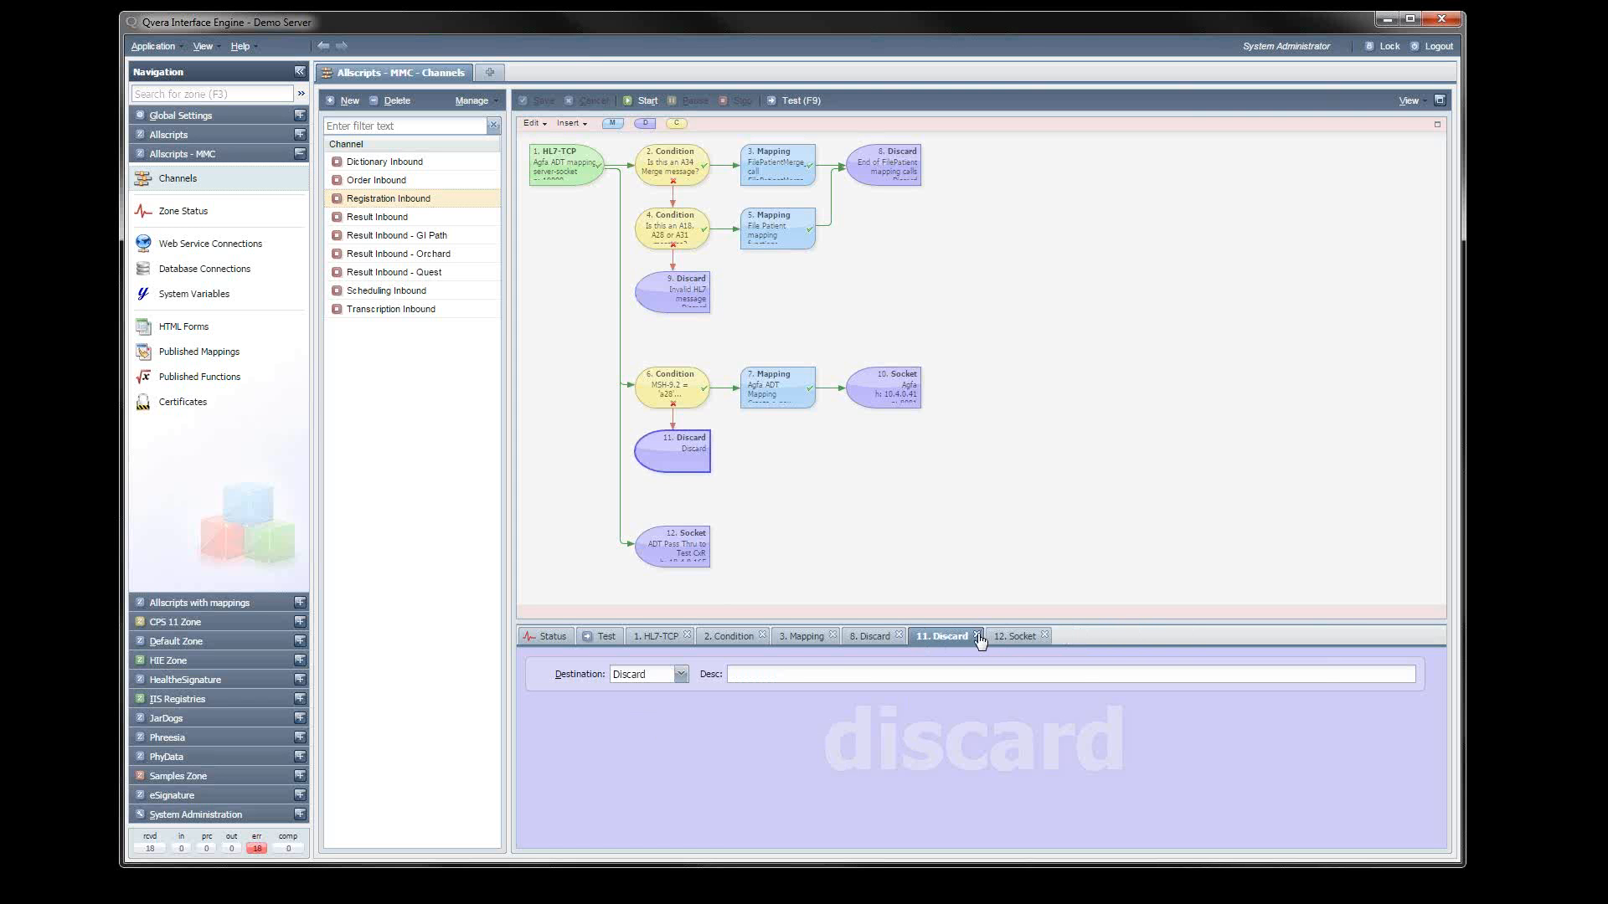
pyautogui.click(977, 636)
pyautogui.click(972, 637)
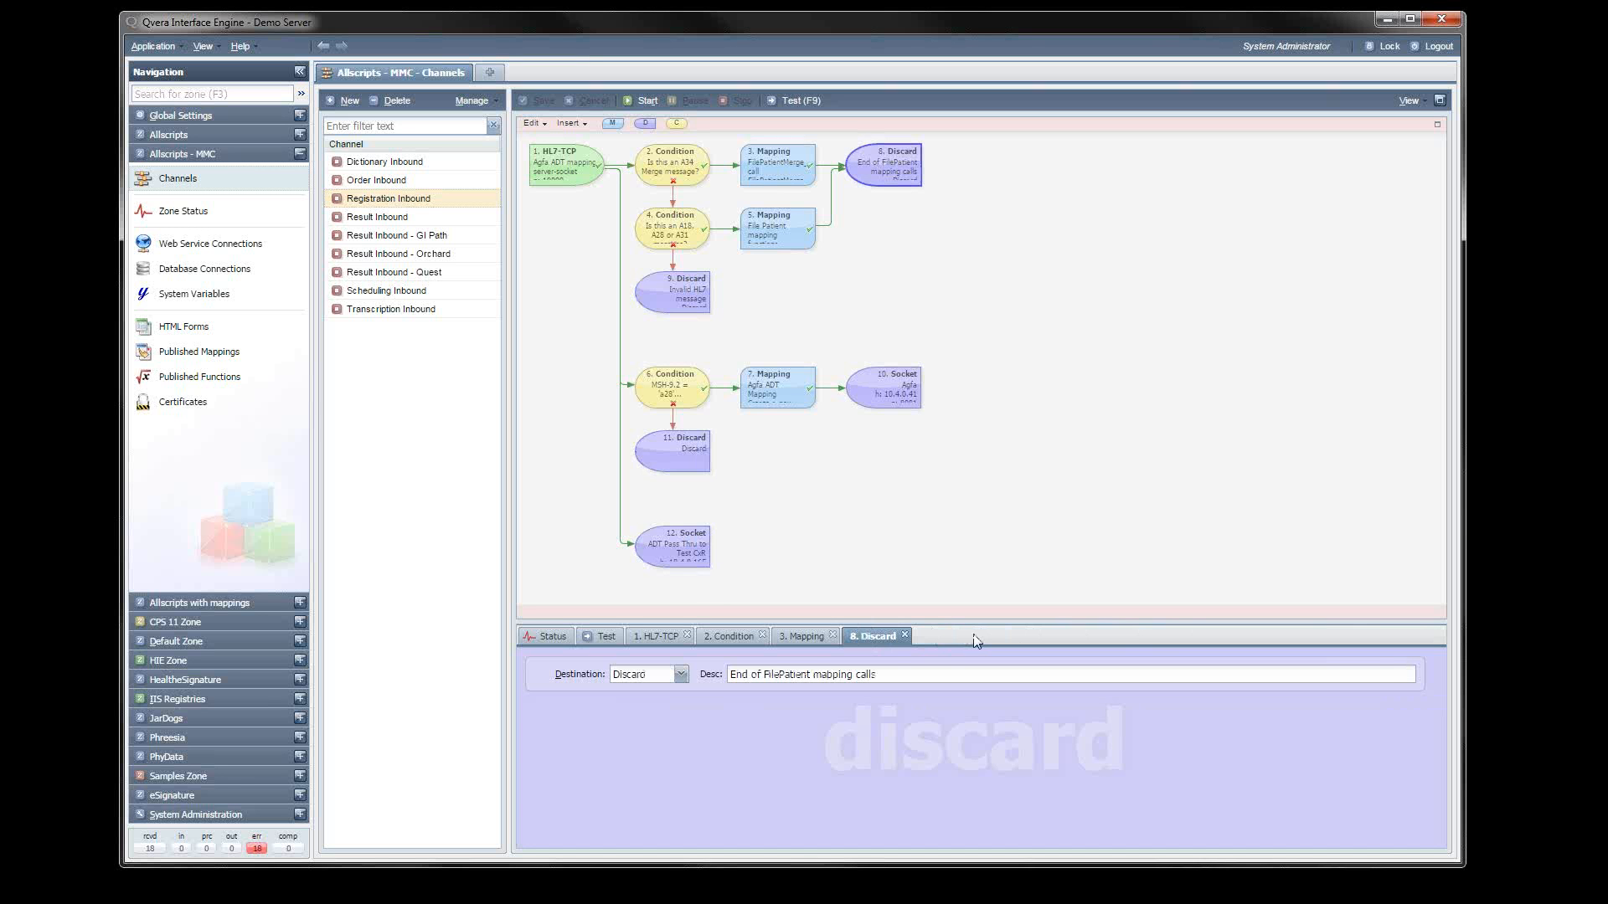
pyautogui.click(906, 634)
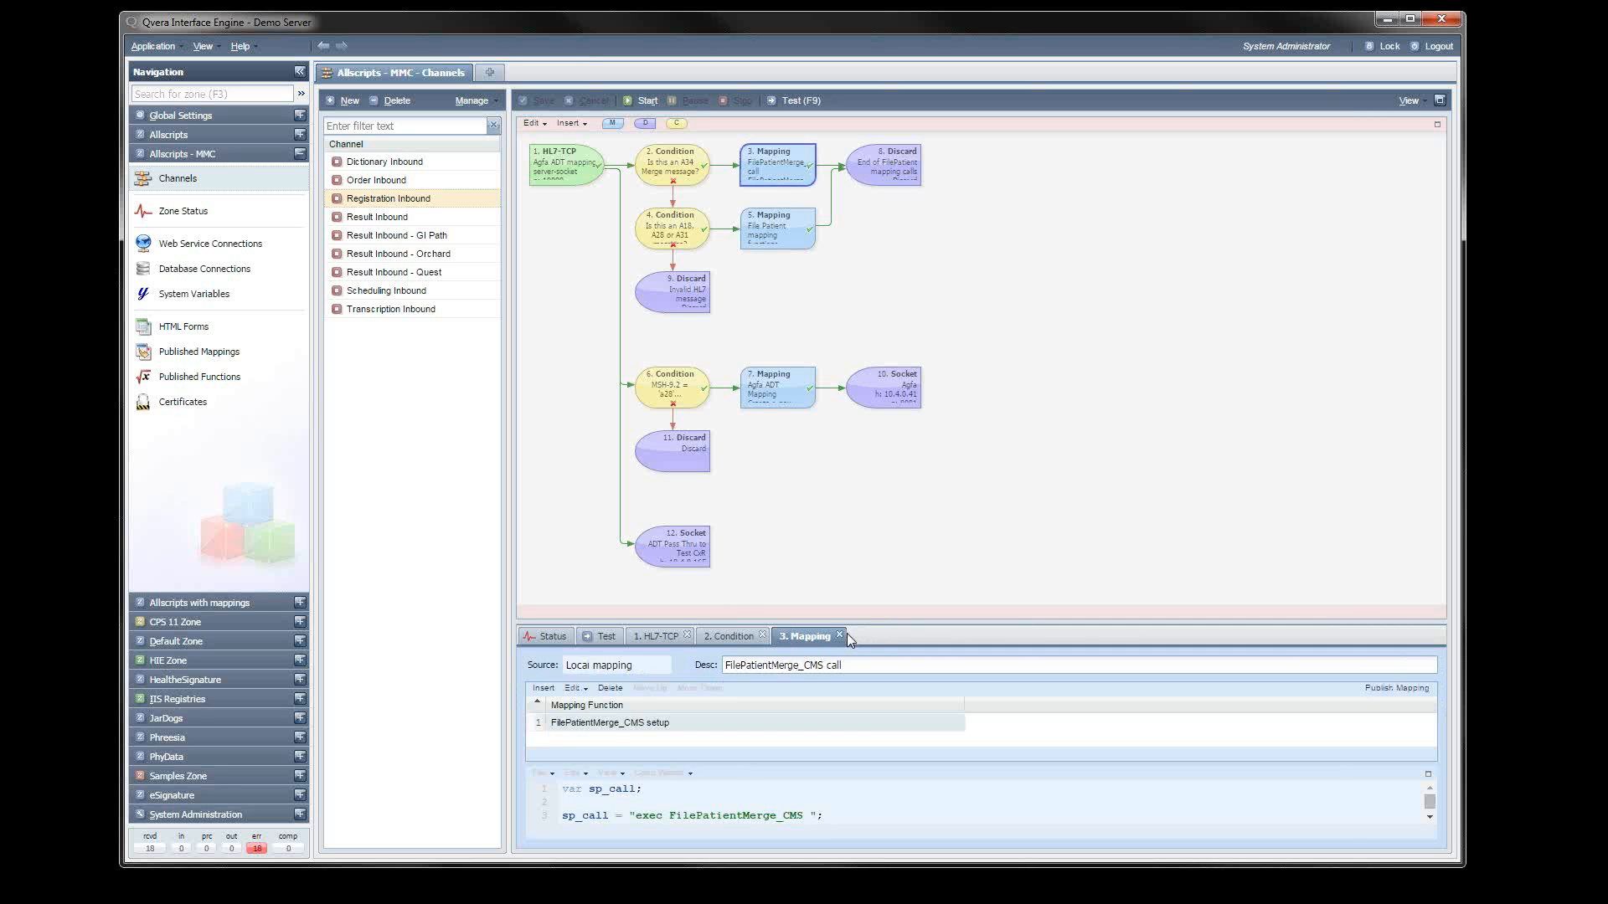
pyautogui.click(834, 635)
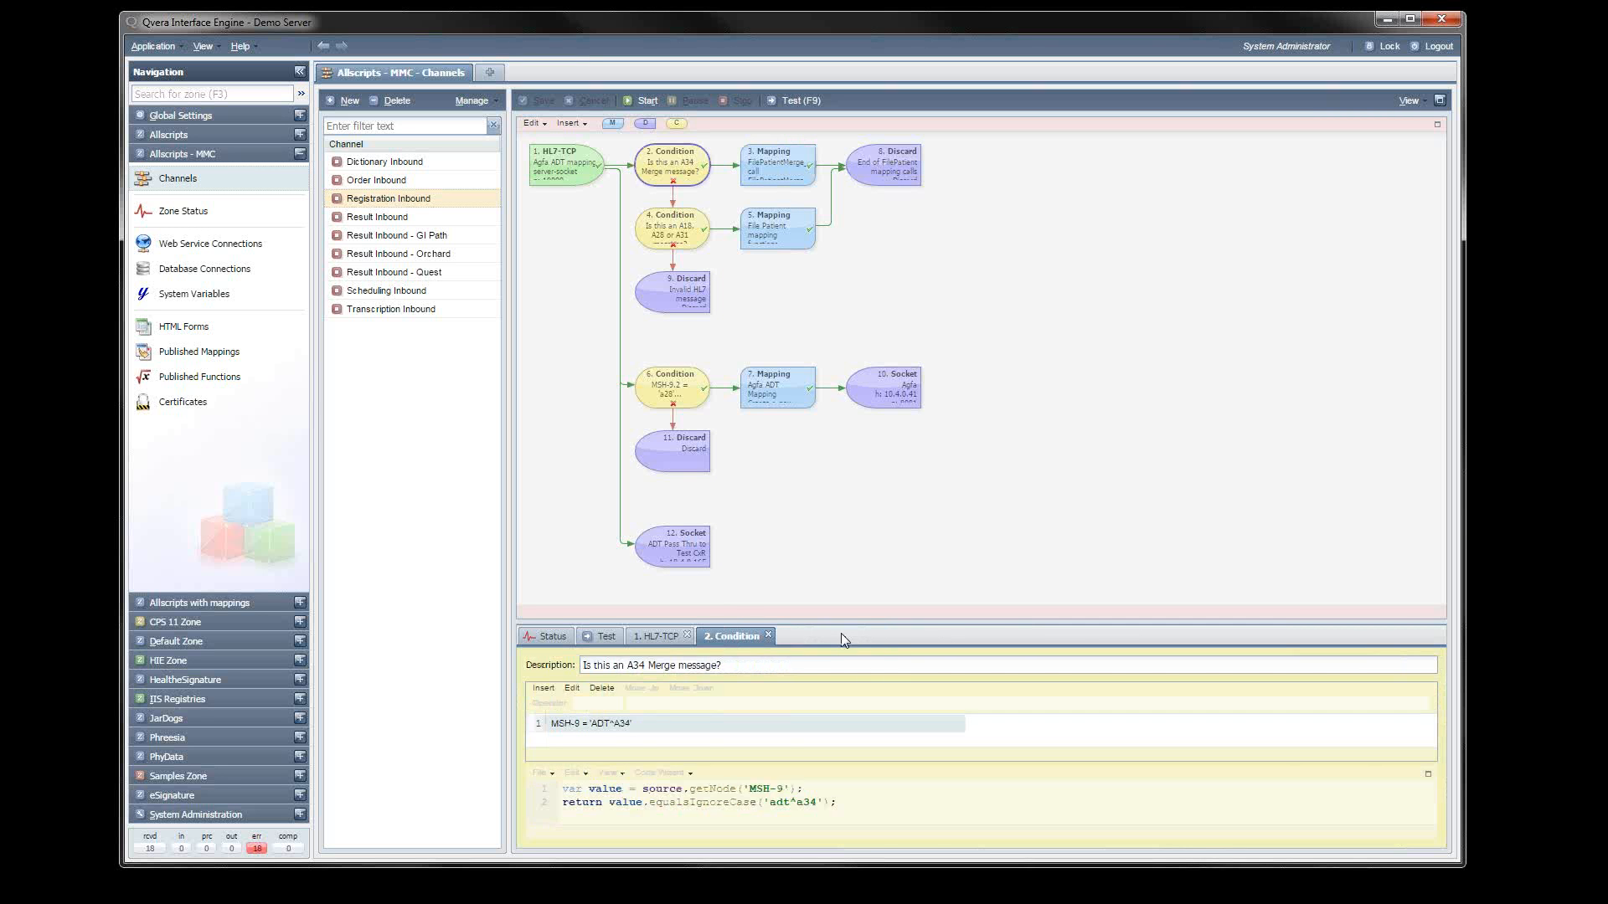
pyautogui.click(768, 635)
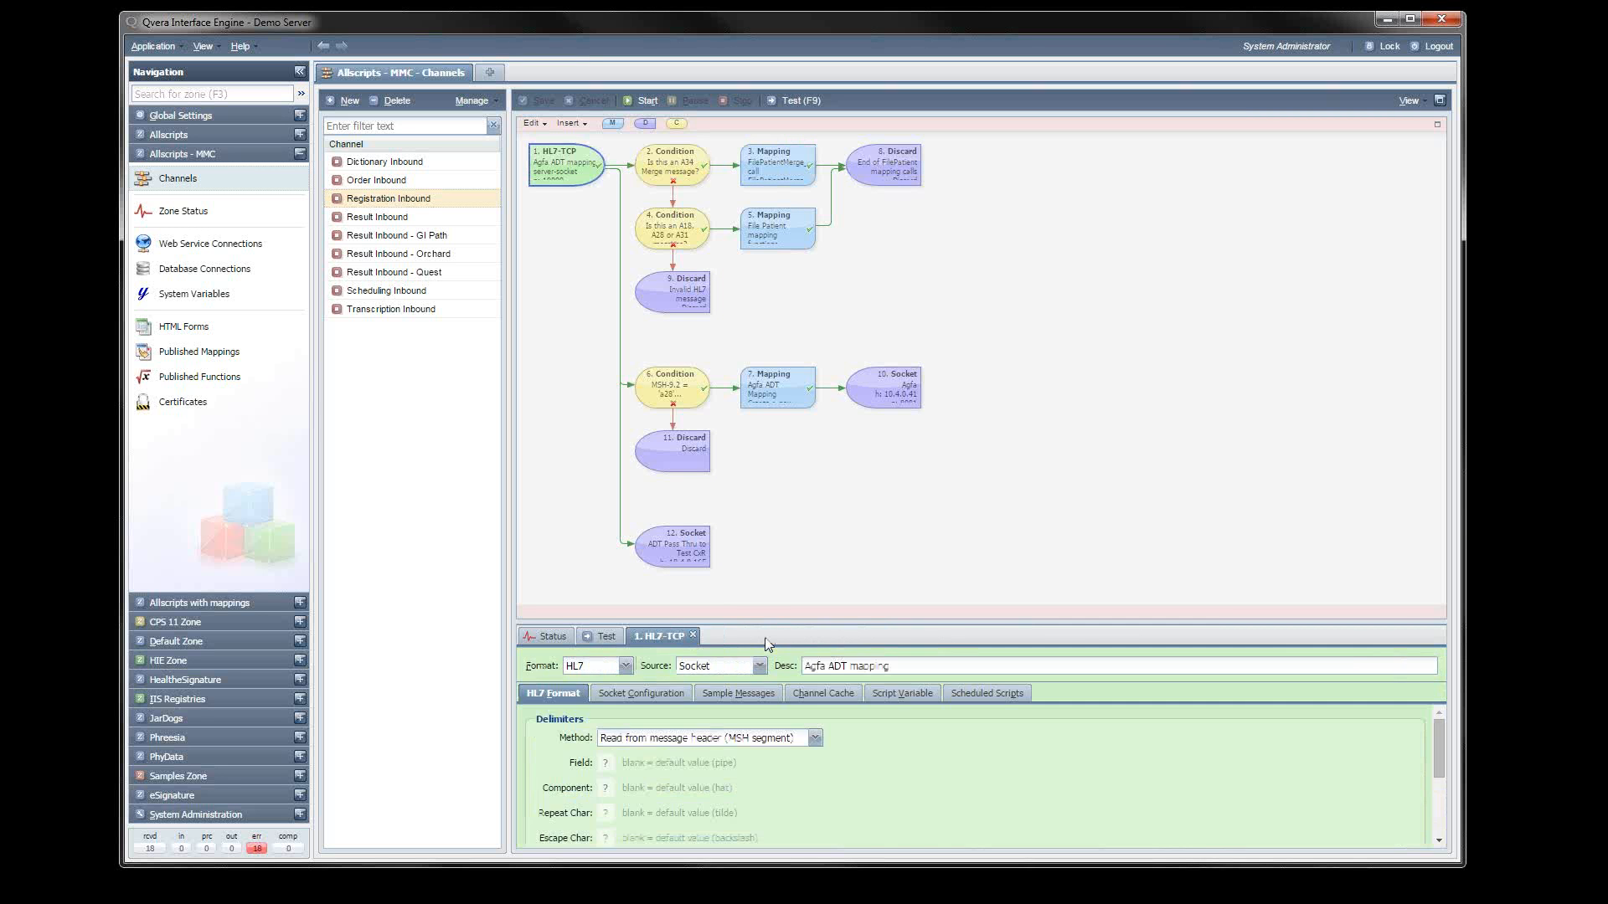
# View the functions of the Agfa ADT Mapping node, return to the HL7-TCP source and close the mapping's details.
pyautogui.click(781, 383)
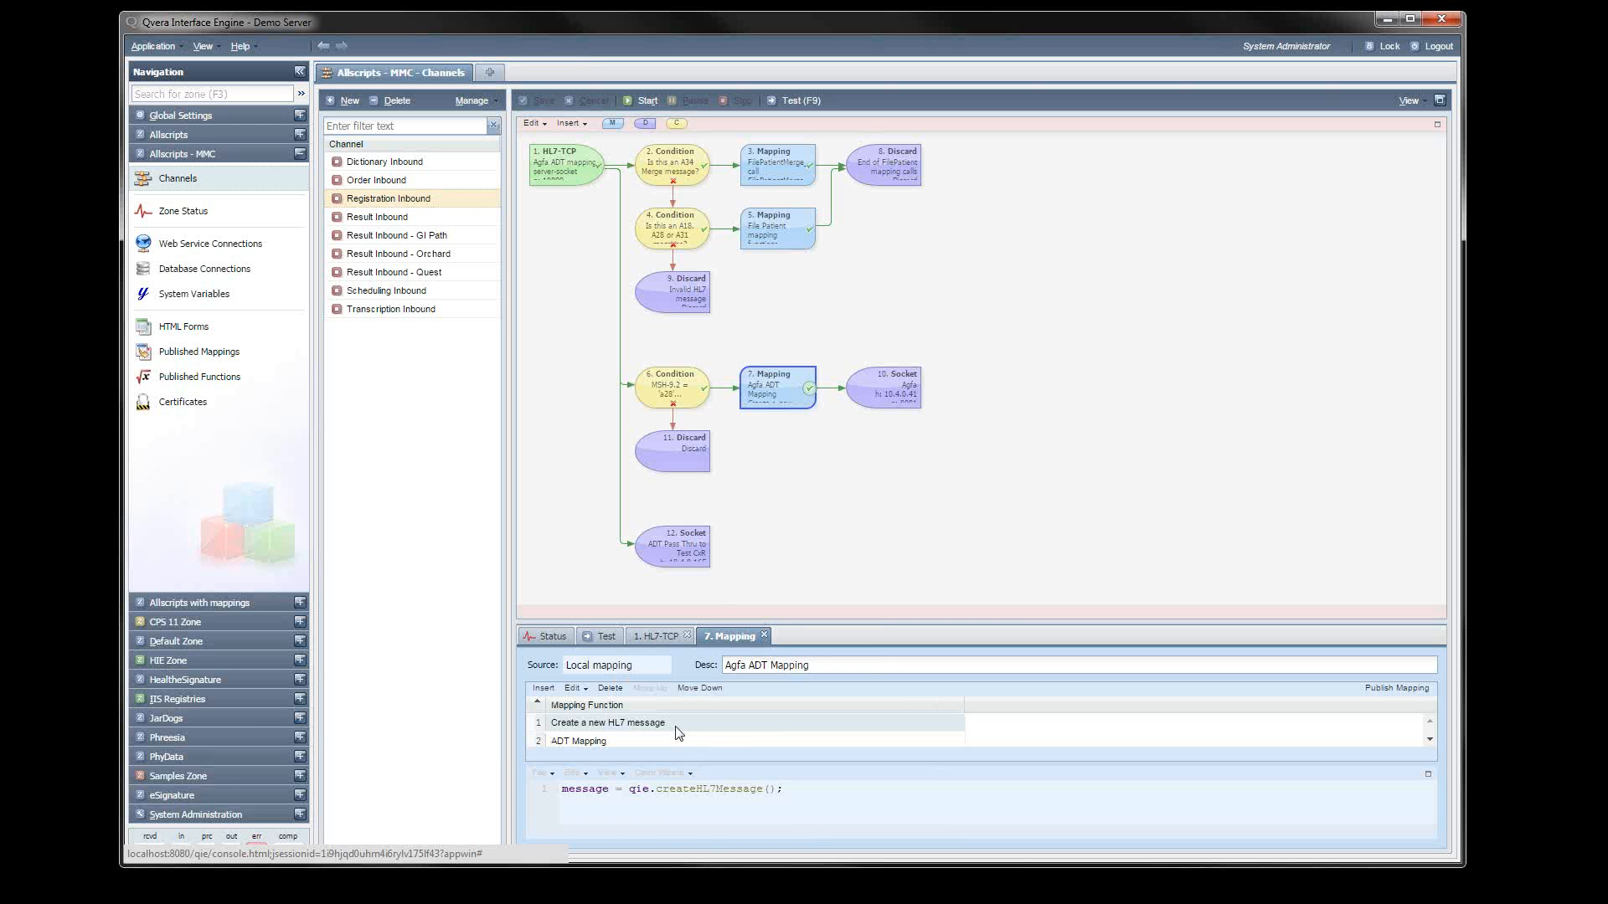
pyautogui.click(656, 635)
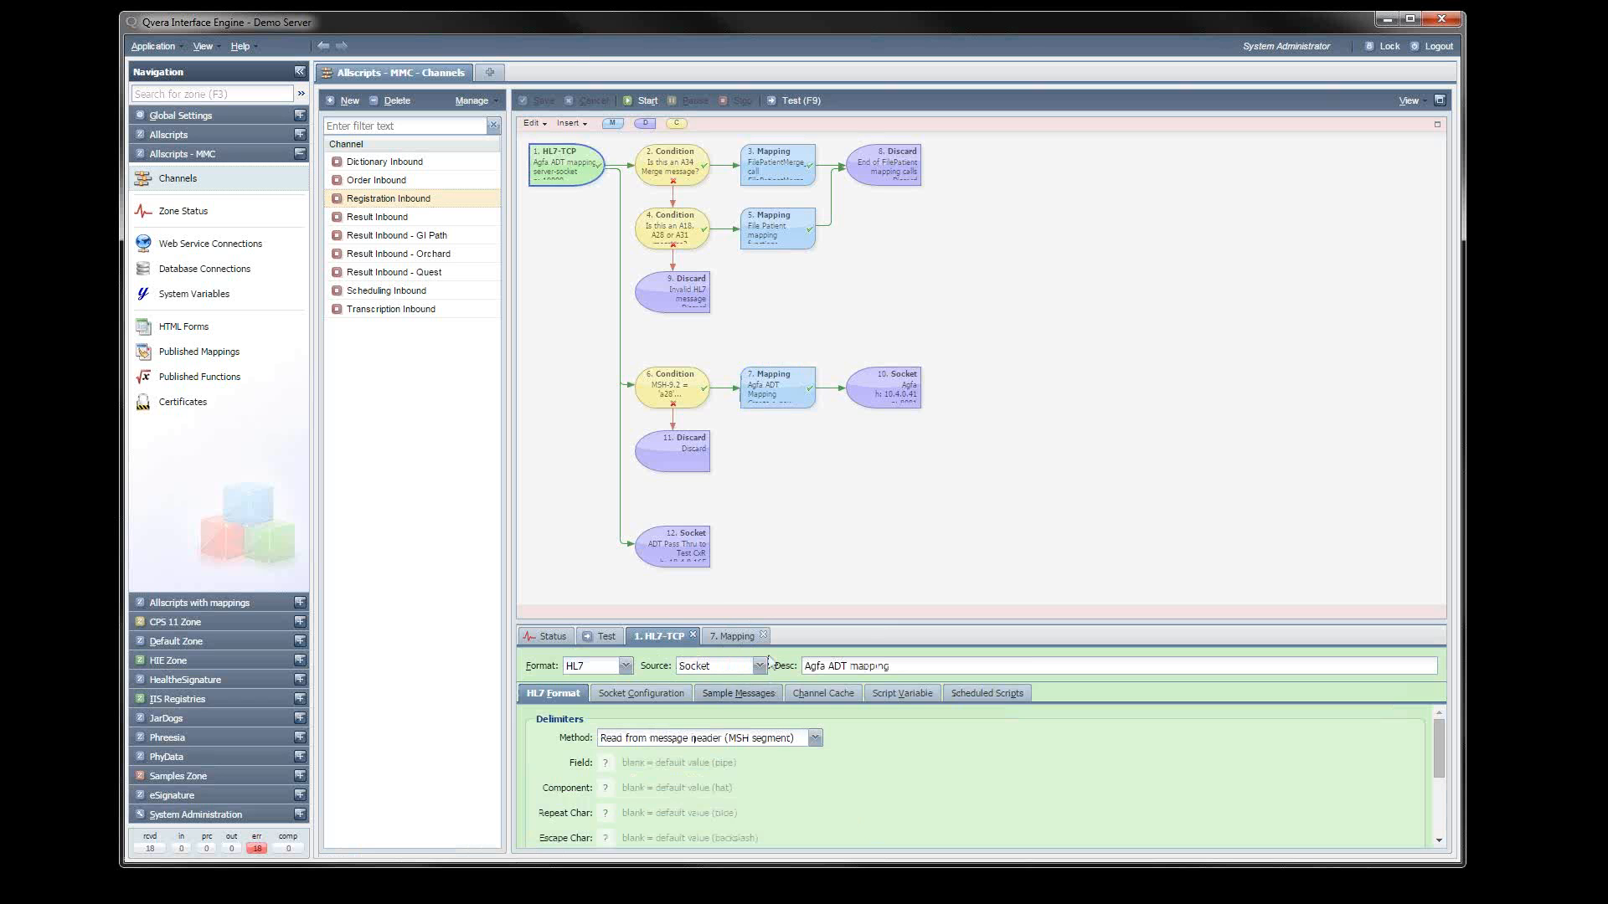
pyautogui.click(763, 635)
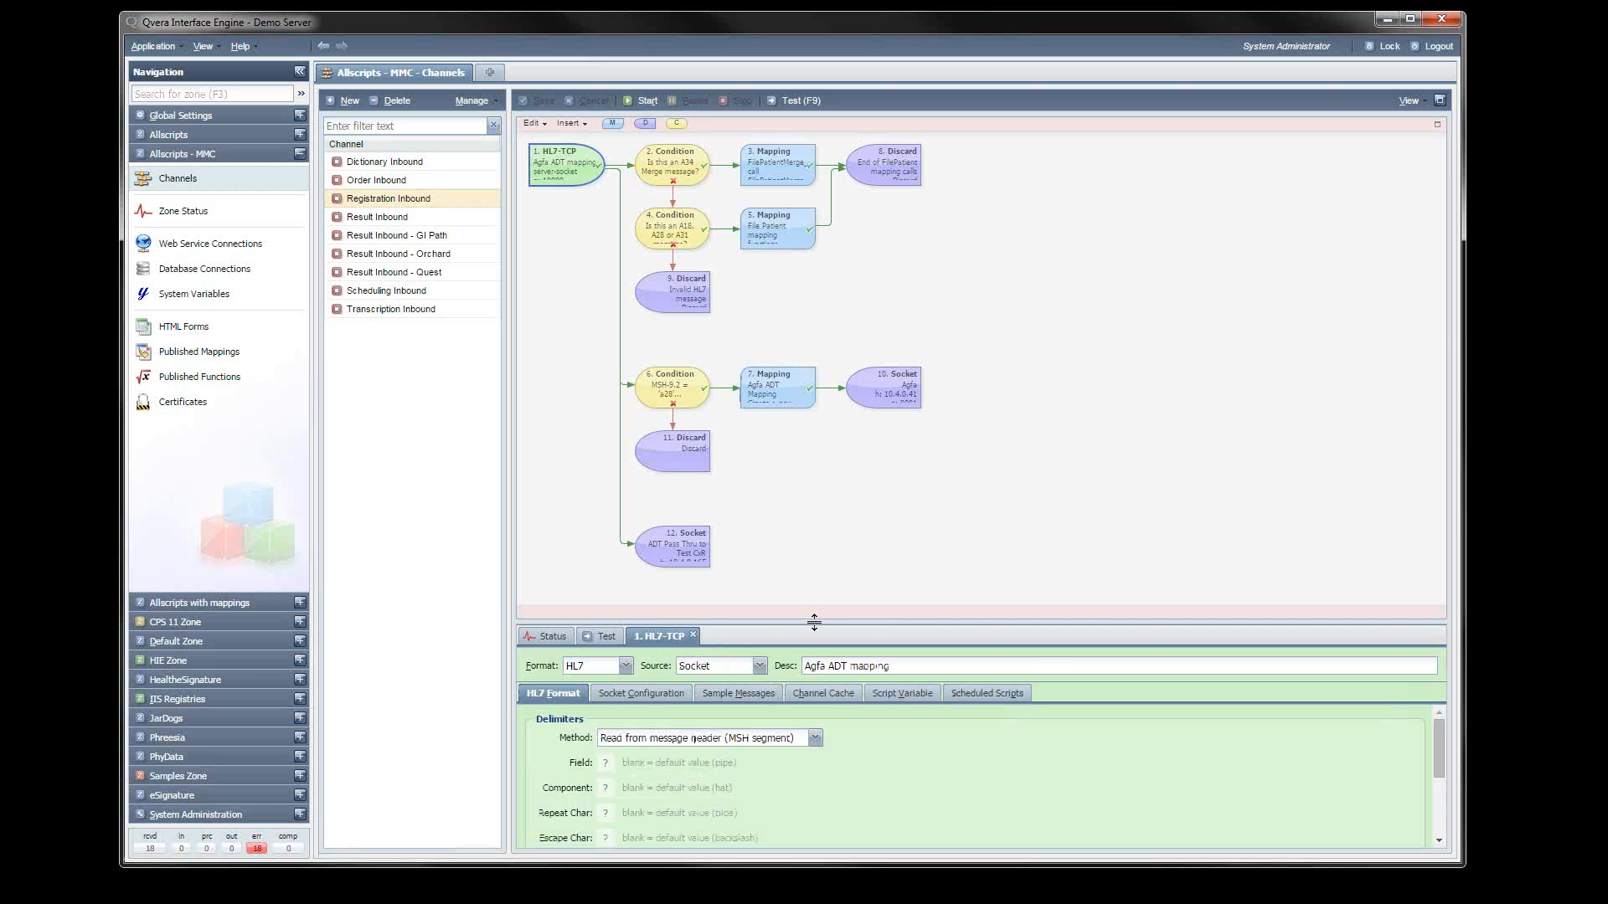
# Enlarge the HL7-TCP source's settings area and examine its available message formats and source types without changing them.
pyautogui.moveTo(814, 621); pyautogui.dragTo(867, 397)
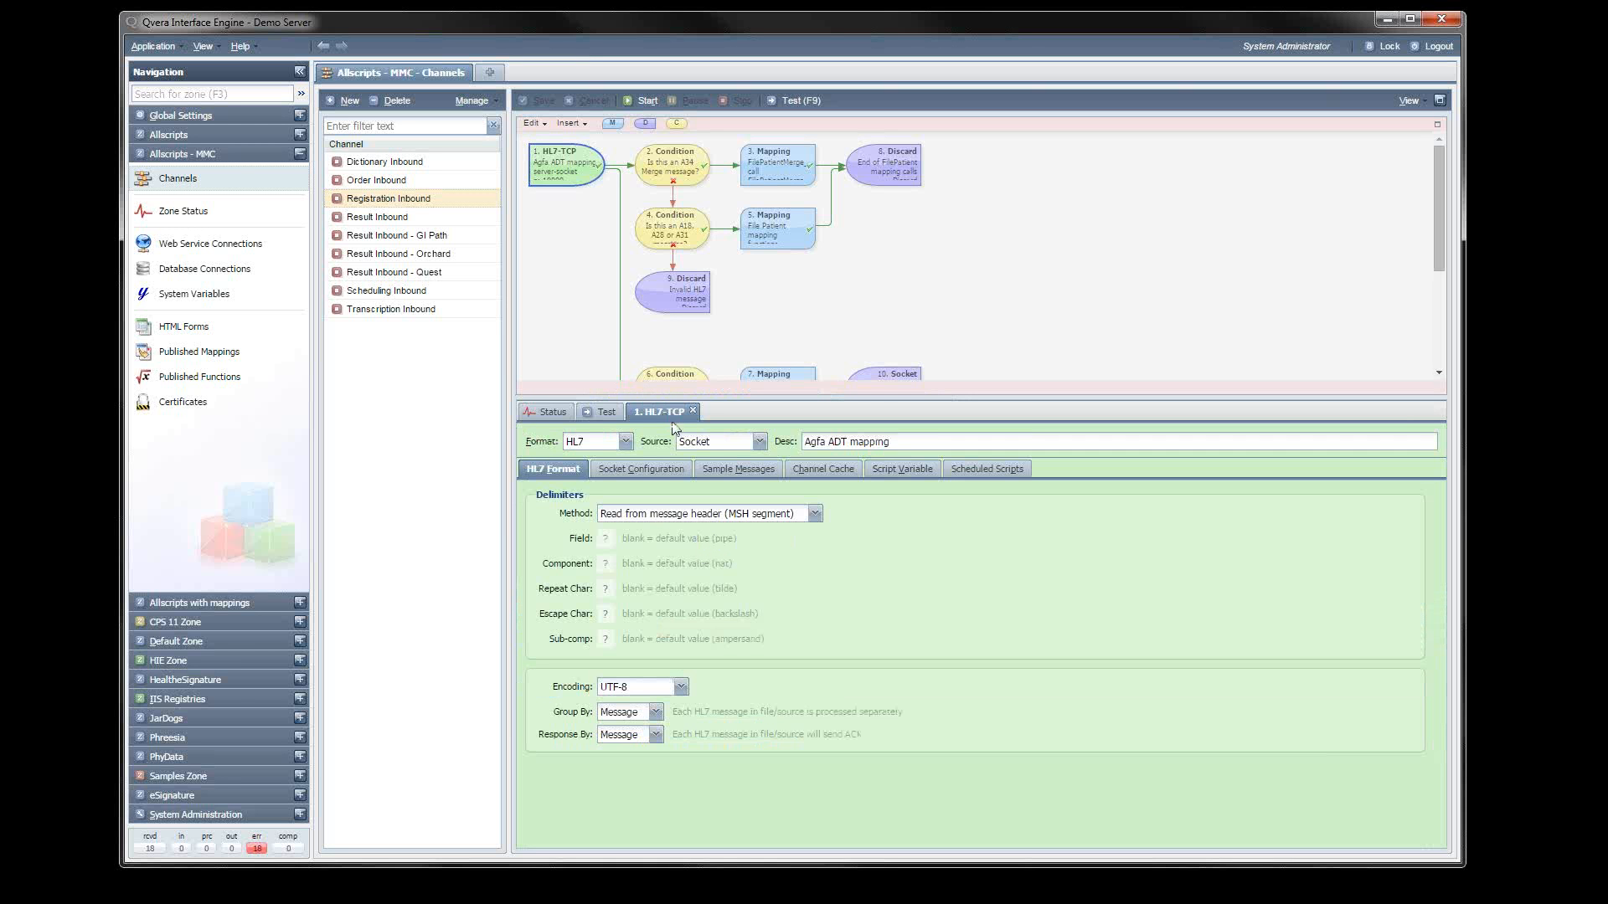
pyautogui.click(625, 442)
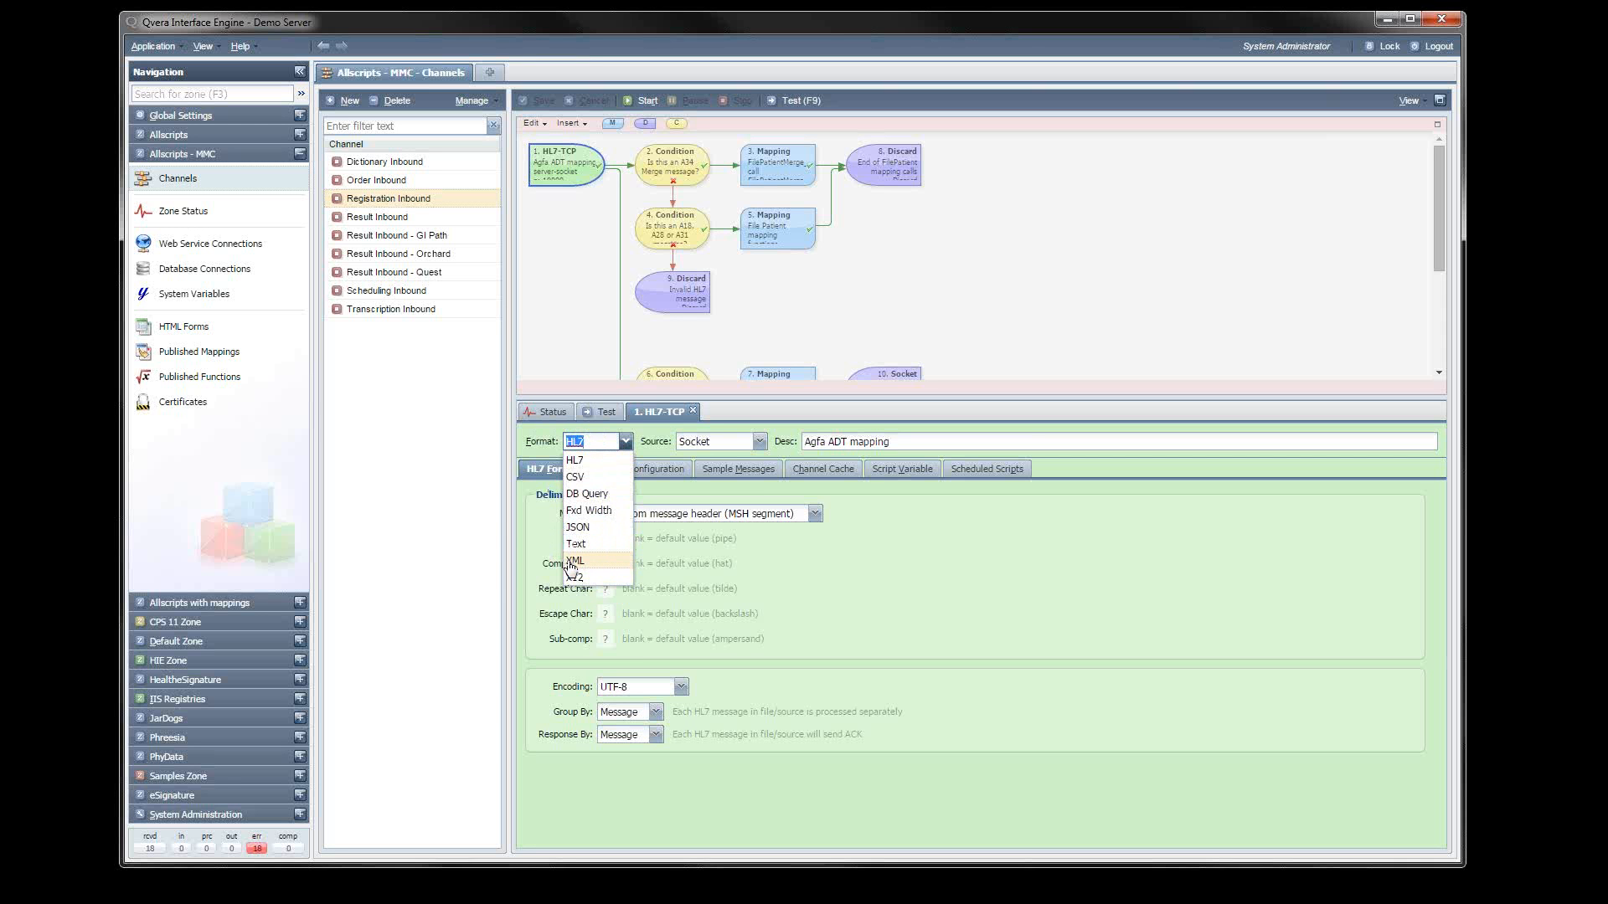
pyautogui.click(574, 443)
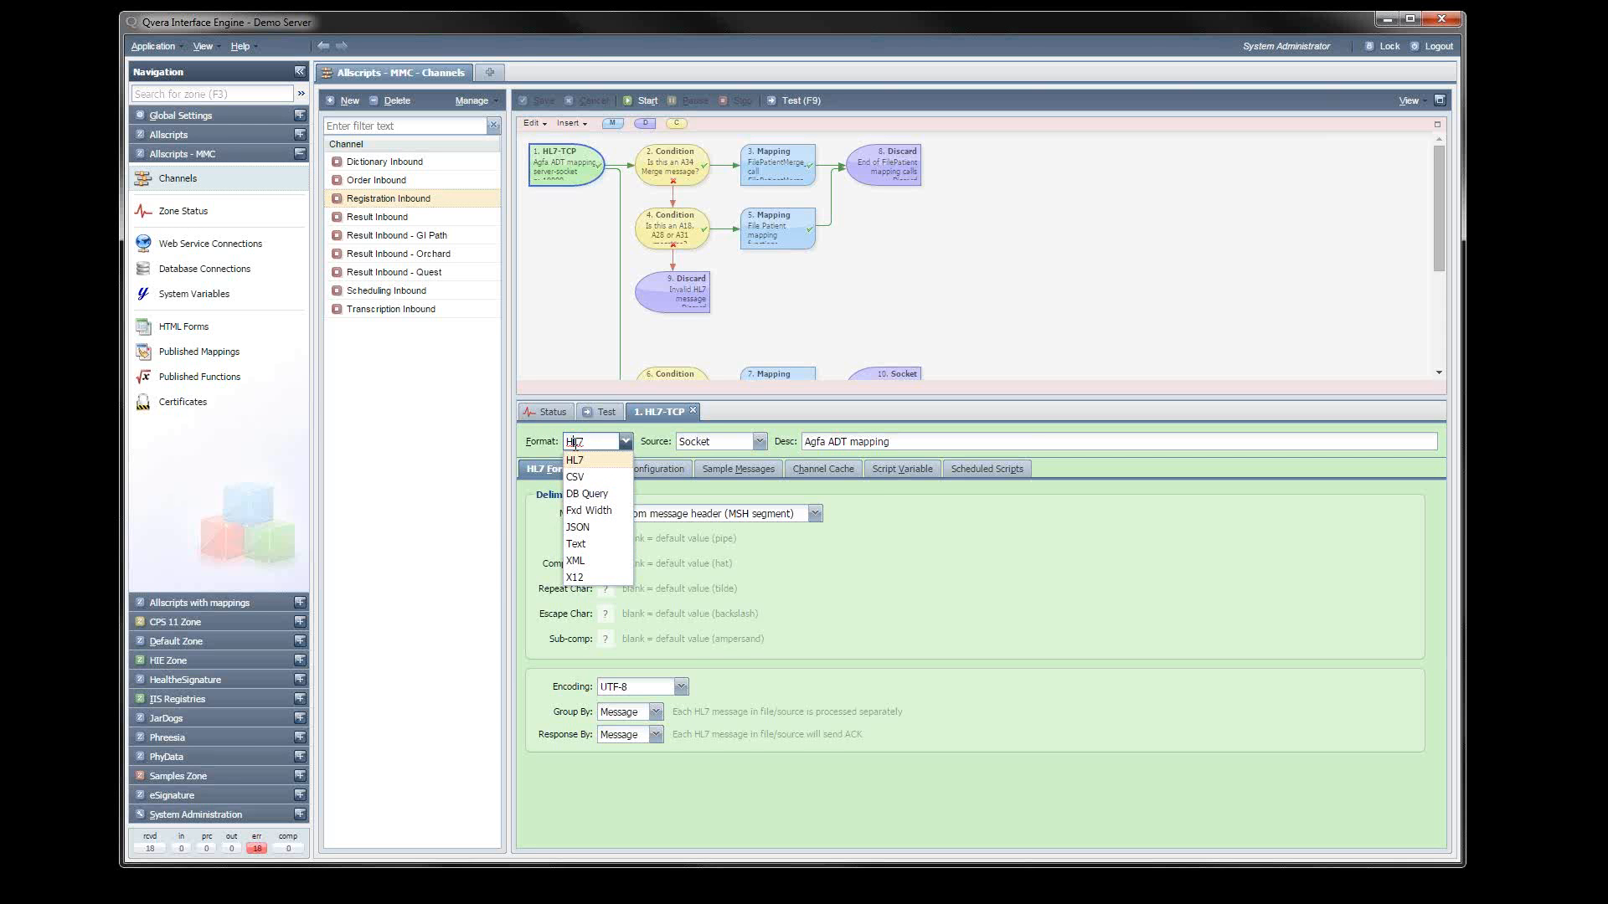
pyautogui.click(740, 440)
pyautogui.click(760, 441)
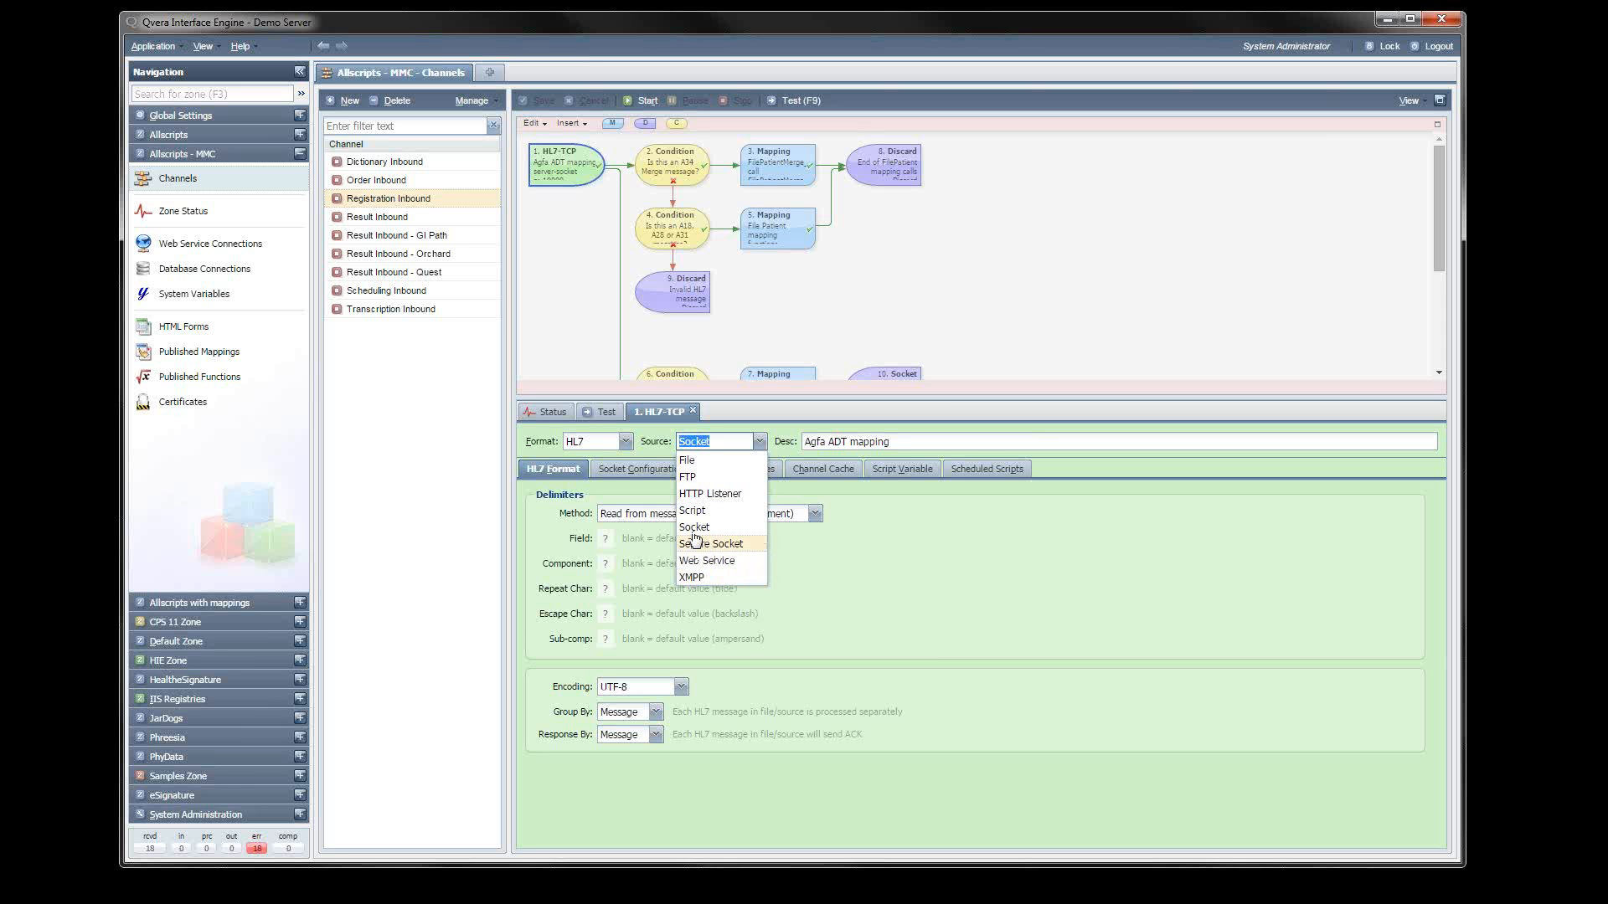
pyautogui.click(936, 571)
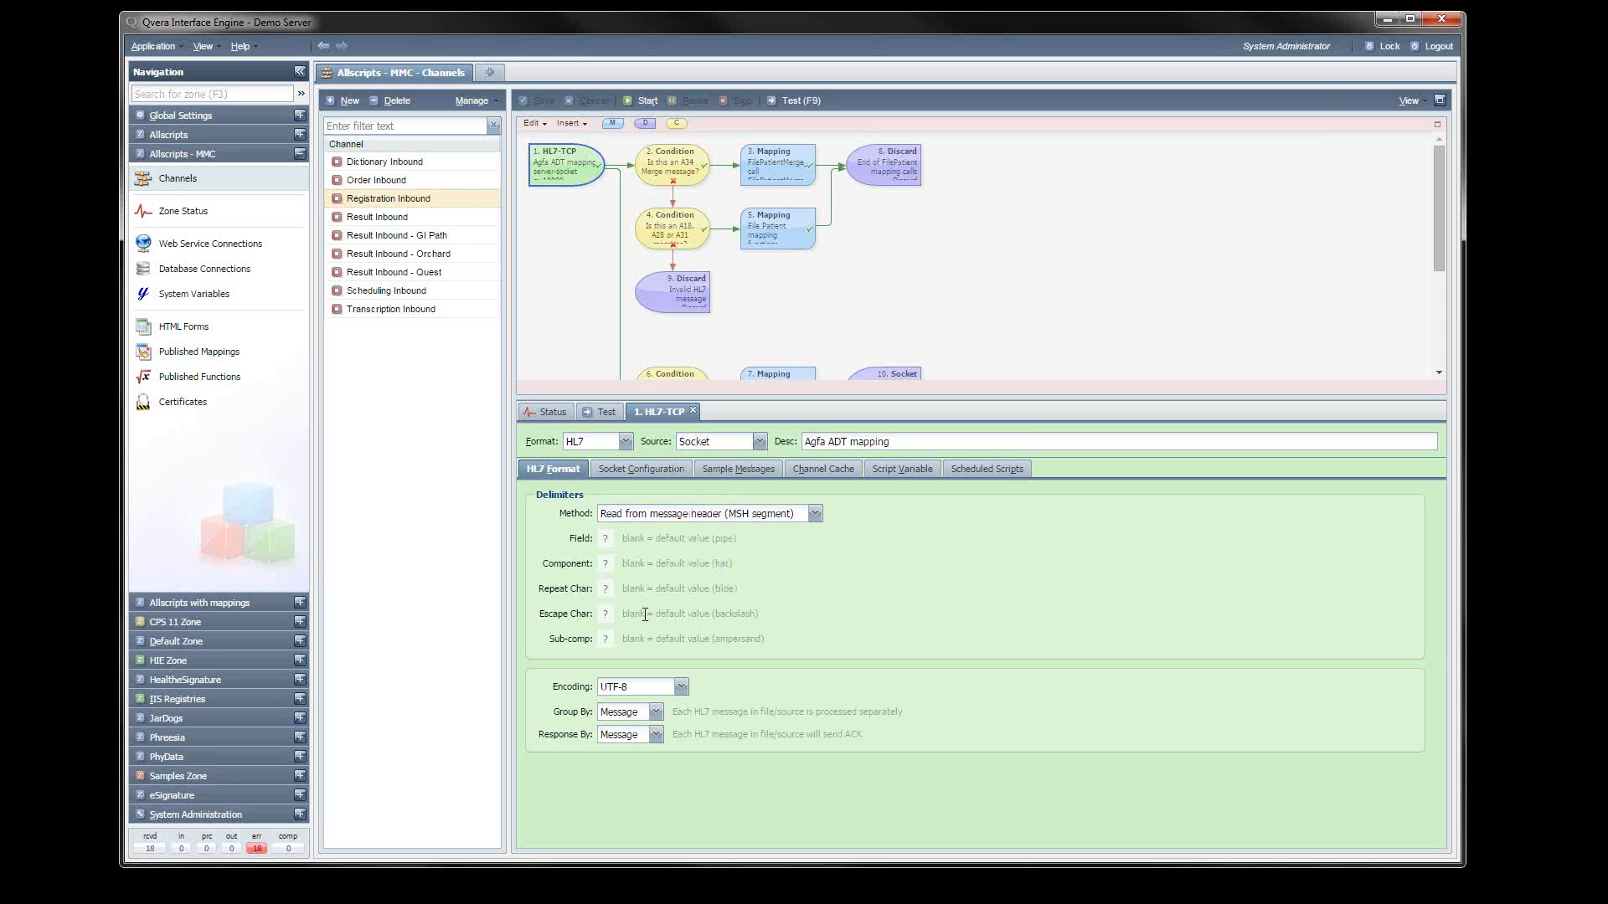
# View the source's socket configuration and look through the list of ports configured in QIE.
pyautogui.click(633, 468)
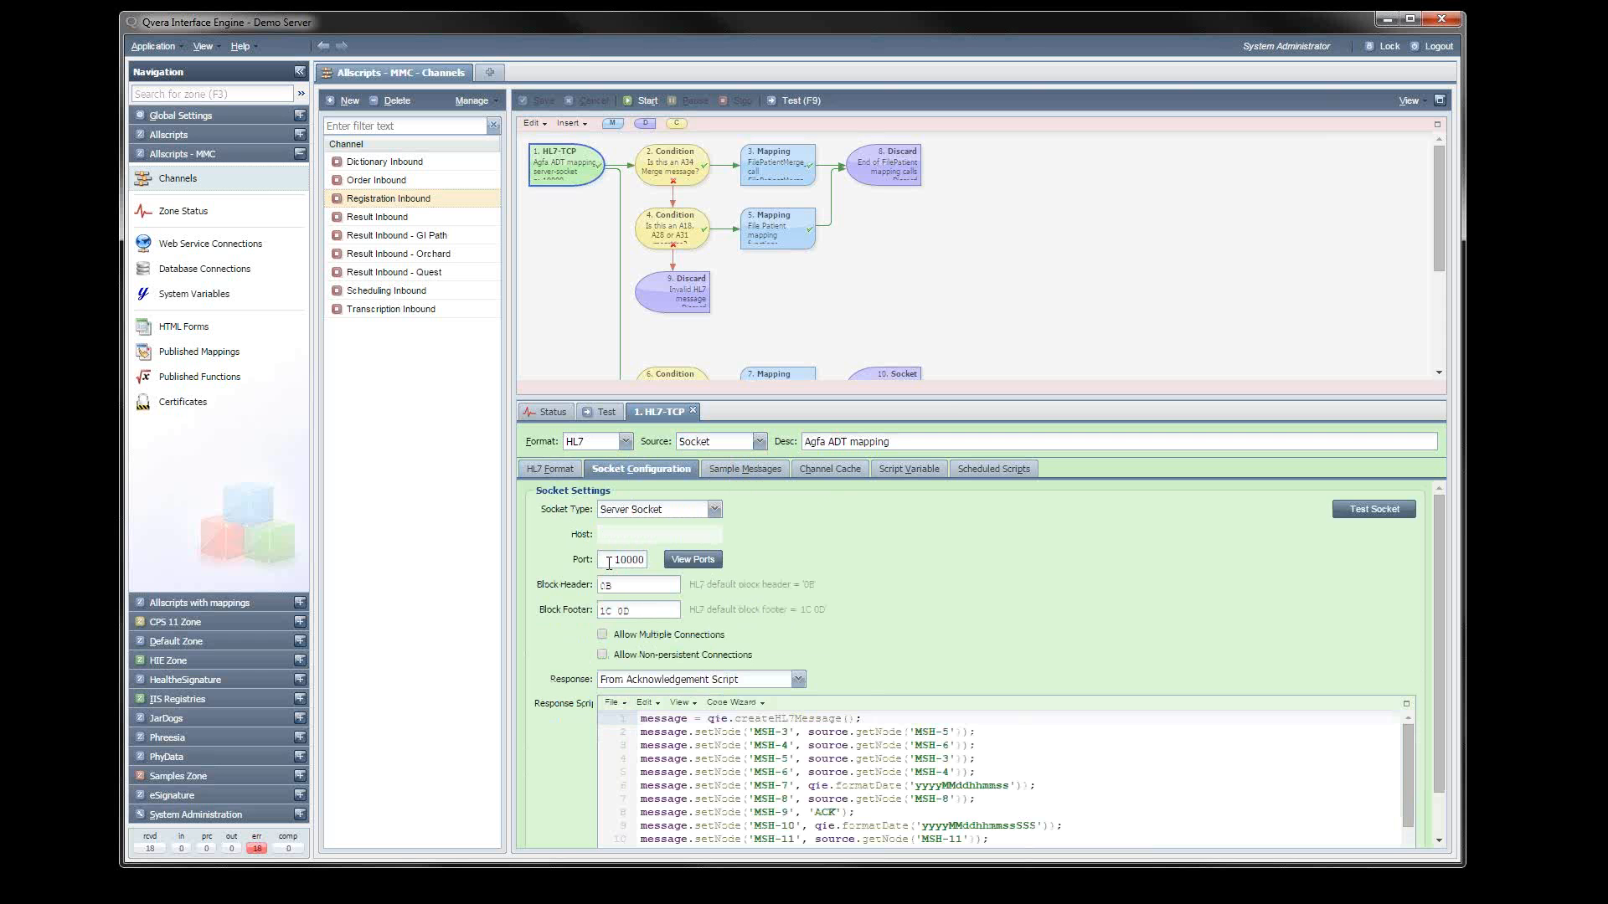
pyautogui.click(691, 561)
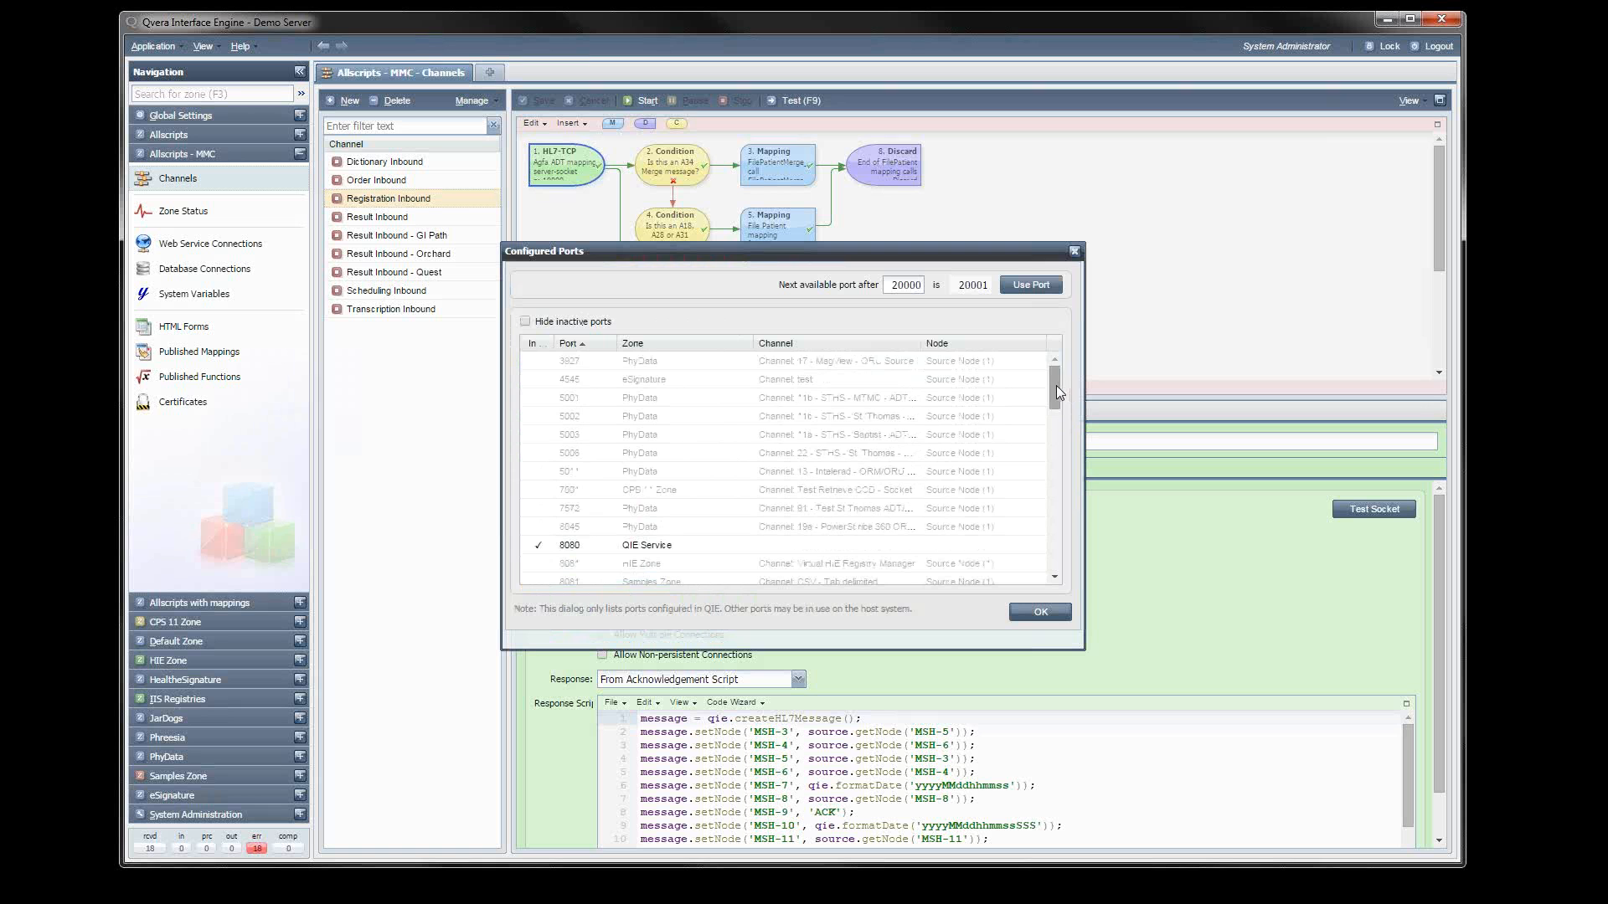
pyautogui.moveTo(1057, 385); pyautogui.dragTo(1062, 570)
pyautogui.click(1040, 612)
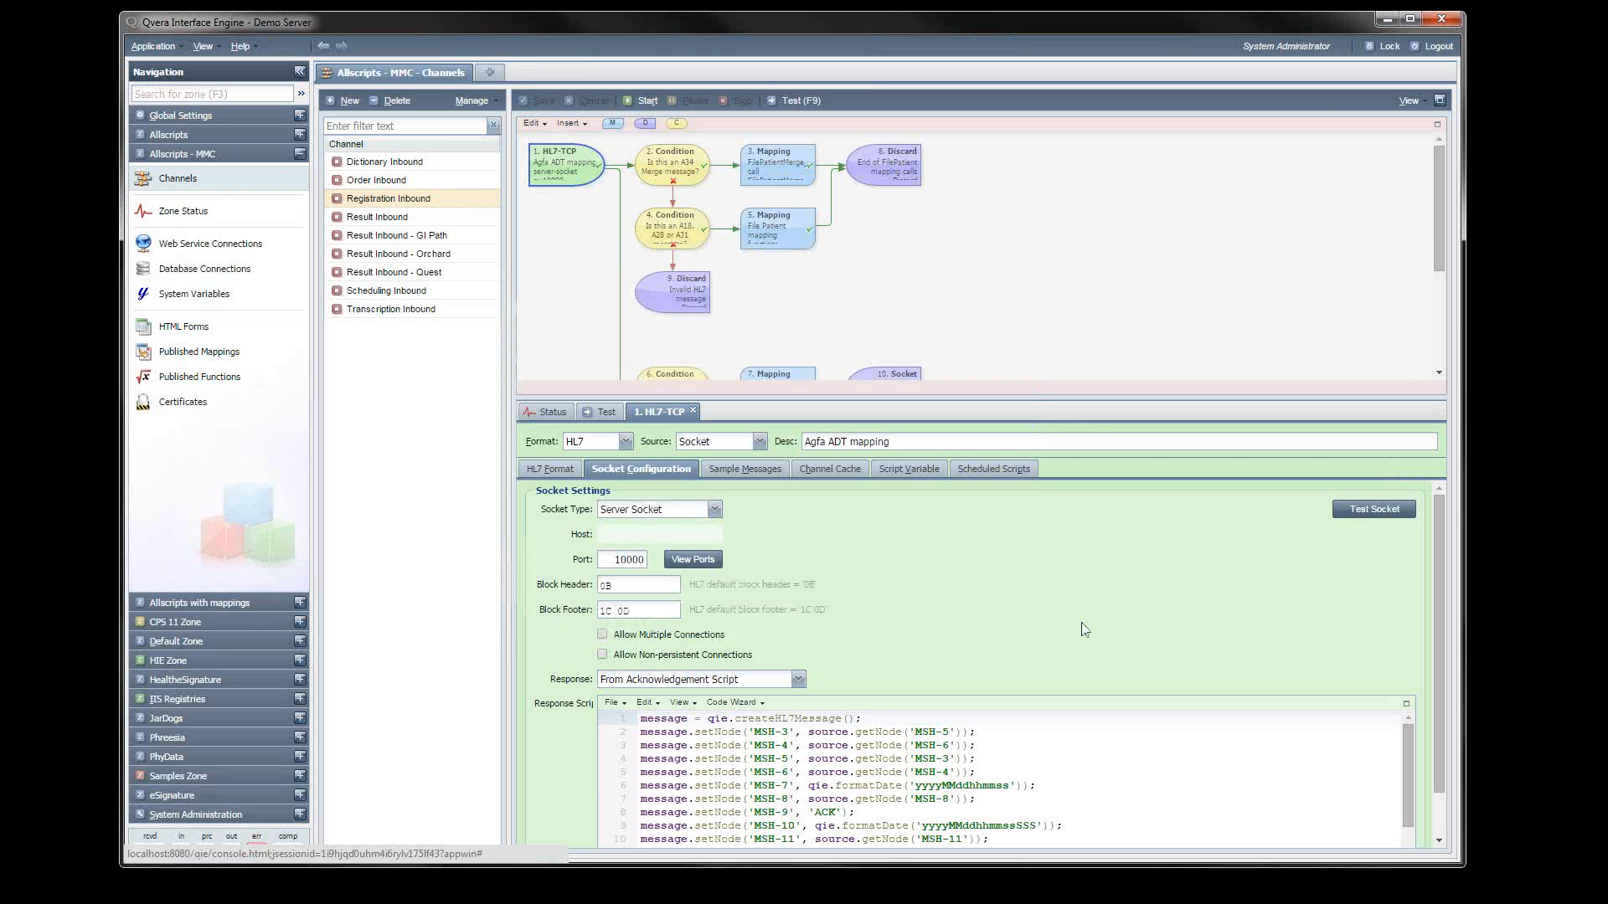
# Examine the connection and response options, keeping From Acknowledgement Script, and read the response script through to its MSA lines.
pyautogui.scroll(-1, 1084, 629)
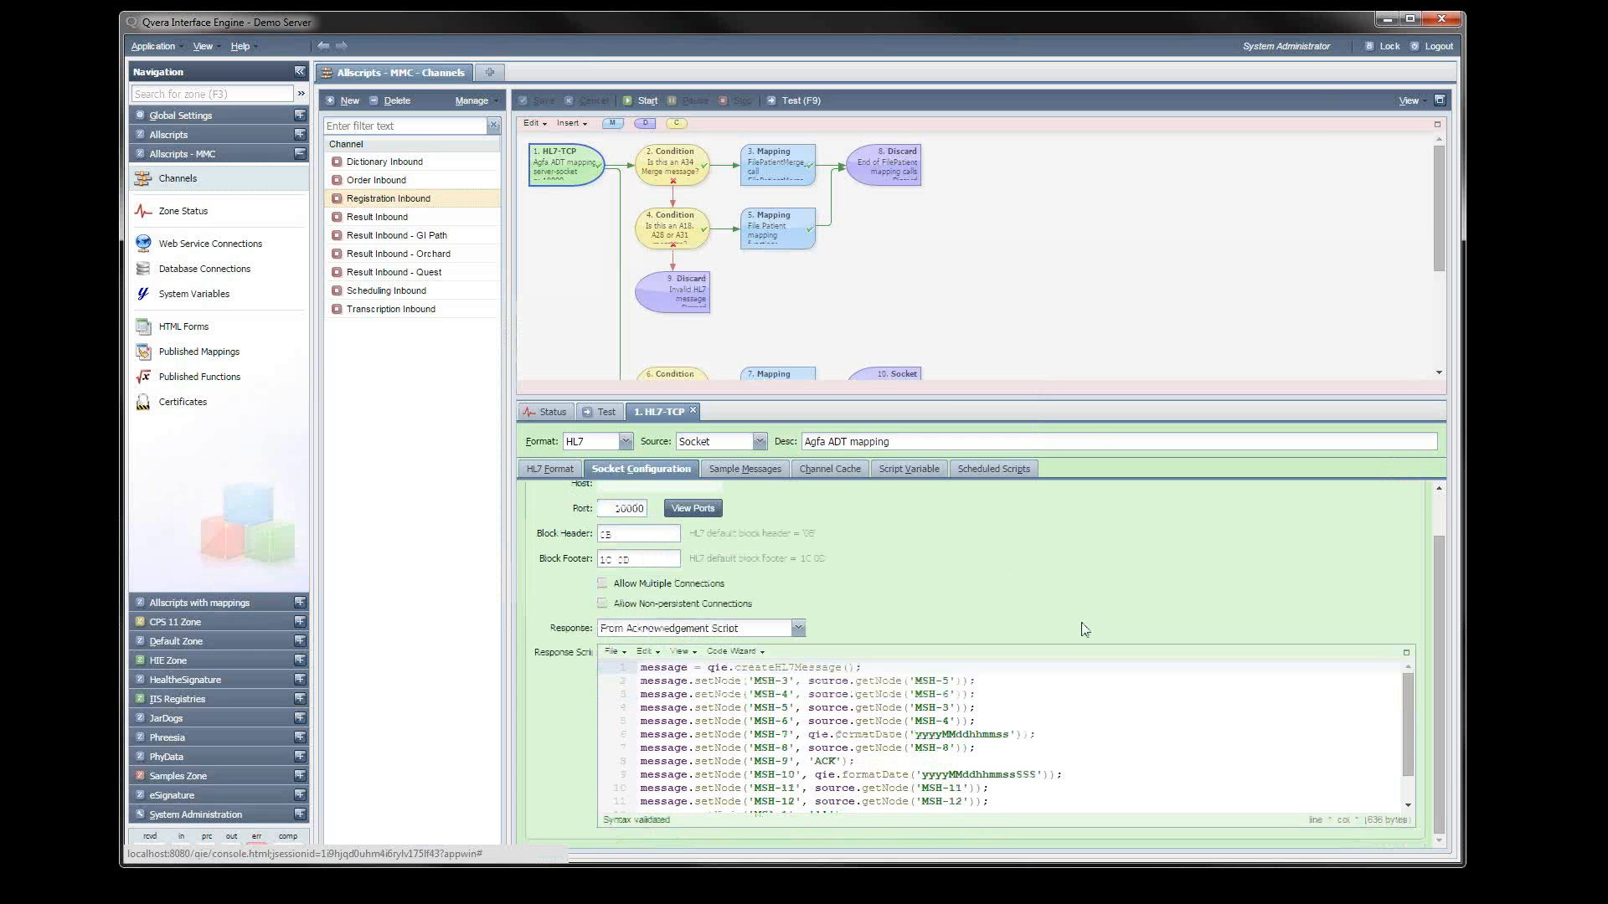
pyautogui.click(602, 584)
pyautogui.click(798, 629)
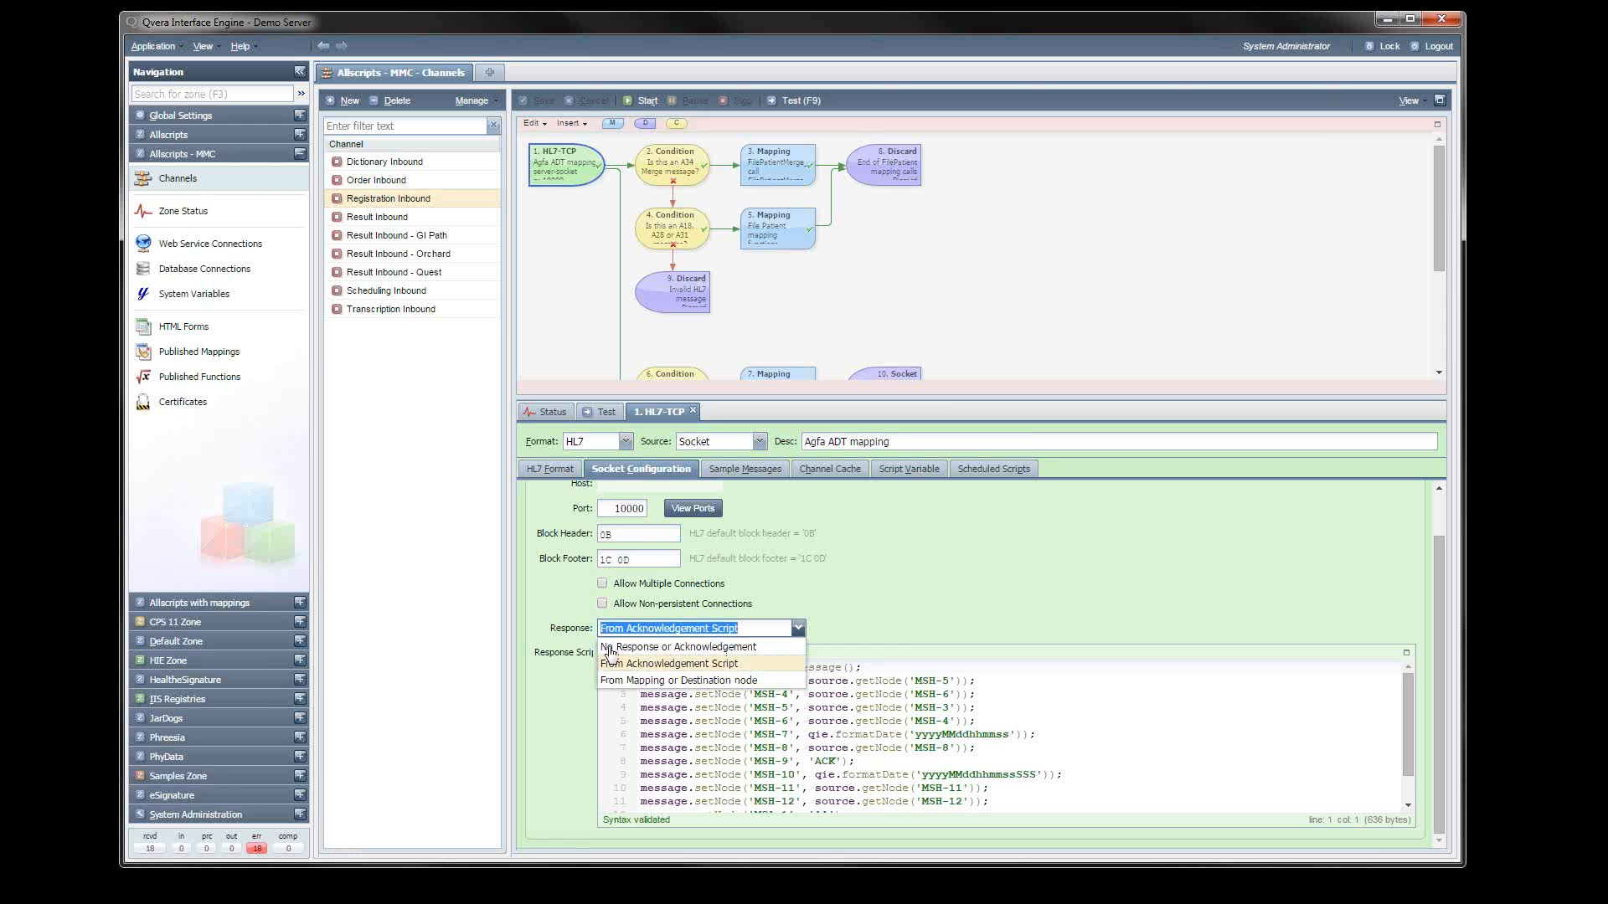
pyautogui.click(655, 664)
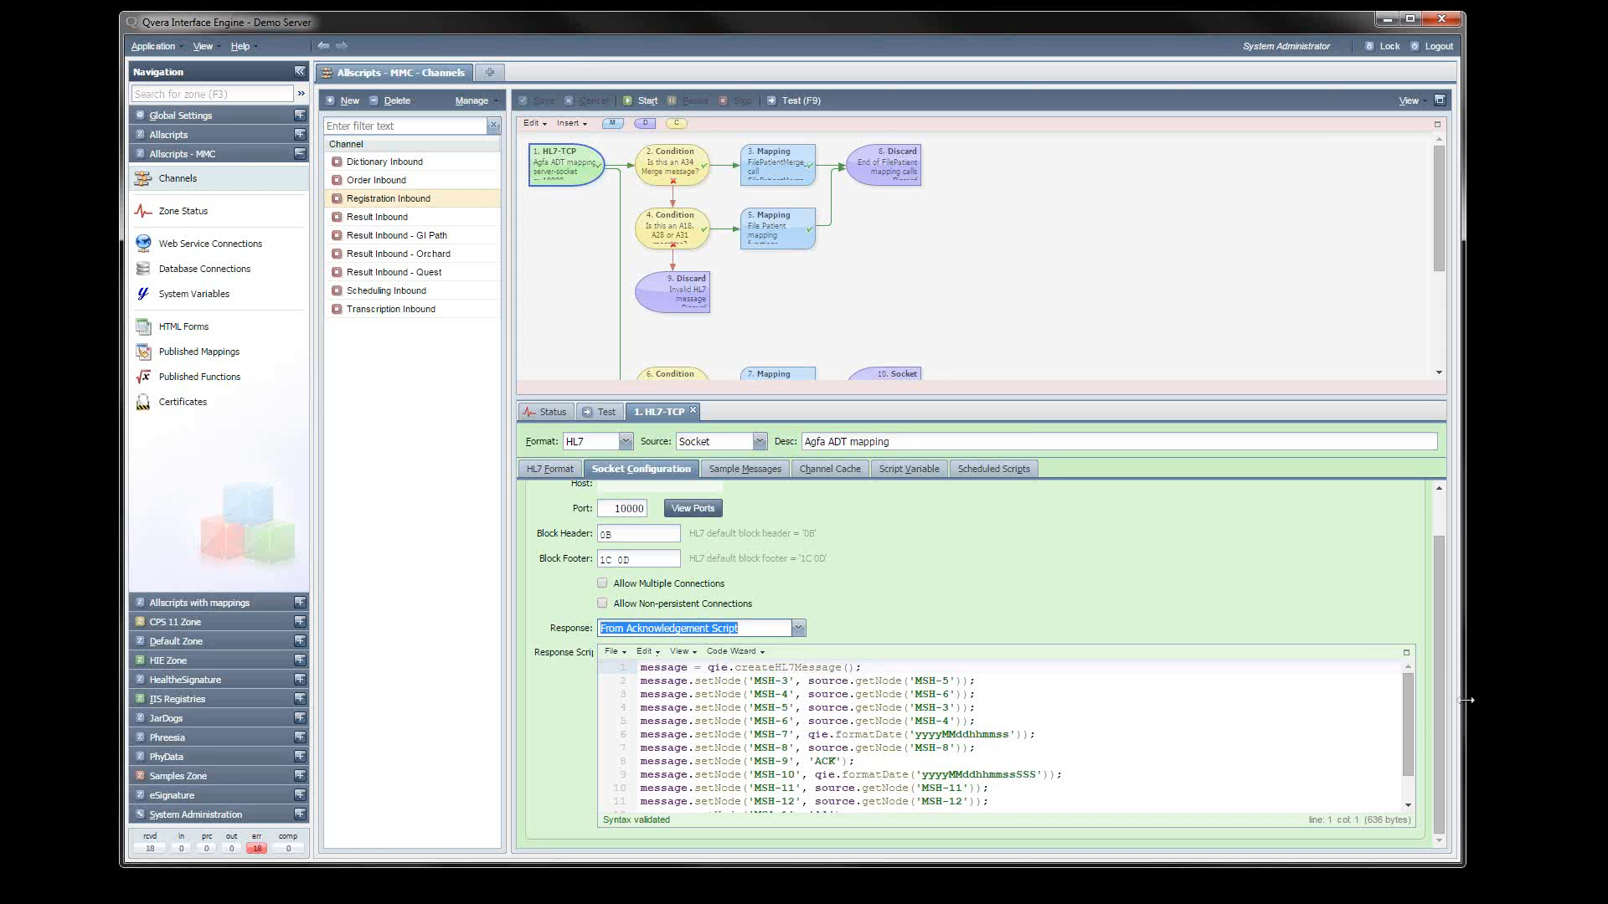
pyautogui.moveTo(1407, 712); pyautogui.dragTo(1407, 756)
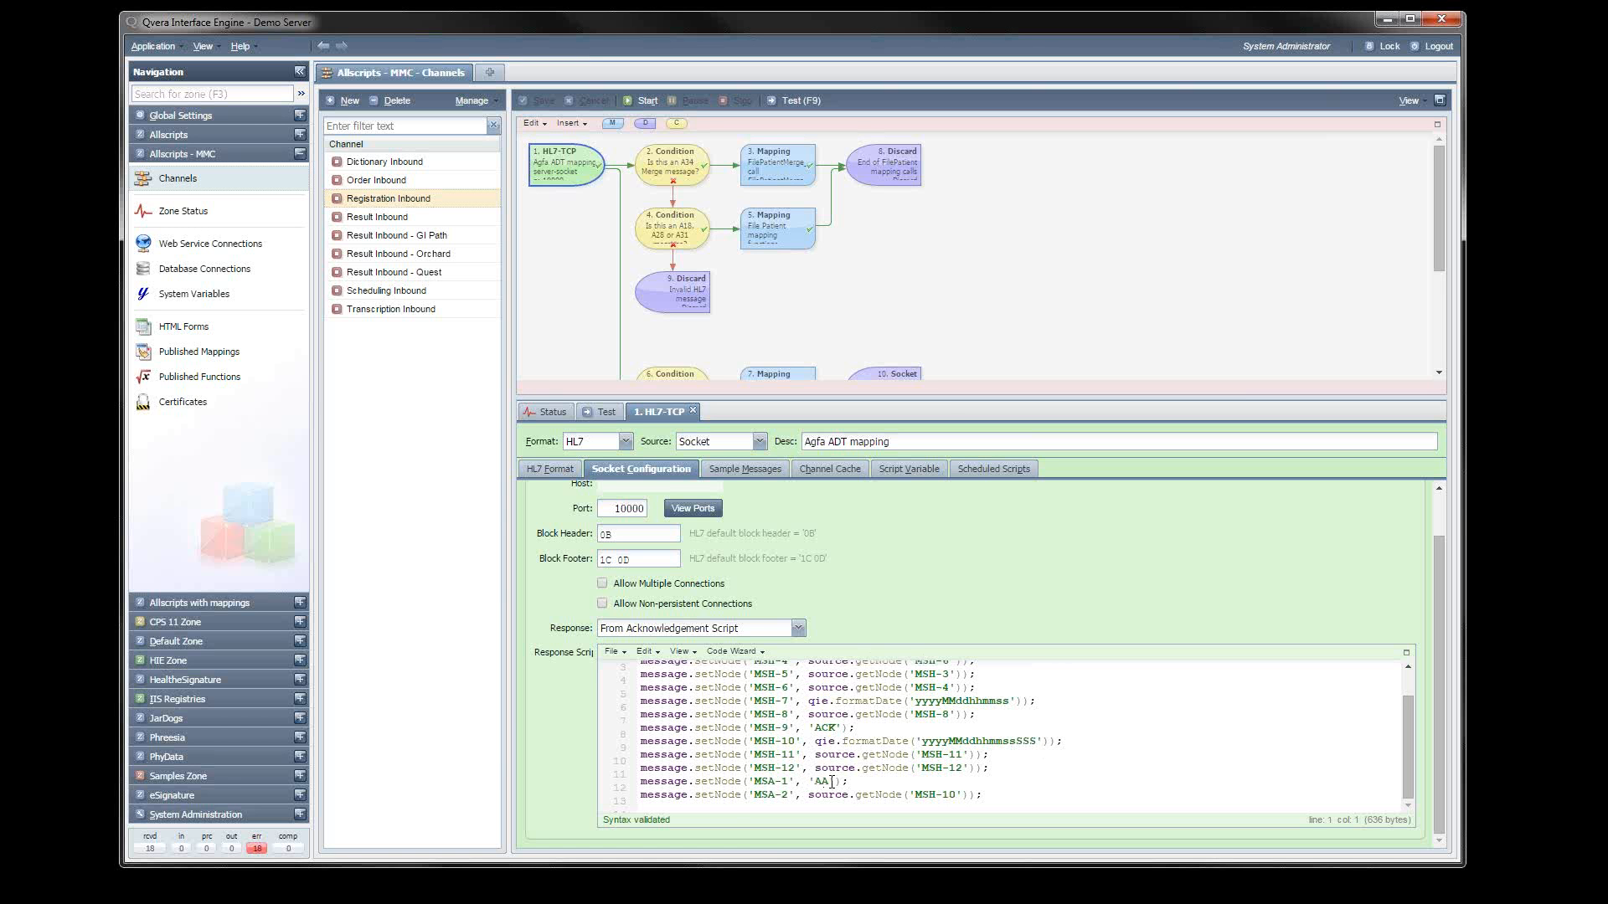
# Switch the response to From Mapping or Destination node to view its timeout settings, and restore From Acknowledgement Script.
pyautogui.click(798, 628)
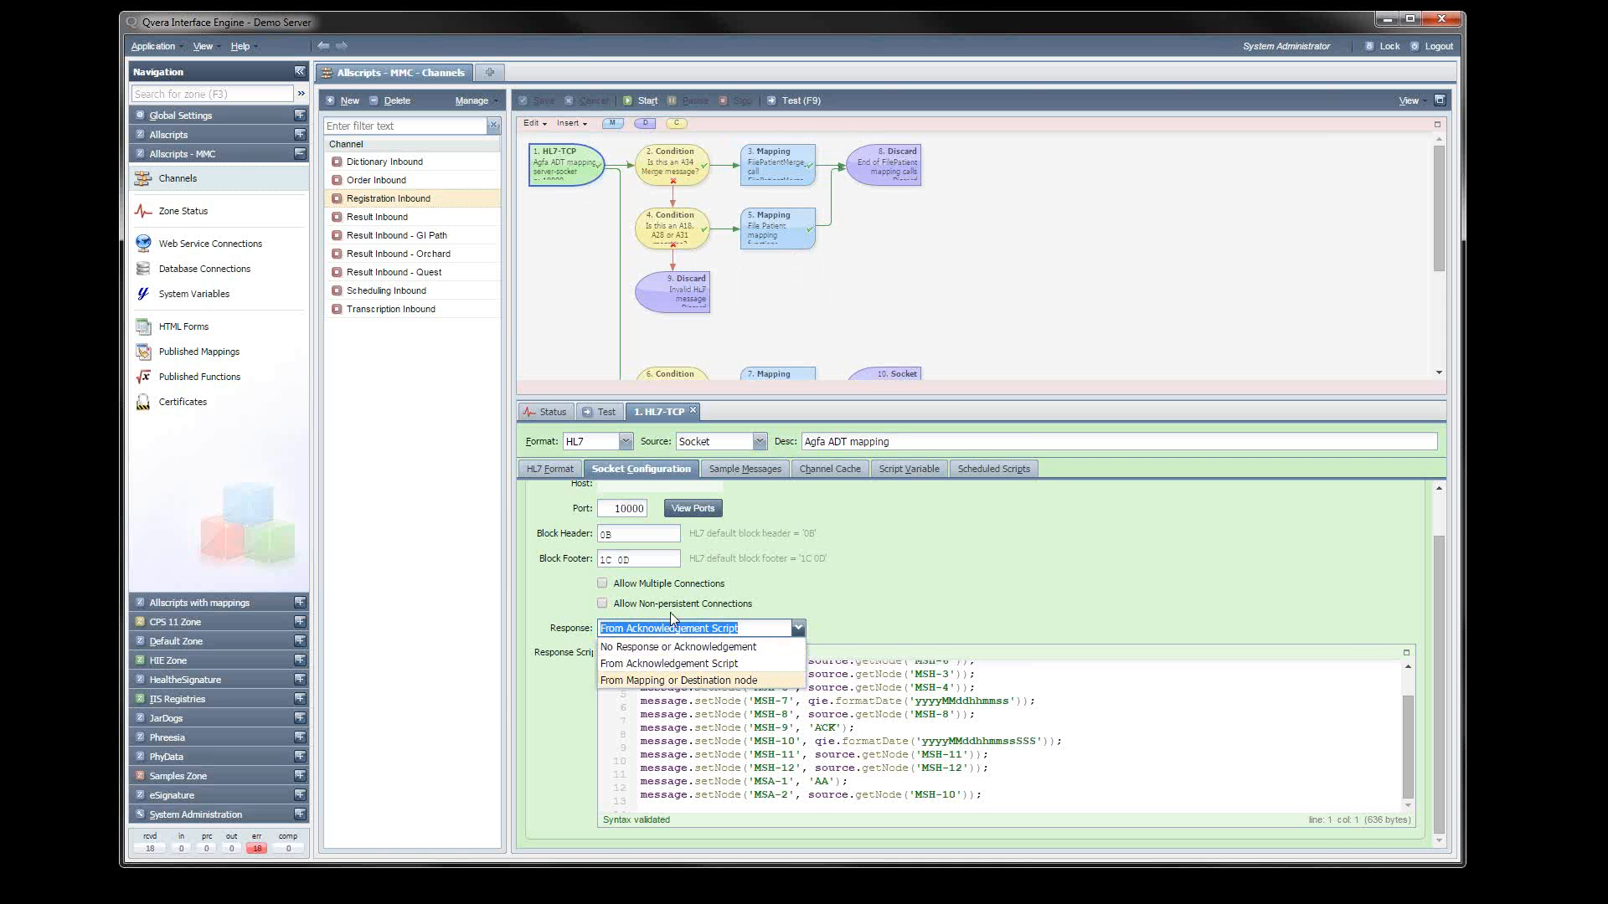
pyautogui.click(651, 680)
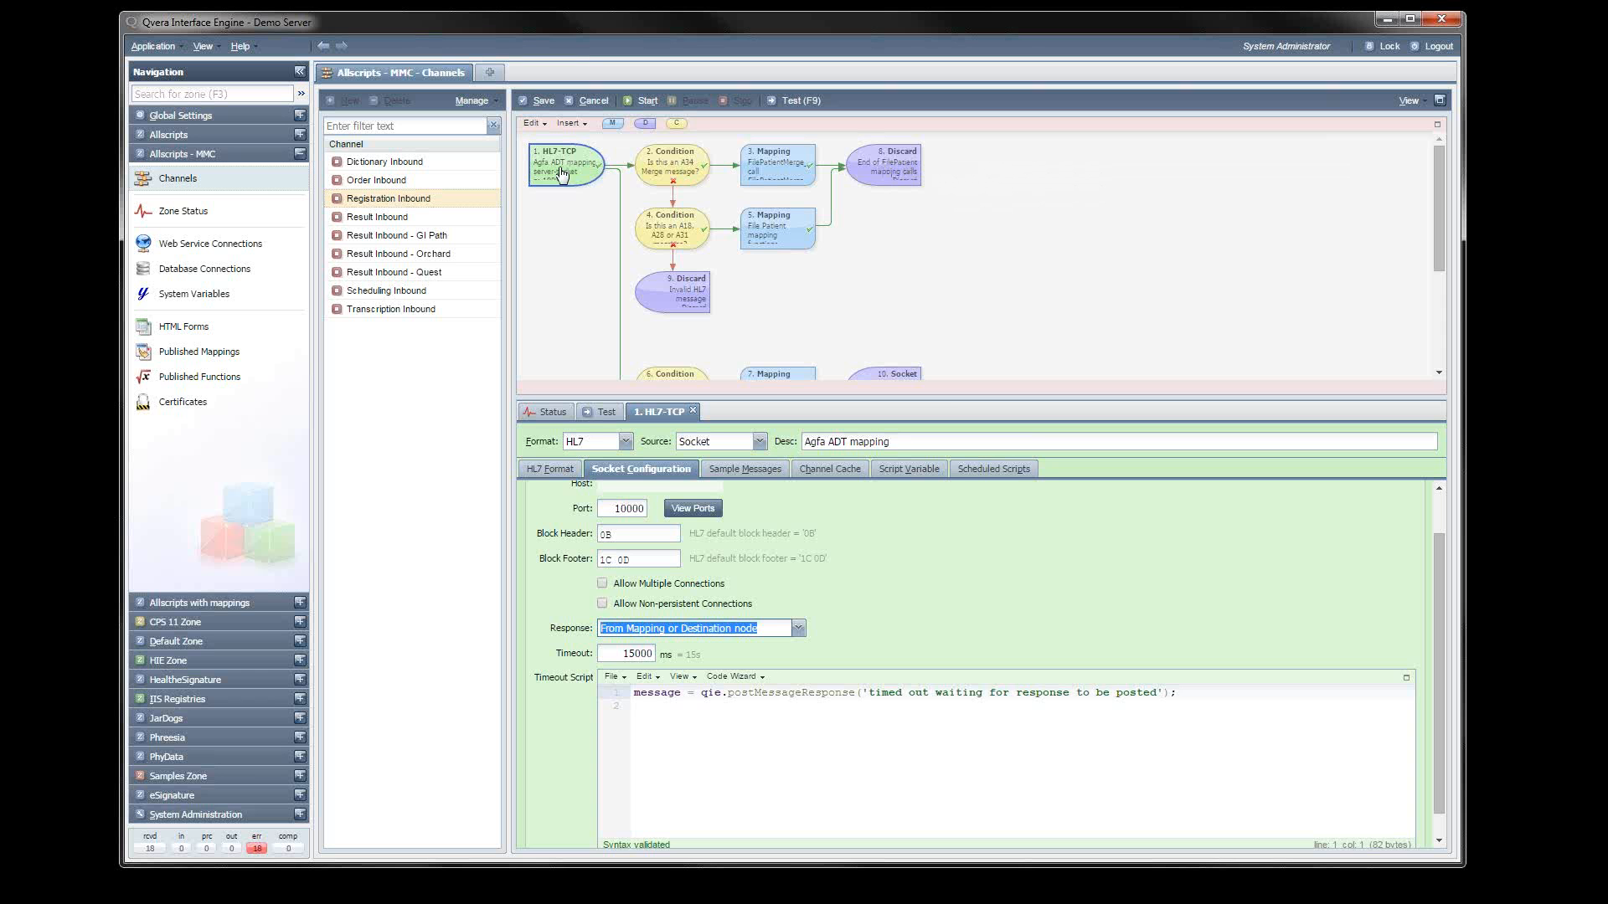
pyautogui.click(798, 629)
pyautogui.click(674, 664)
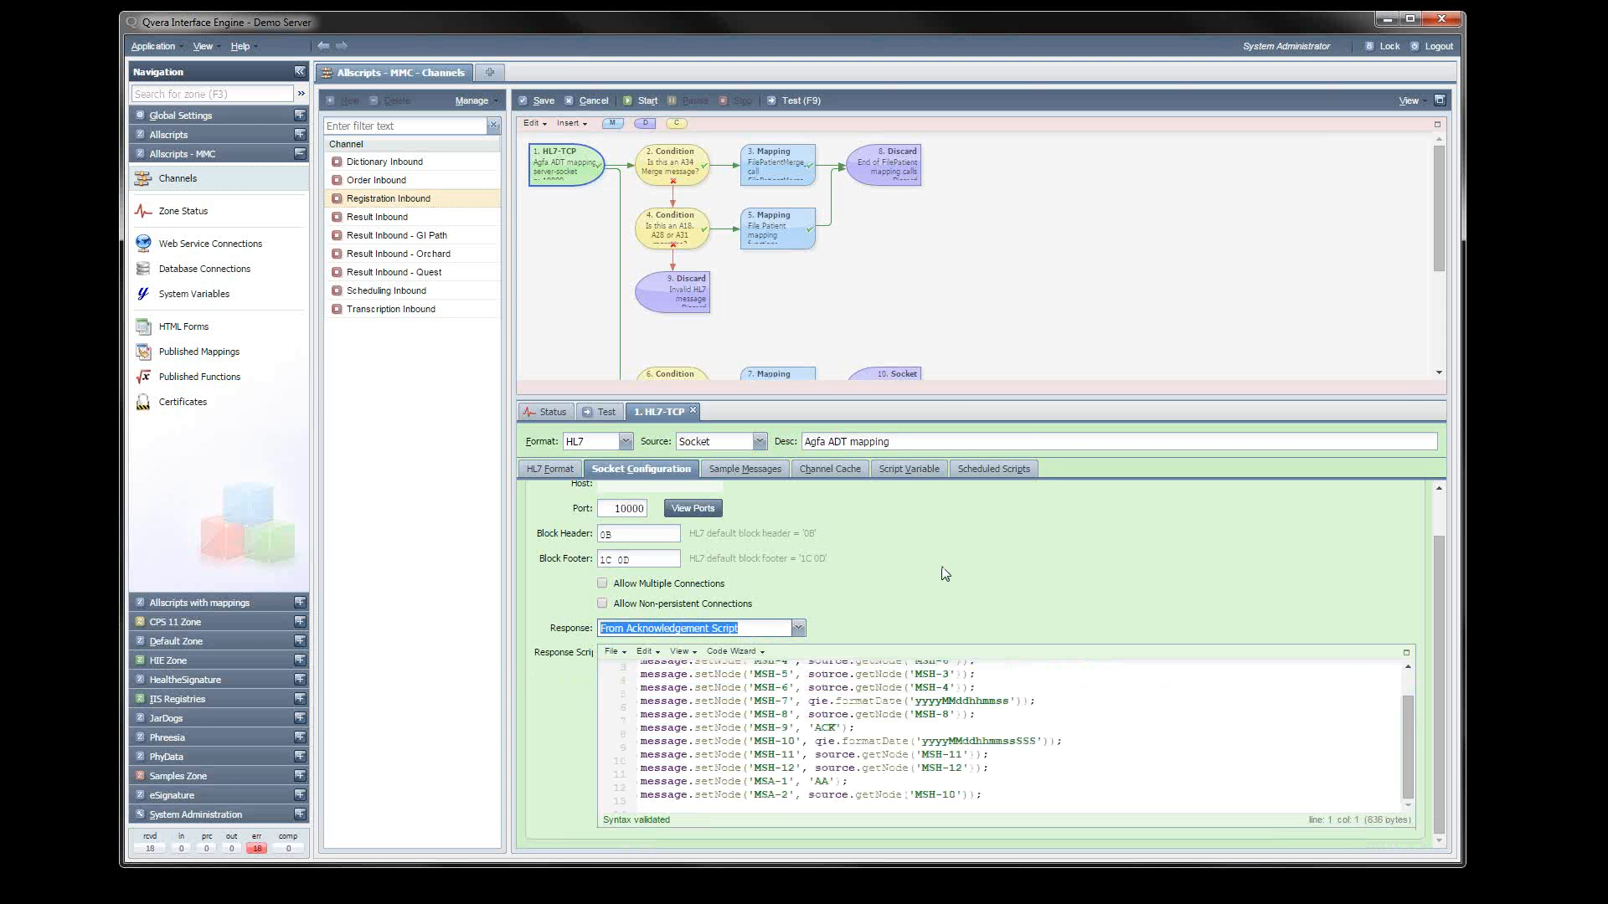
# View the source's sample messages and check the format choices for a new sample message, cancelling without adding one.
pyautogui.click(741, 471)
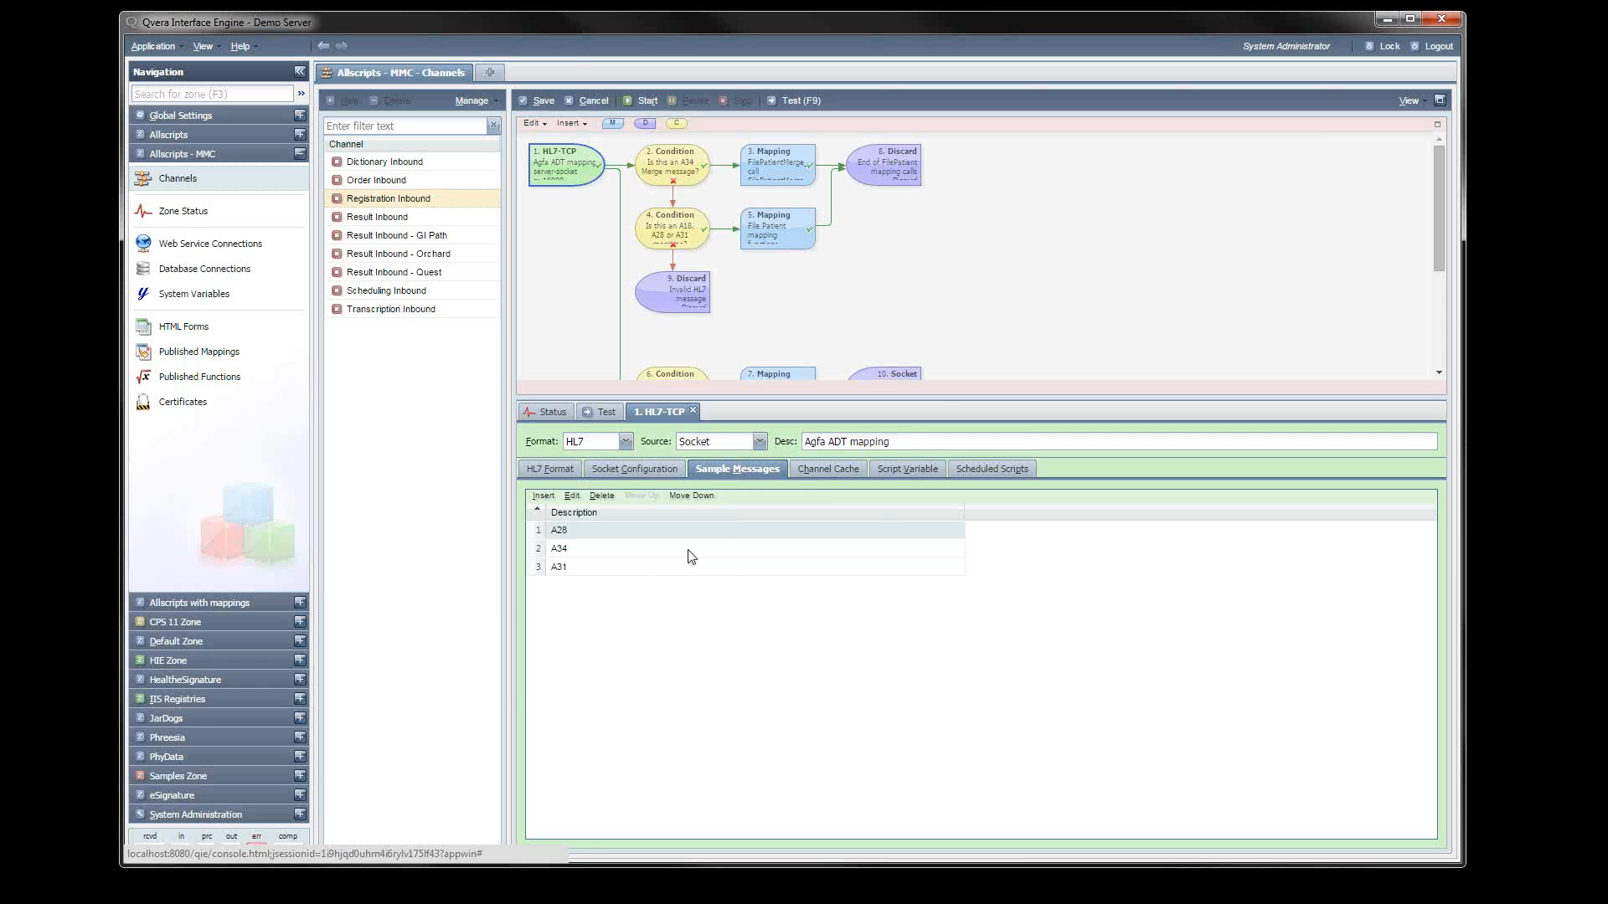
pyautogui.click(543, 499)
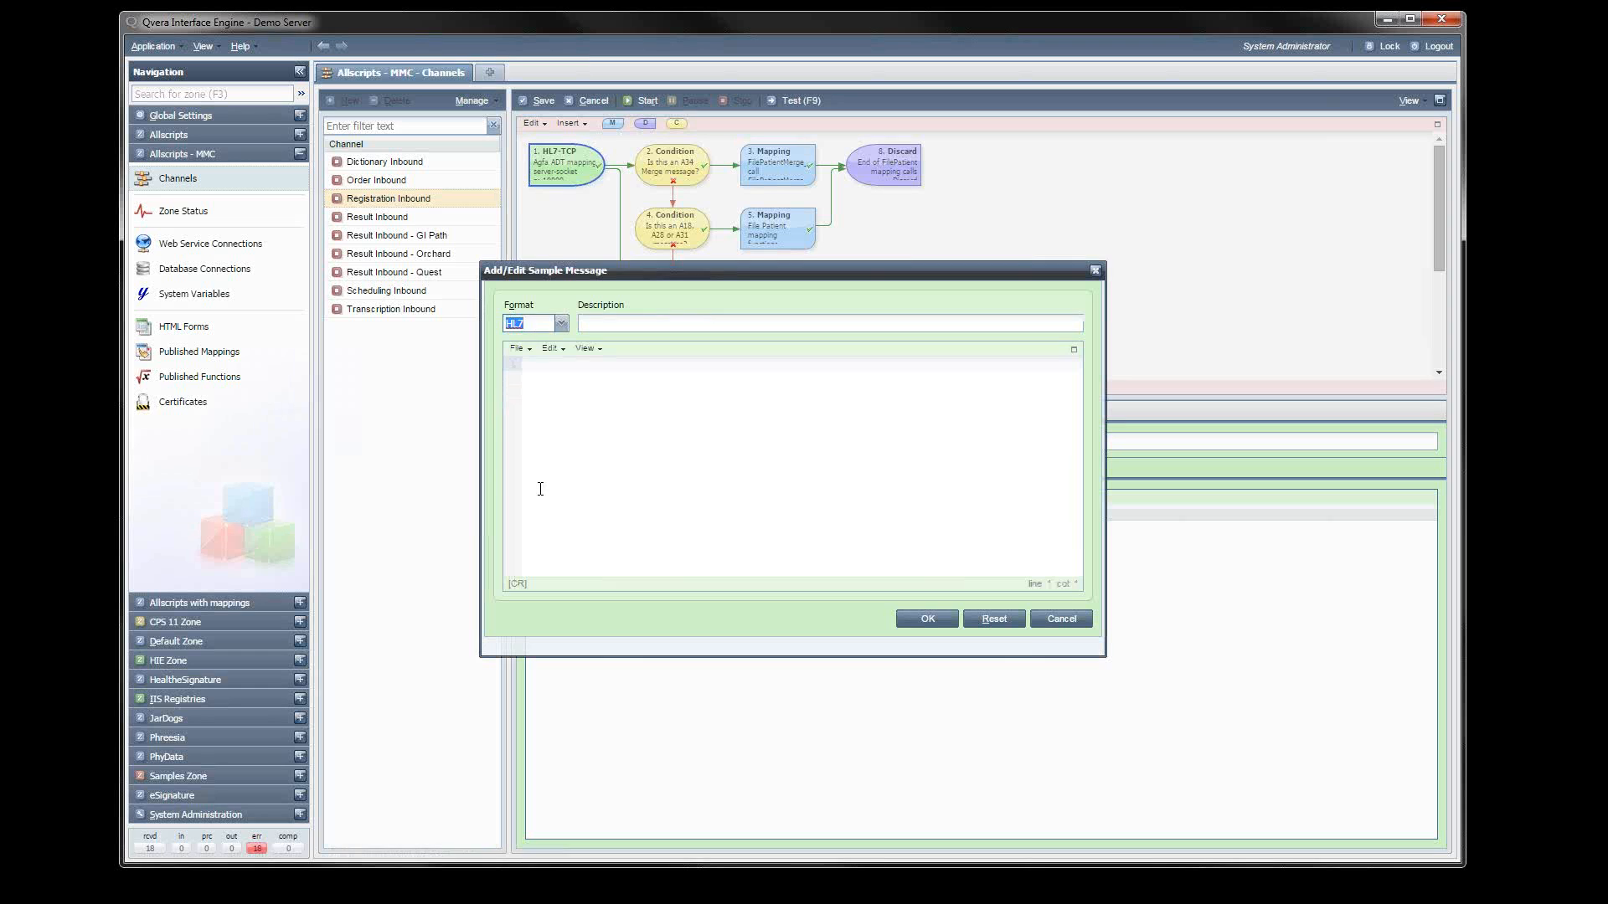
pyautogui.click(561, 324)
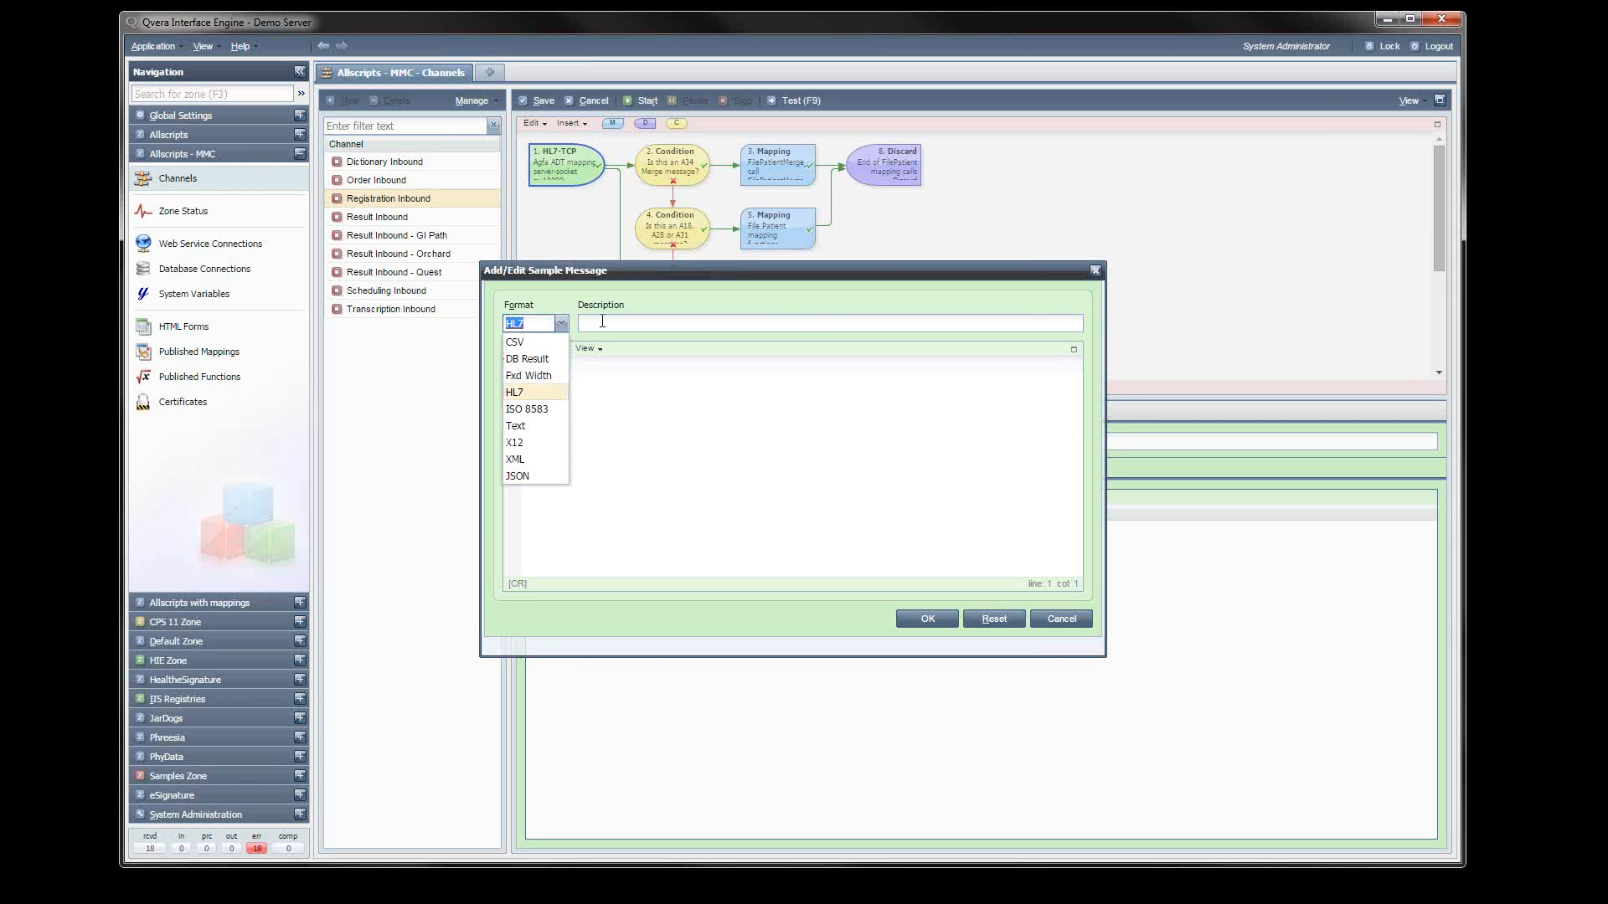
pyautogui.click(556, 392)
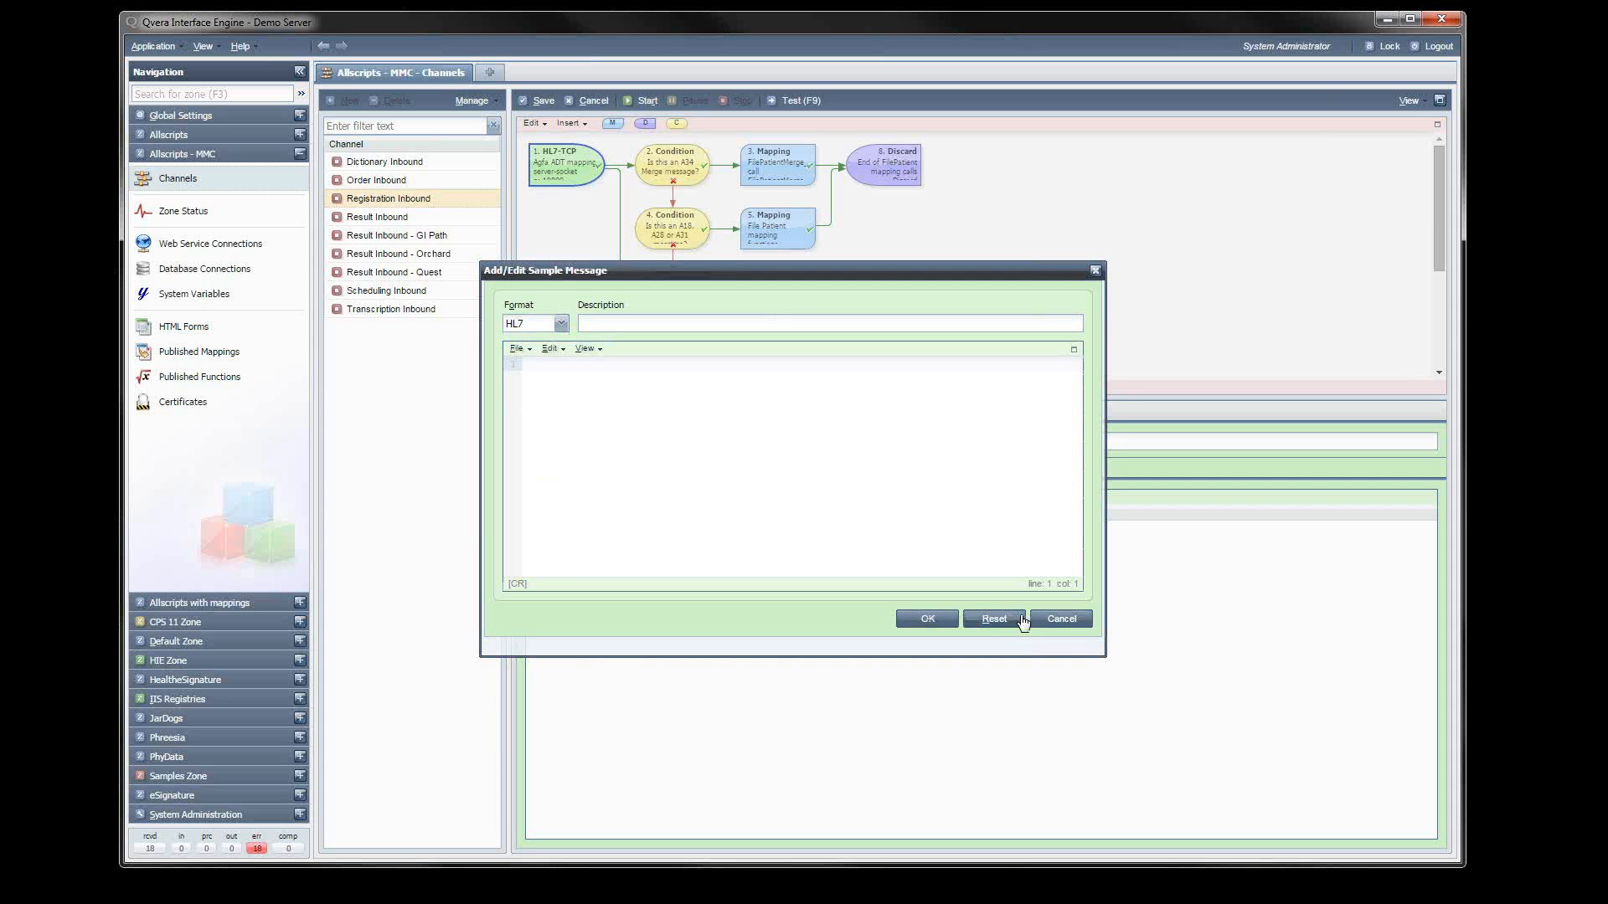
pyautogui.click(1047, 621)
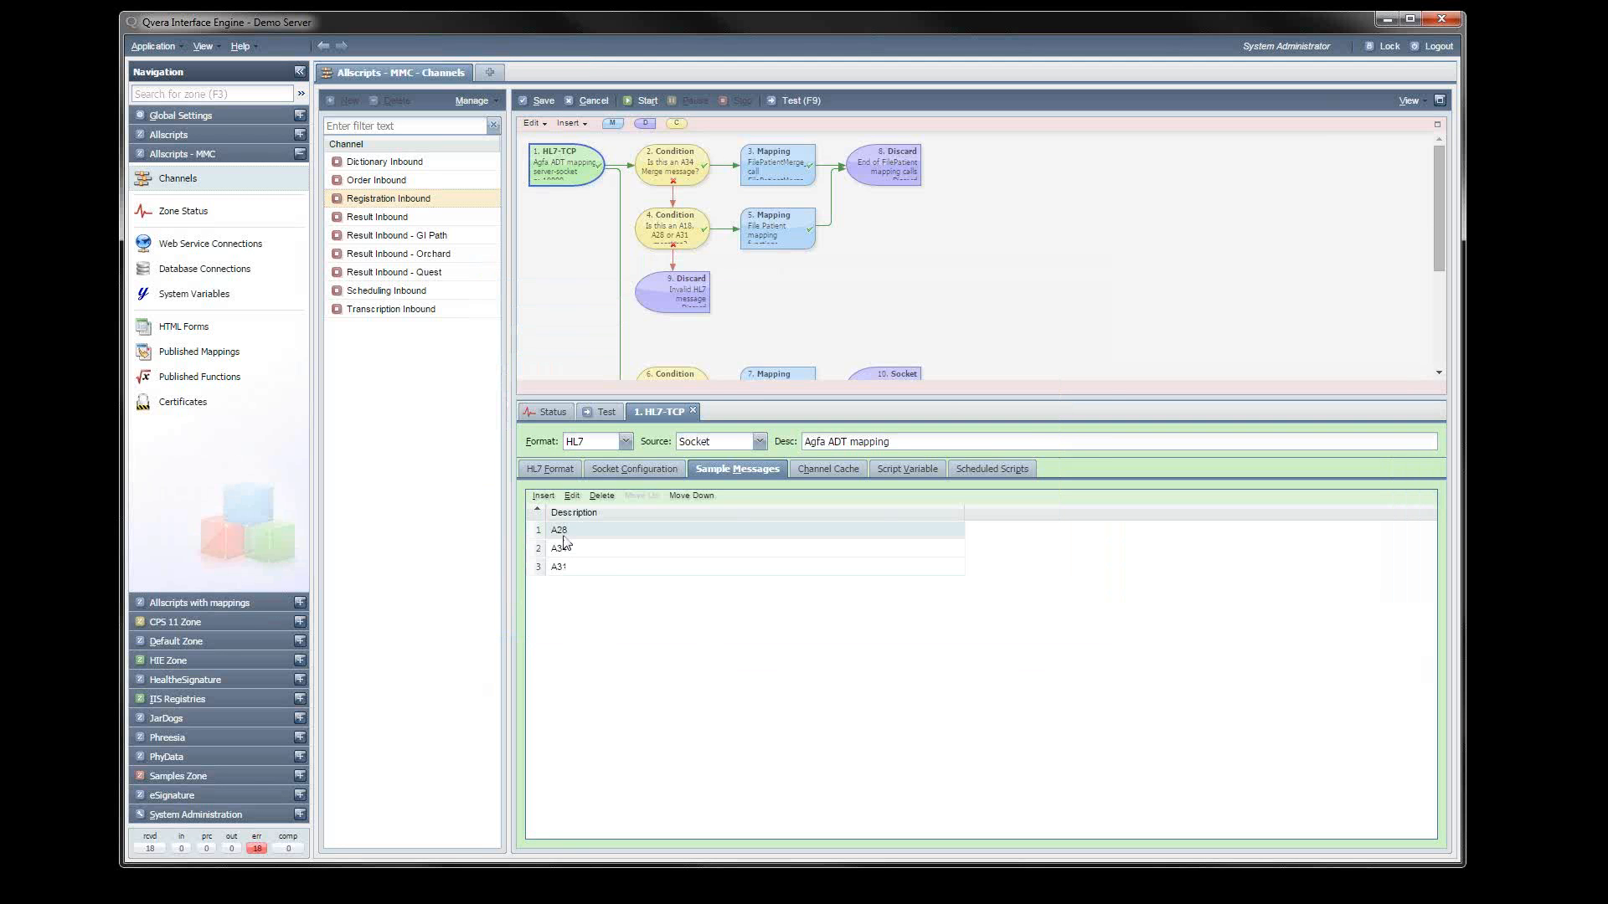
# Open the A28 sample message and identify the field positions of the patient name and birth date in its PID segment.
pyautogui.doubleClick(562, 531)
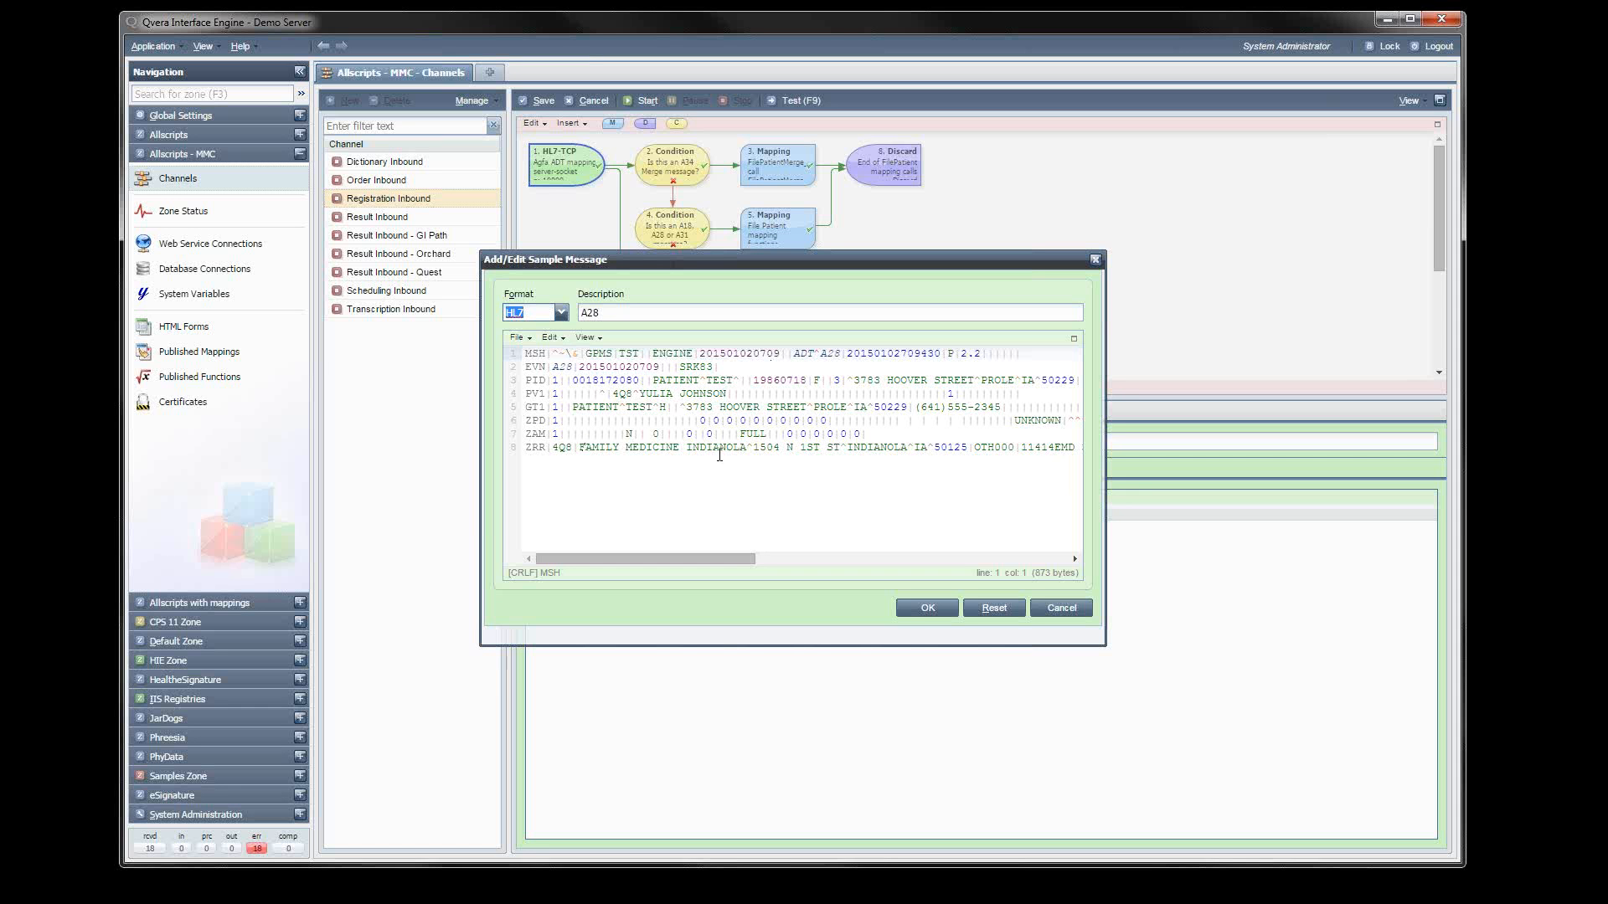
pyautogui.click(672, 380)
pyautogui.click(778, 383)
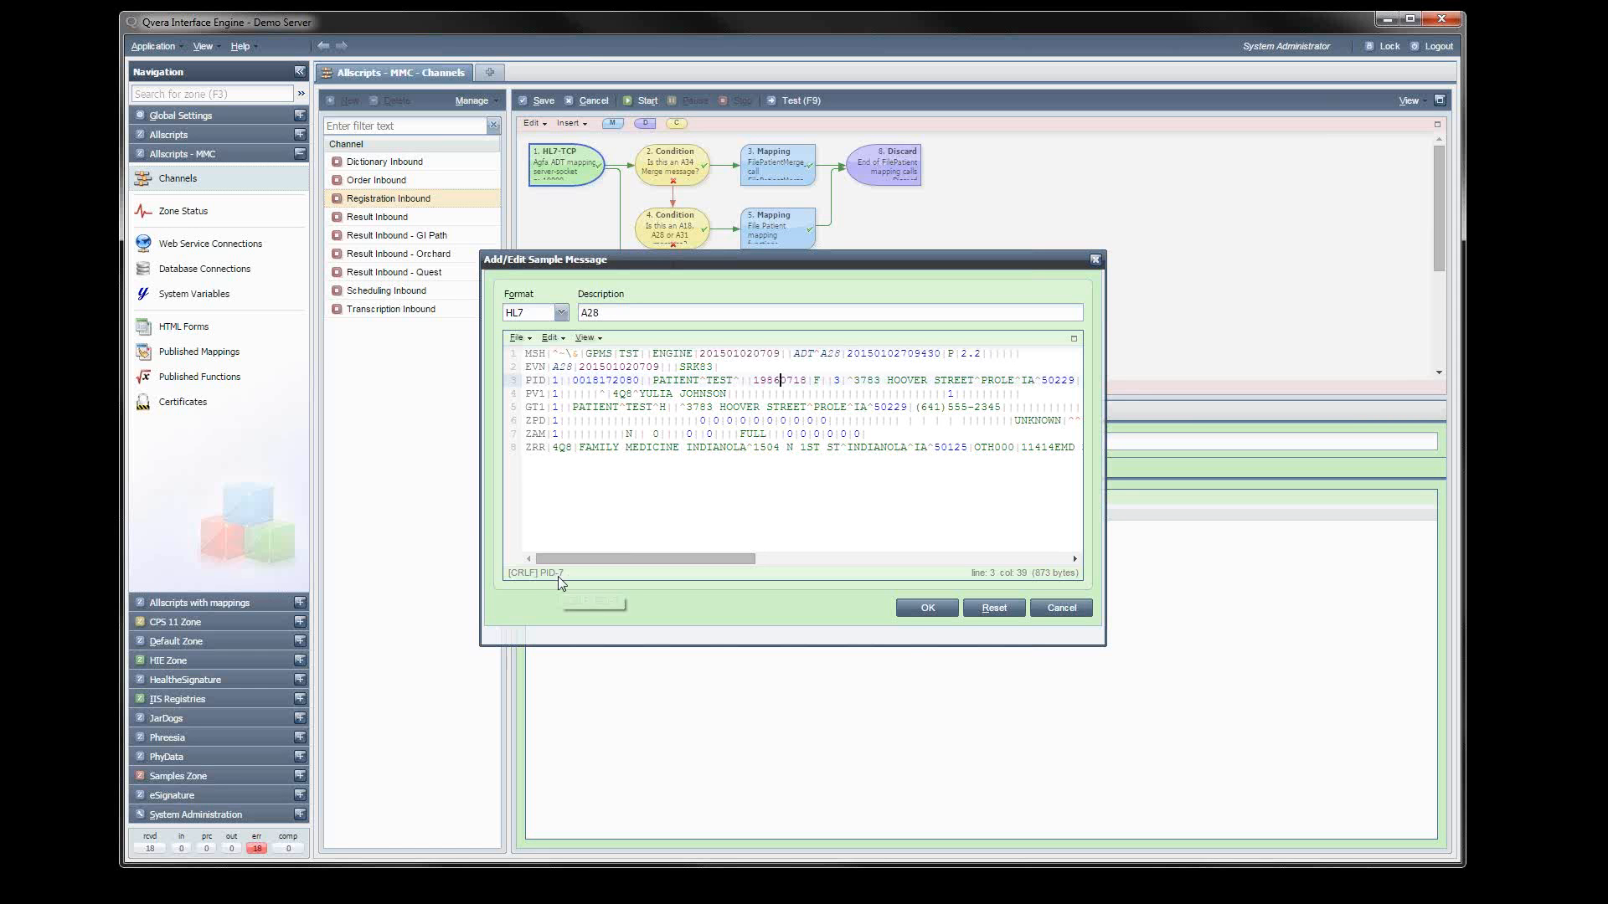
# Identify field positions in the A28 sample message's GT1, ZRR and PID segments, and close the message without saving changes.
pyautogui.click(595, 407)
pyautogui.click(641, 407)
pyautogui.click(653, 448)
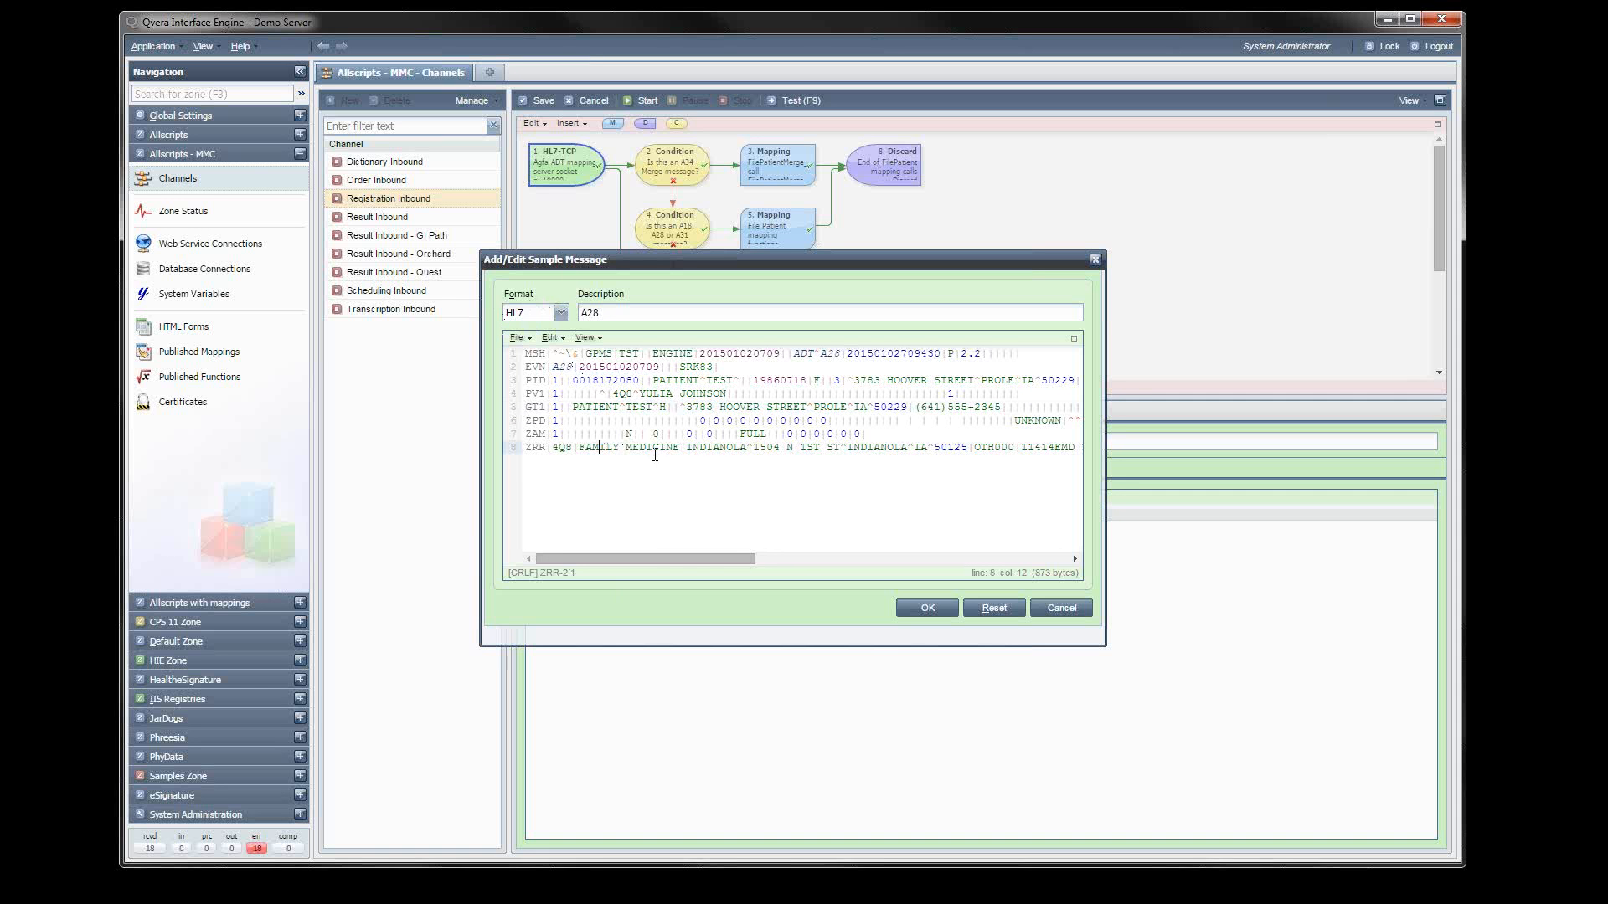
pyautogui.click(712, 451)
pyautogui.click(767, 452)
pyautogui.click(606, 380)
pyautogui.click(1062, 614)
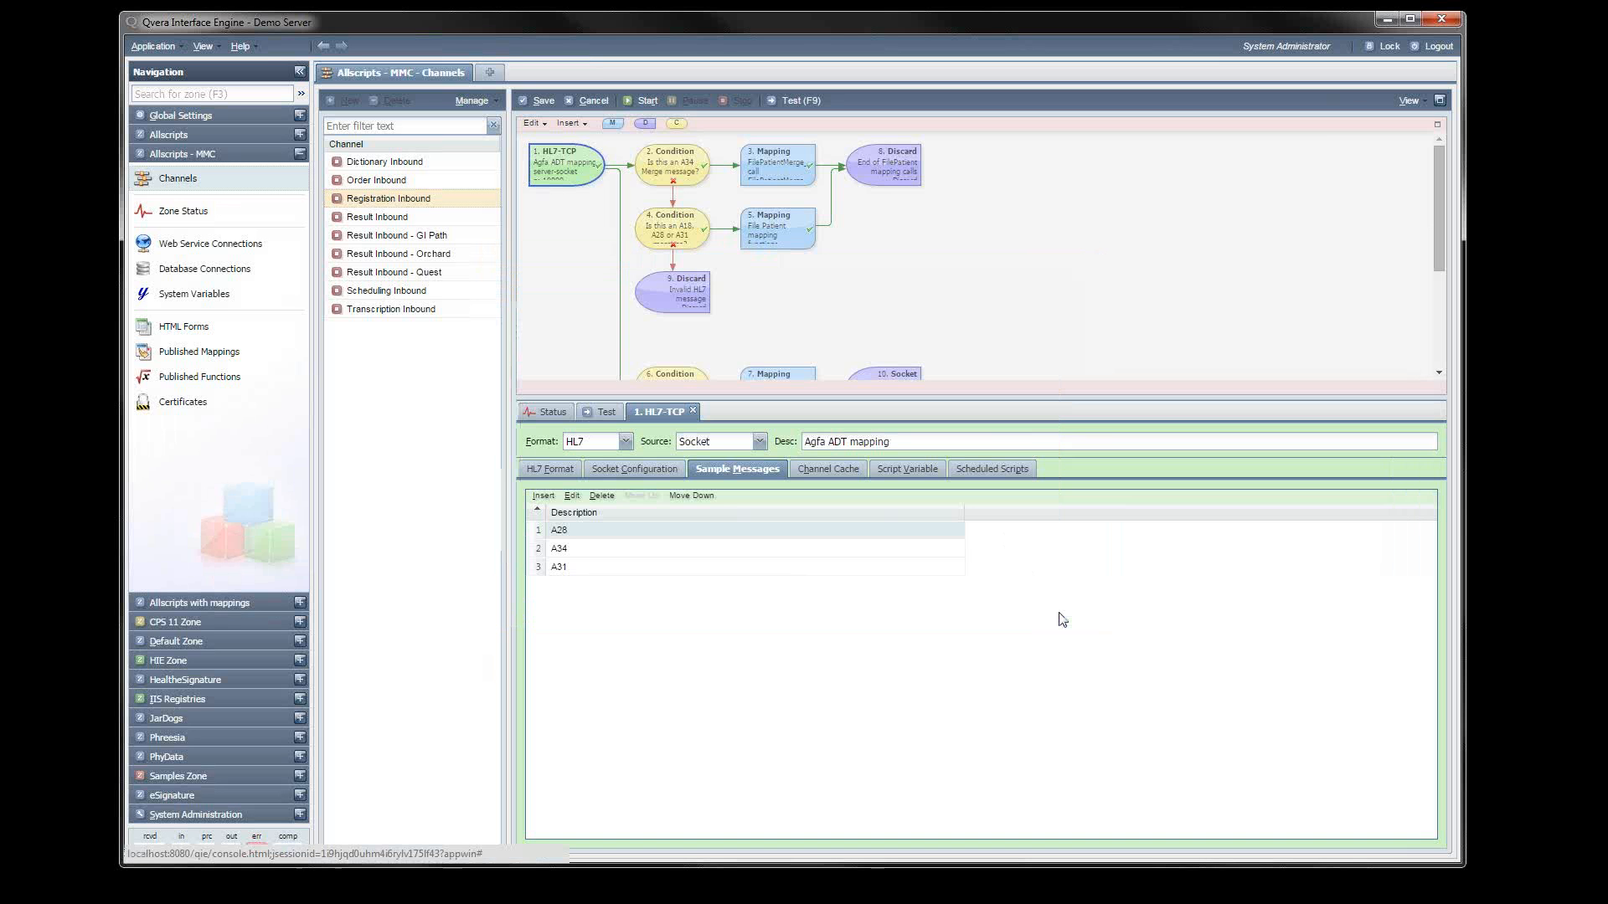
# View the channel cache of the Registration Inbound source node and discard the channel's pending changes.
pyautogui.click(821, 474)
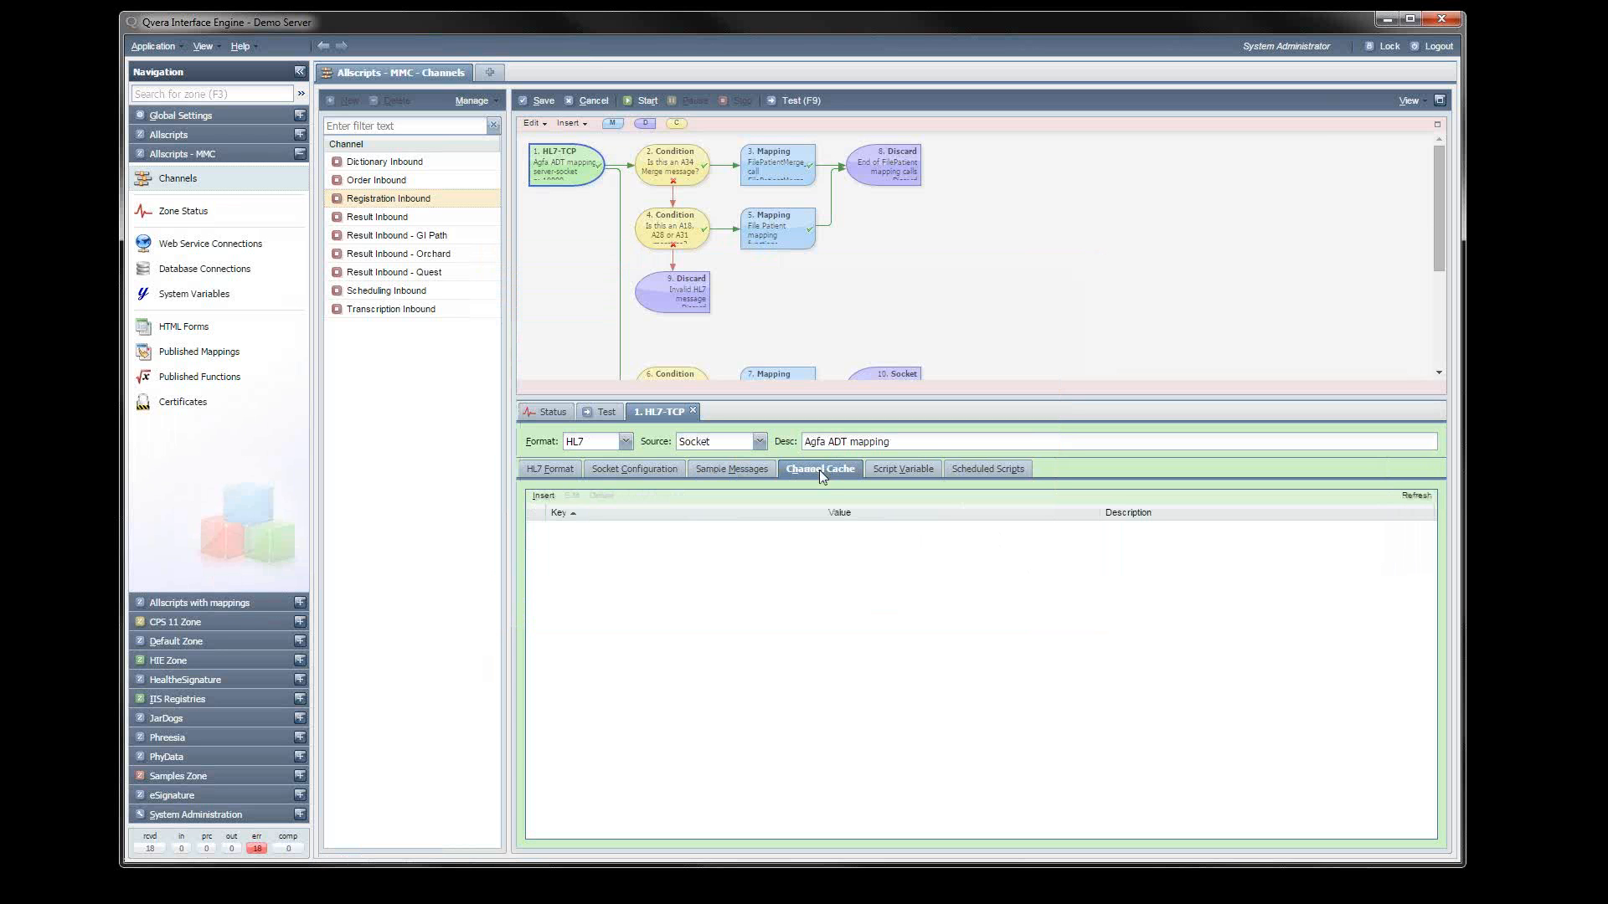
pyautogui.click(177, 737)
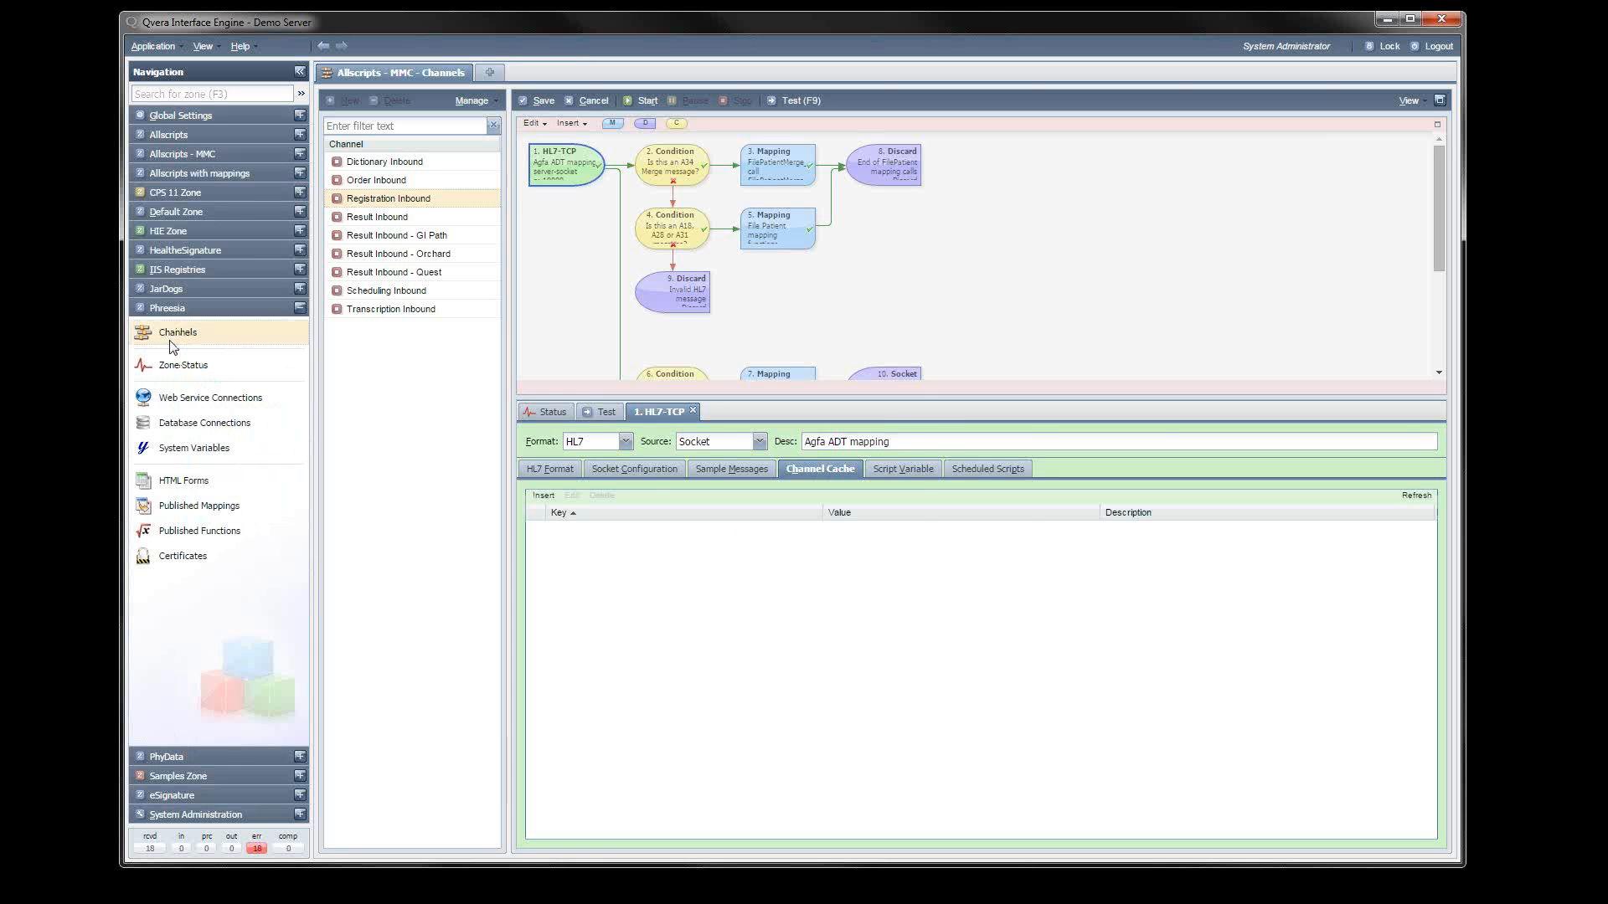
pyautogui.click(172, 347)
pyautogui.click(794, 471)
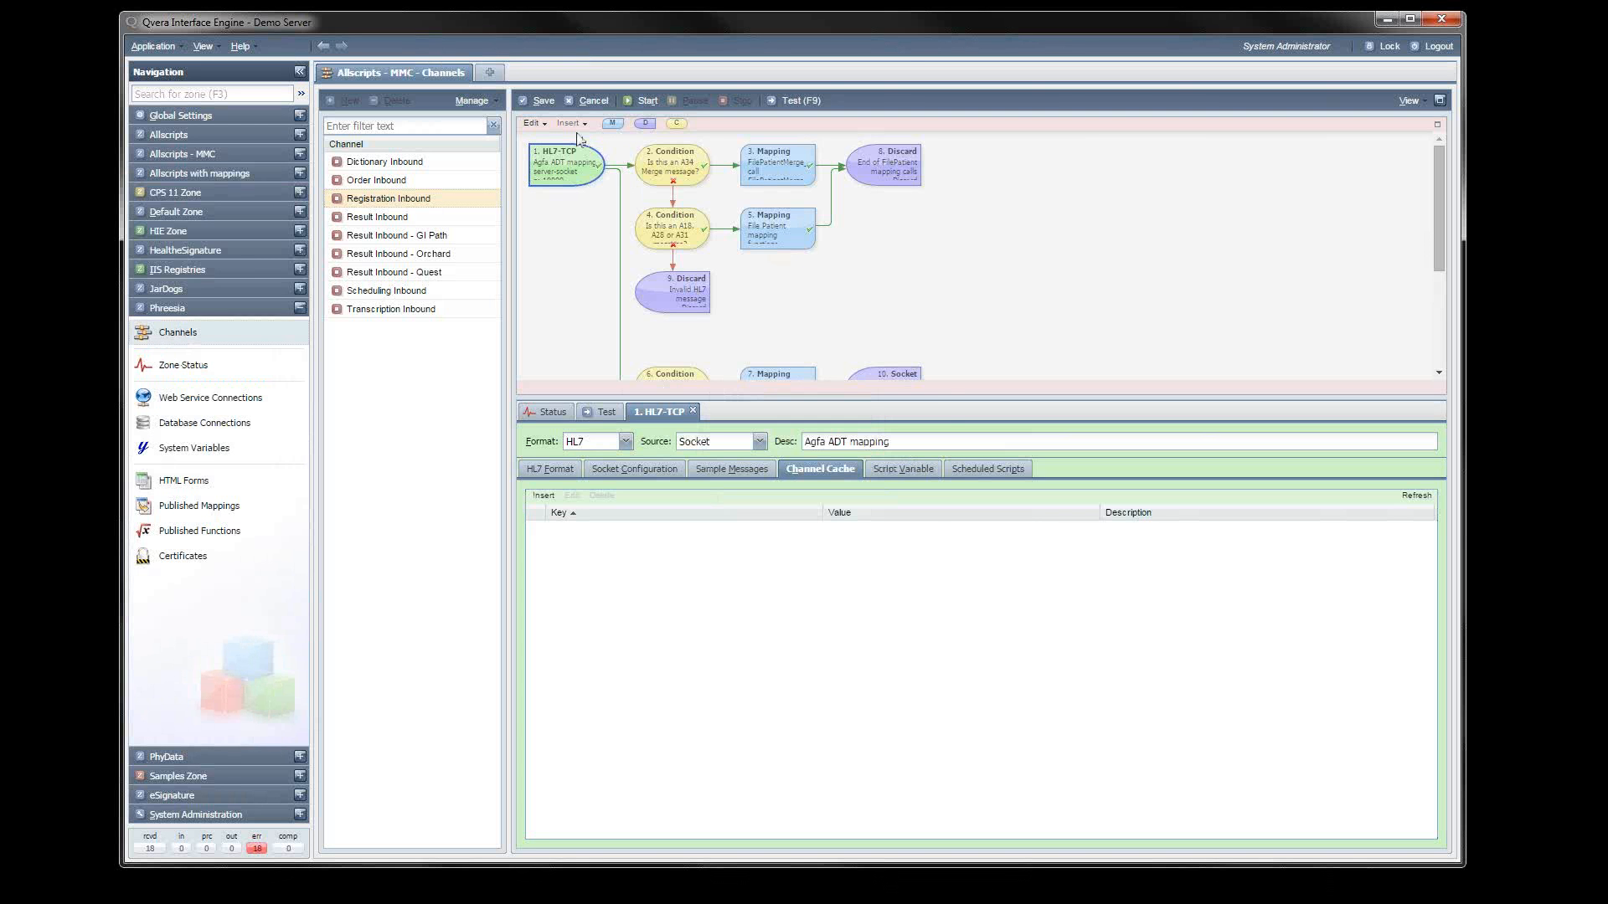
pyautogui.click(590, 100)
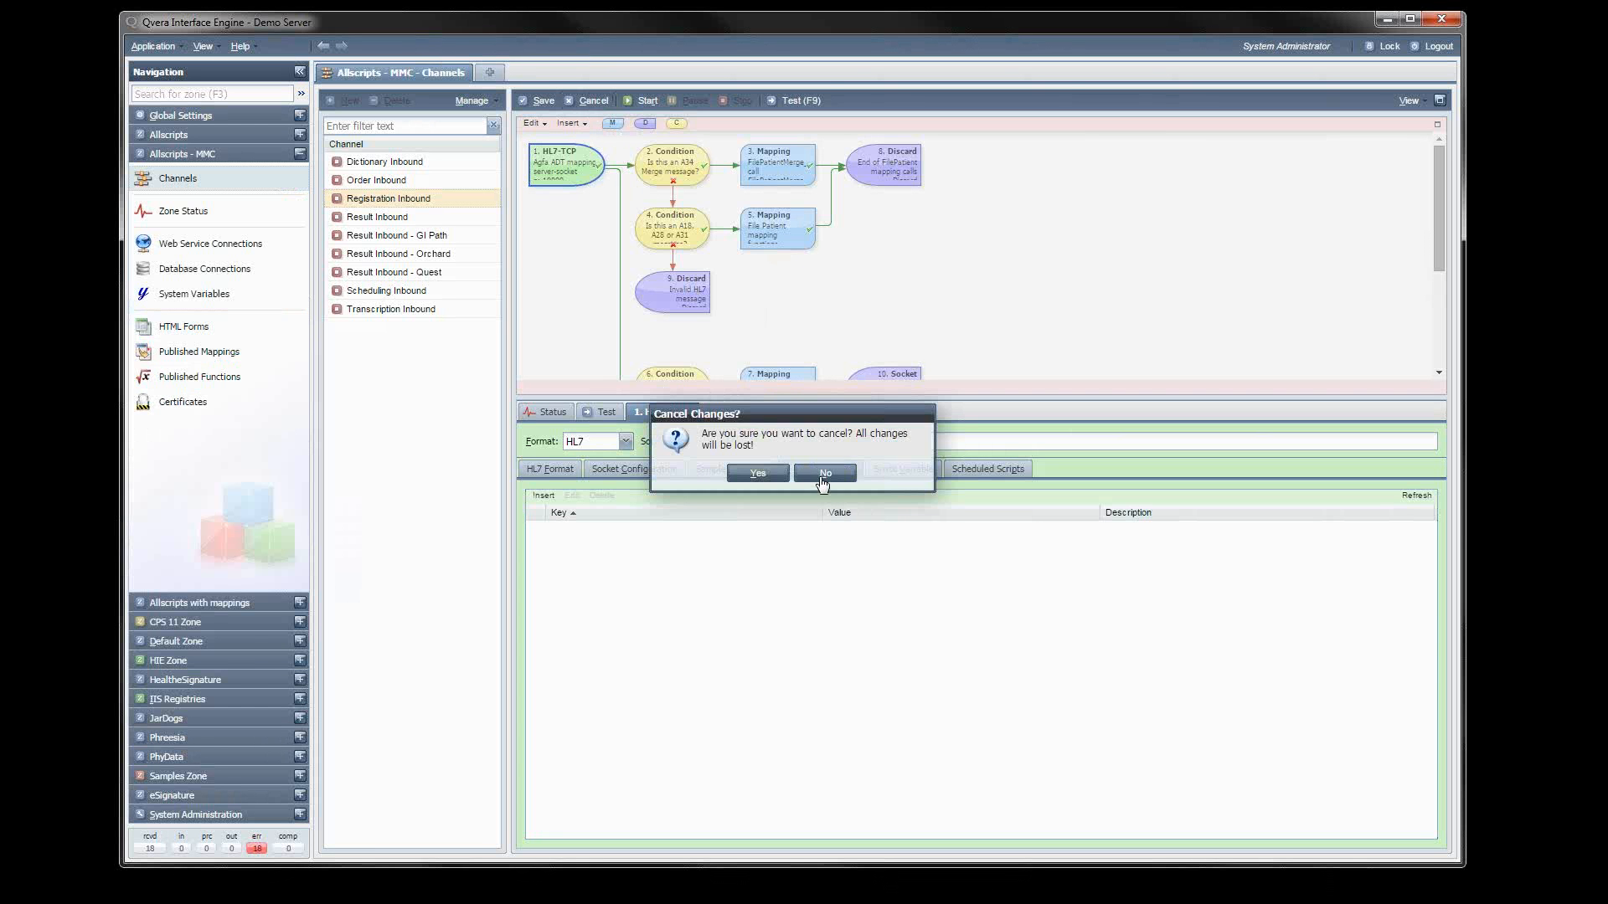
pyautogui.click(758, 473)
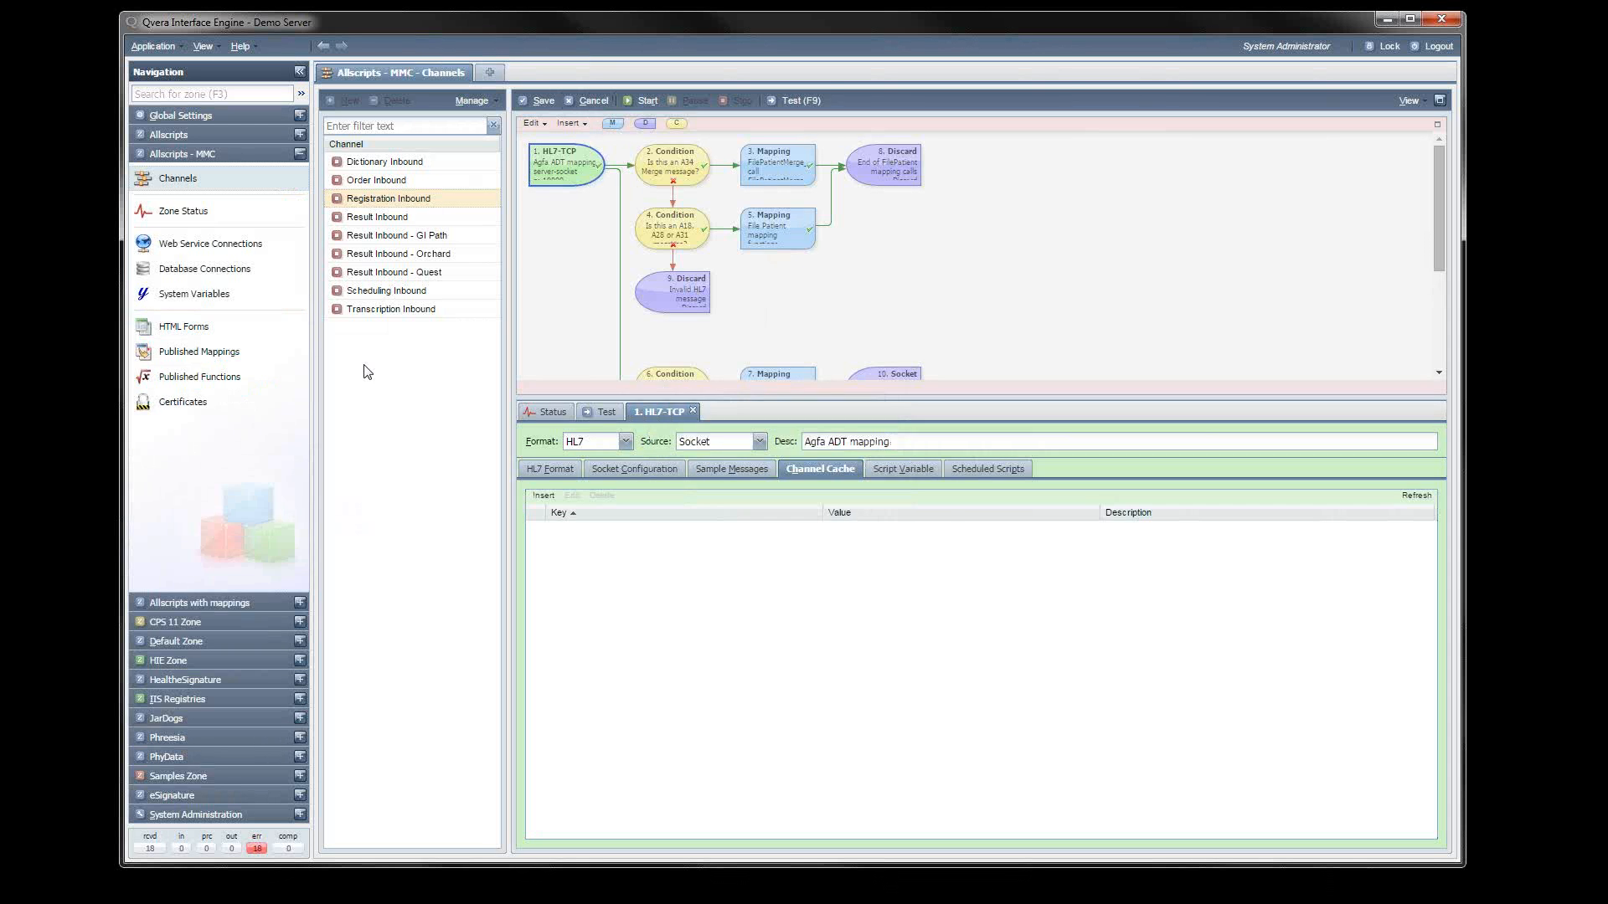
# Examine the source node's channel cache in the Phreesia zone's 20 - Phreesia Inbound ADT/DFT to GM channel, and close the node.
pyautogui.click(162, 736)
pyautogui.click(181, 335)
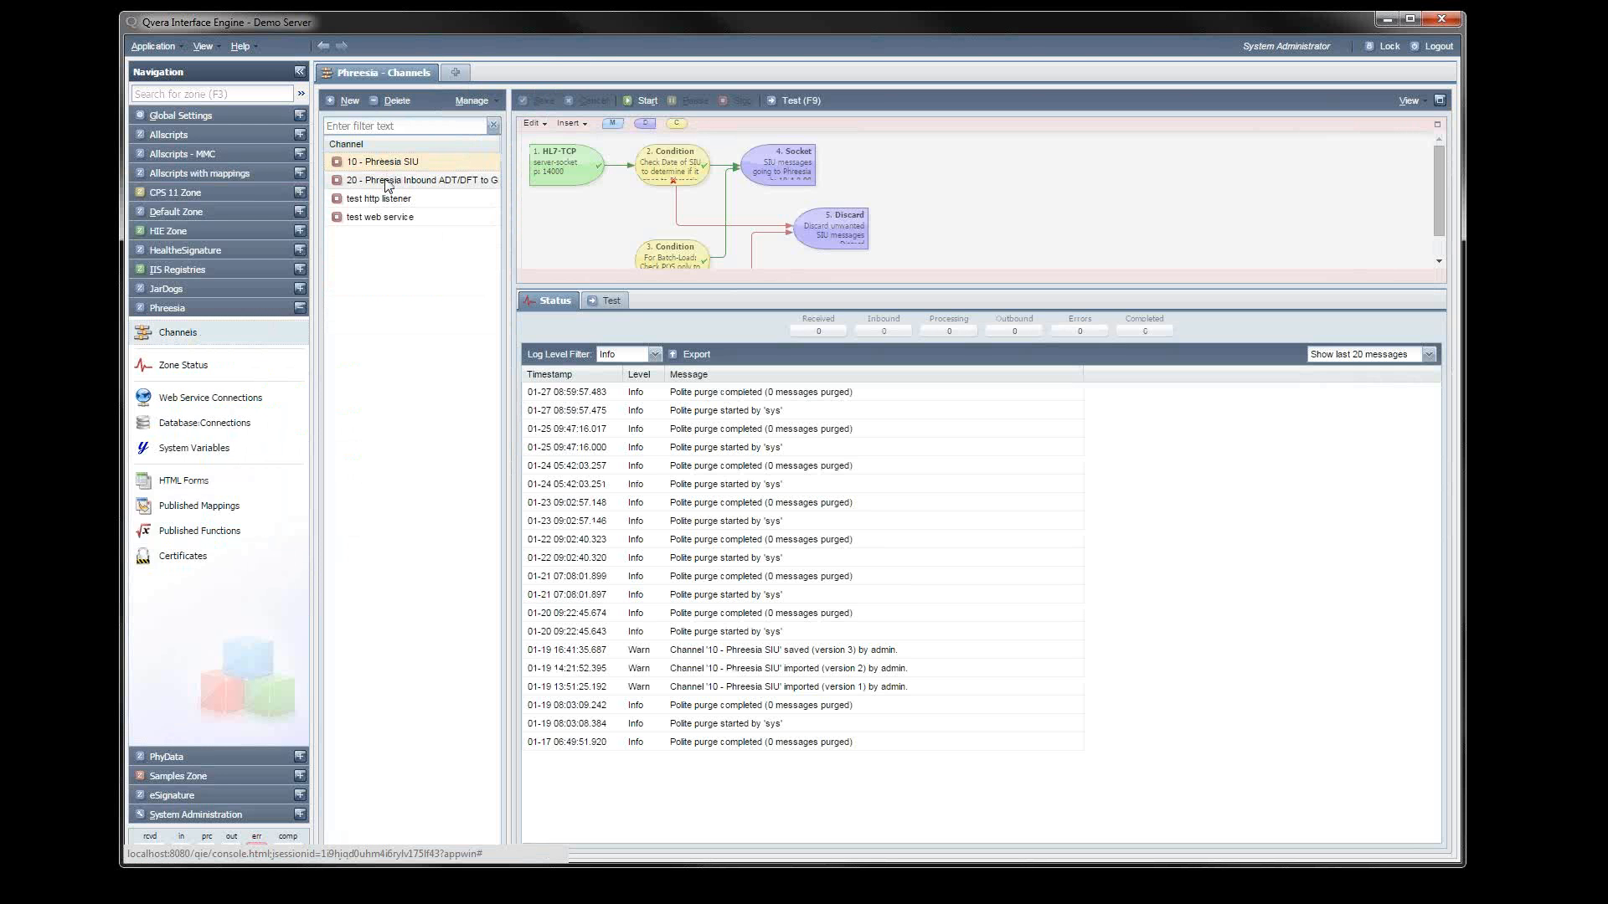
pyautogui.click(385, 181)
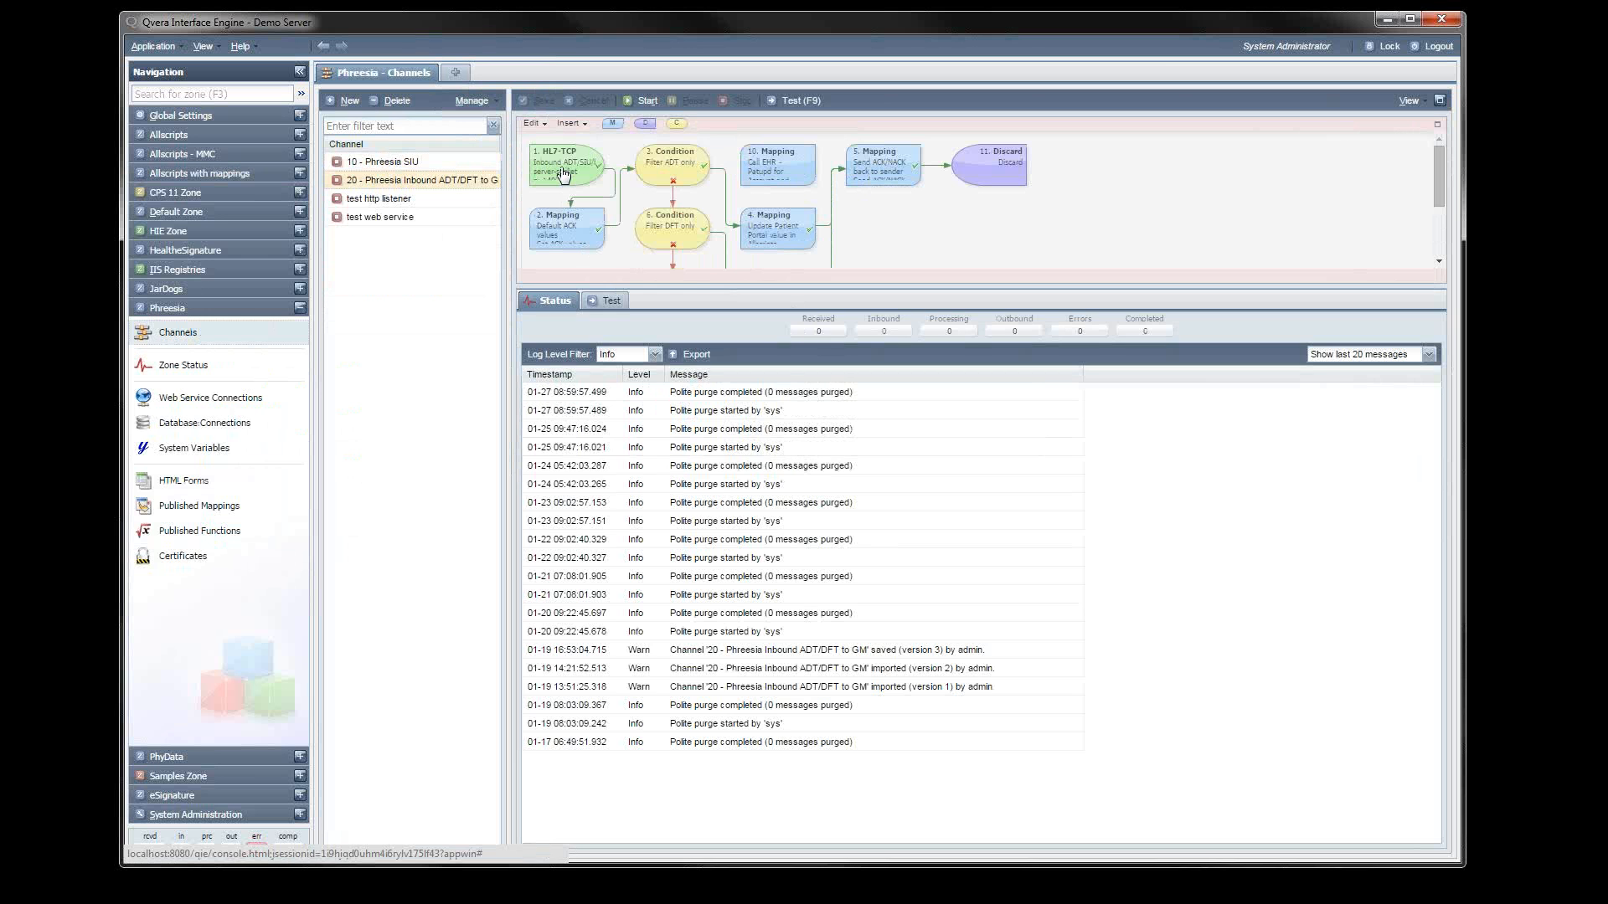
pyautogui.doubleClick(563, 174)
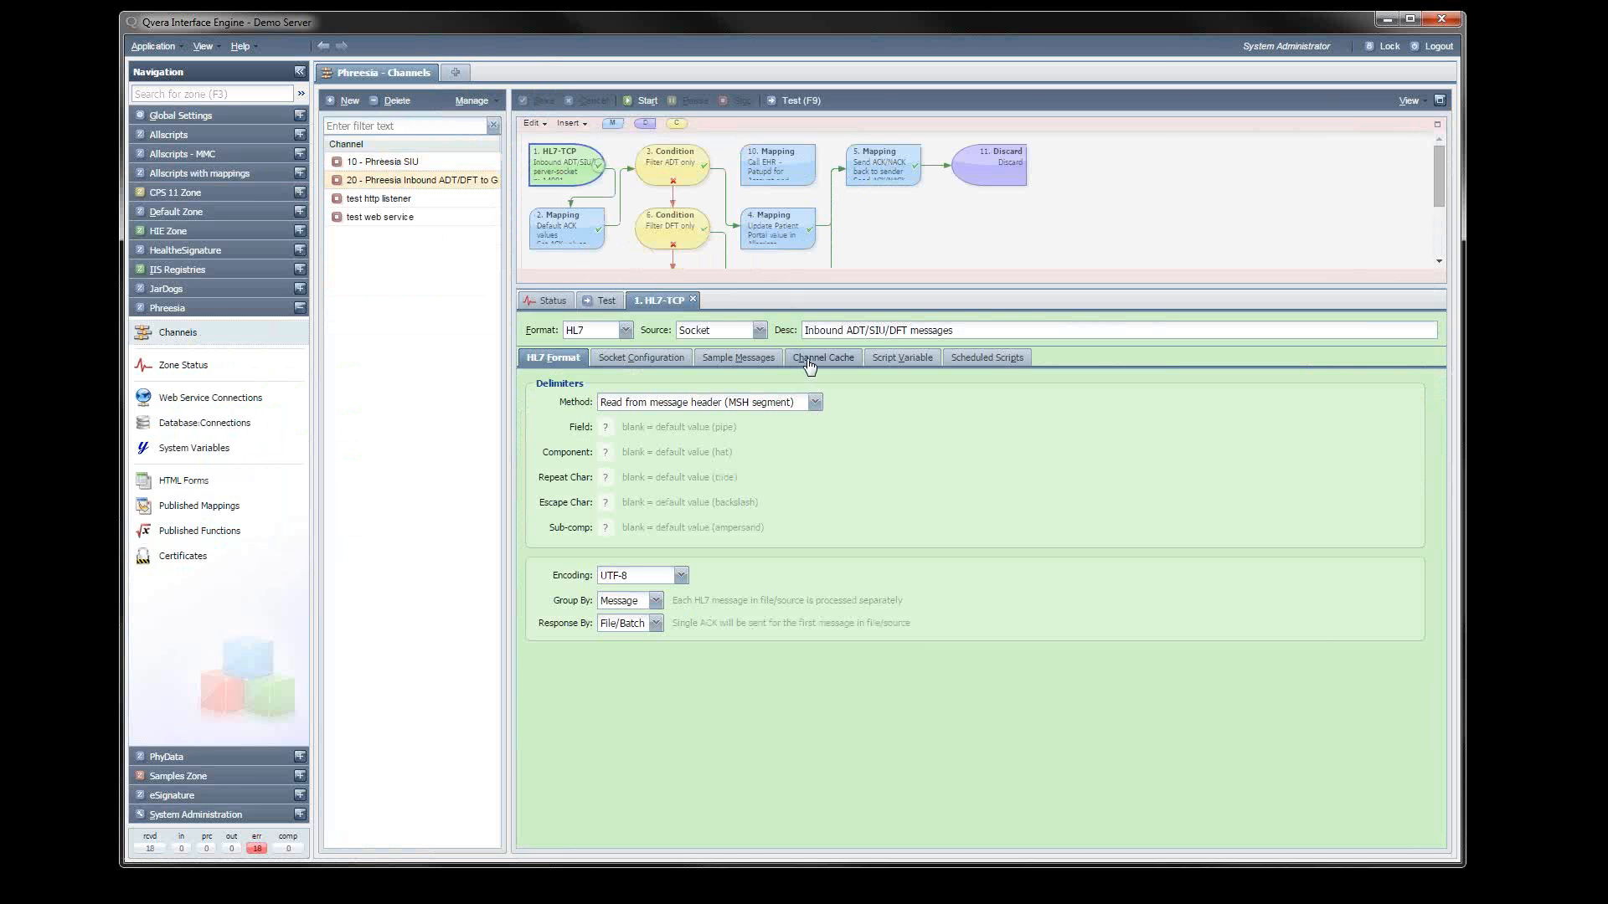
pyautogui.click(808, 360)
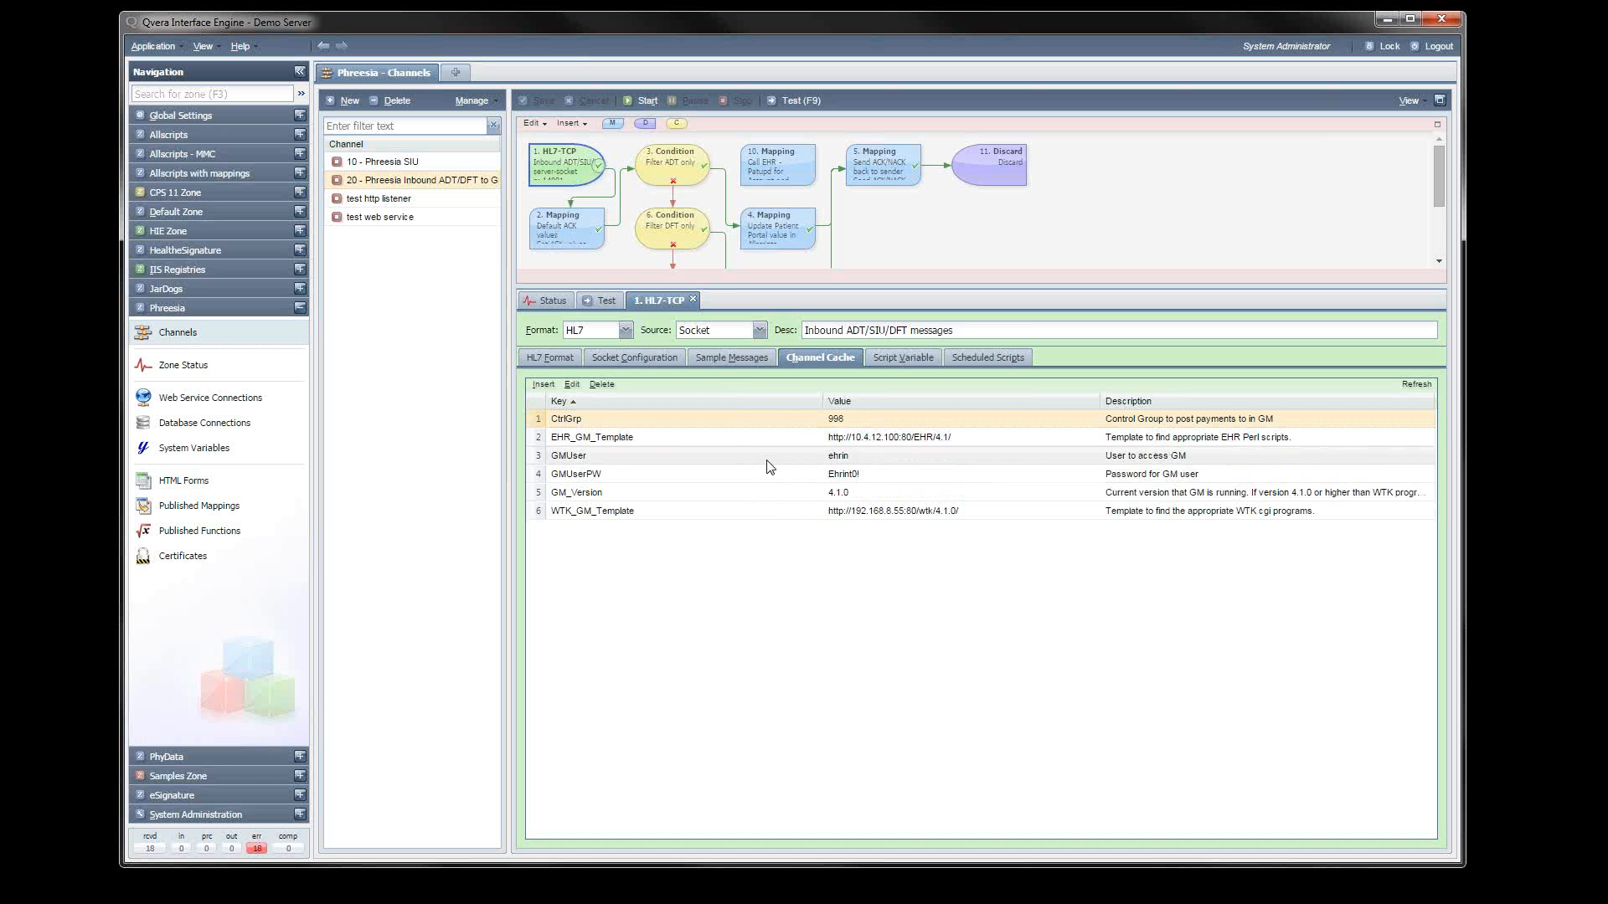
pyautogui.click(692, 300)
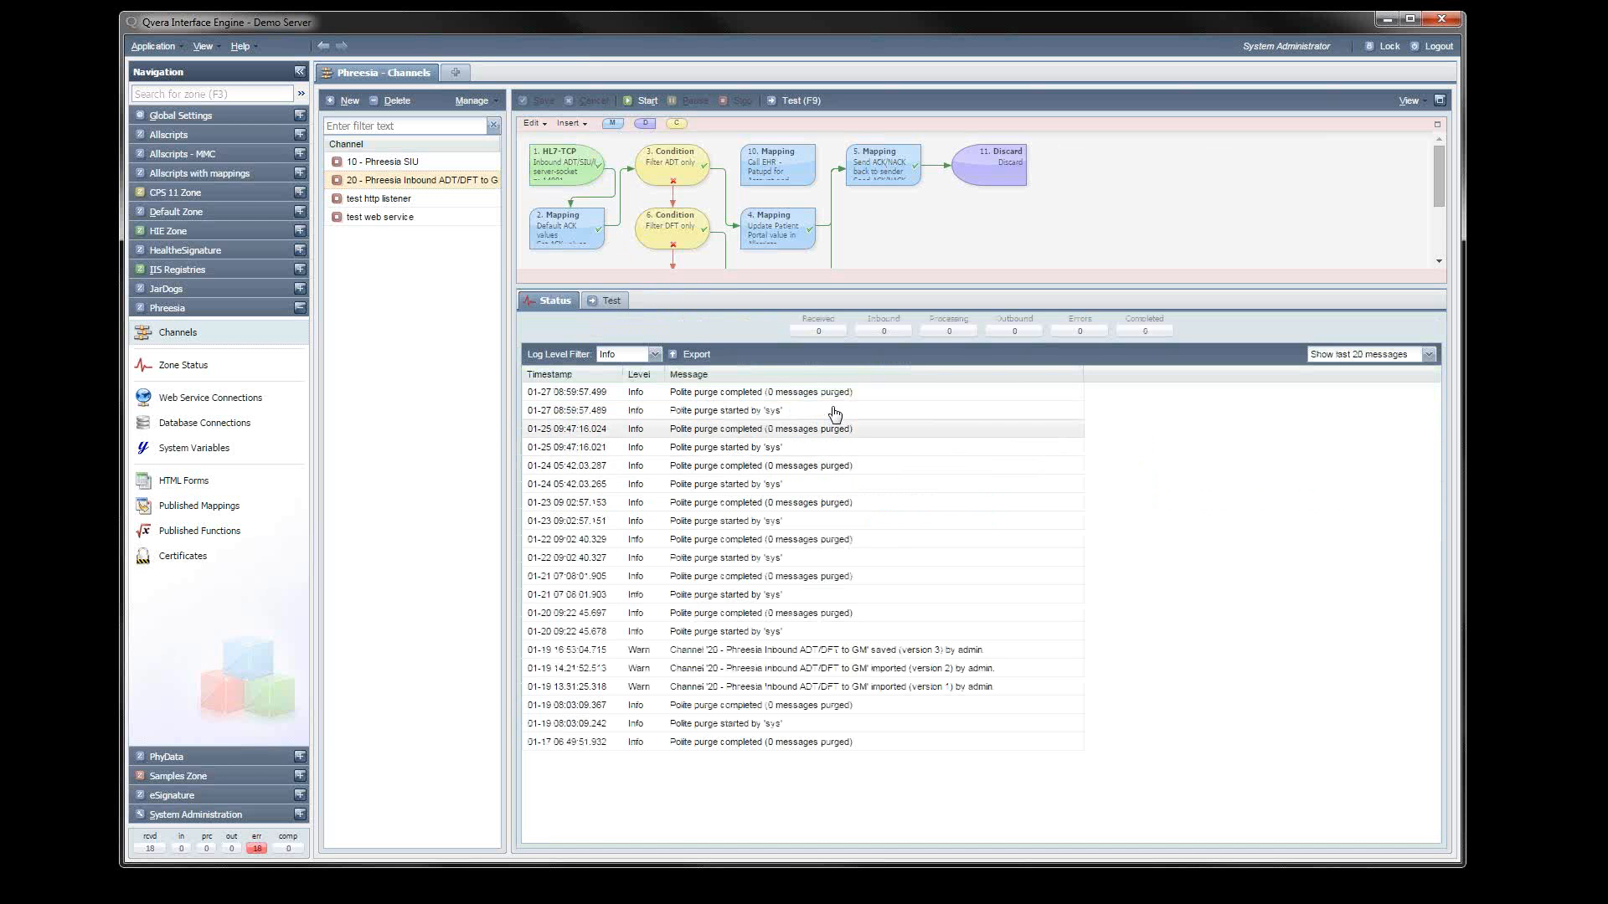
# Return to the Registration Inbound channel in the Allscripts - MMC zone and enlarge its flow diagram area.
pyautogui.click(171, 156)
pyautogui.click(179, 181)
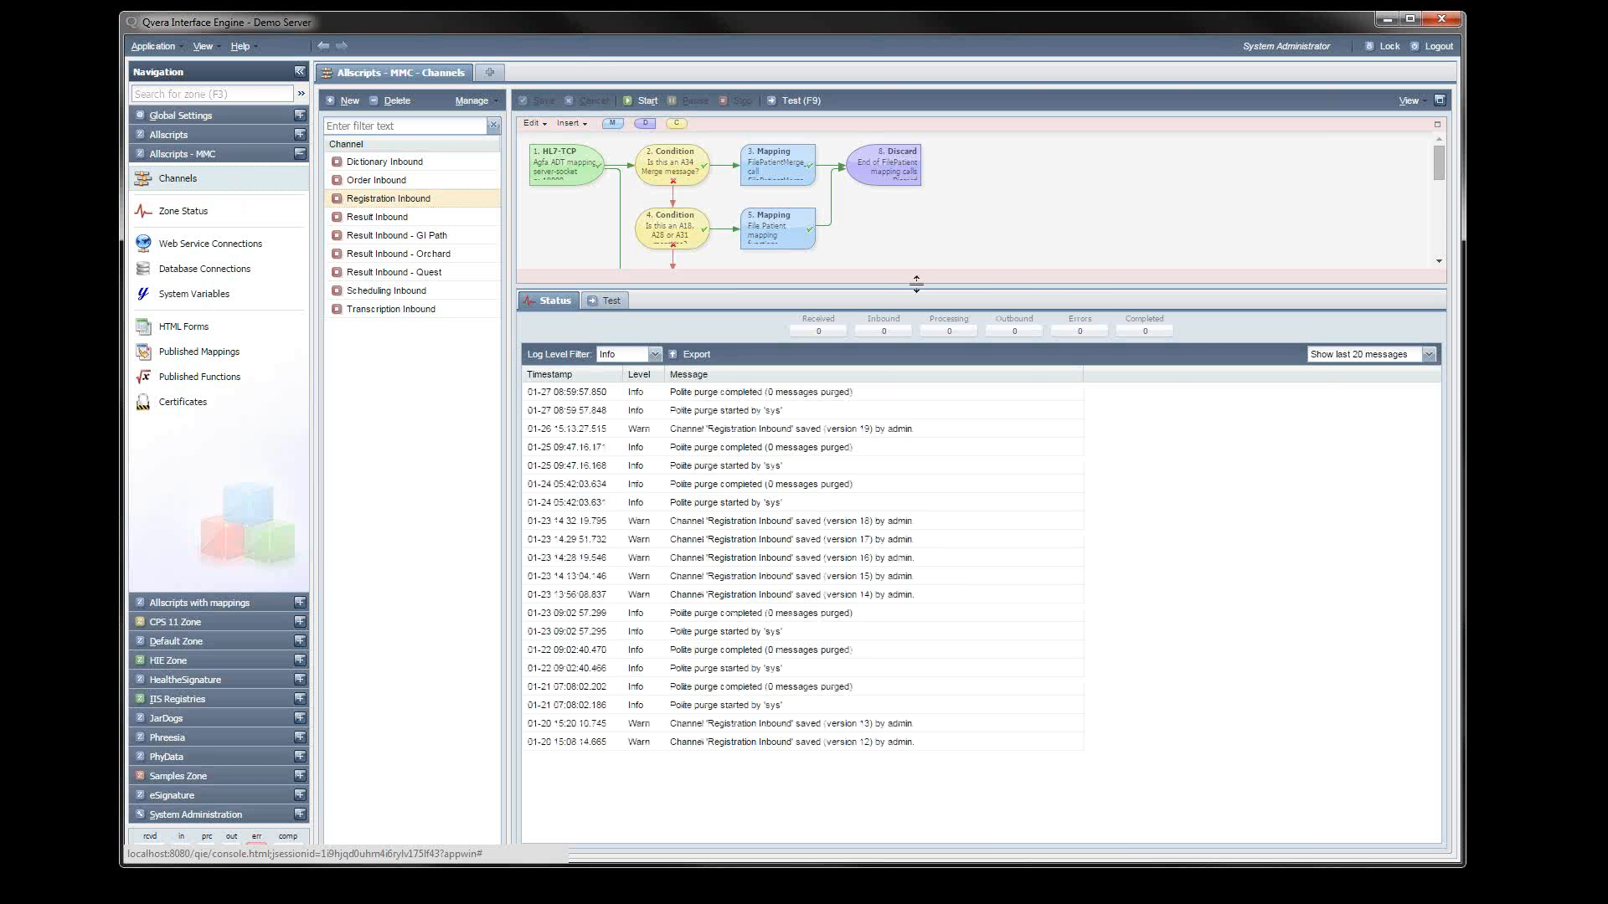
pyautogui.moveTo(917, 286); pyautogui.dragTo(938, 508)
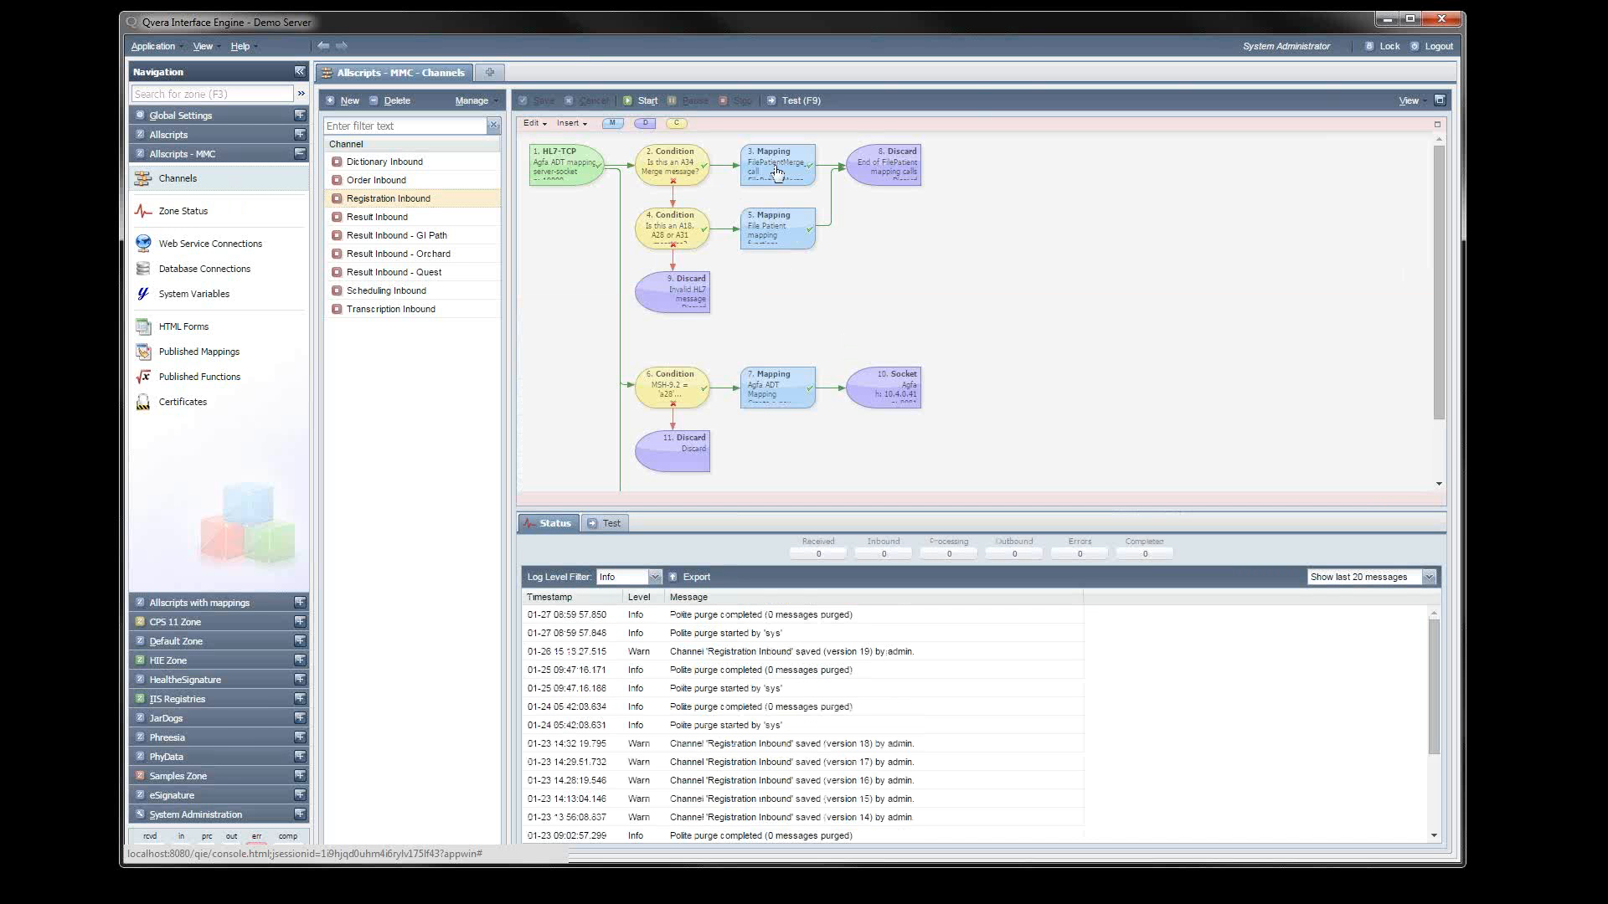
# Open the A34 merge condition node and view its MSH-9 comparison settings, cancelling without changes.
pyautogui.doubleClick(672, 170)
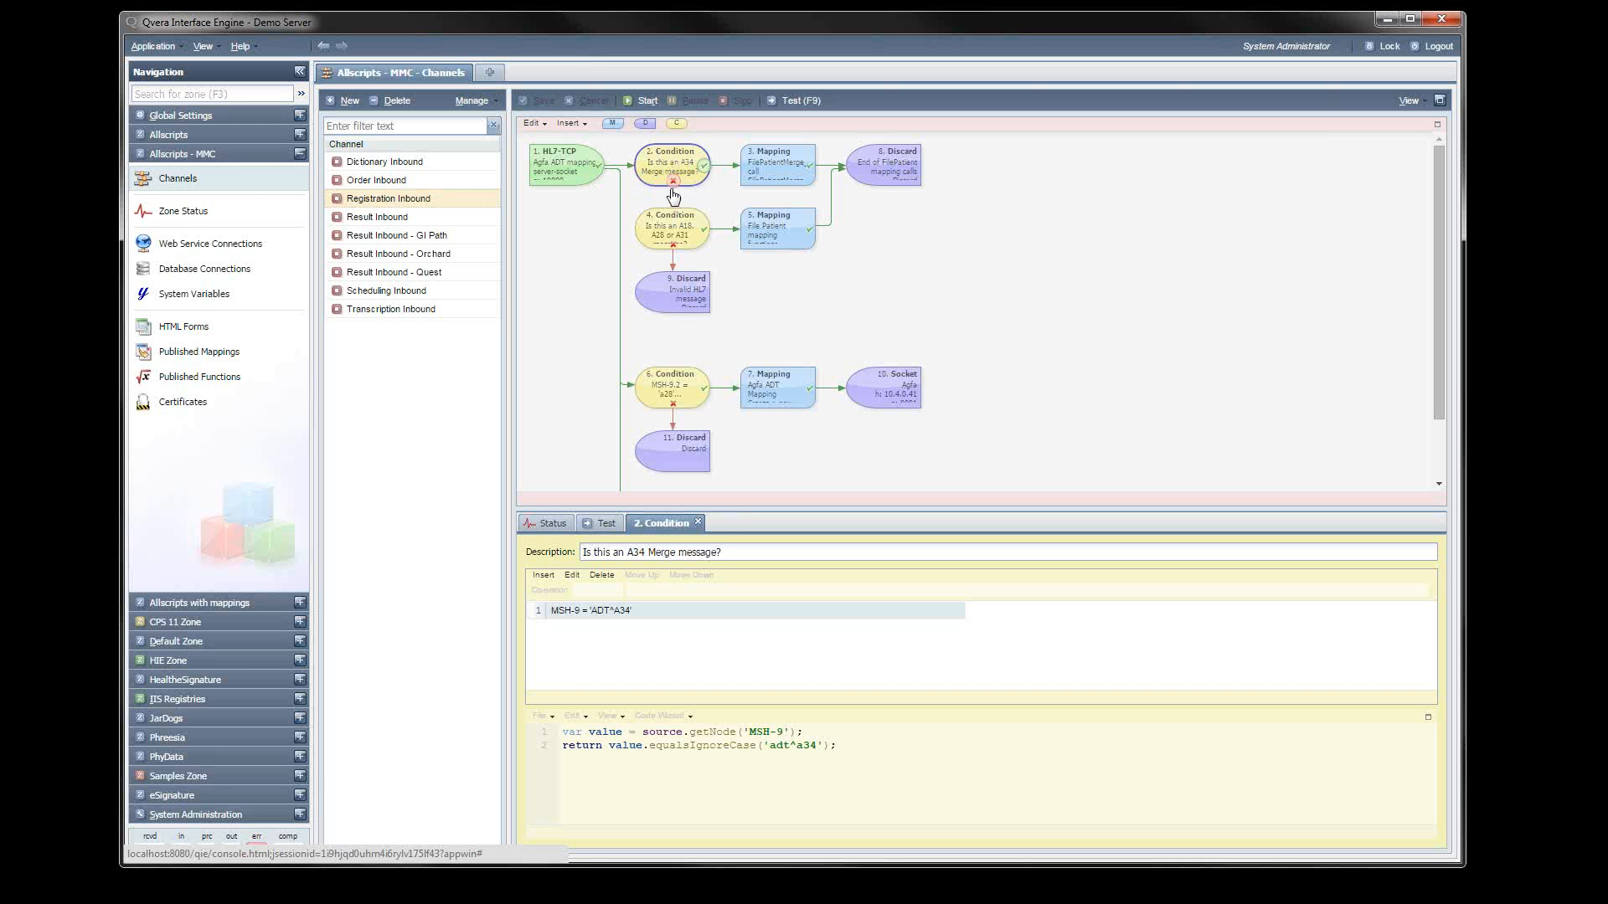
pyautogui.doubleClick(576, 615)
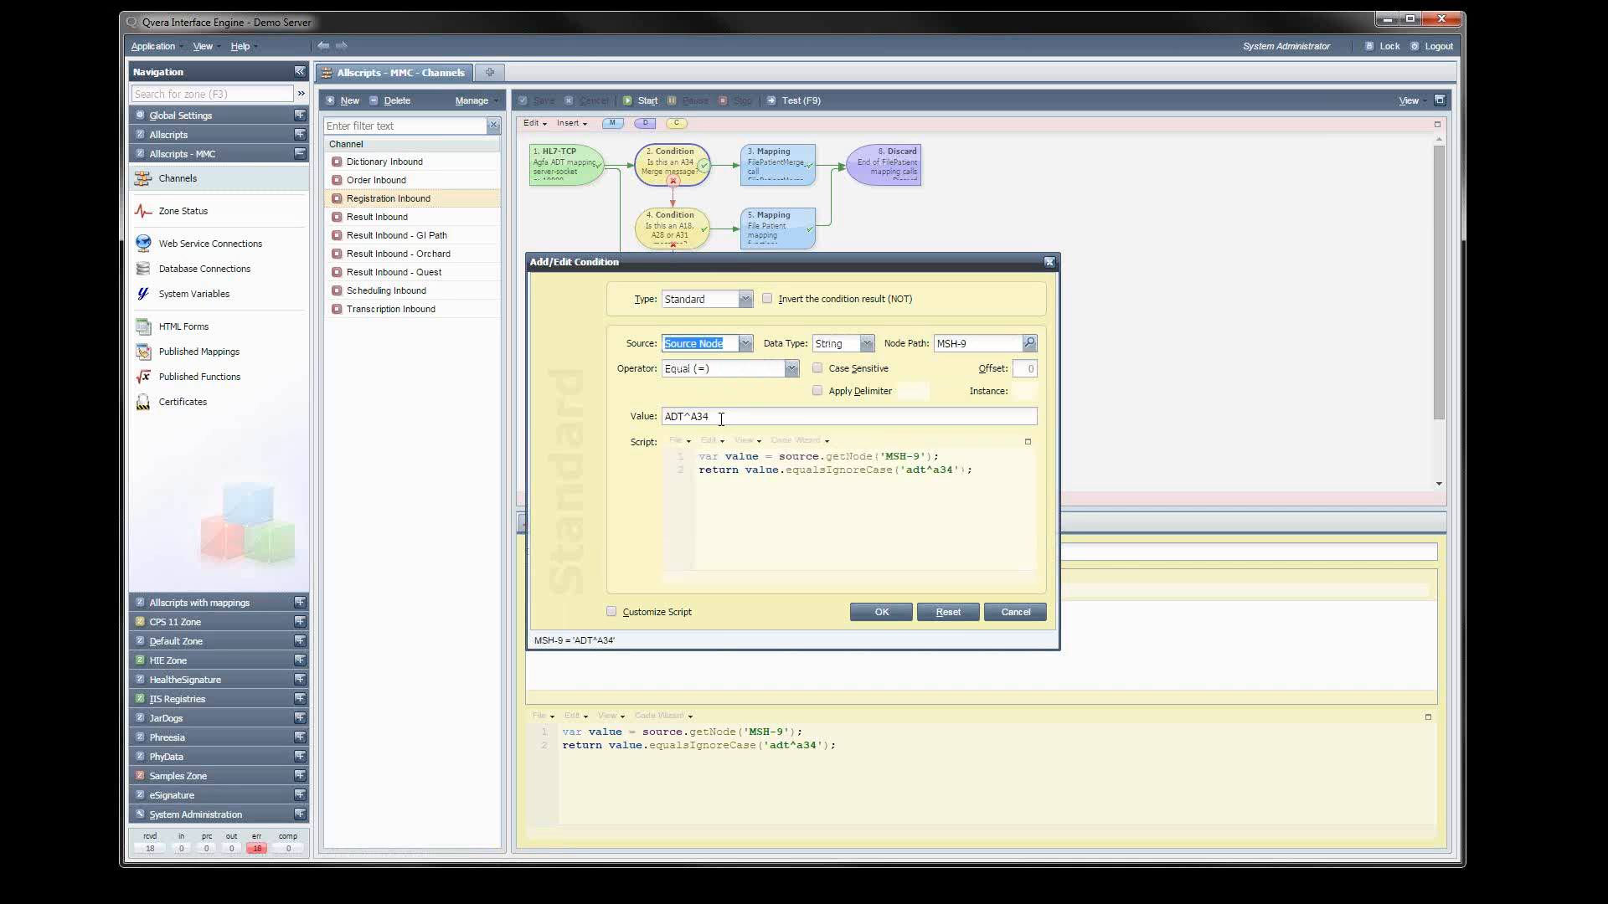
pyautogui.click(1009, 615)
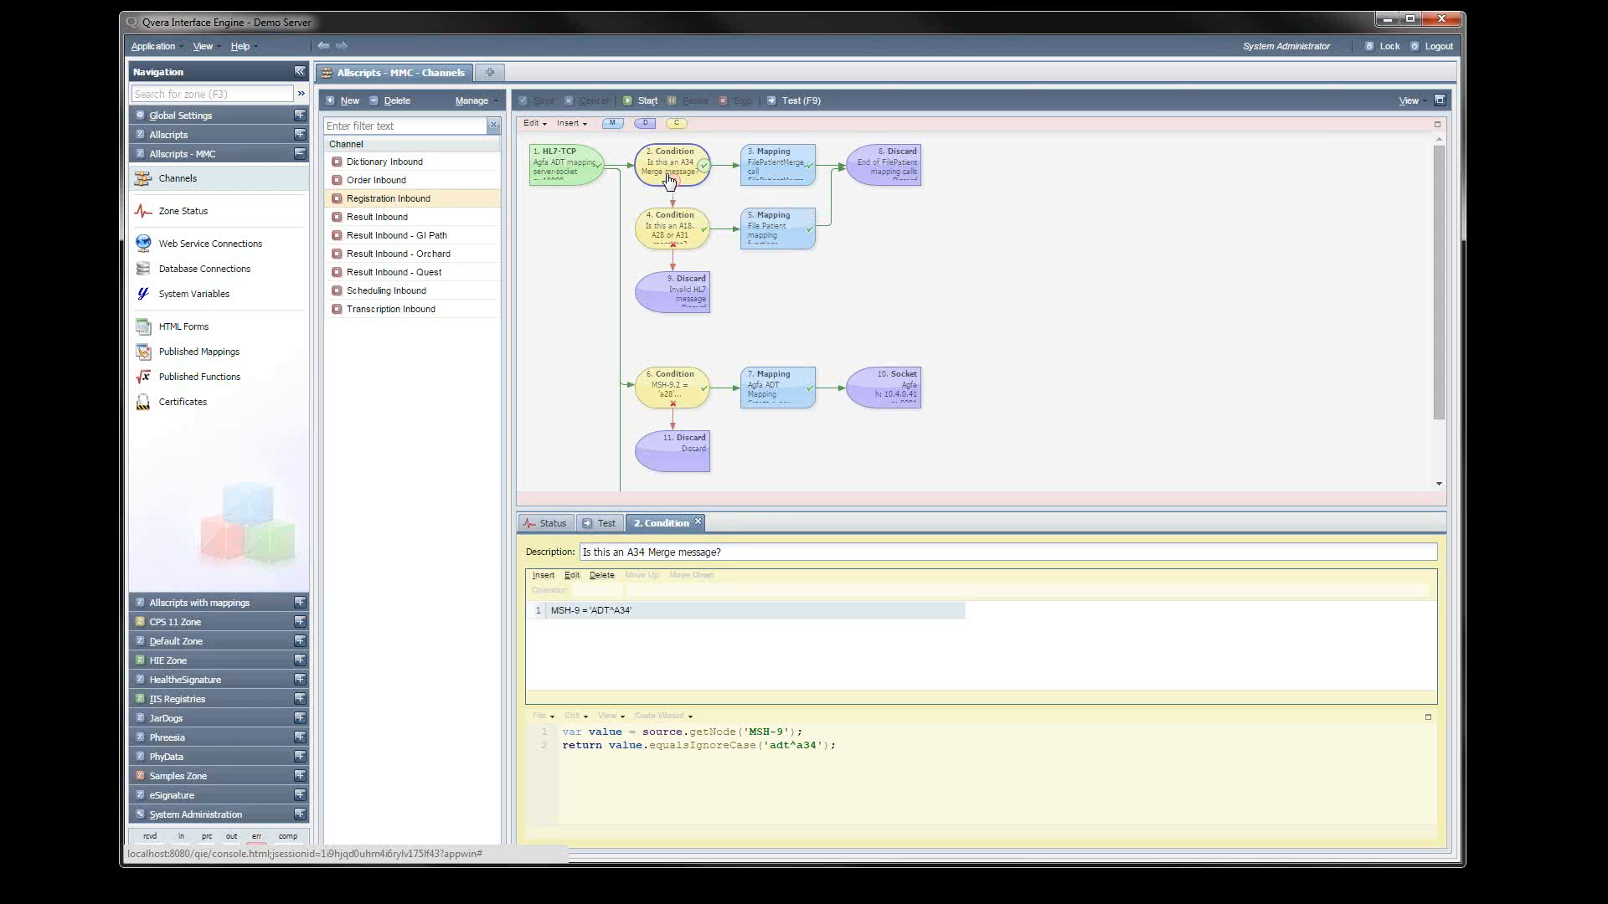
# Open the A18, A28 or A31 condition node and try the "and" operator for its conditions.
pyautogui.doubleClick(669, 237)
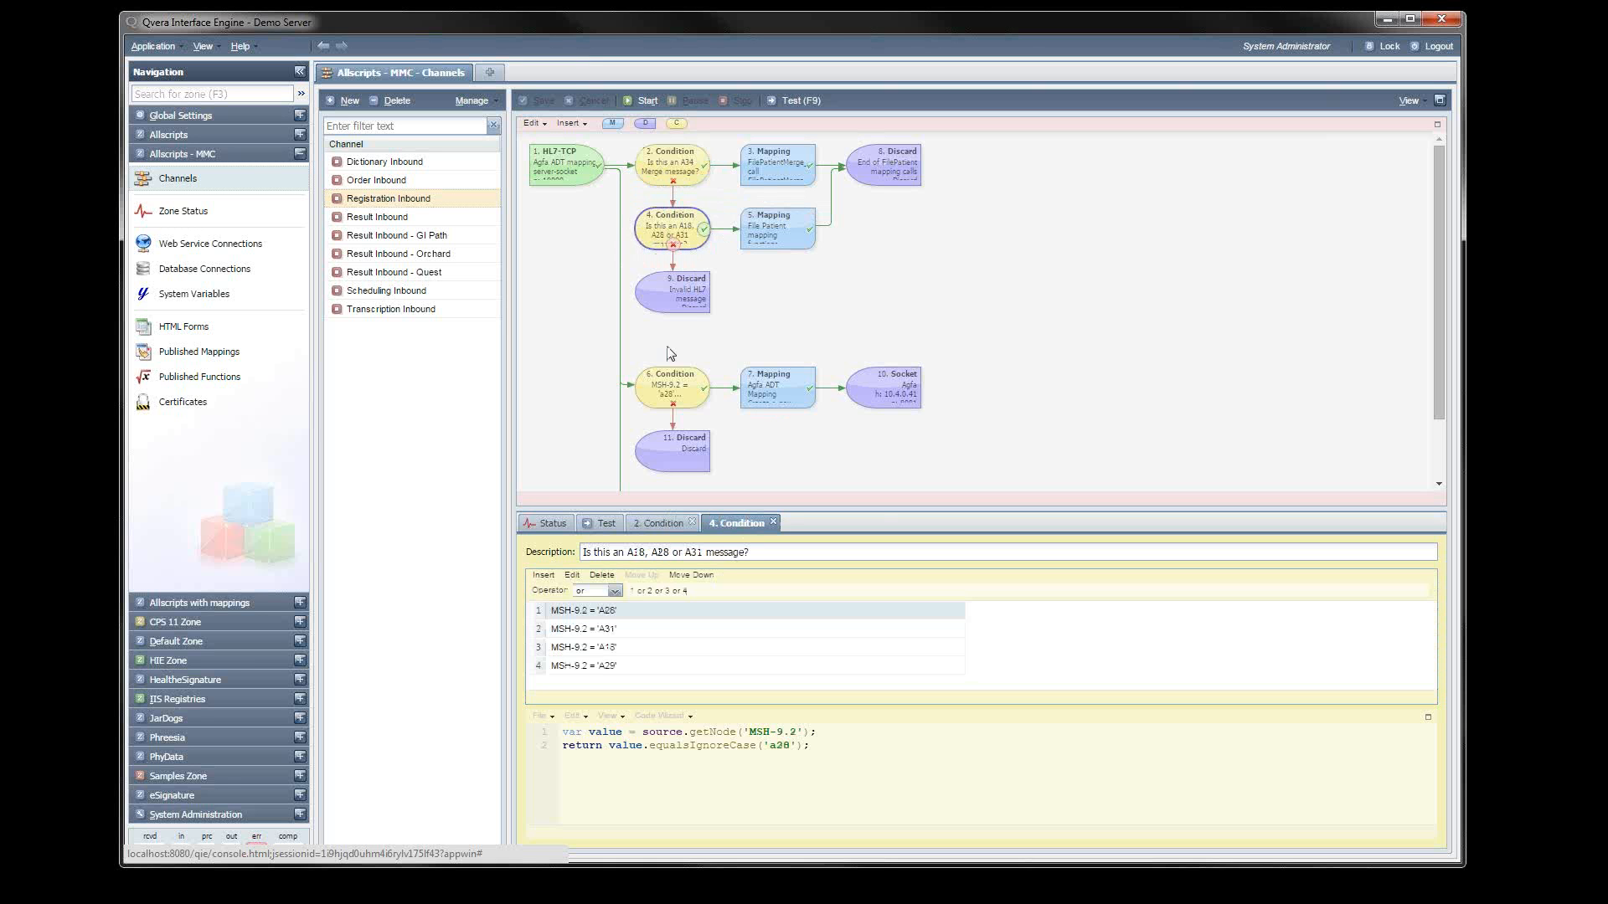
pyautogui.click(599, 592)
pyautogui.click(585, 608)
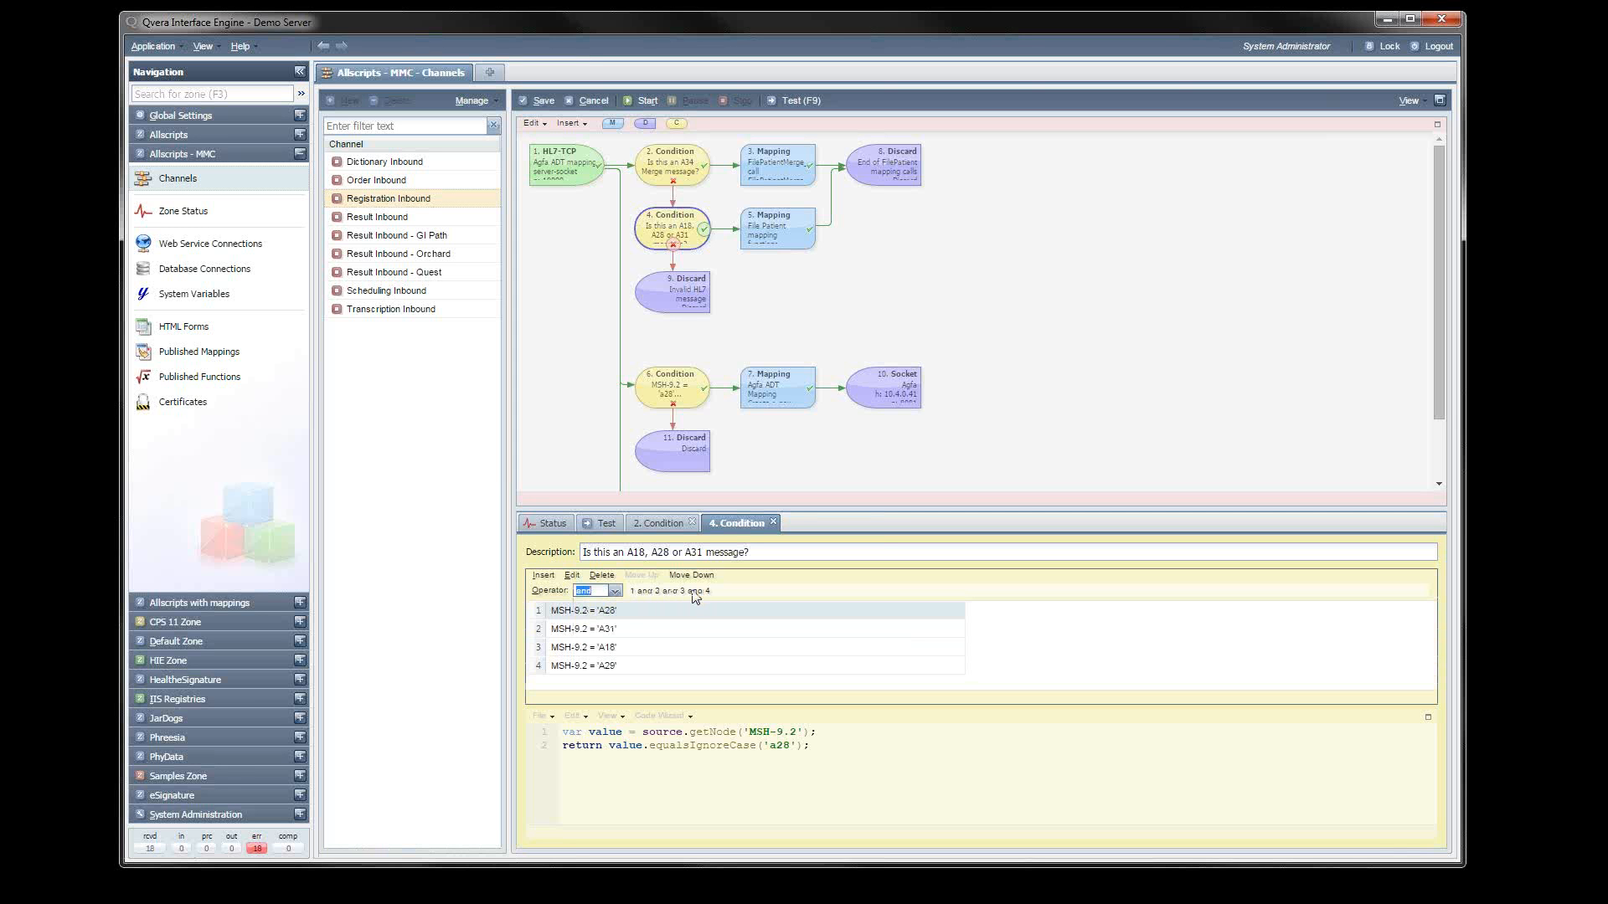
# Try a custom operator expression grouping the conditions with "(1 or 2)", and restore the operator to "or".
pyautogui.click(612, 592)
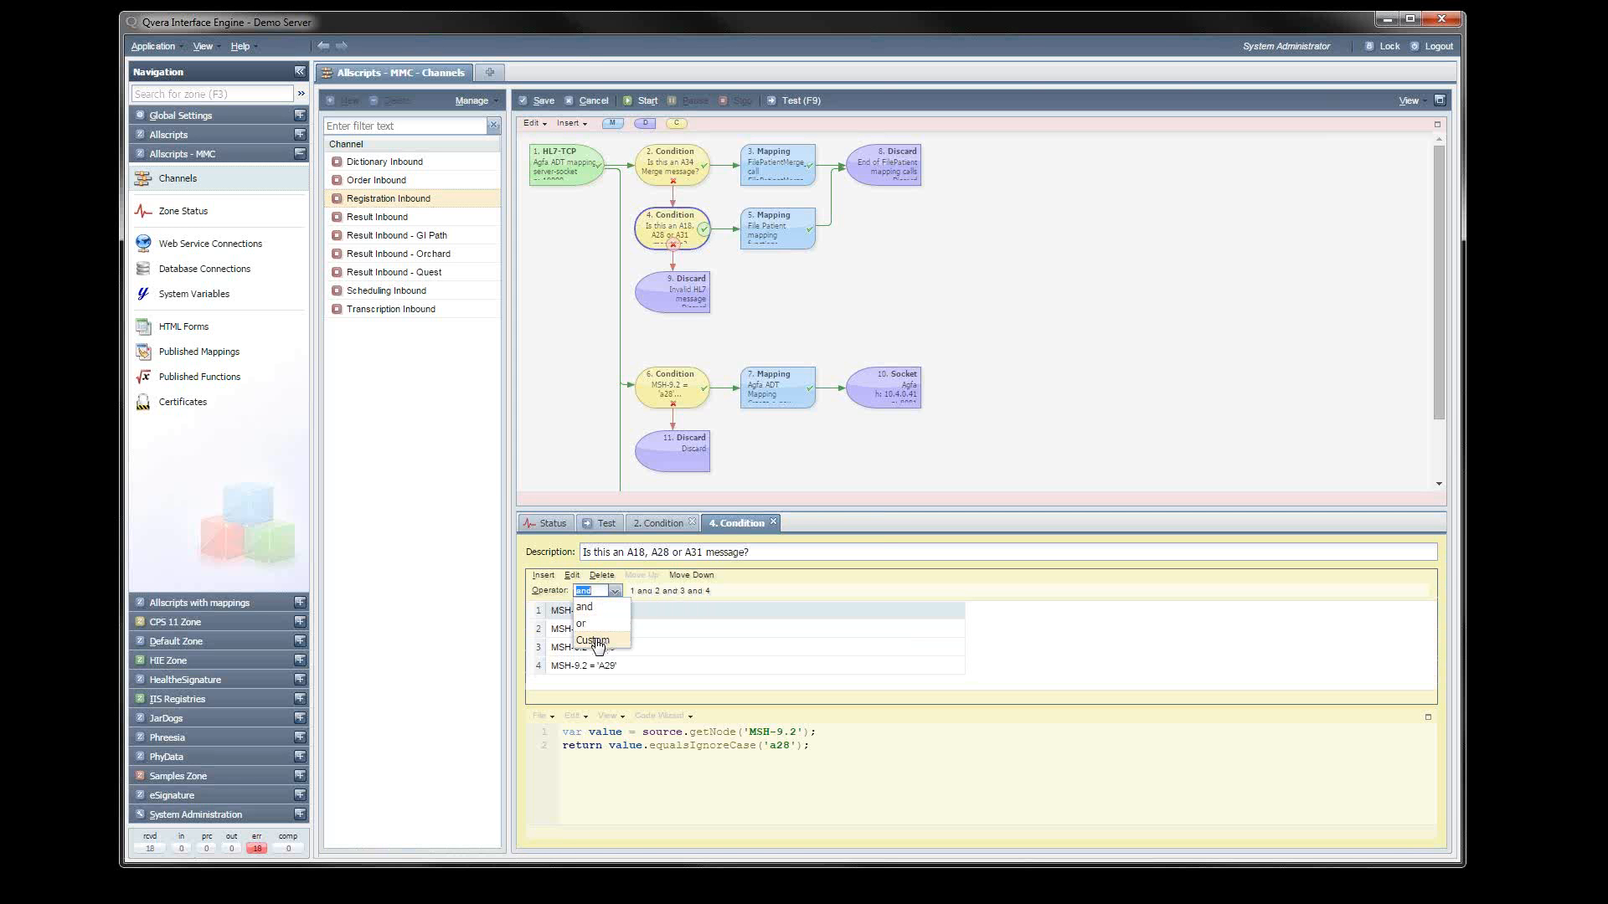
pyautogui.click(598, 644)
pyautogui.click(712, 591)
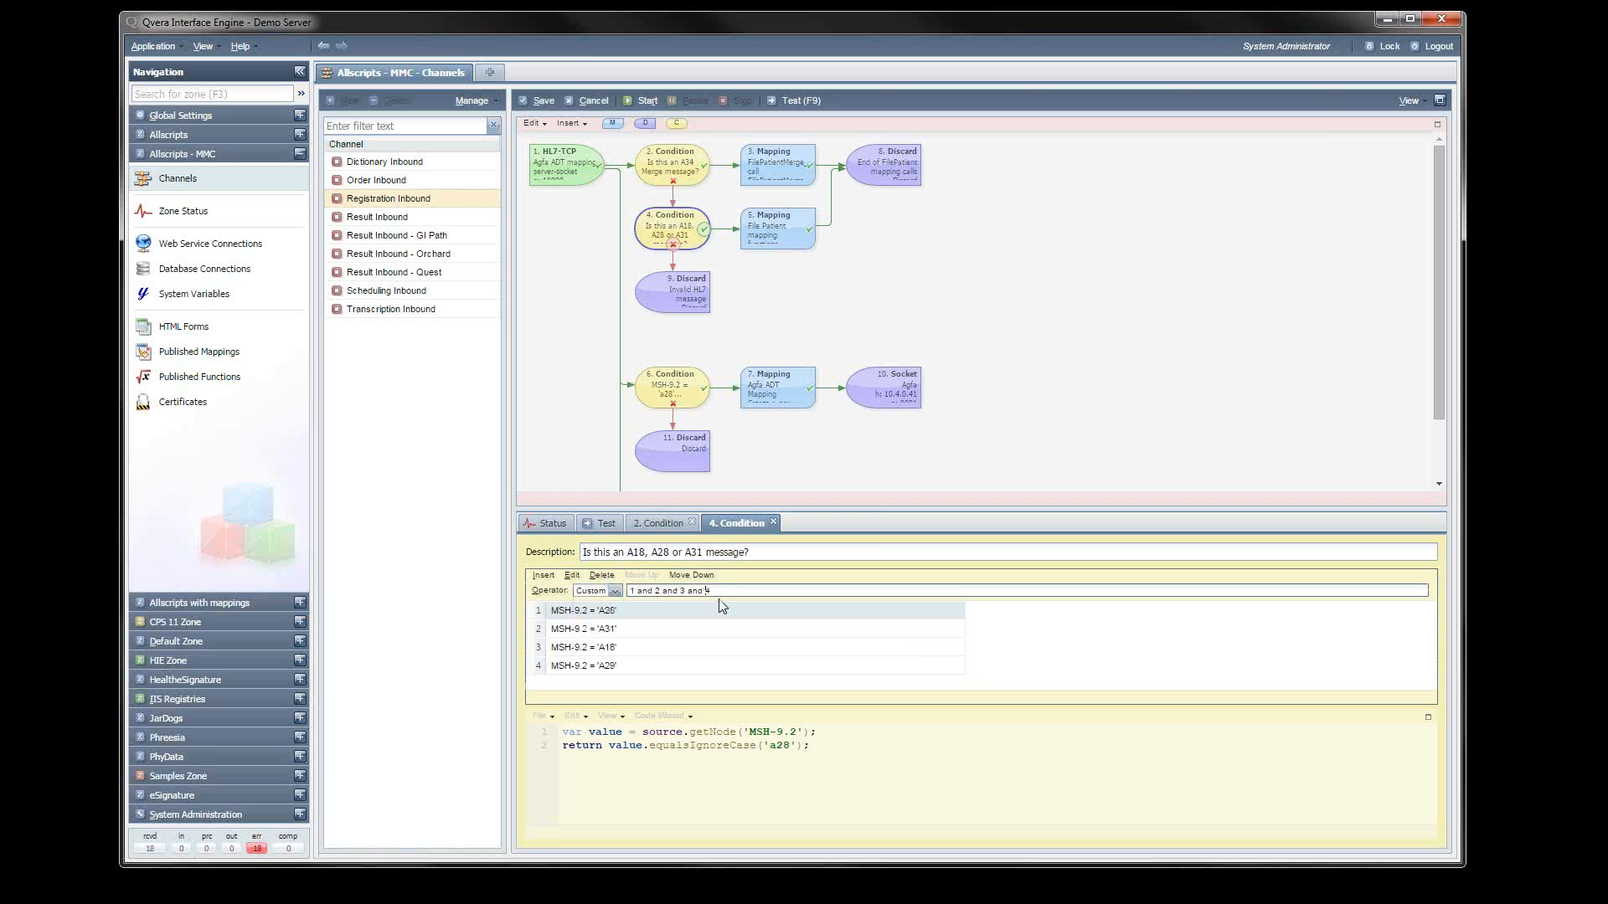
pyautogui.press('BackSpace')
pyautogui.press('BackSpace')
pyautogui.press('BackSpace')
pyautogui.write('or')
pyautogui.press('BackSpace')
pyautogui.write('(1 or 2)')
pyautogui.press('BackSpace')
pyautogui.press('BackSpace')
pyautogui.write('and')
pyautogui.click(619, 592)
pyautogui.click(624, 630)
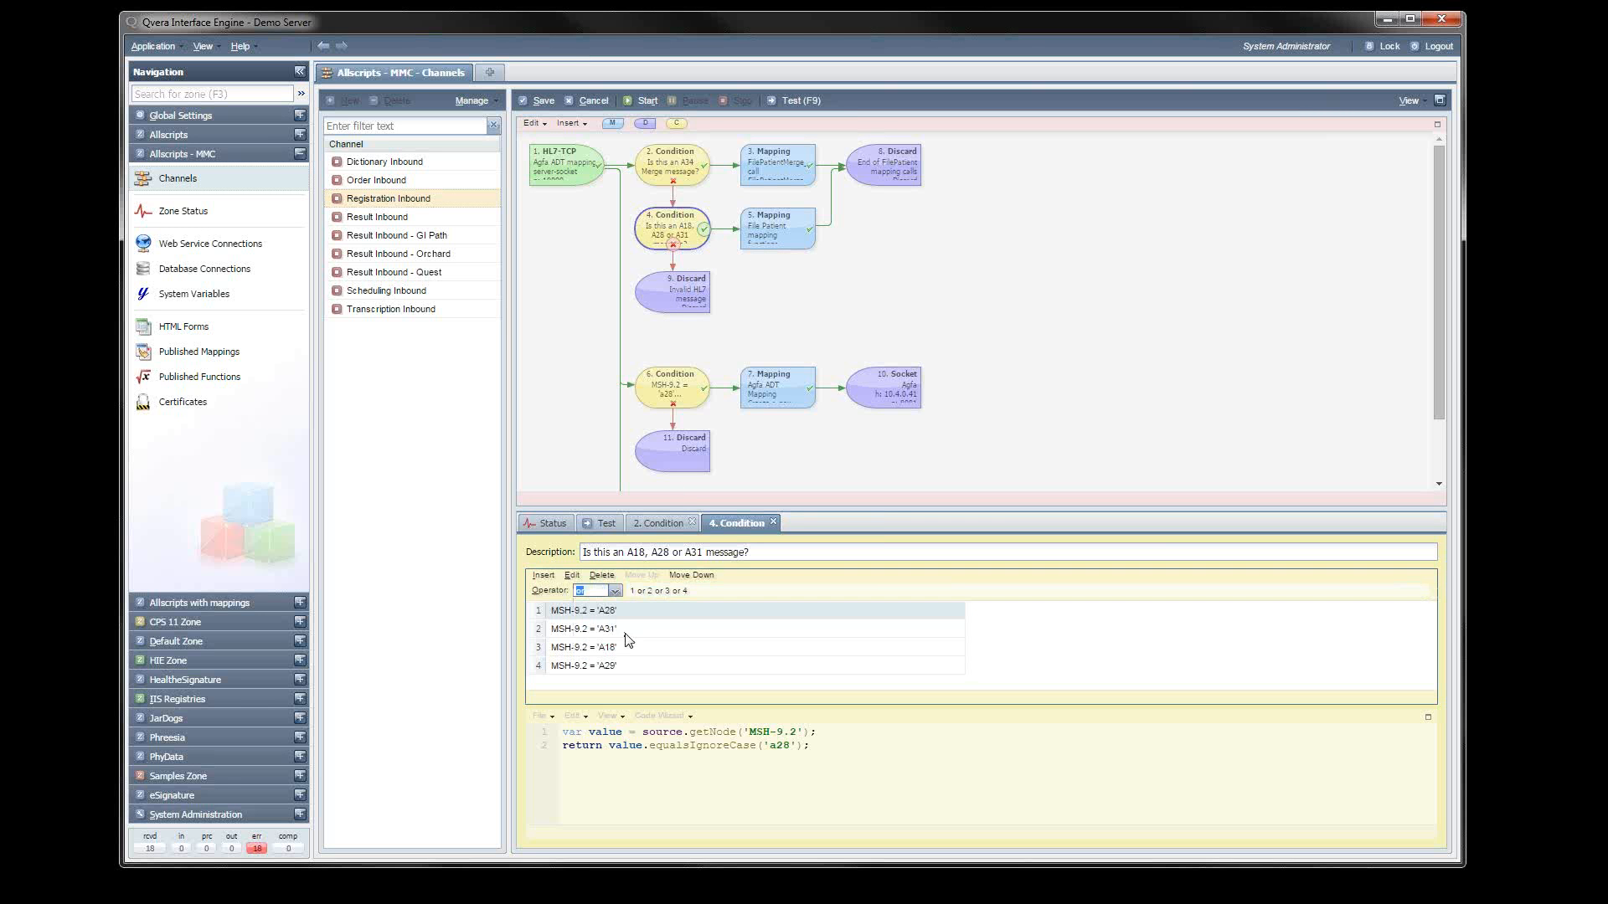
# Check the destination types of the Invalid HL7 message node, keeping Discard, and view the functions of the two patient mapping nodes.
pyautogui.click(680, 296)
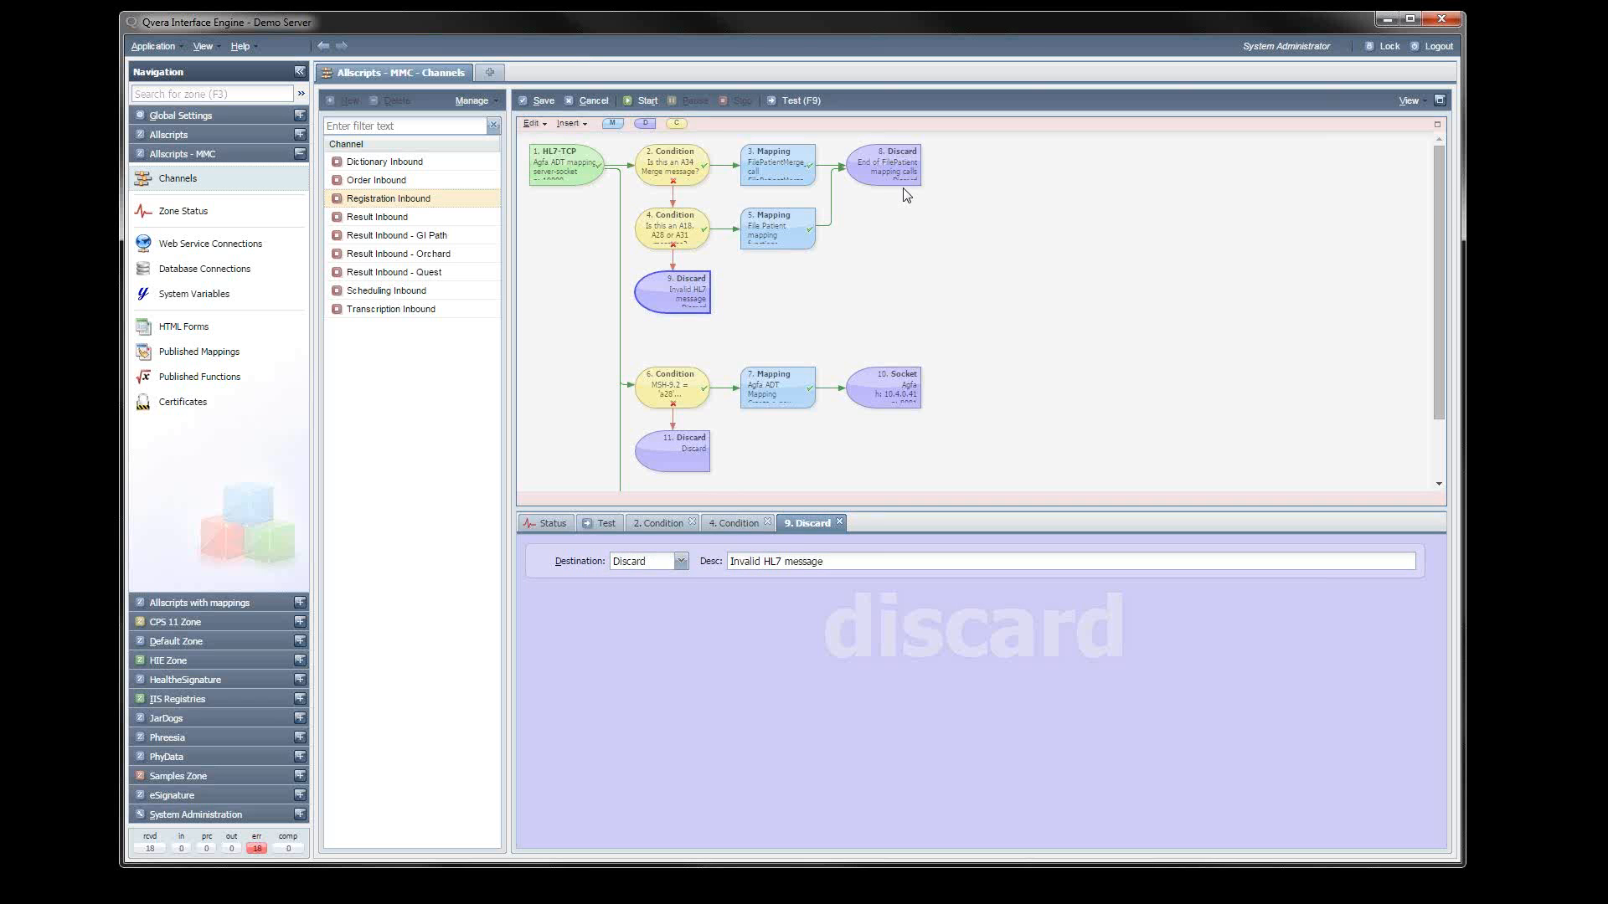
pyautogui.click(682, 563)
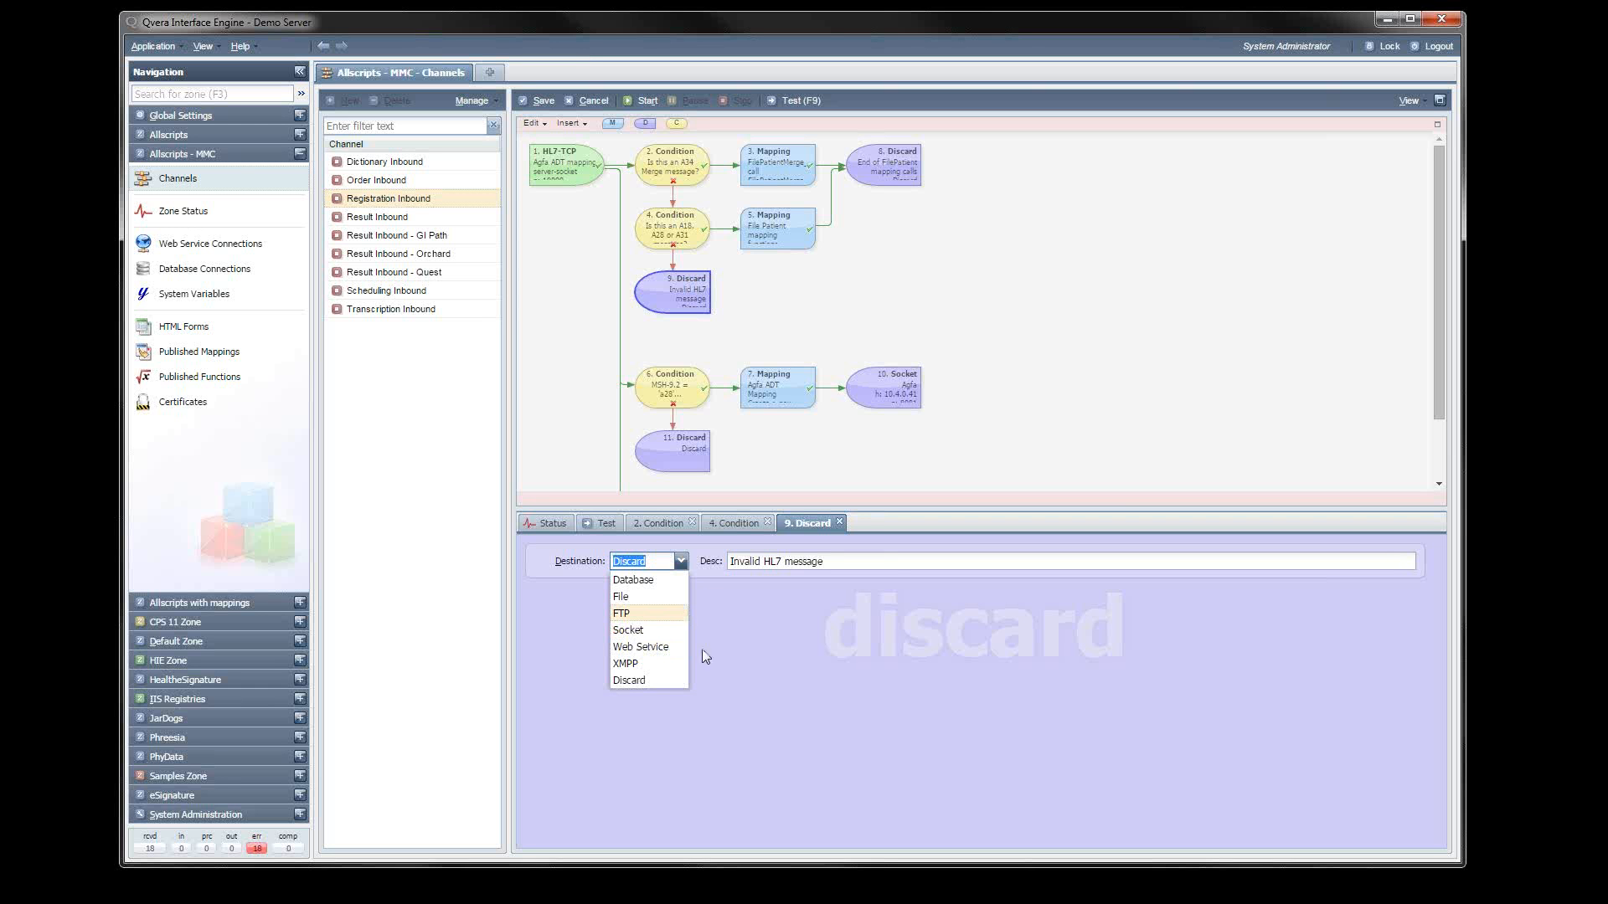
pyautogui.click(624, 680)
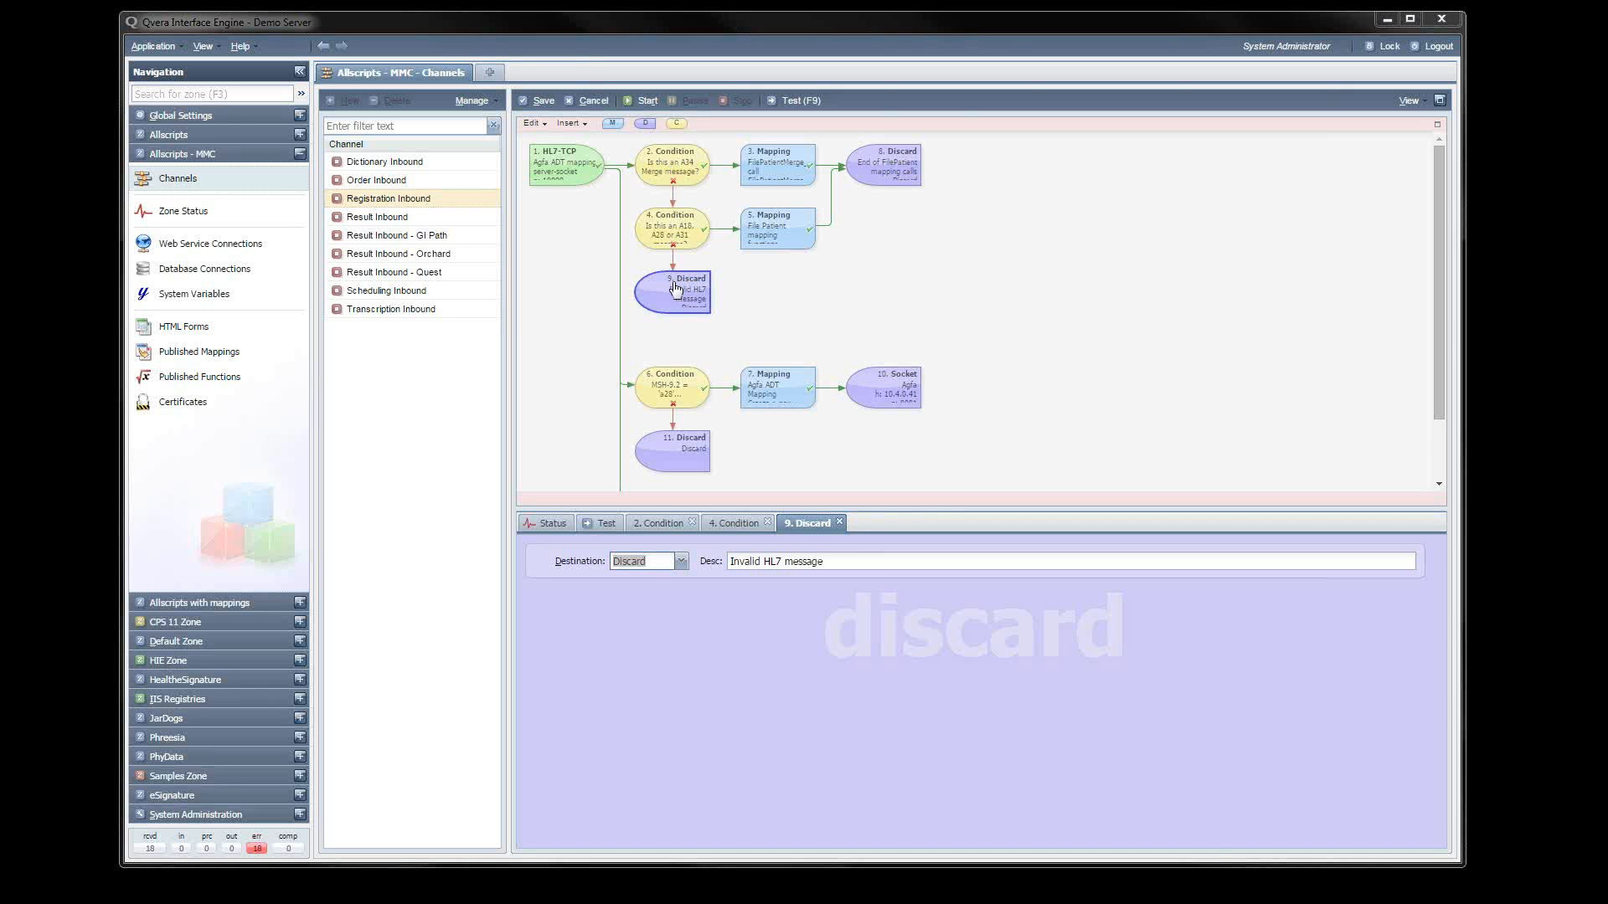
pyautogui.click(775, 172)
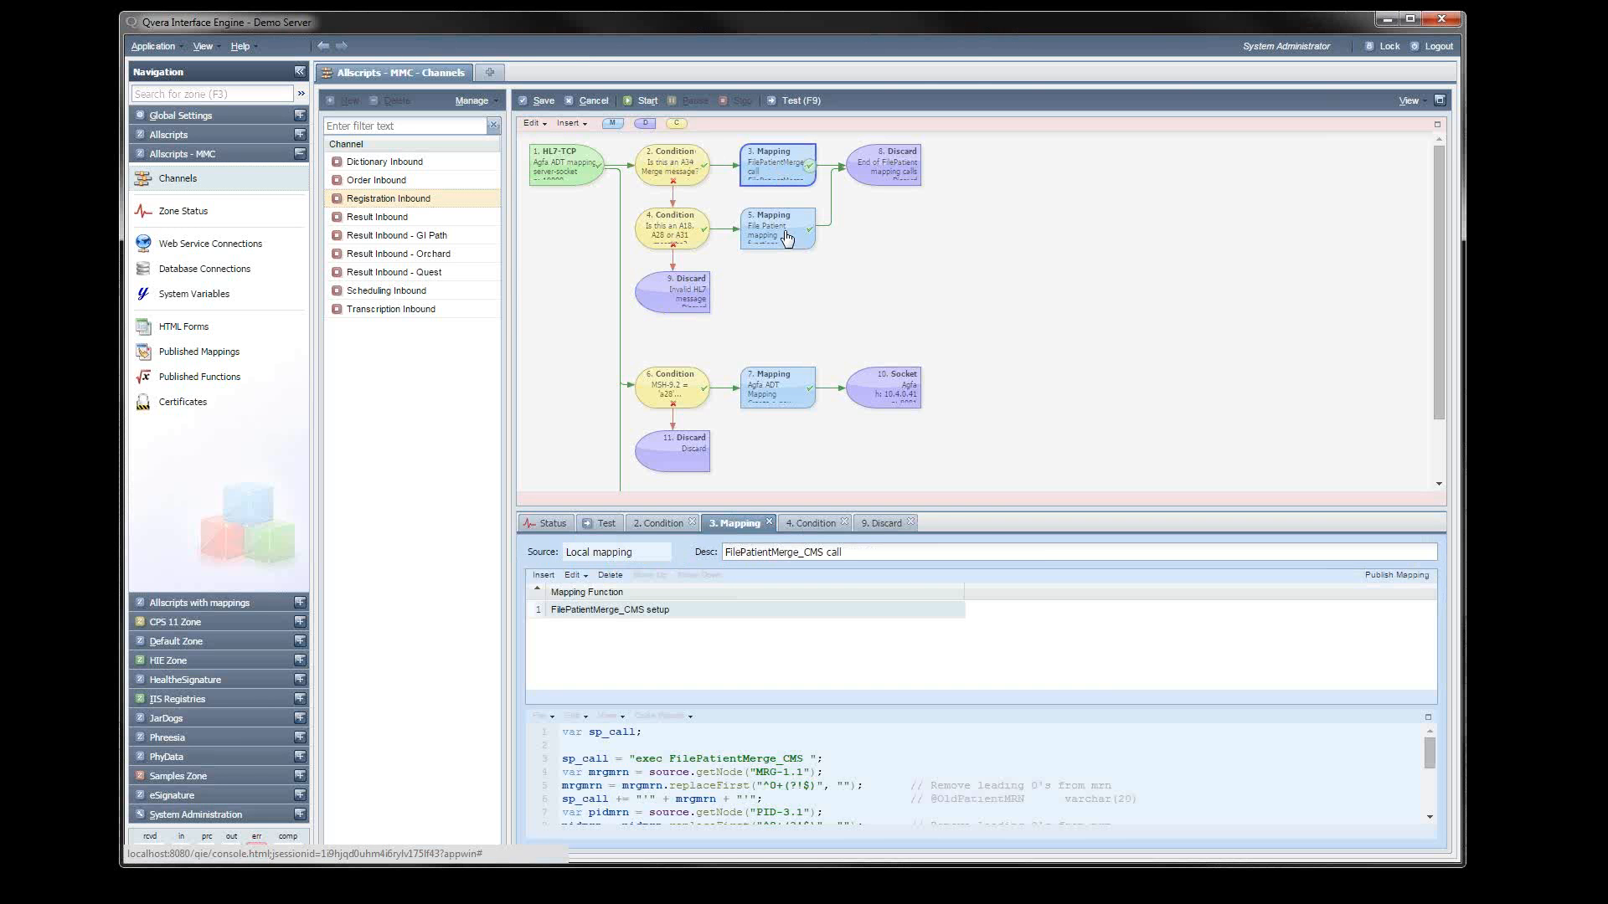
pyautogui.click(787, 238)
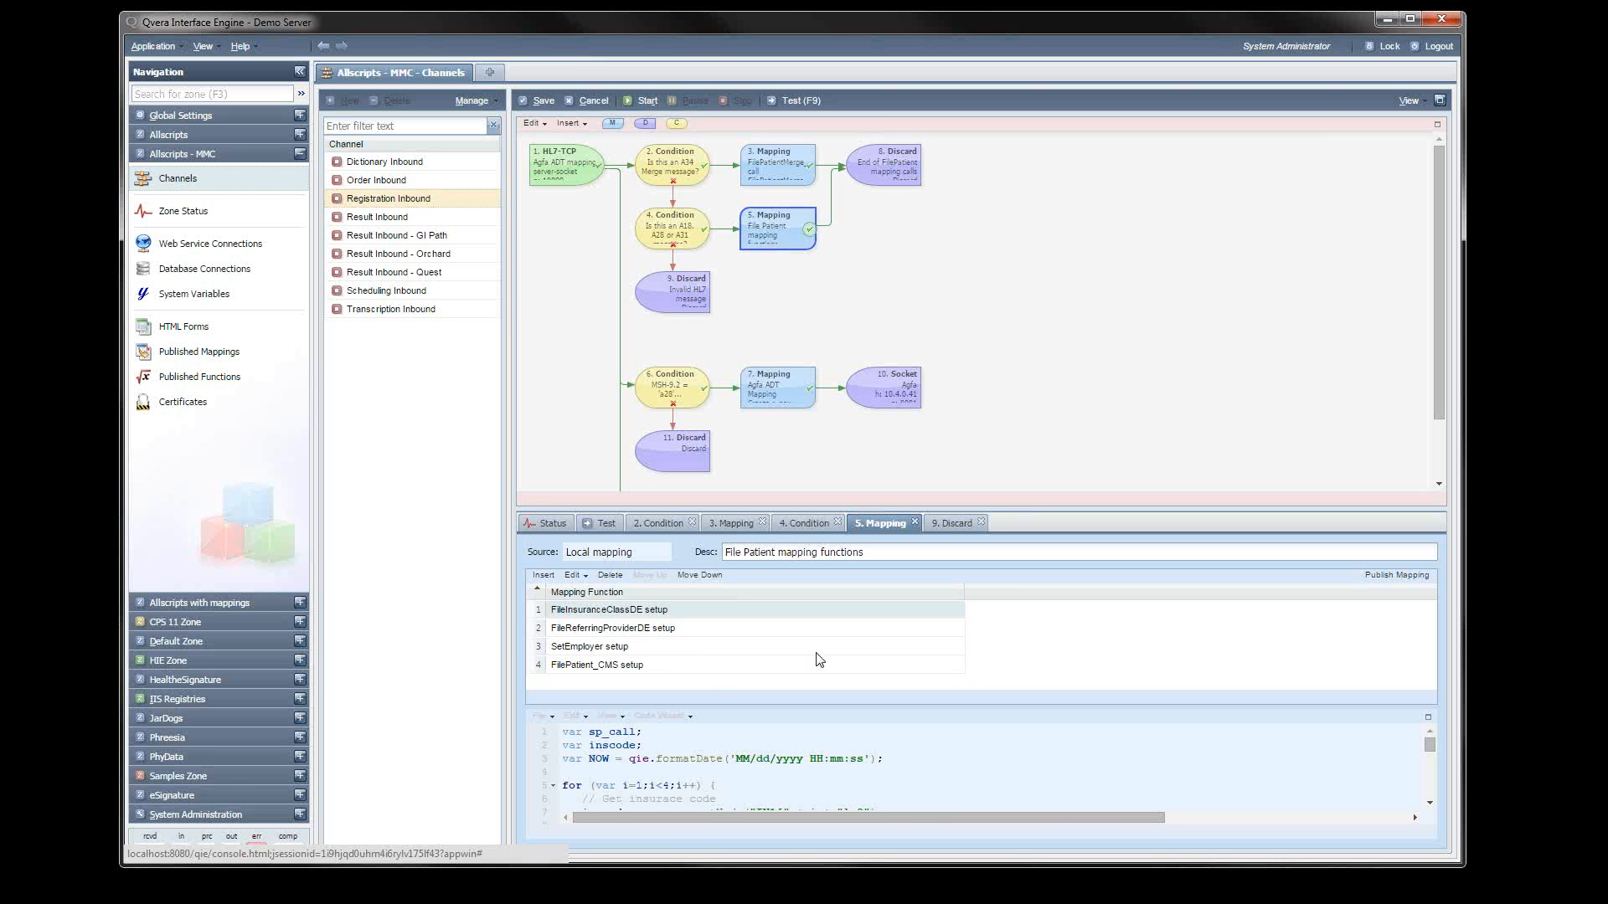
# Reopen the A34 merge node's MSH-9 condition and check the available comparison operators, keeping Equal (=).
pyautogui.click(668, 161)
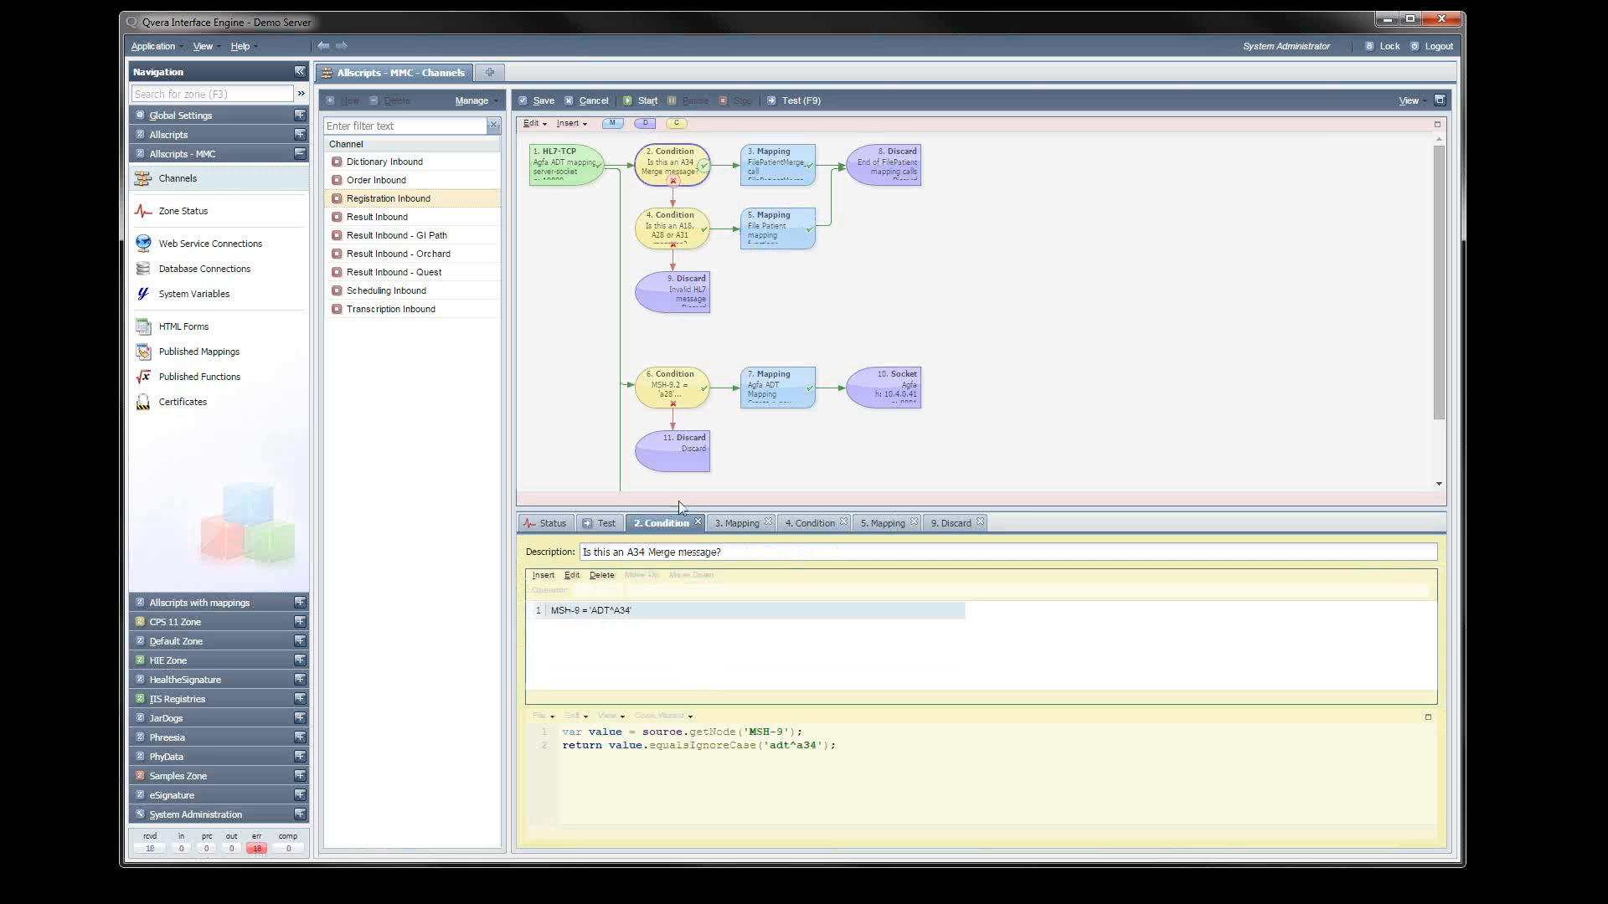
pyautogui.doubleClick(590, 610)
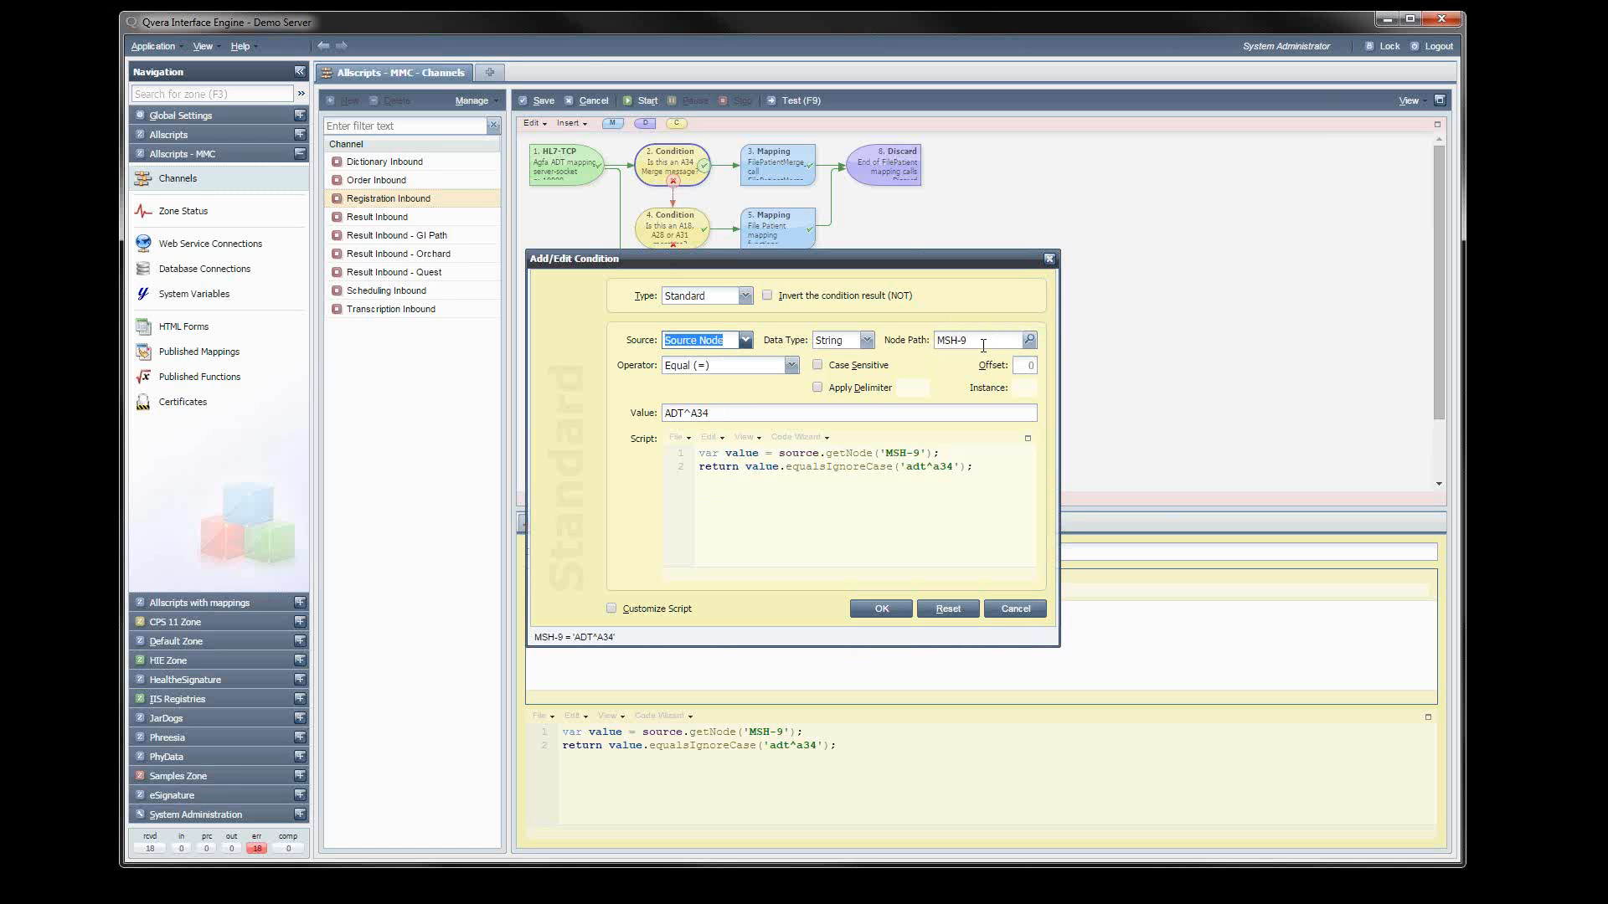
pyautogui.click(791, 366)
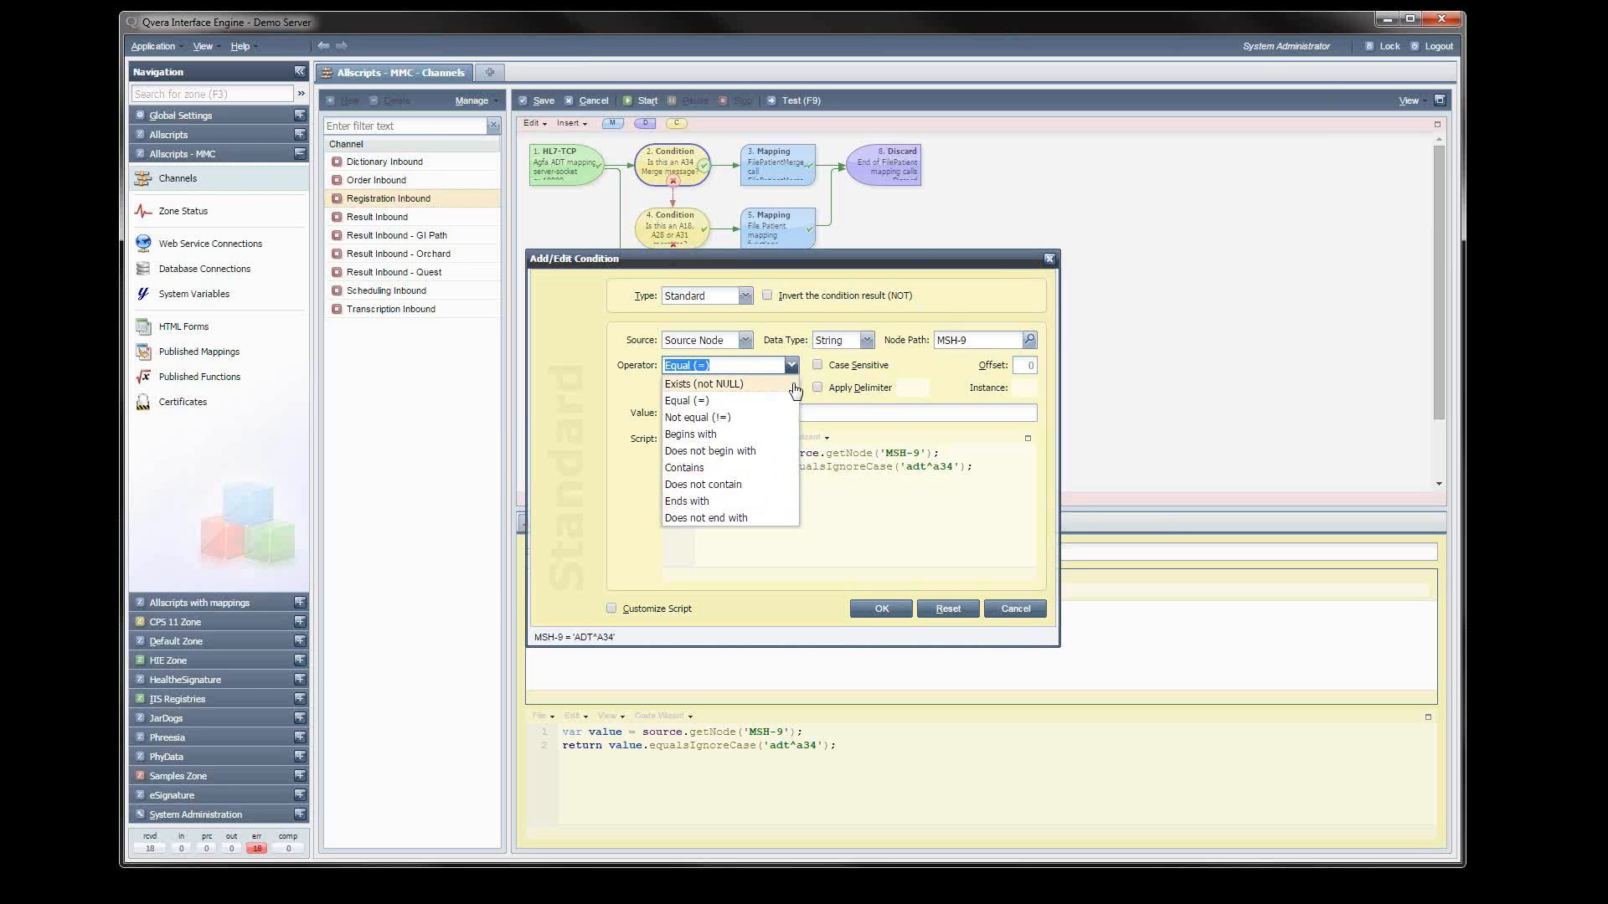
pyautogui.click(572, 377)
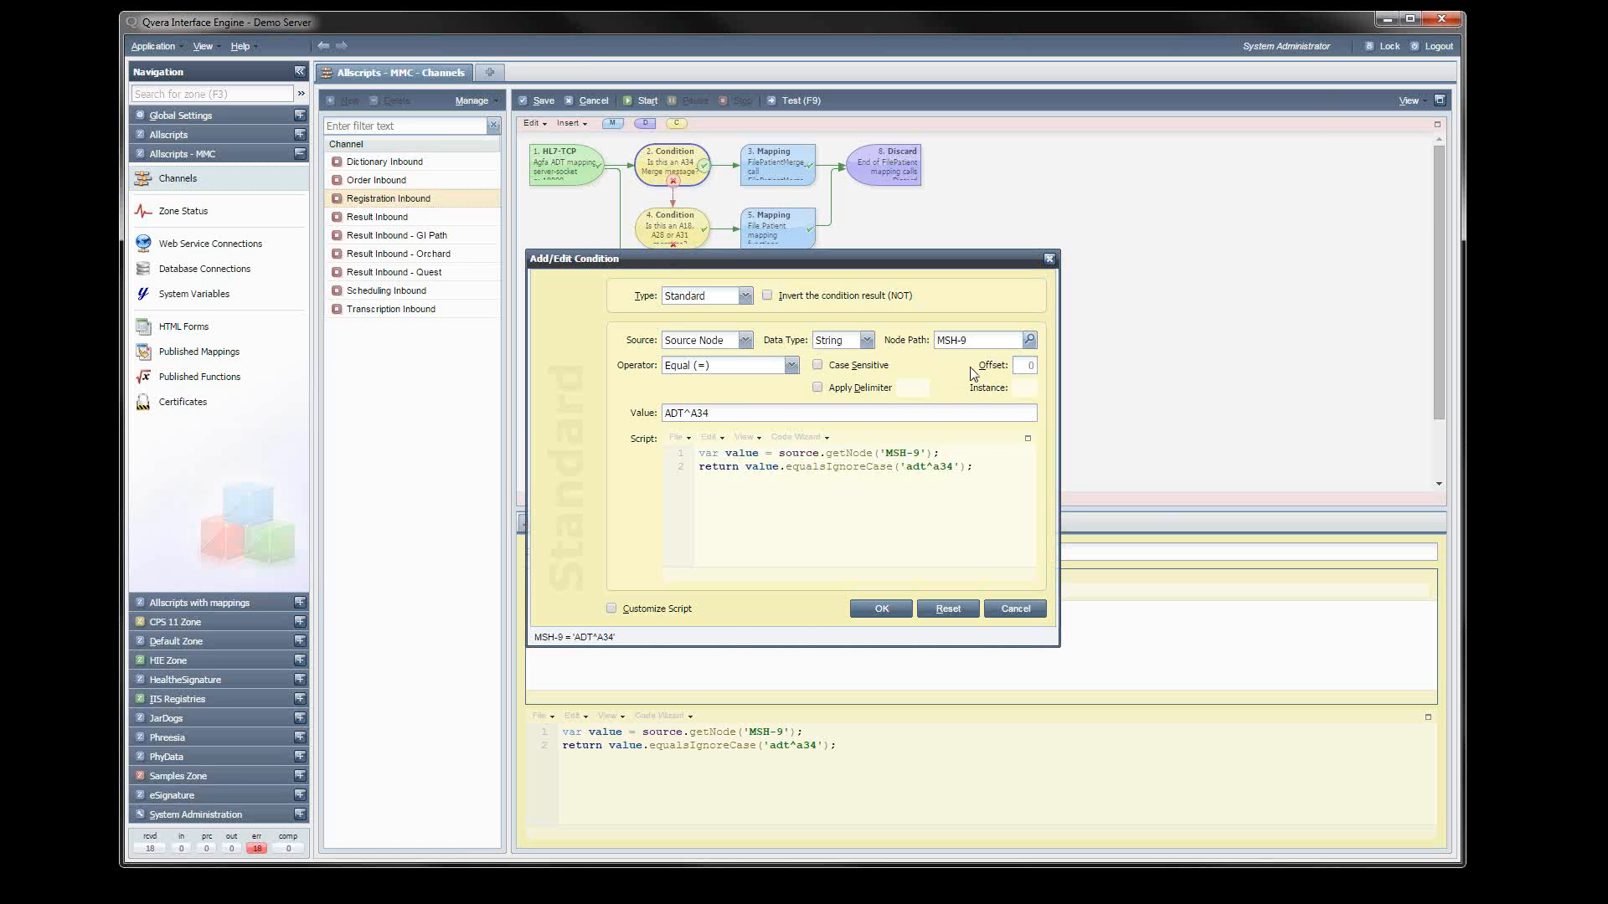
# Enable script customization for the A34 merge node's MSH-9 condition and add the invalid line ";alsjdf;ljsdflj" below the return statement.
pyautogui.doubleClick(985, 469)
pyautogui.hotkey('ctrl', 'a')
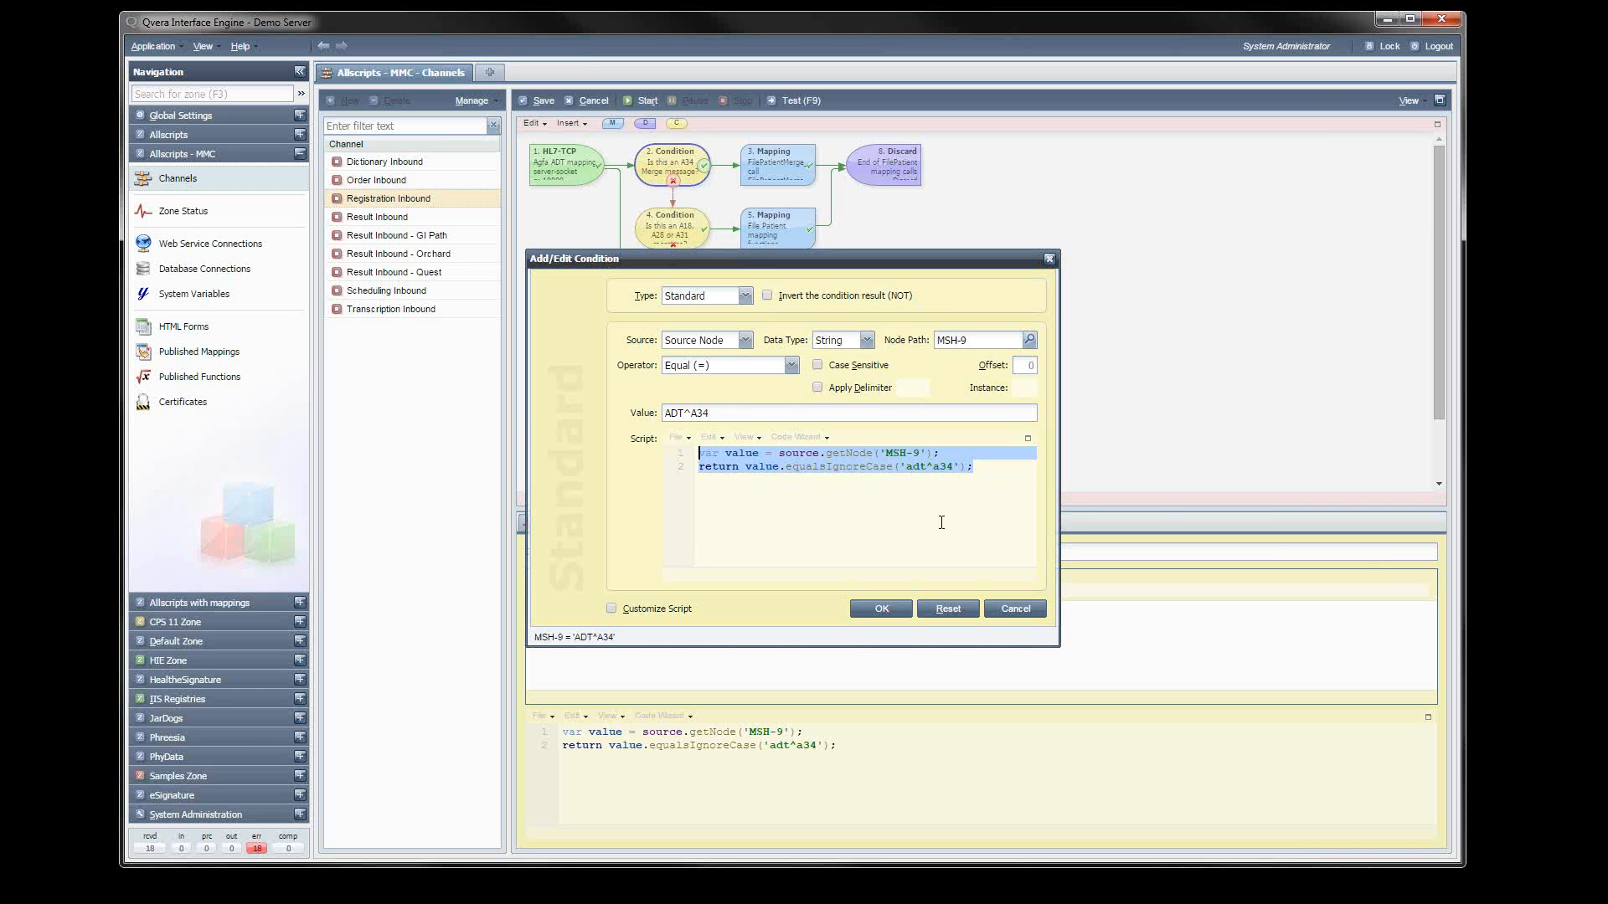
pyautogui.click(883, 506)
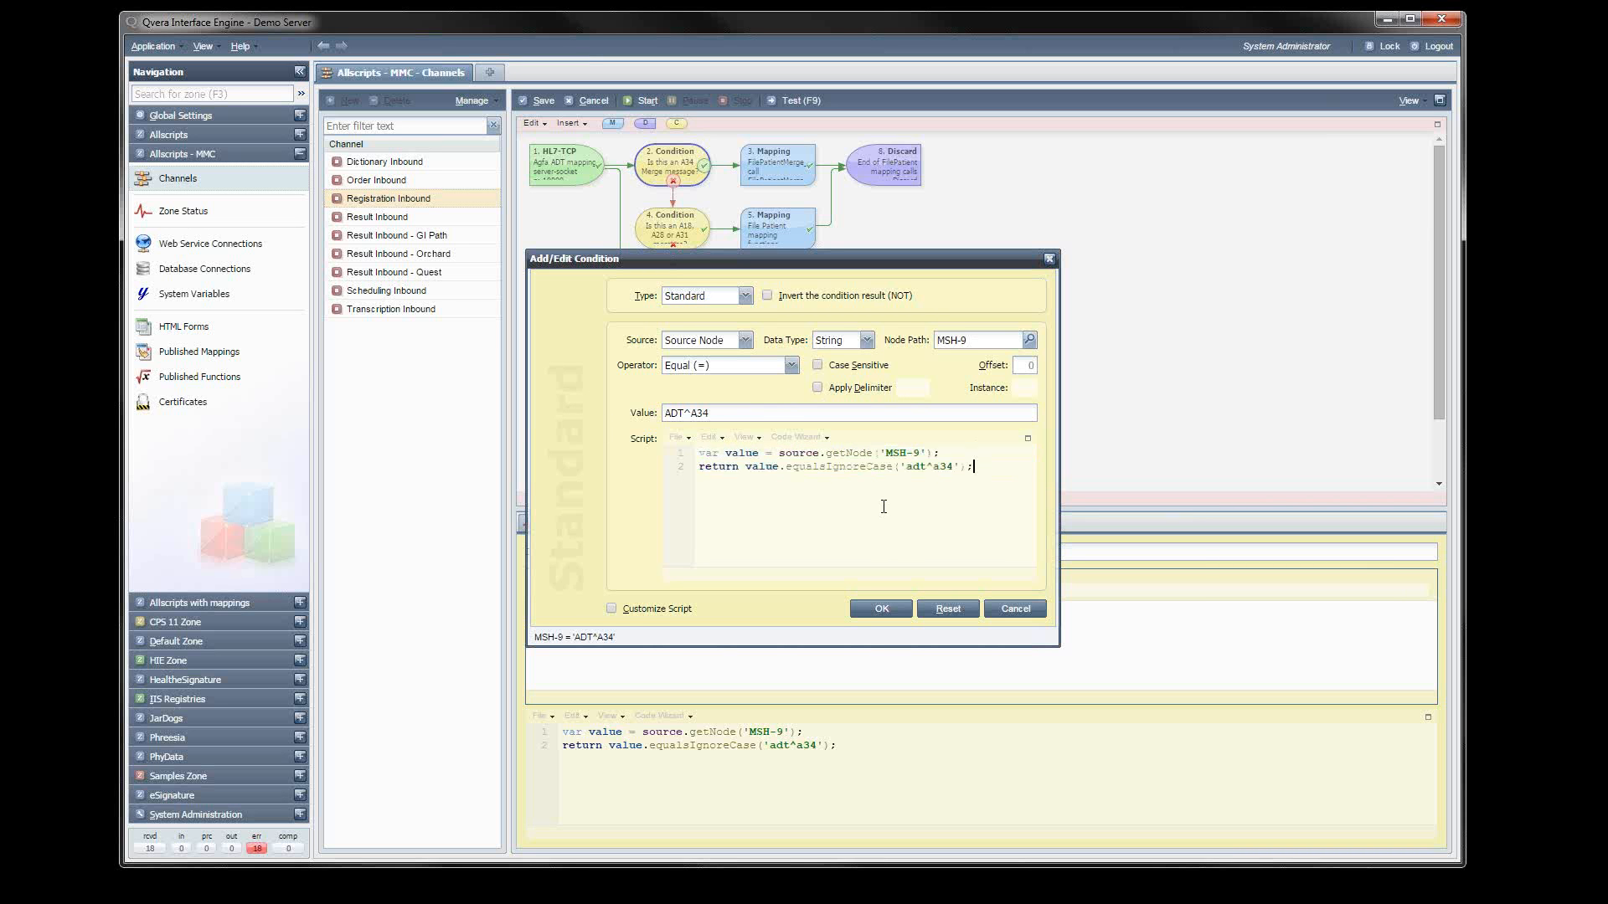
pyautogui.click(613, 609)
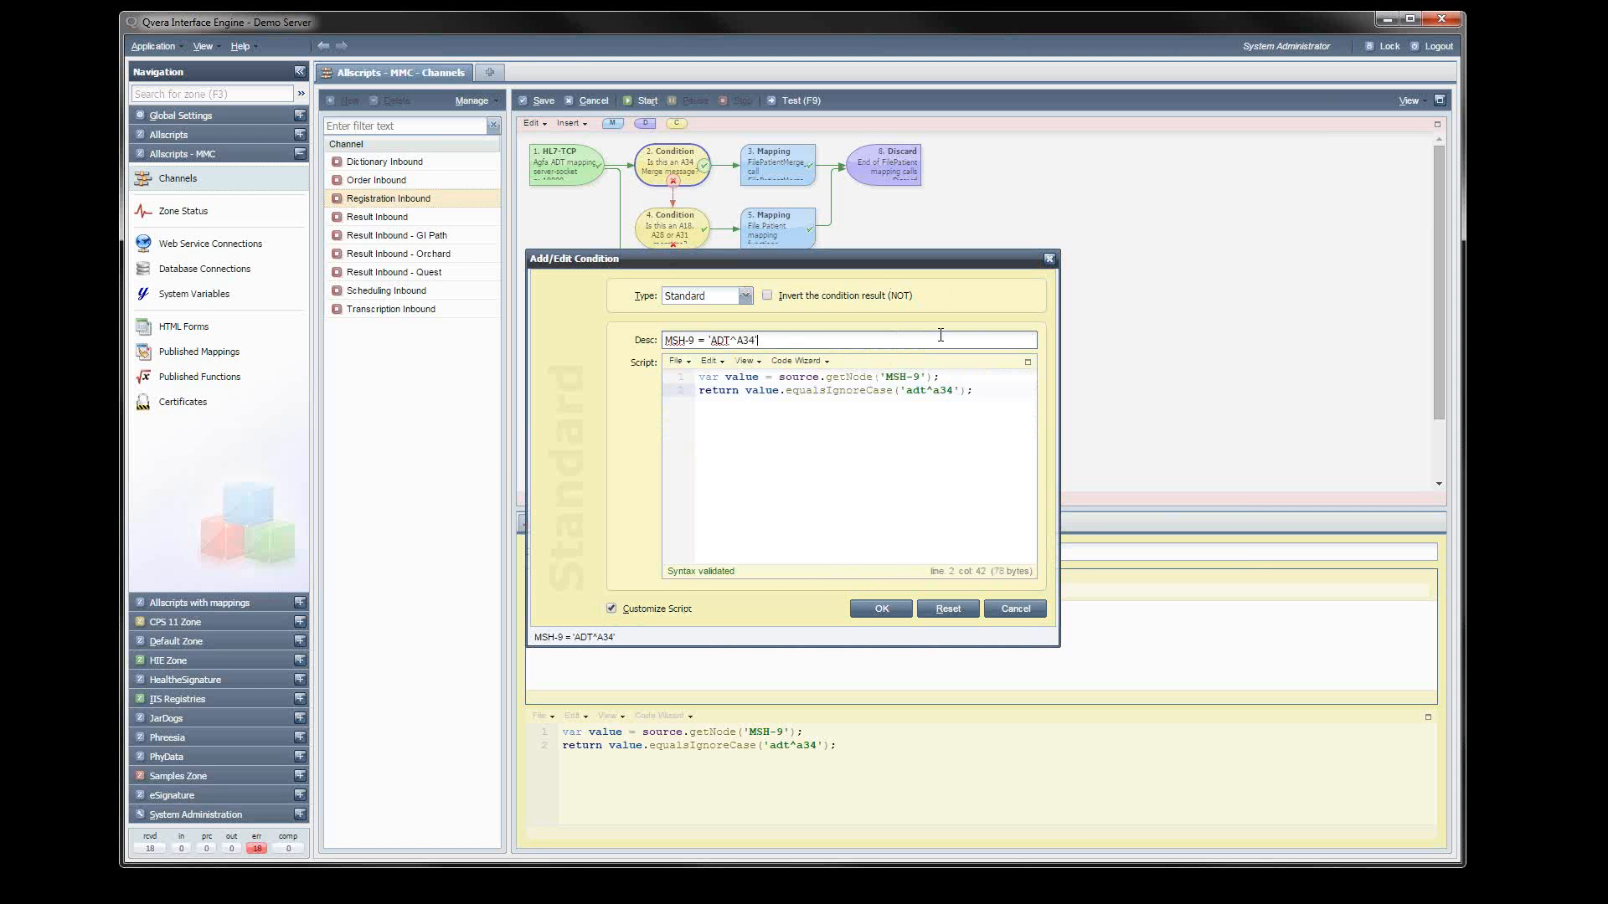
pyautogui.click(976, 402)
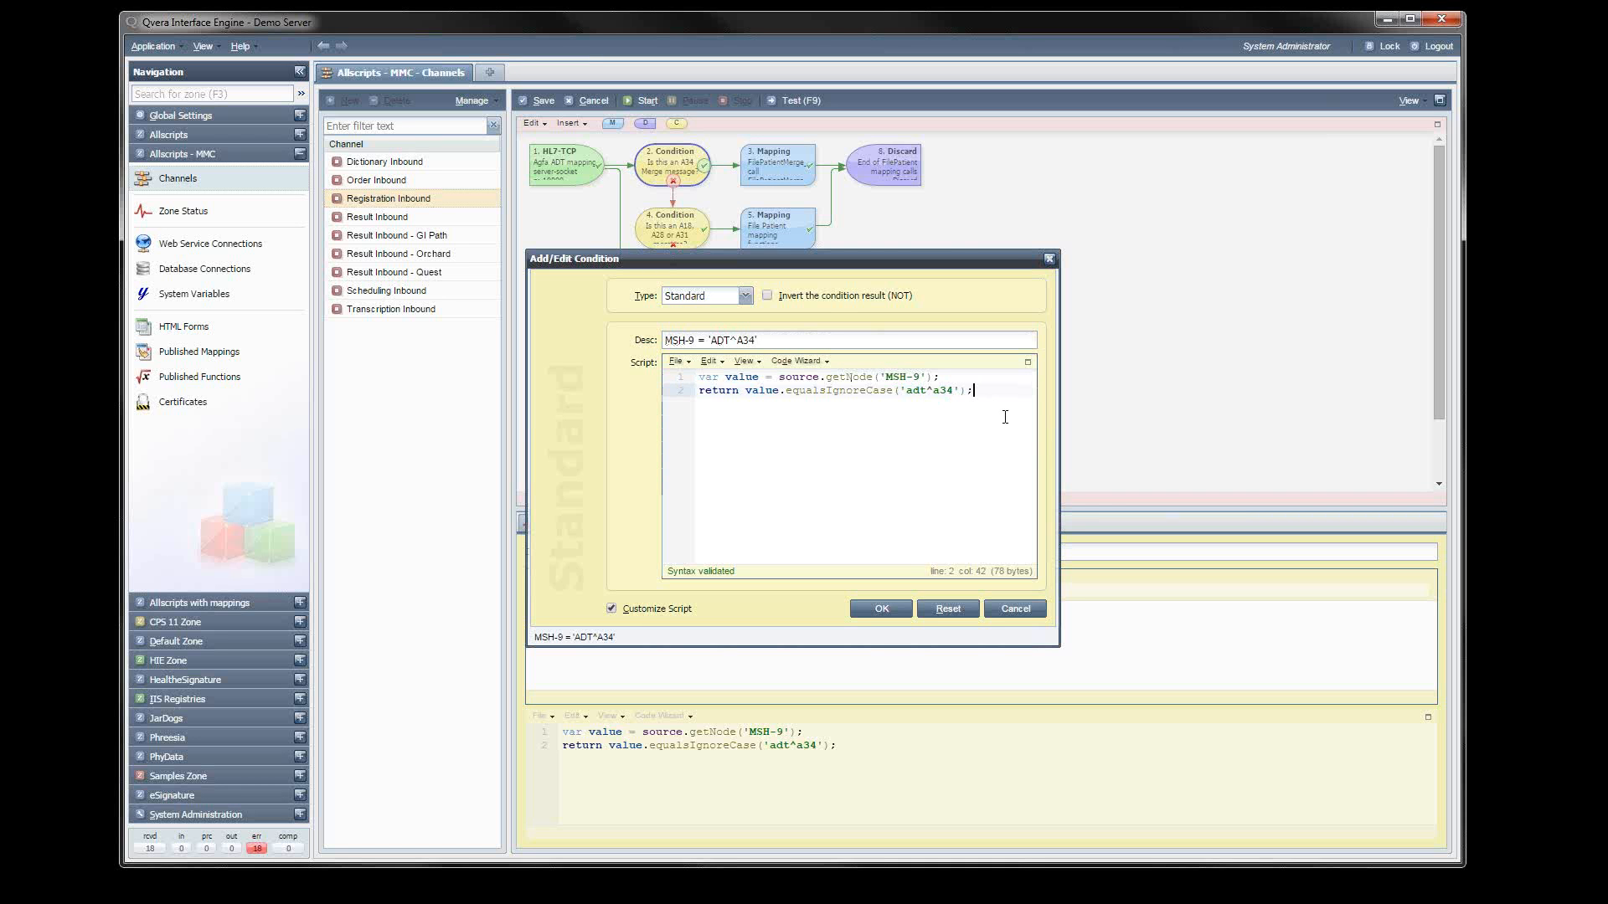
pyautogui.press('Return')
pyautogui.write(';alsjdf;ljsdflj')
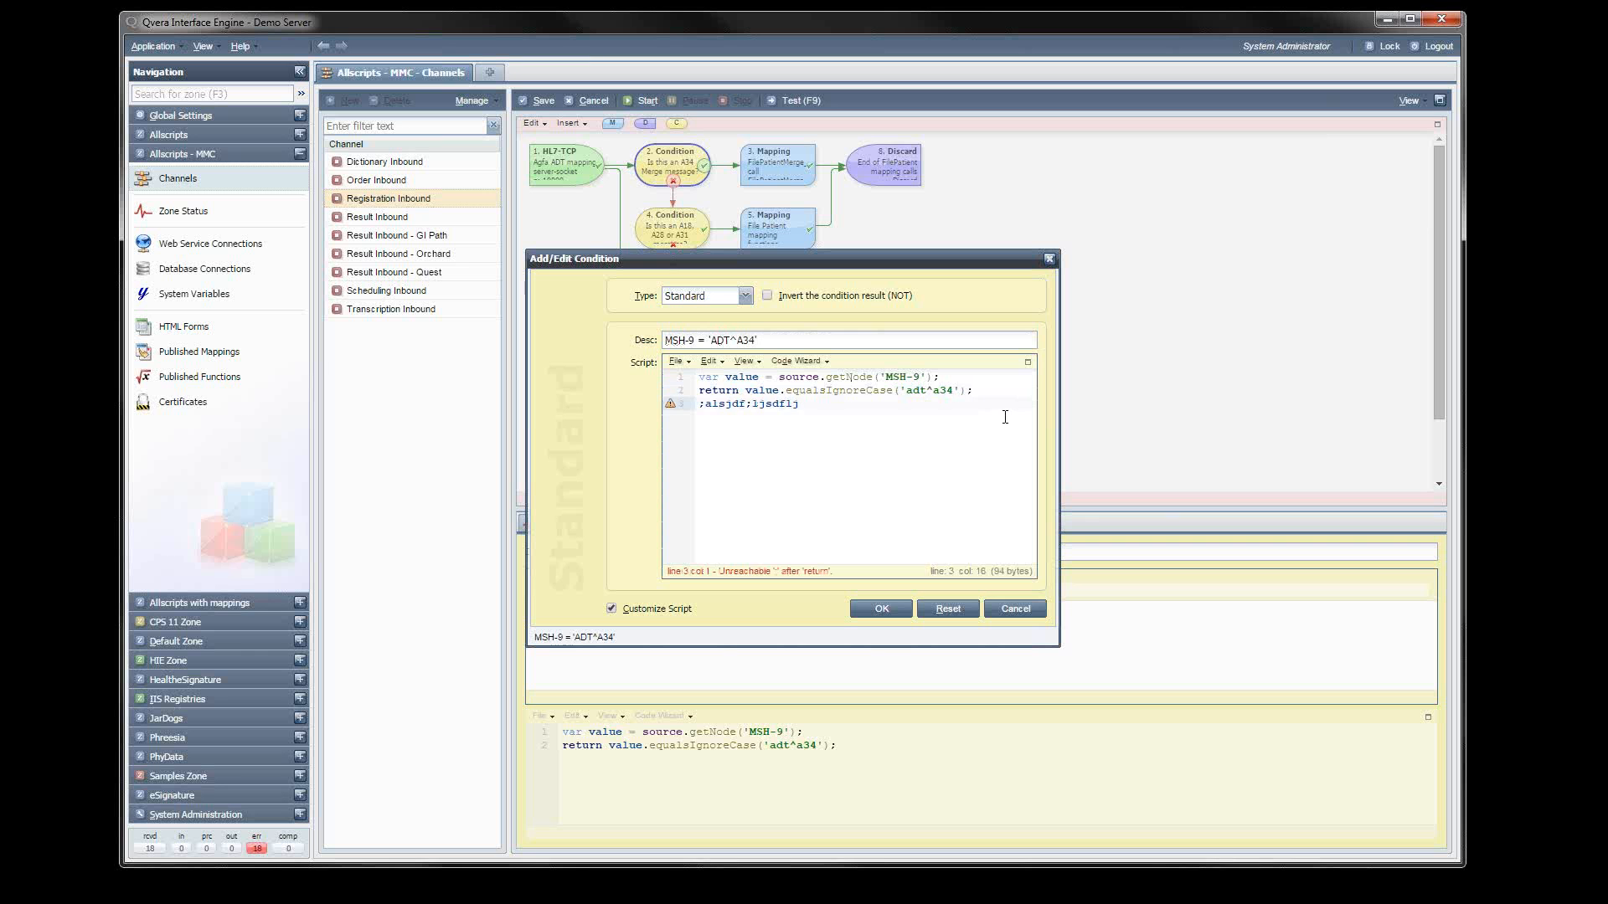
# Remove the invalid line and the end of the return statement from the script, and discard the condition edits.
pyautogui.press('BackSpace')
pyautogui.press('BackSpace')
pyautogui.press('BackSpace')
pyautogui.press('BackSpace')
pyautogui.press('BackSpace')
pyautogui.press('BackSpace')
pyautogui.press('BackSpace')
pyautogui.press('BackSpace')
pyautogui.press('BackSpace')
pyautogui.press('BackSpace')
pyautogui.press('BackSpace')
pyautogui.press('BackSpace')
pyautogui.press('BackSpace')
pyautogui.press('BackSpace')
pyautogui.press('BackSpace')
pyautogui.press('BackSpace')
pyautogui.press('BackSpace')
pyautogui.press('BackSpace')
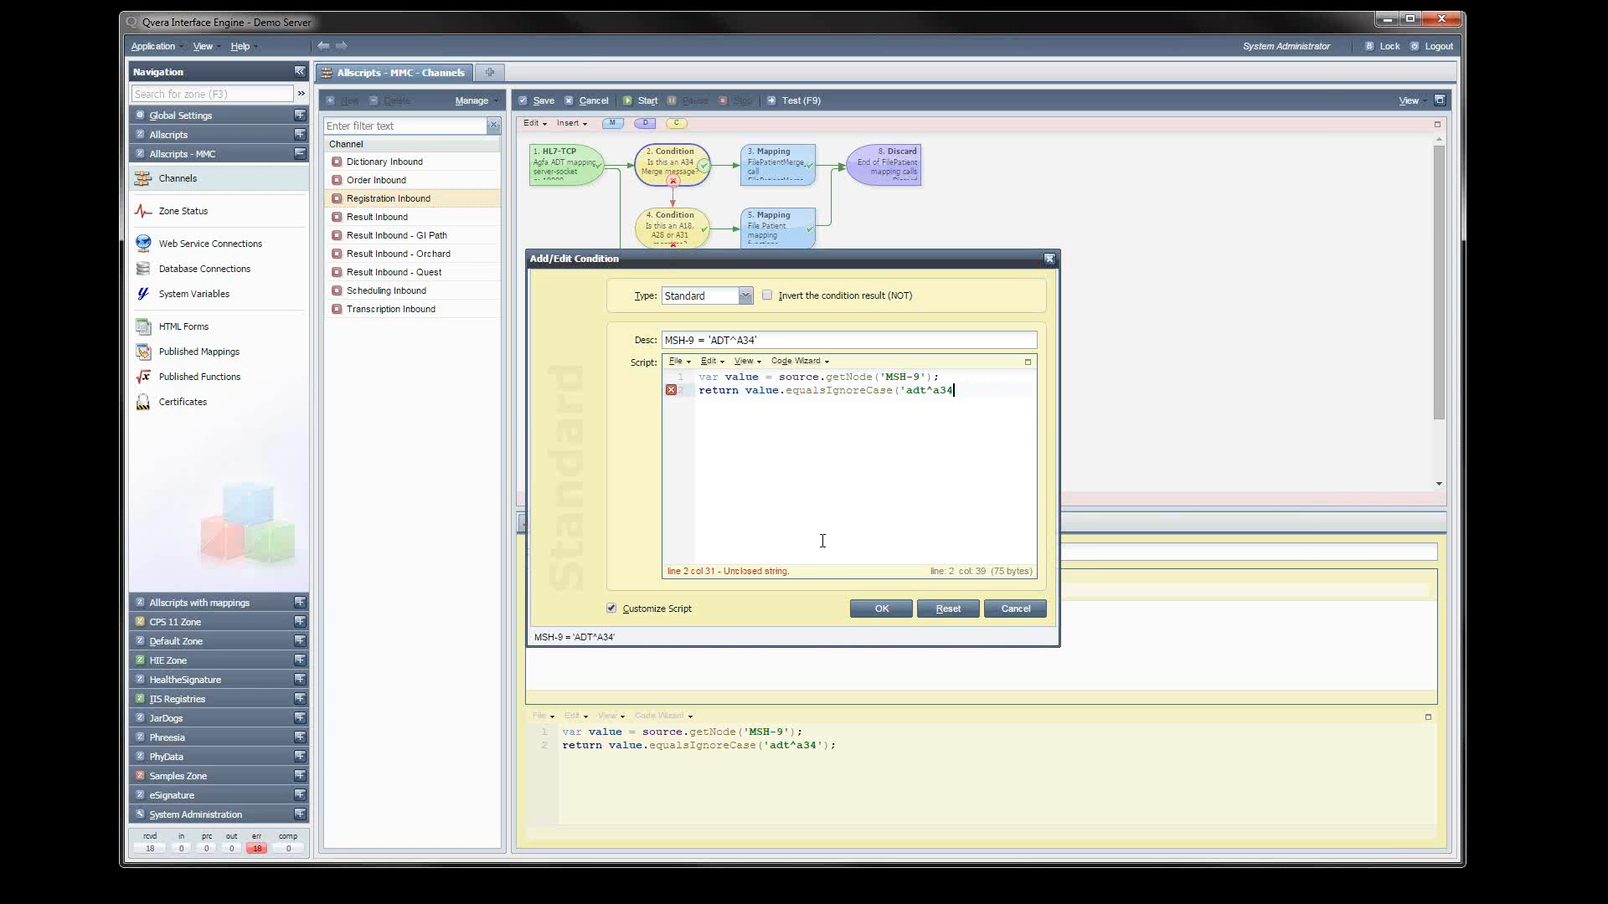
pyautogui.click(1014, 610)
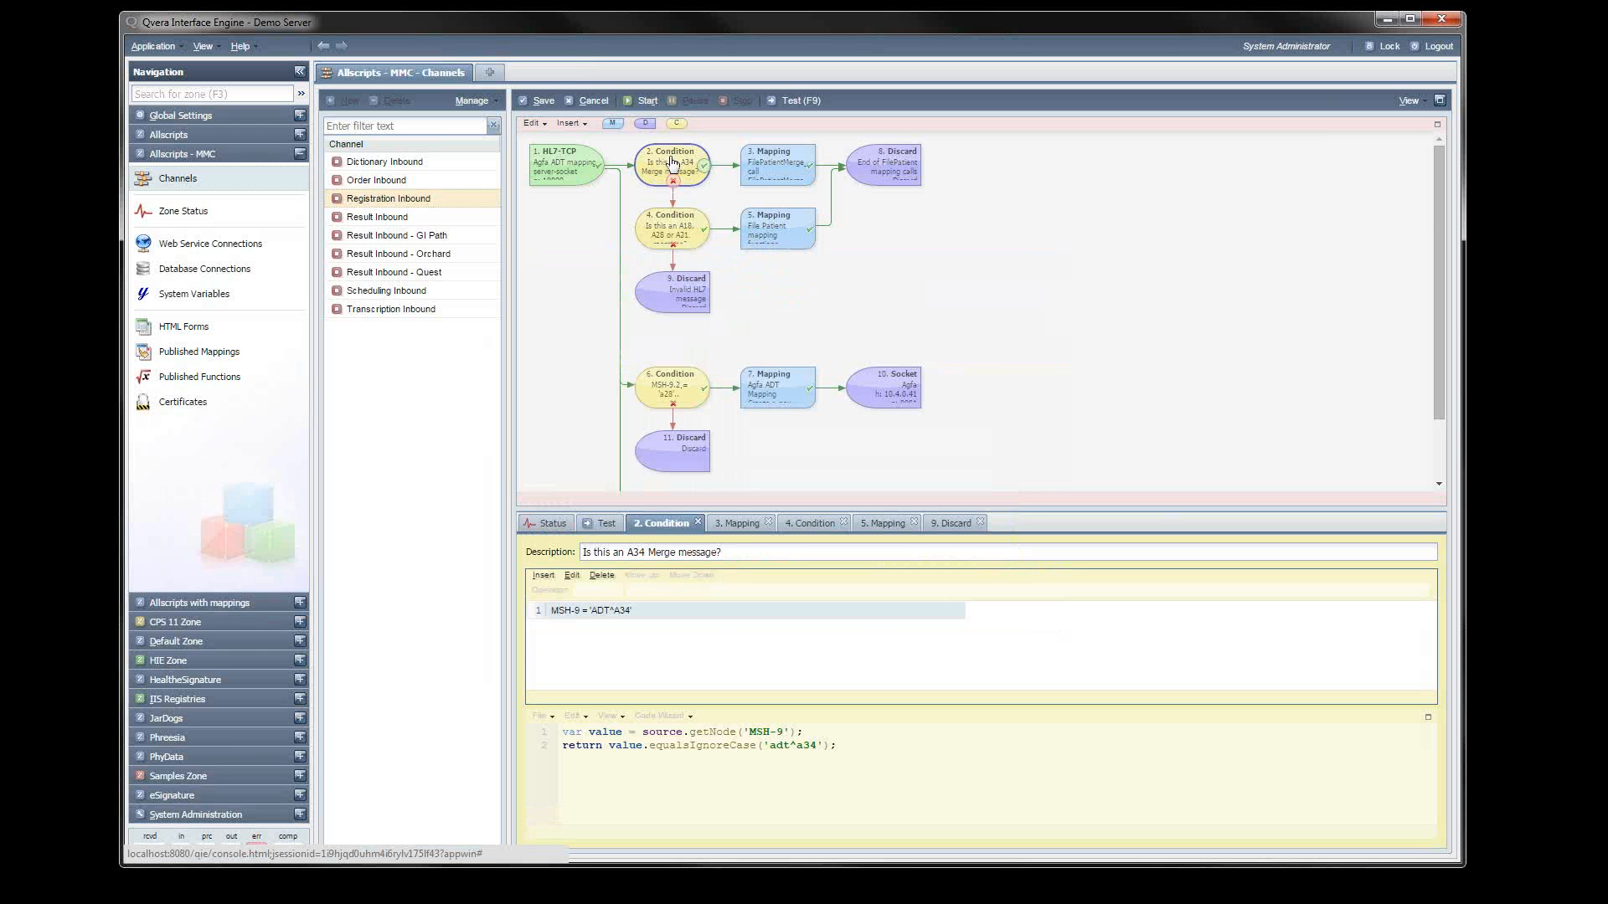
# Reopen the MSH-9 condition, enable script customization, and surround the script's first line with a for loop using the Code Wizard.
pyautogui.doubleClick(592, 614)
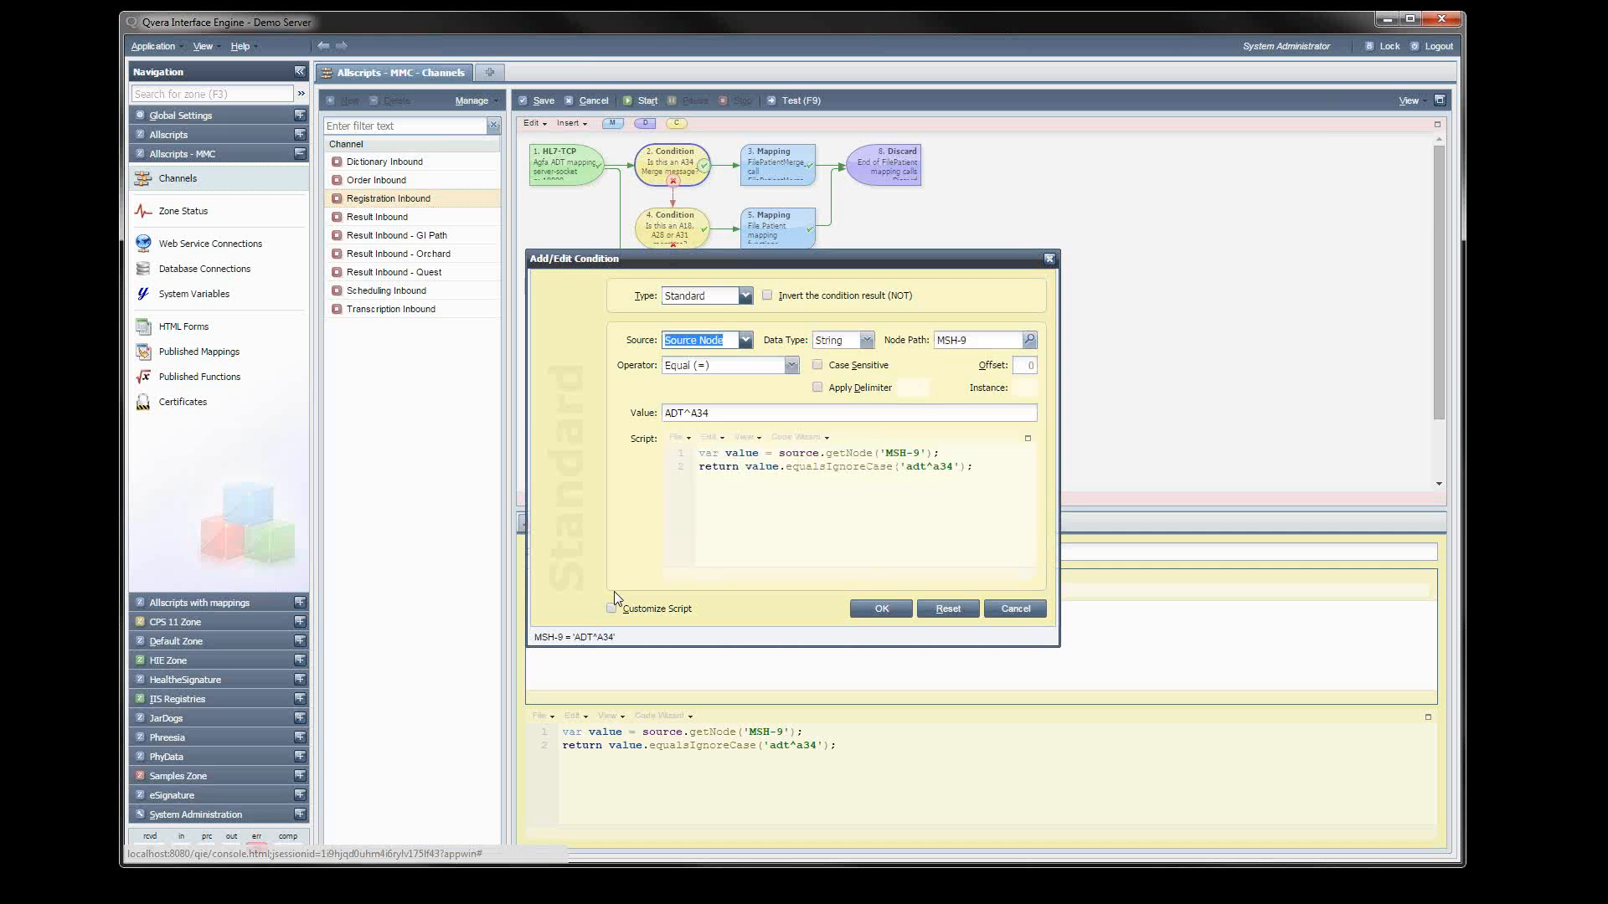
pyautogui.click(610, 610)
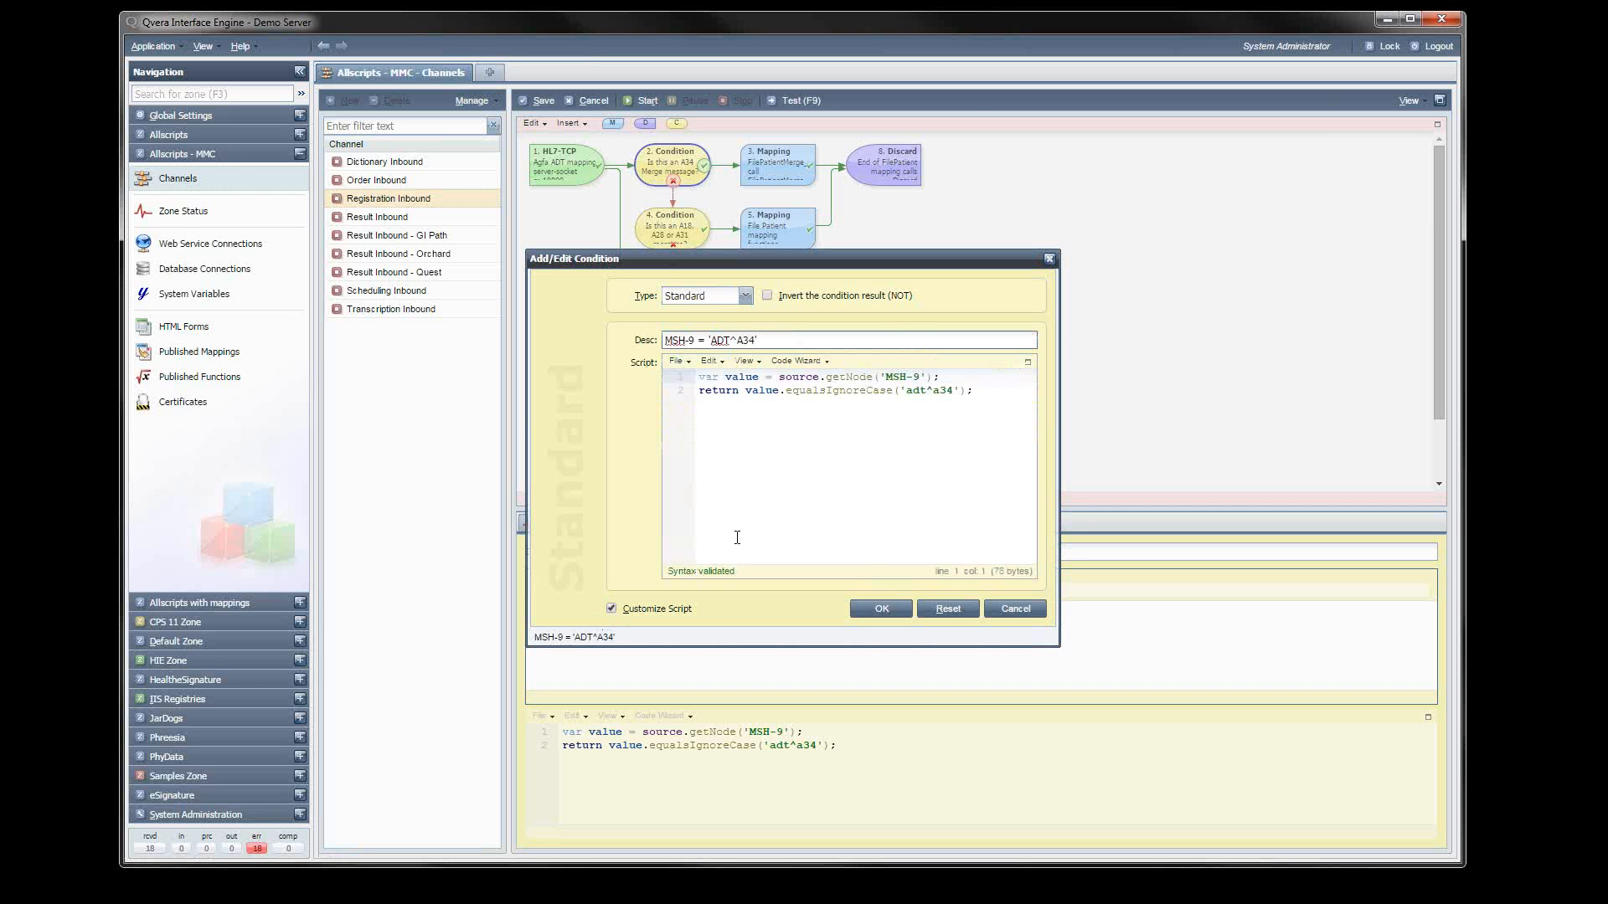
pyautogui.click(826, 362)
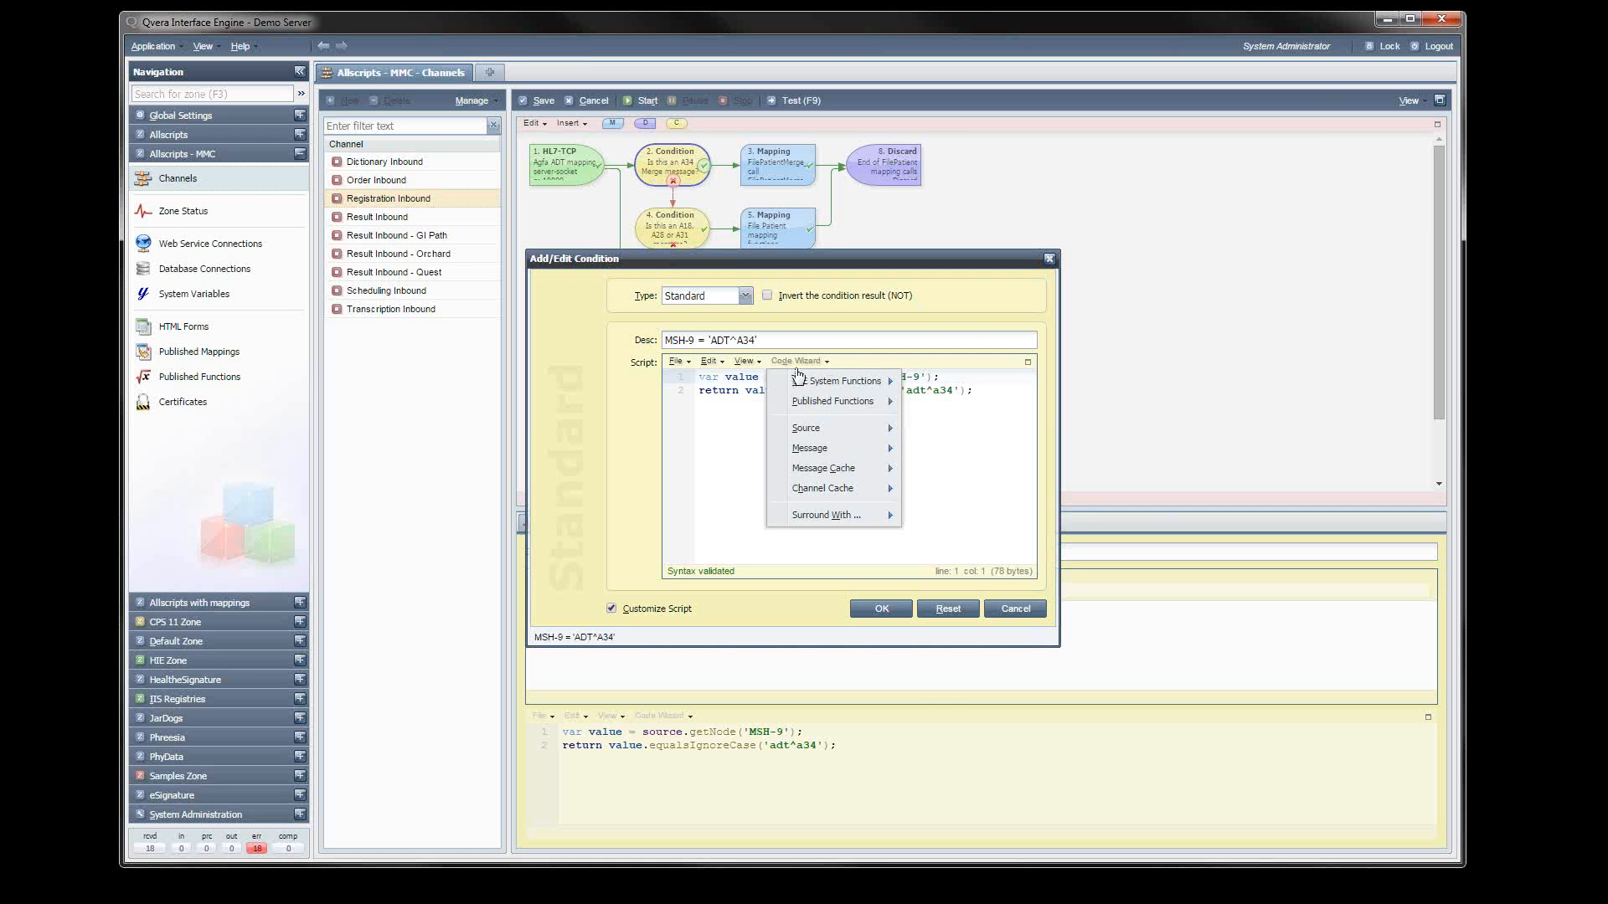
pyautogui.moveTo(887, 512)
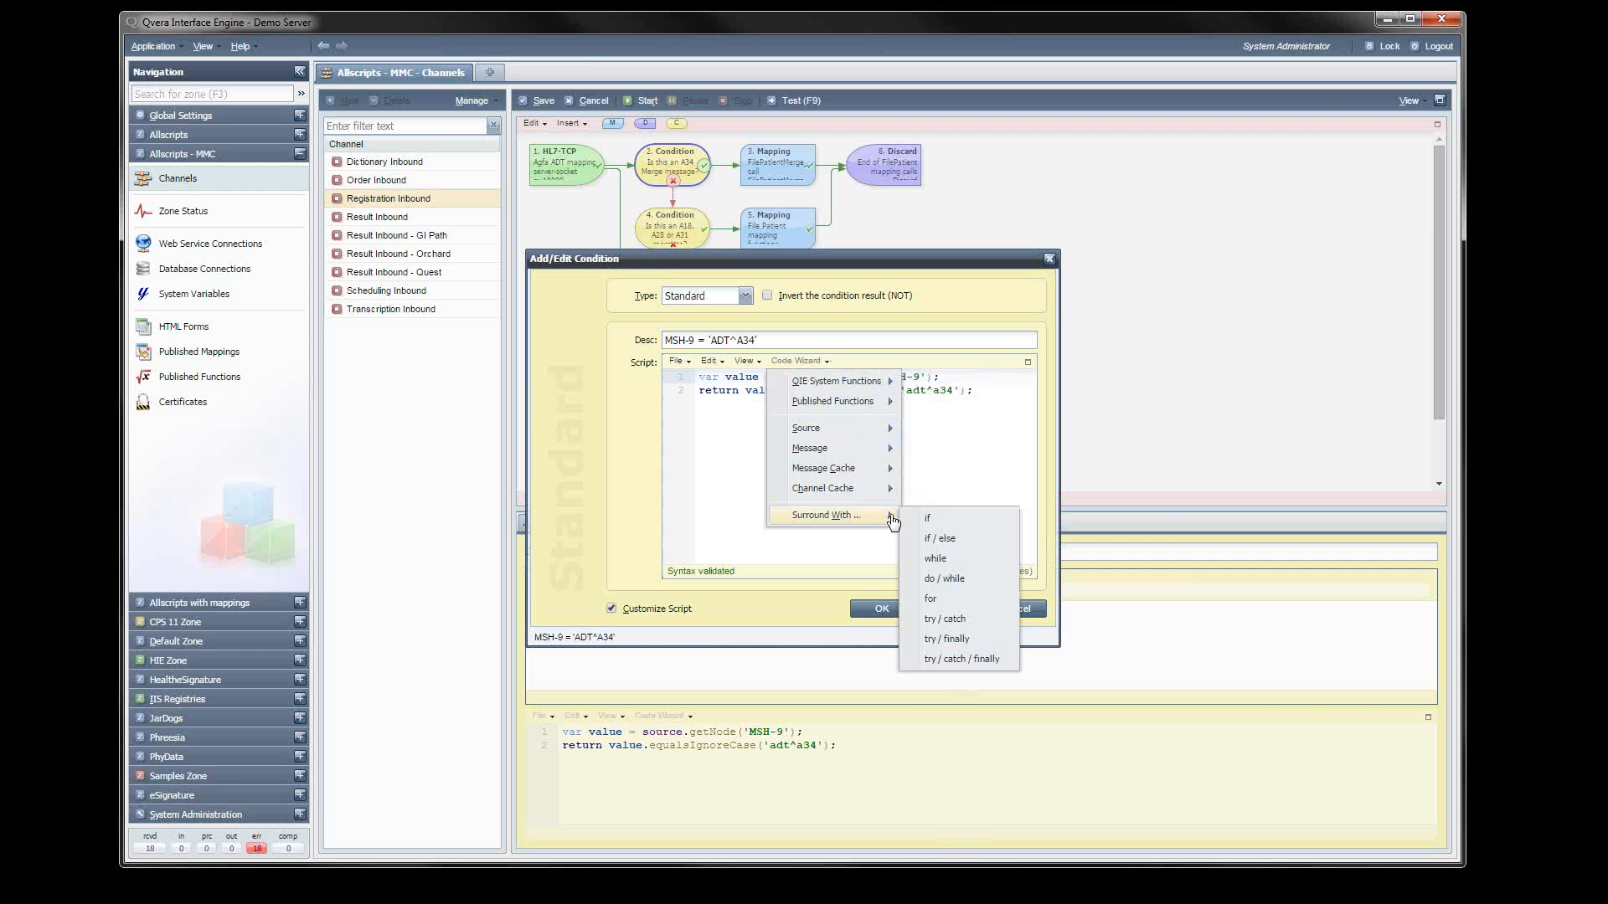
pyautogui.click(936, 600)
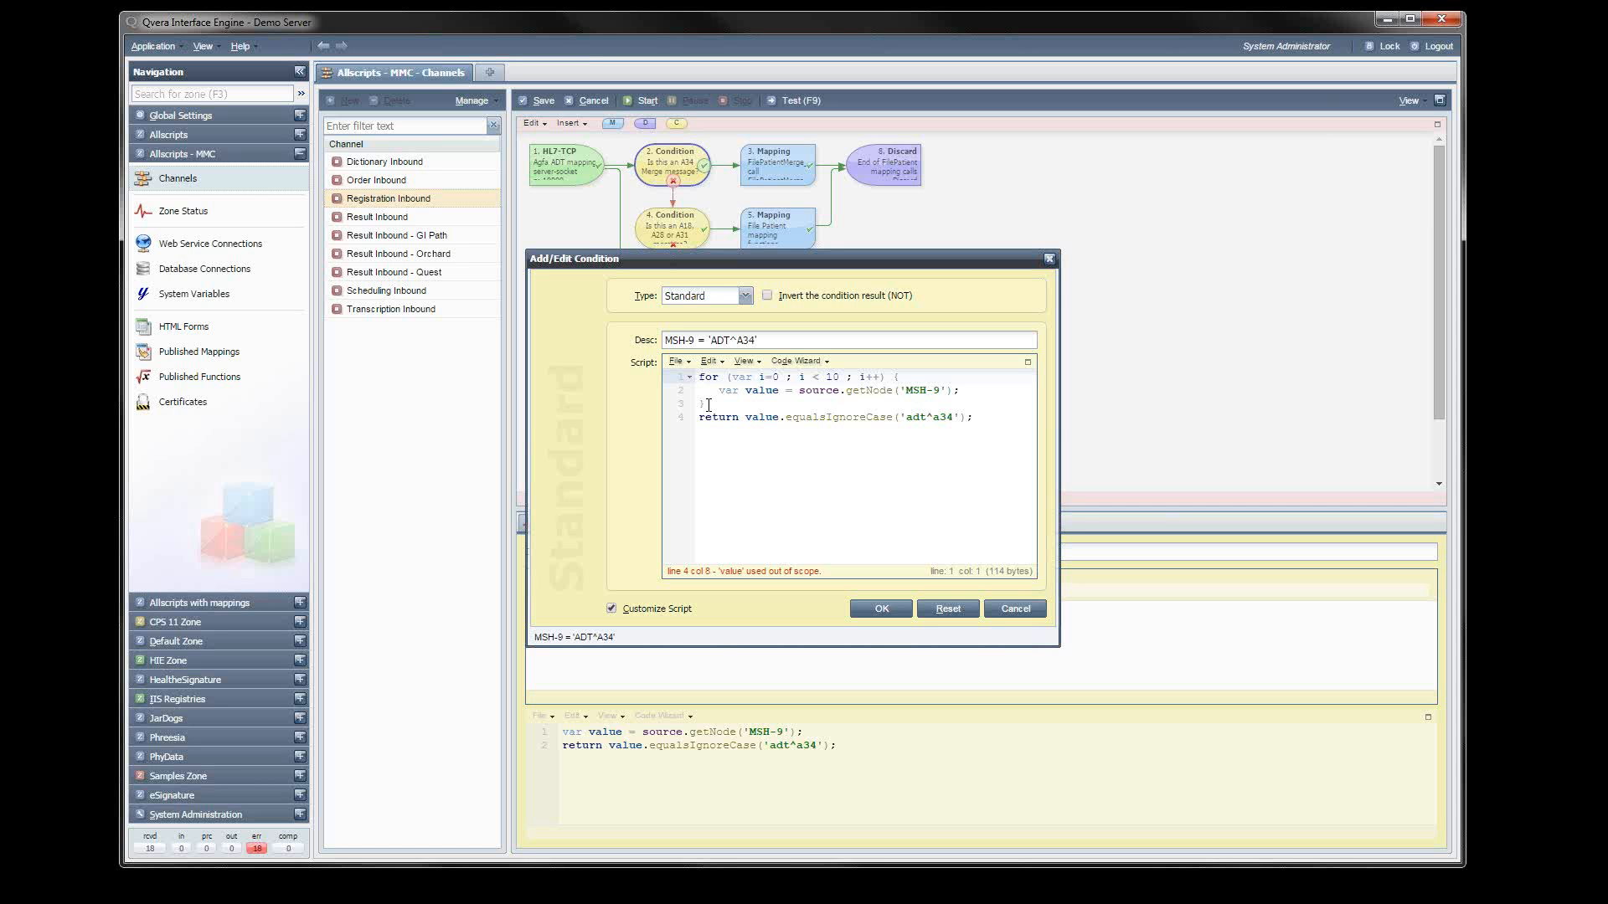
# Browse the Code Wizard's QIE system functions and insert the String Utils Trim function at the start of the script's second line.
pyautogui.press('Down')
pyautogui.click(826, 361)
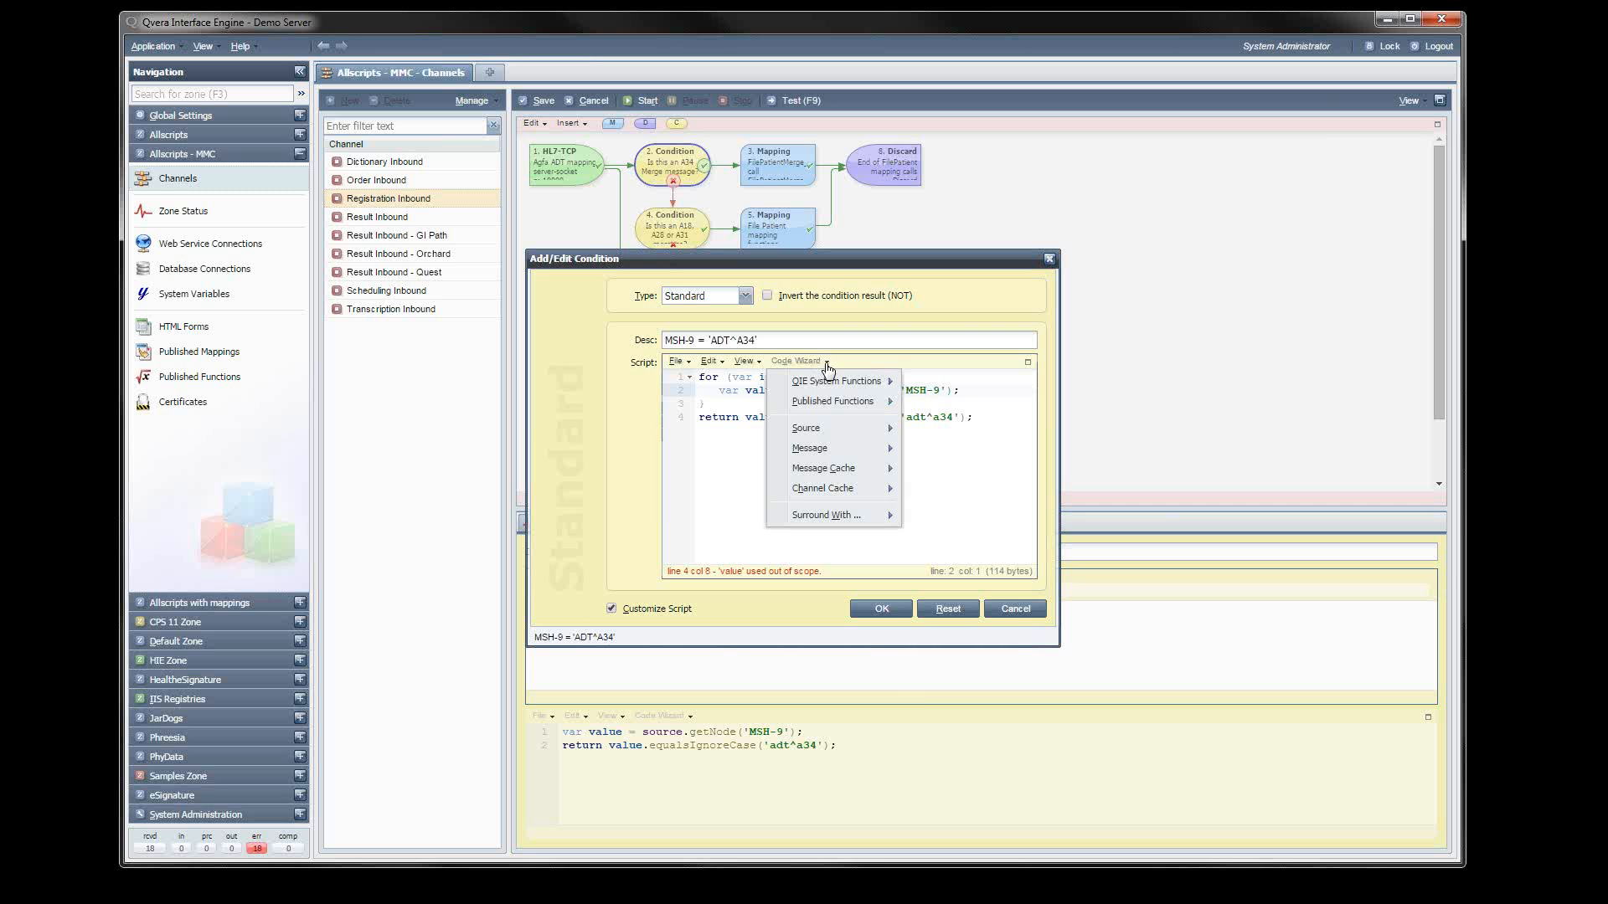
pyautogui.moveTo(828, 386)
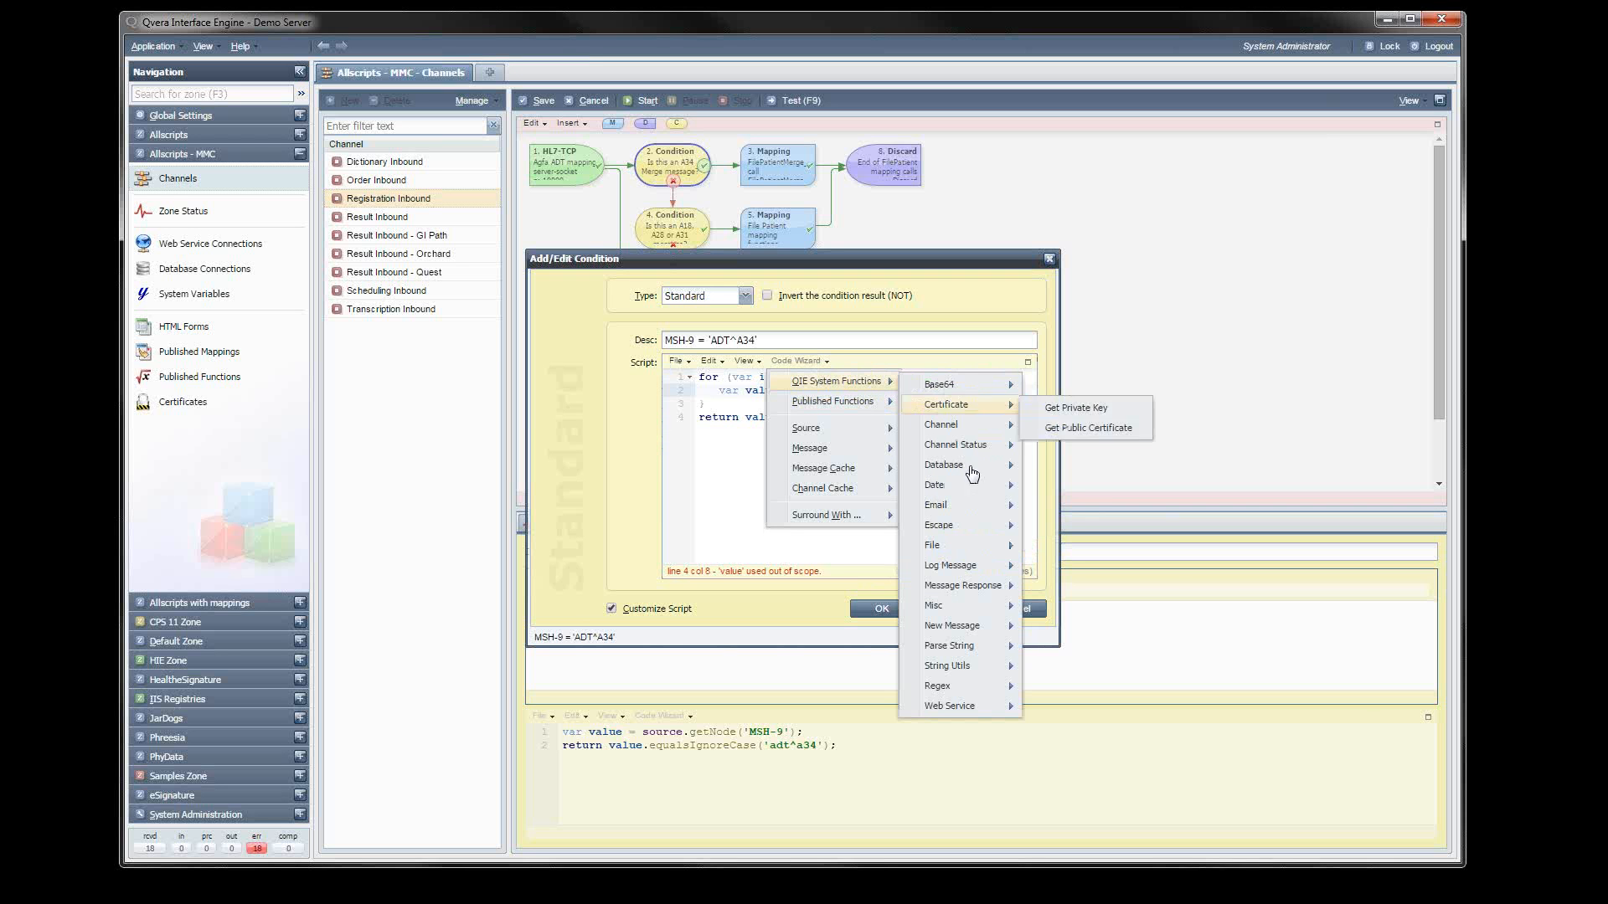
pyautogui.moveTo(941, 675)
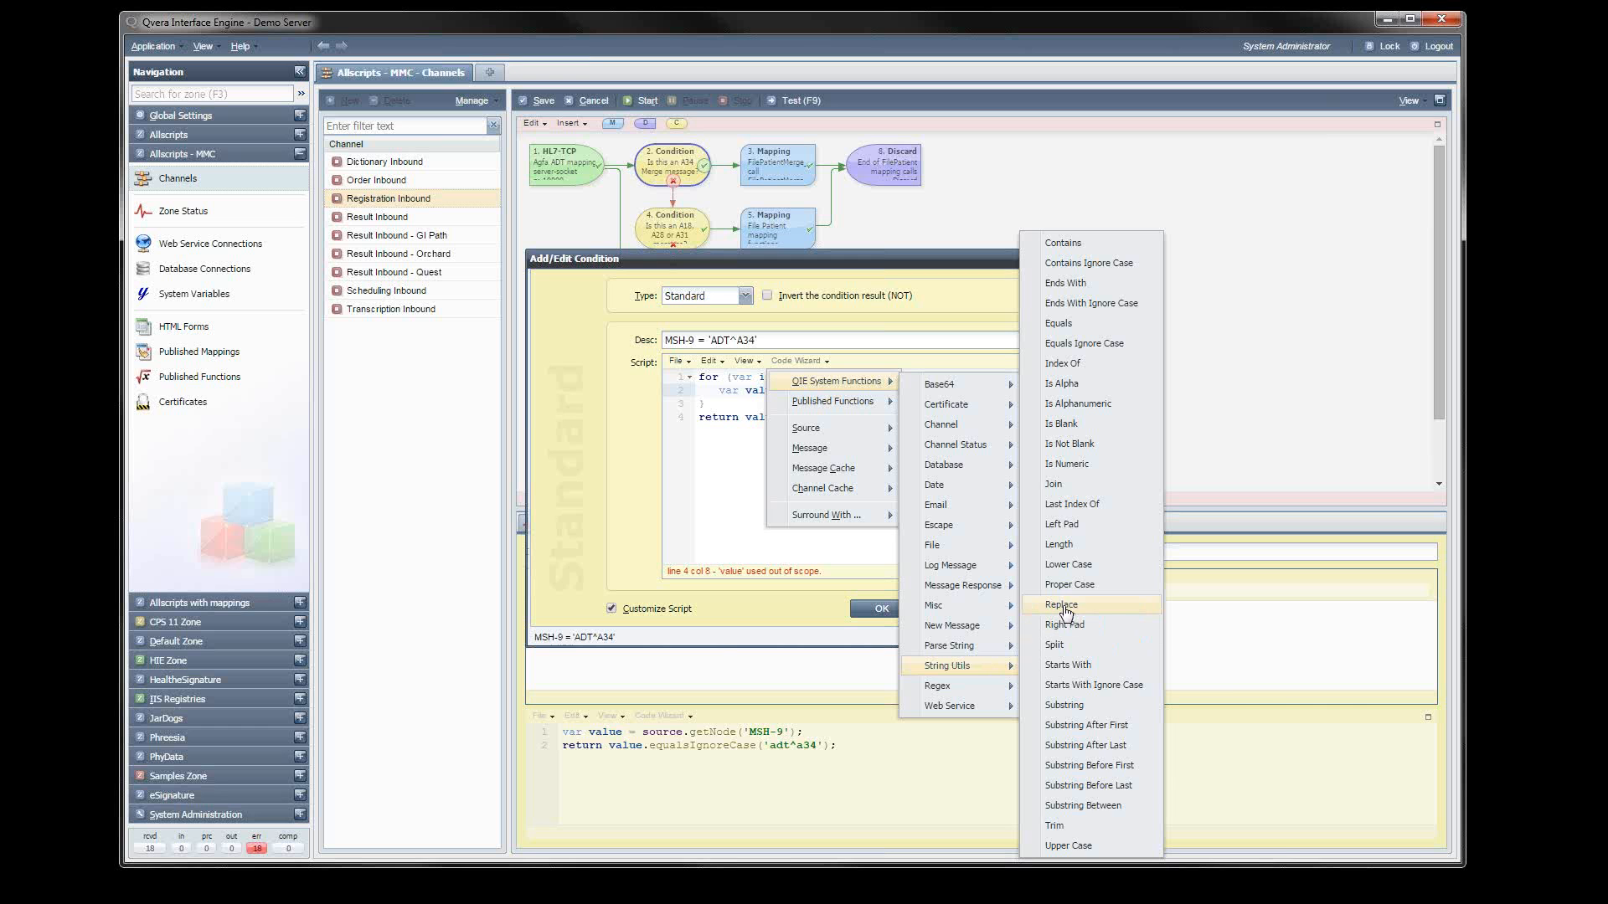
pyautogui.moveTo(1066, 612)
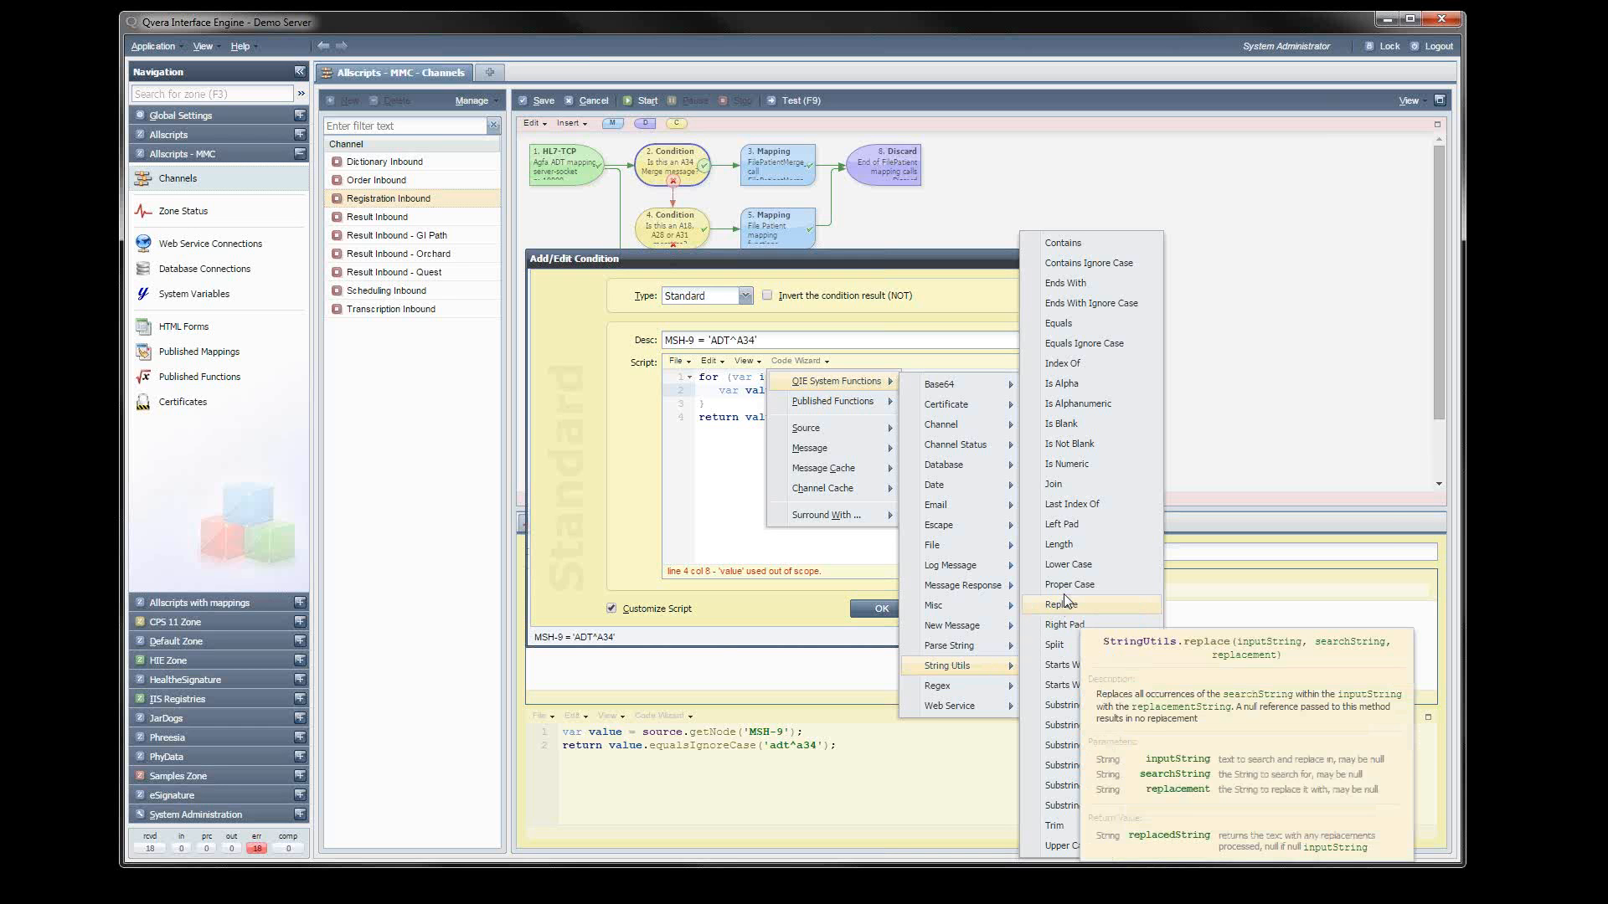
pyautogui.moveTo(1065, 852)
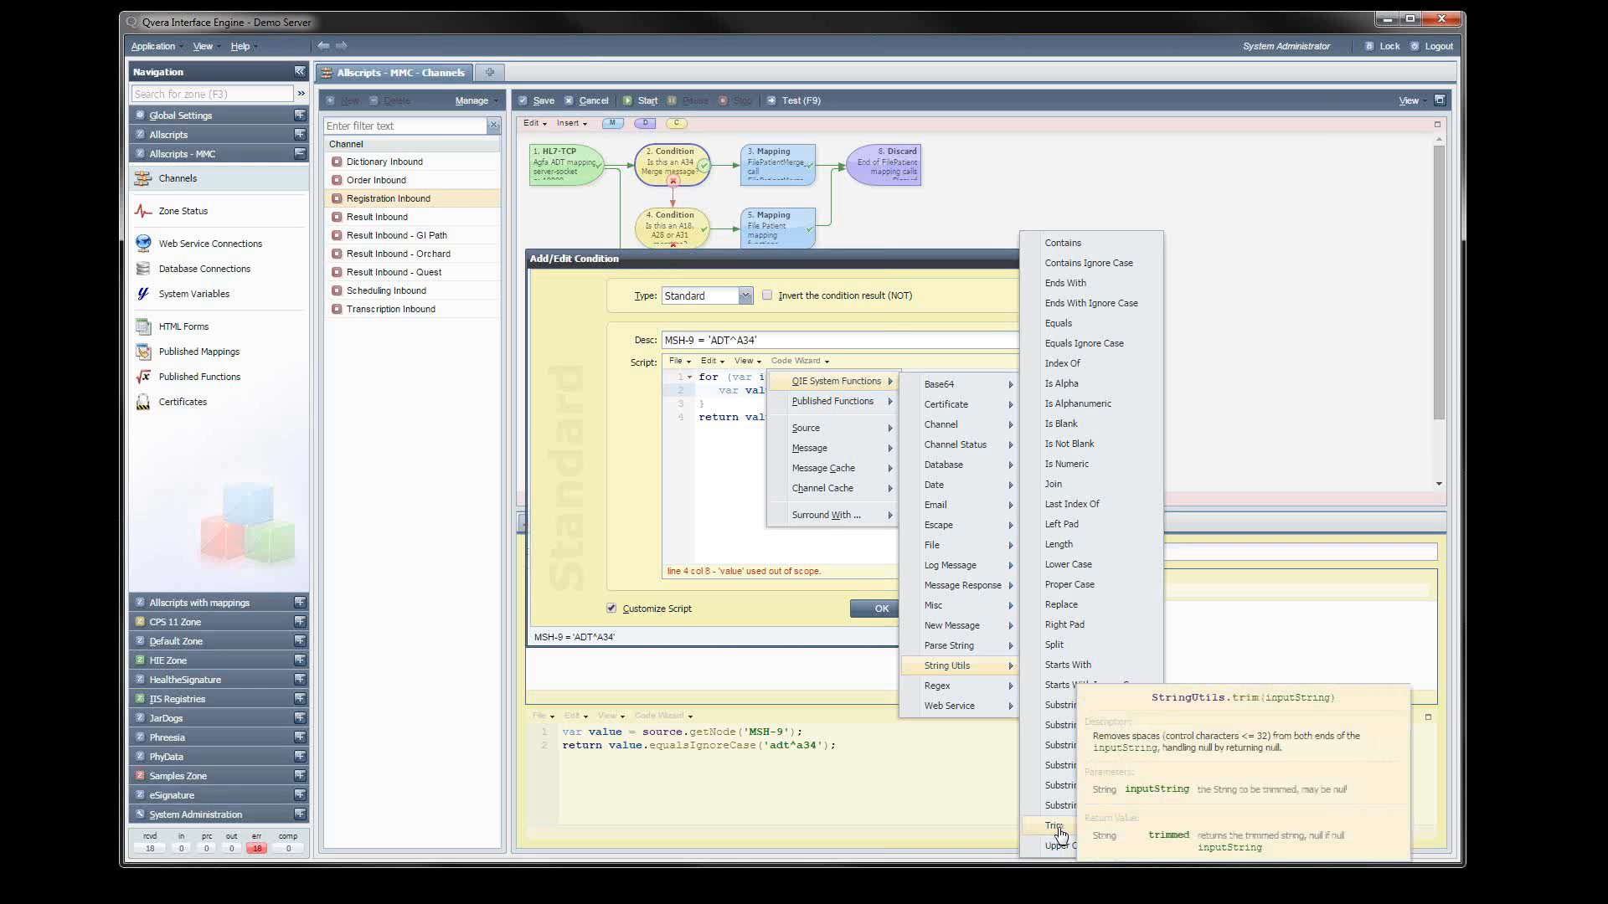
pyautogui.click(1057, 826)
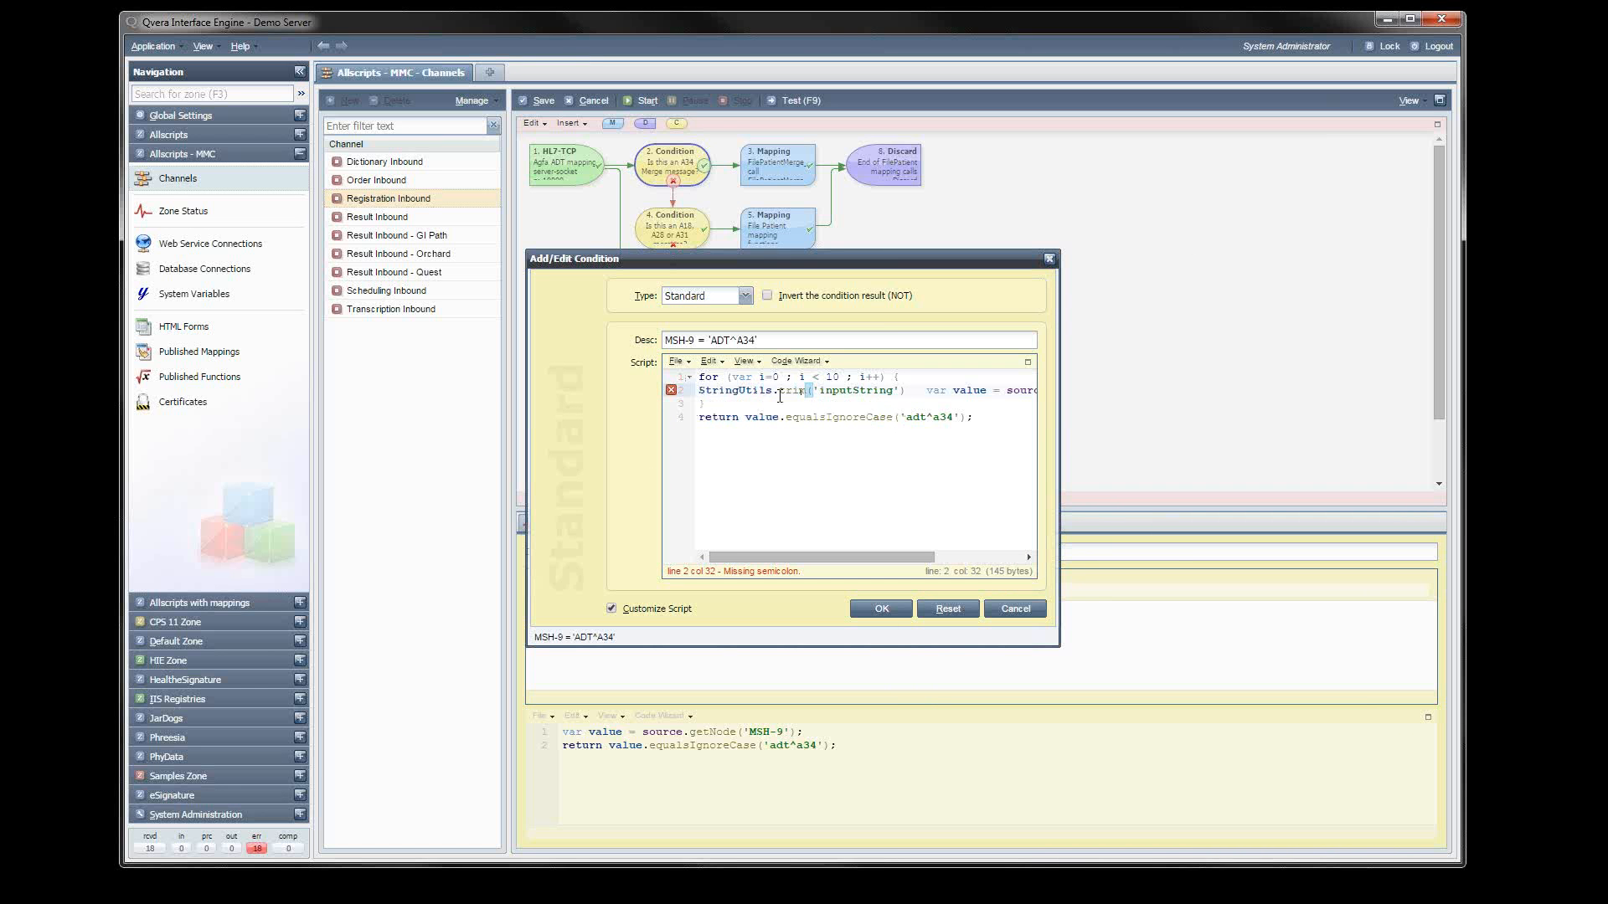
# Replace the placeholder argument of StringUtils.trim with source.getNode('MSH-9'), removing the original variable declaration.
pyautogui.press('BackSpace')
pyautogui.press('BackSpace')
pyautogui.press('BackSpace')
pyautogui.press('BackSpace')
pyautogui.press('BackSpace')
pyautogui.press('BackSpace')
pyautogui.press('BackSpace')
pyautogui.press('BackSpace')
pyautogui.press('BackSpace')
pyautogui.press('BackSpace')
pyautogui.press('BackSpace')
pyautogui.press('BackSpace')
pyautogui.press('BackSpace')
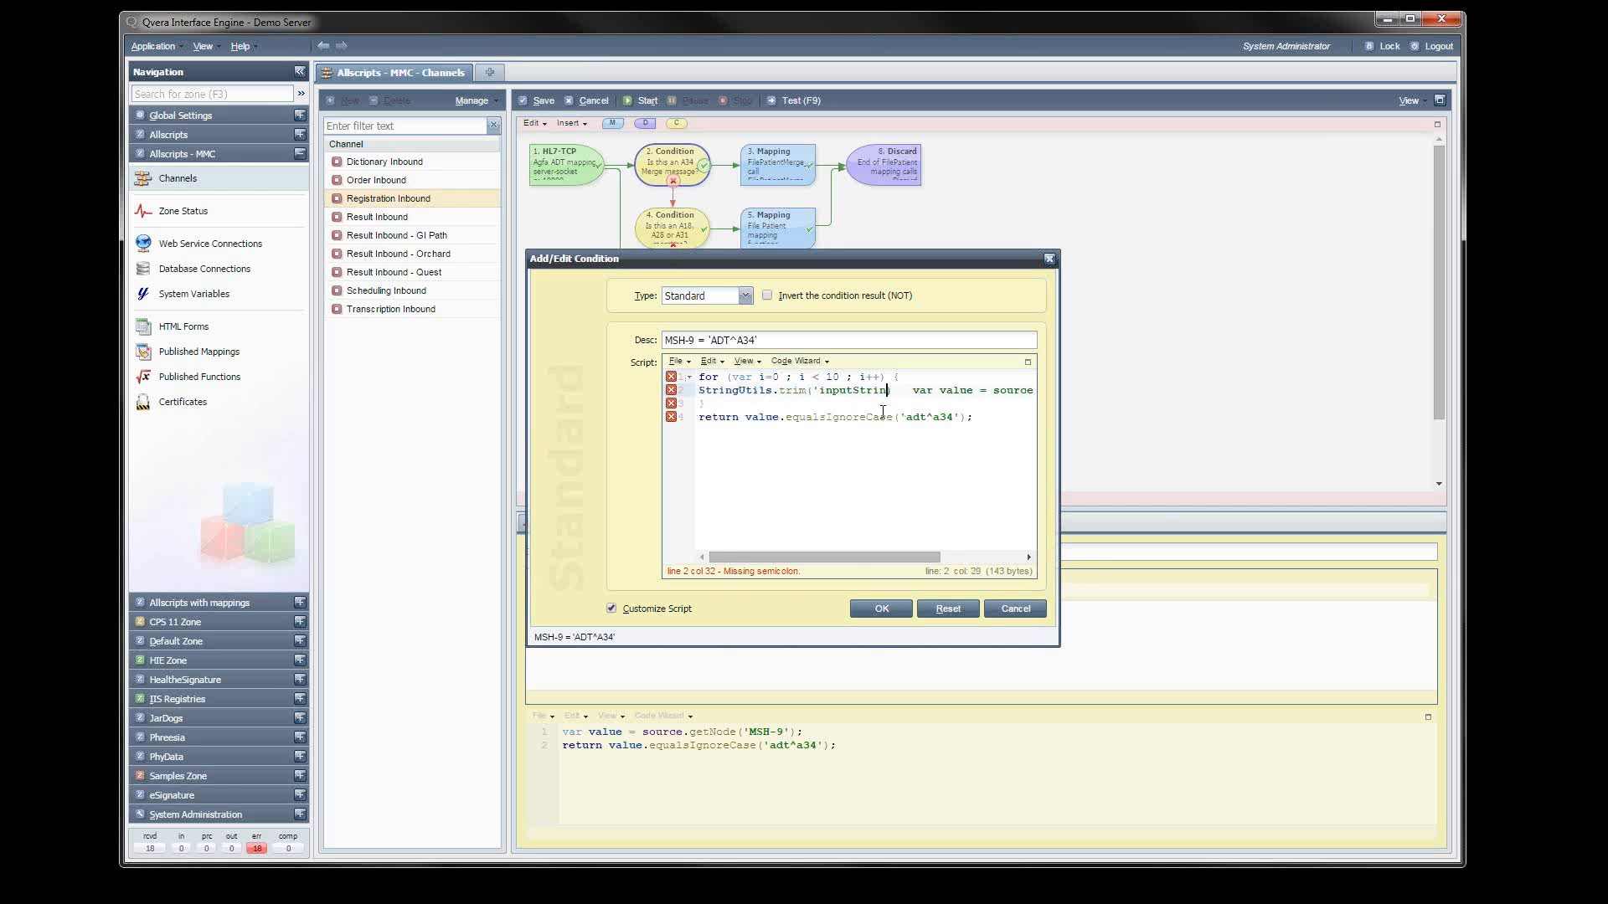
pyautogui.press('BackSpace')
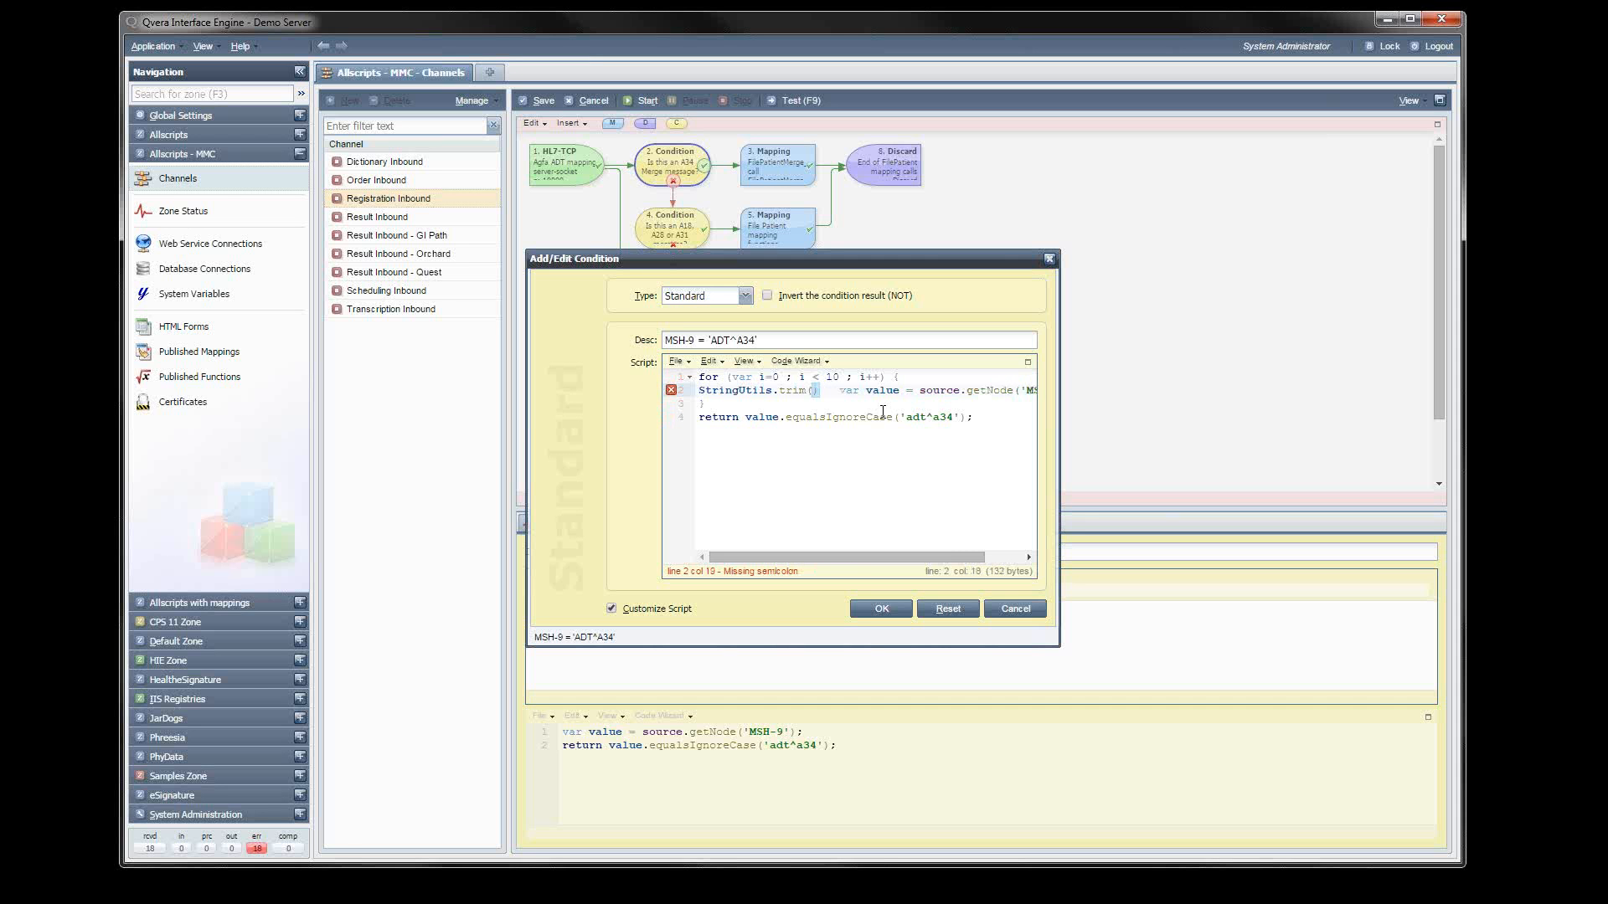
pyautogui.press('Delete')
pyautogui.press('Delete')
pyautogui.press('Delete')
pyautogui.press('Delete')
pyautogui.press('Delete')
pyautogui.press('Delete')
pyautogui.press('Delete')
pyautogui.press('Delete')
pyautogui.press('Delete')
pyautogui.press('Delete')
pyautogui.press('Delete')
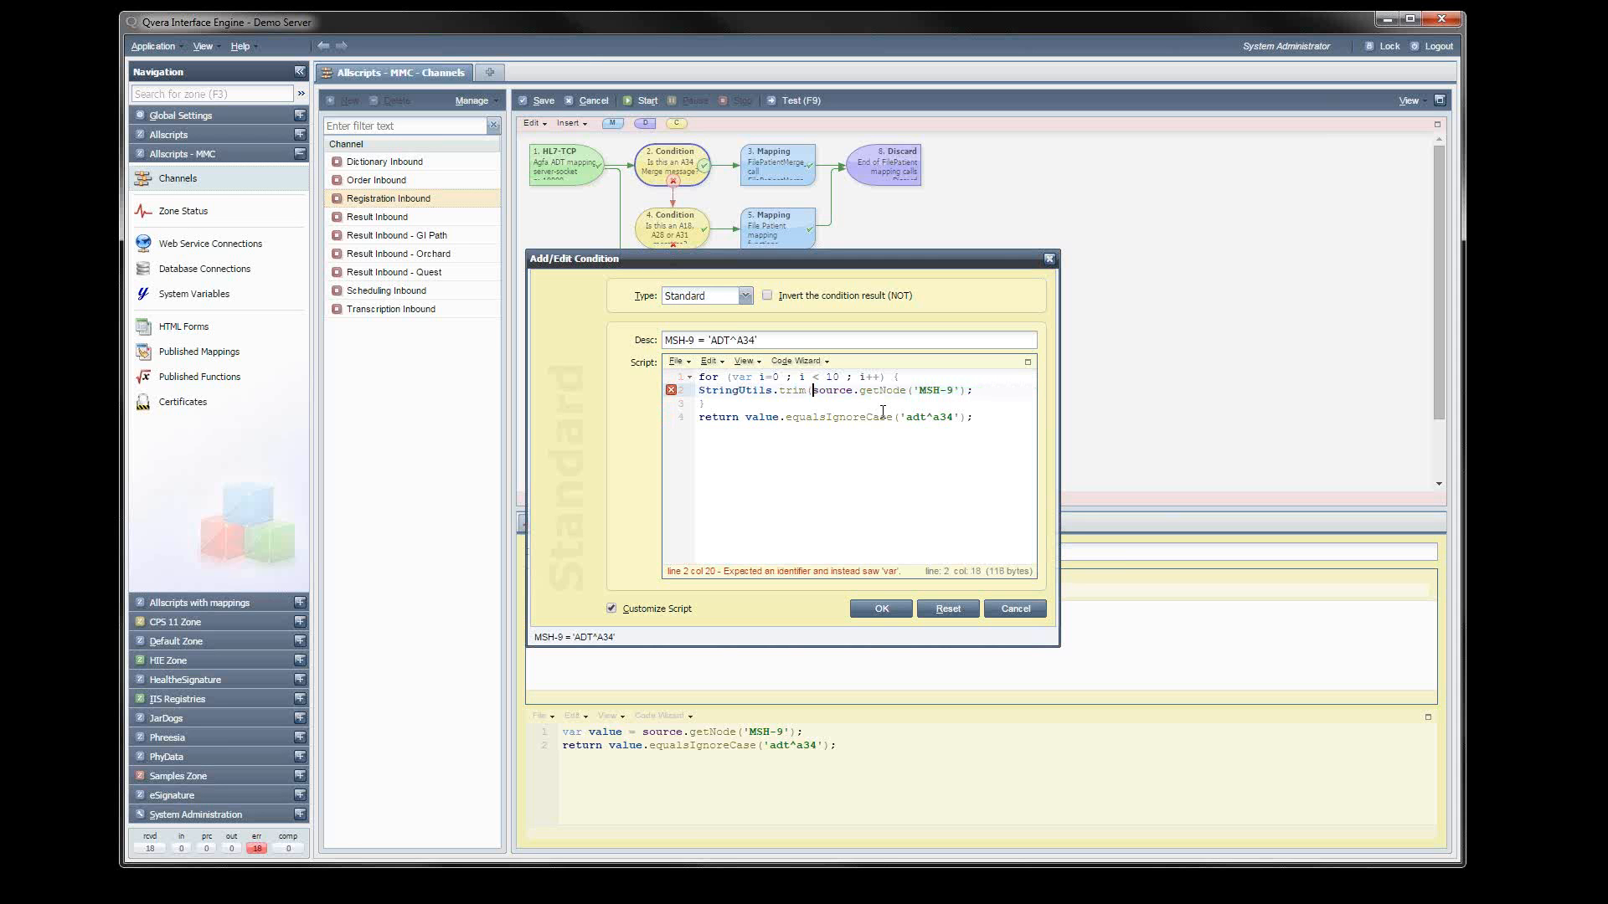
pyautogui.press('Right')
pyautogui.press('Right')
pyautogui.press('Right')
pyautogui.press('Right')
pyautogui.press('Right')
pyautogui.press('Right')
pyautogui.press('Right')
pyautogui.press('Right')
pyautogui.press('Right')
pyautogui.press('Right')
pyautogui.press('Right')
pyautogui.press('Right')
pyautogui.press('Right')
pyautogui.press('Right')
pyautogui.press('Right')
pyautogui.press('Right')
pyautogui.press('Right')
pyautogui.press('Right')
pyautogui.press('Right')
pyautogui.press('Right')
pyautogui.press('Right')
pyautogui.write(')')
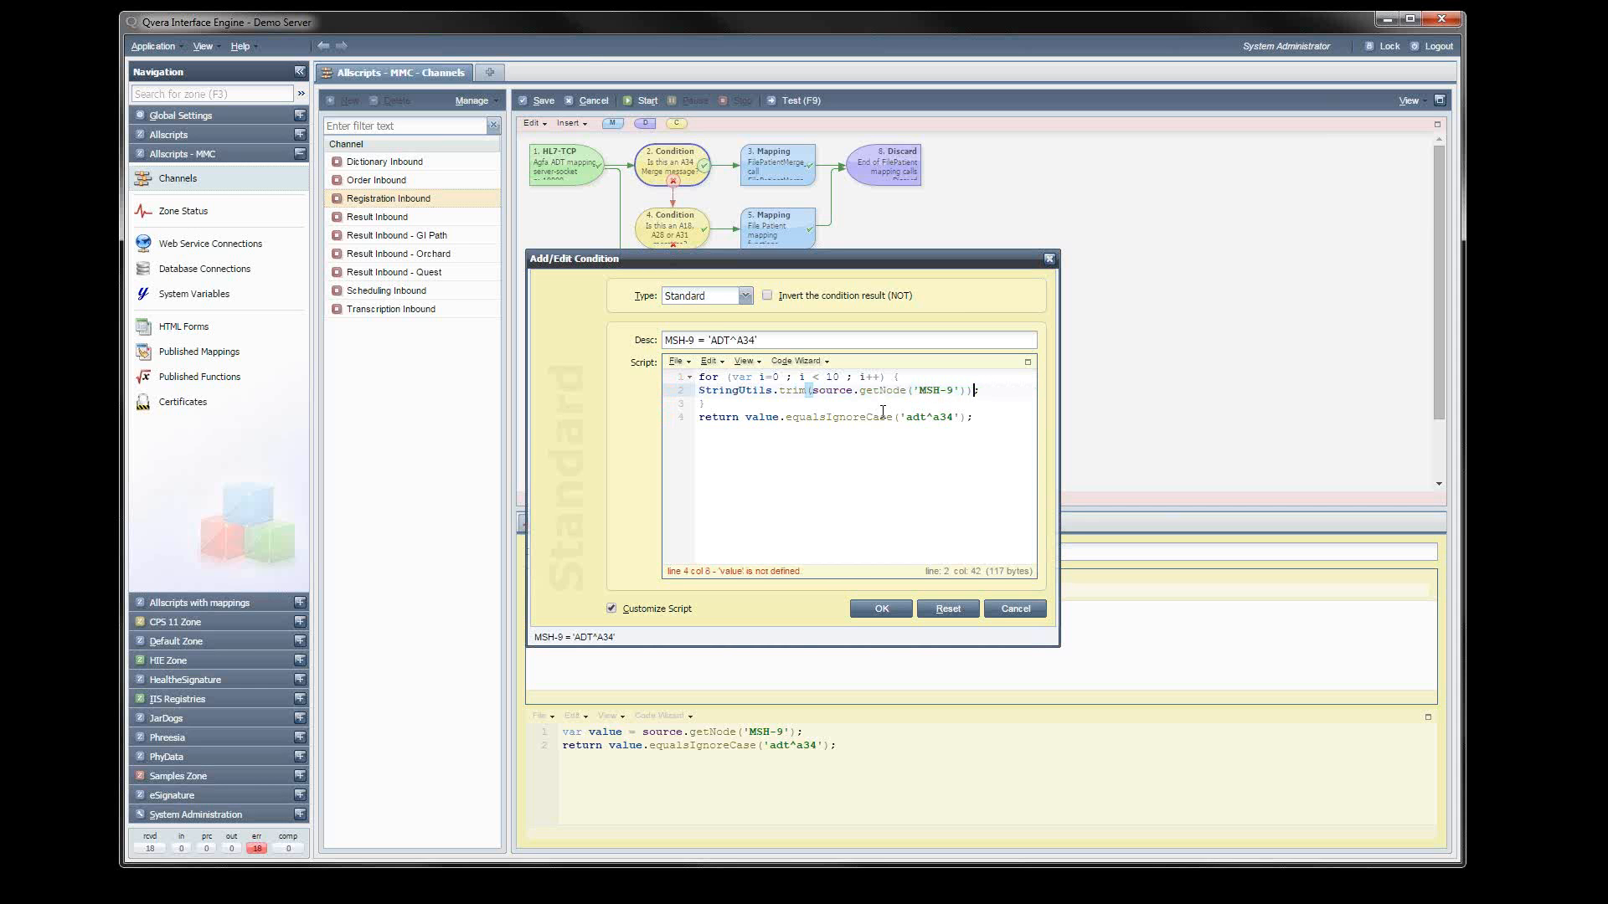
# Assign the trimmed MSH-9 value to "var value" on the second script line, and discard the condition edits.
pyautogui.press('Home')
pyautogui.write('var ')
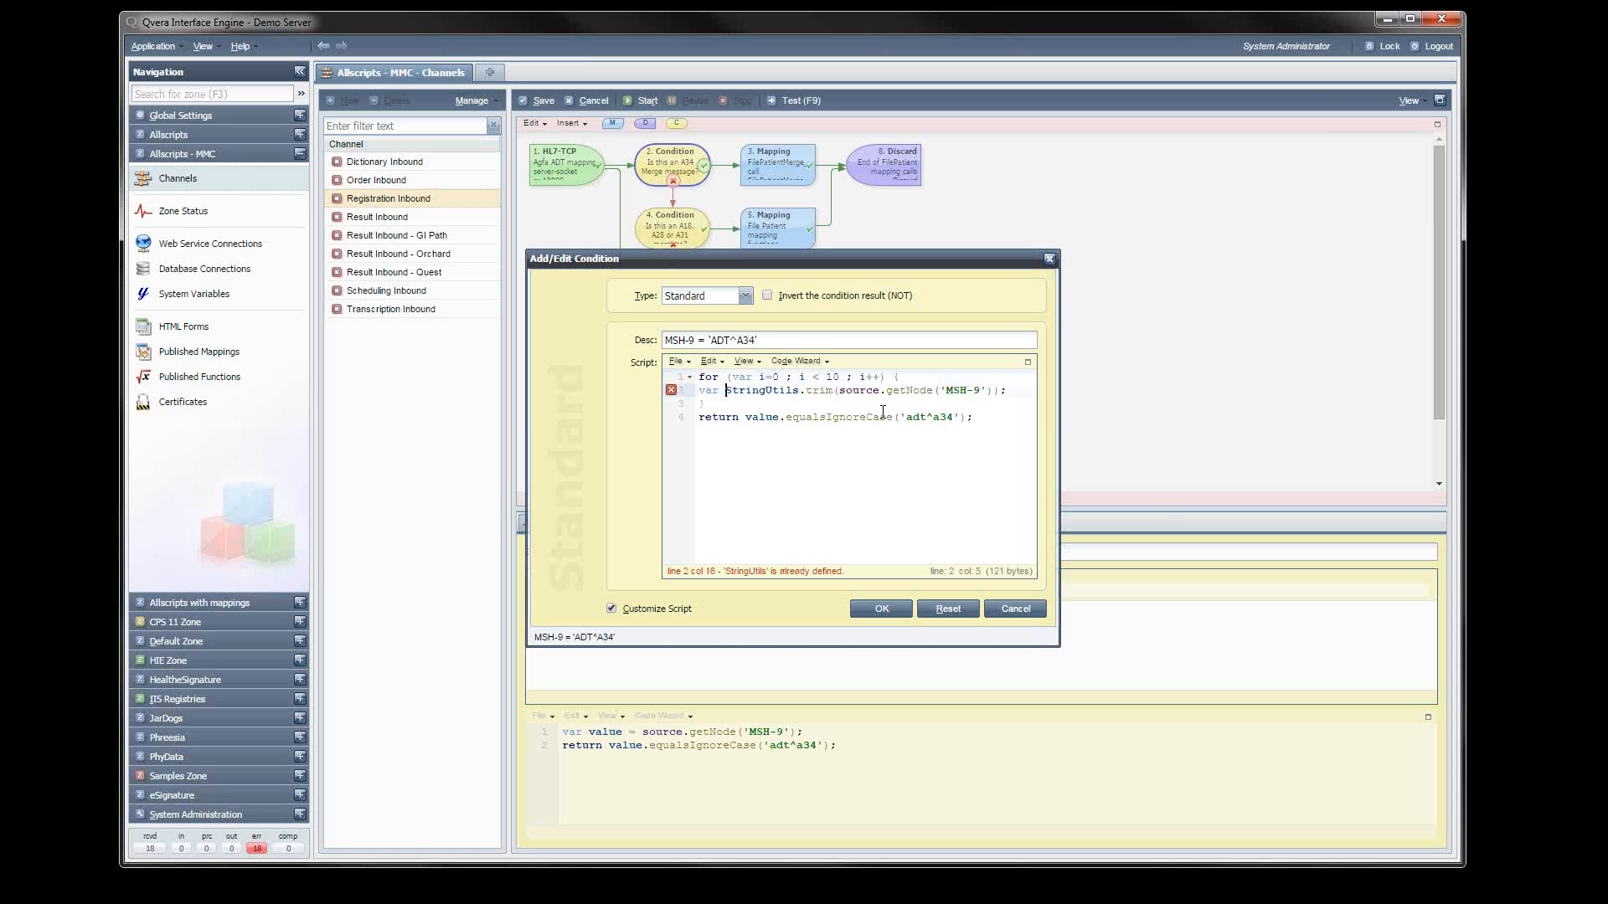
pyautogui.write('value =')
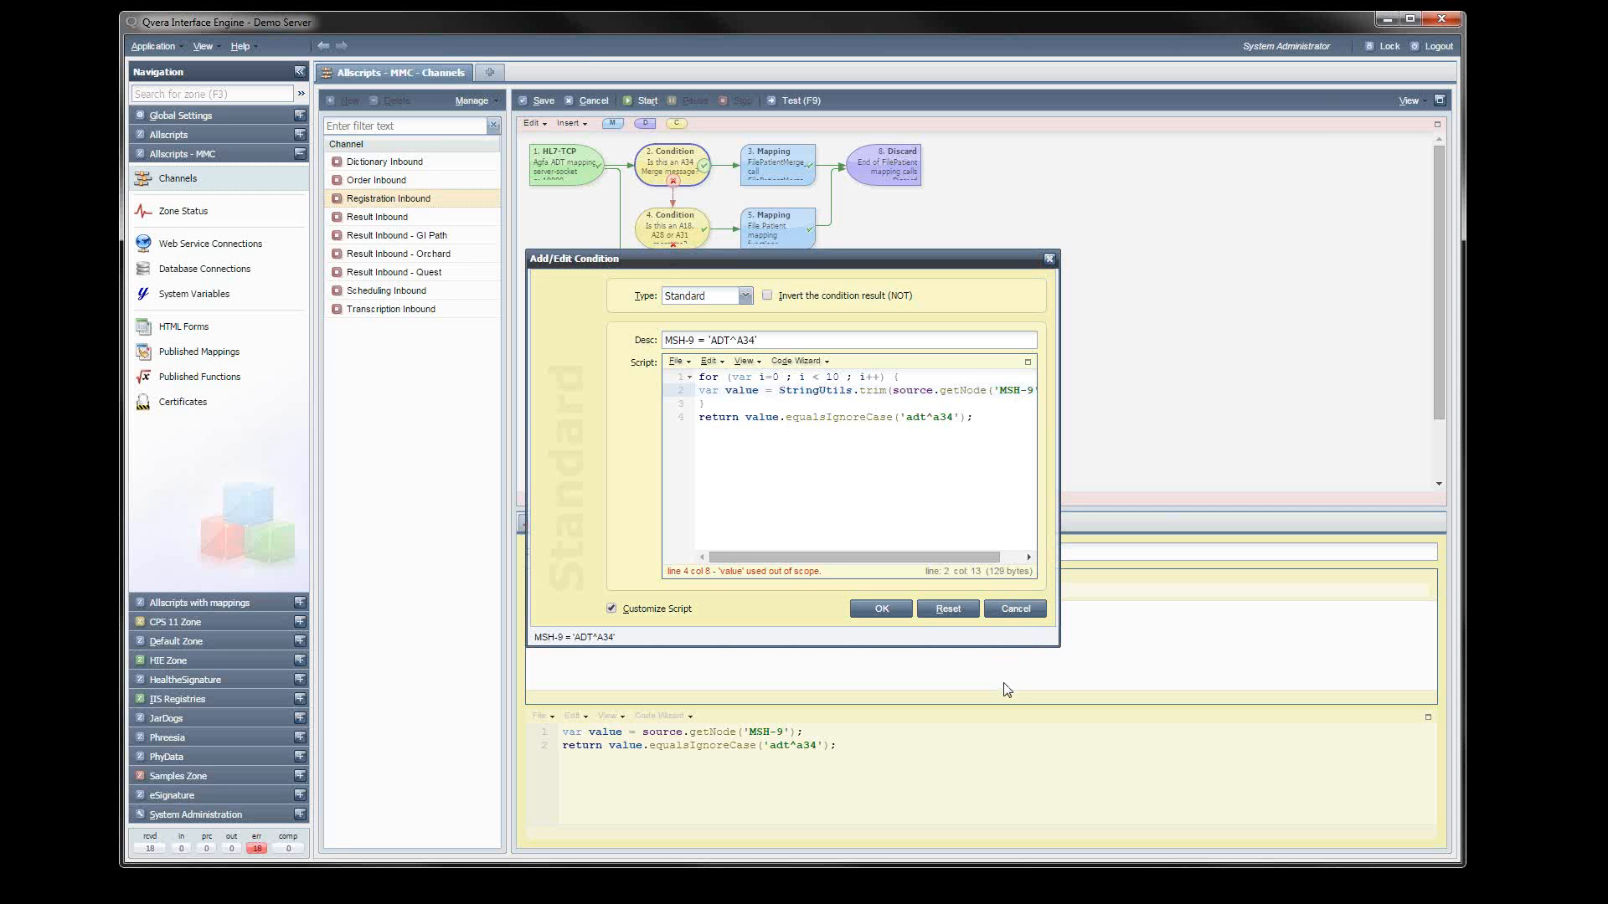
pyautogui.click(1016, 610)
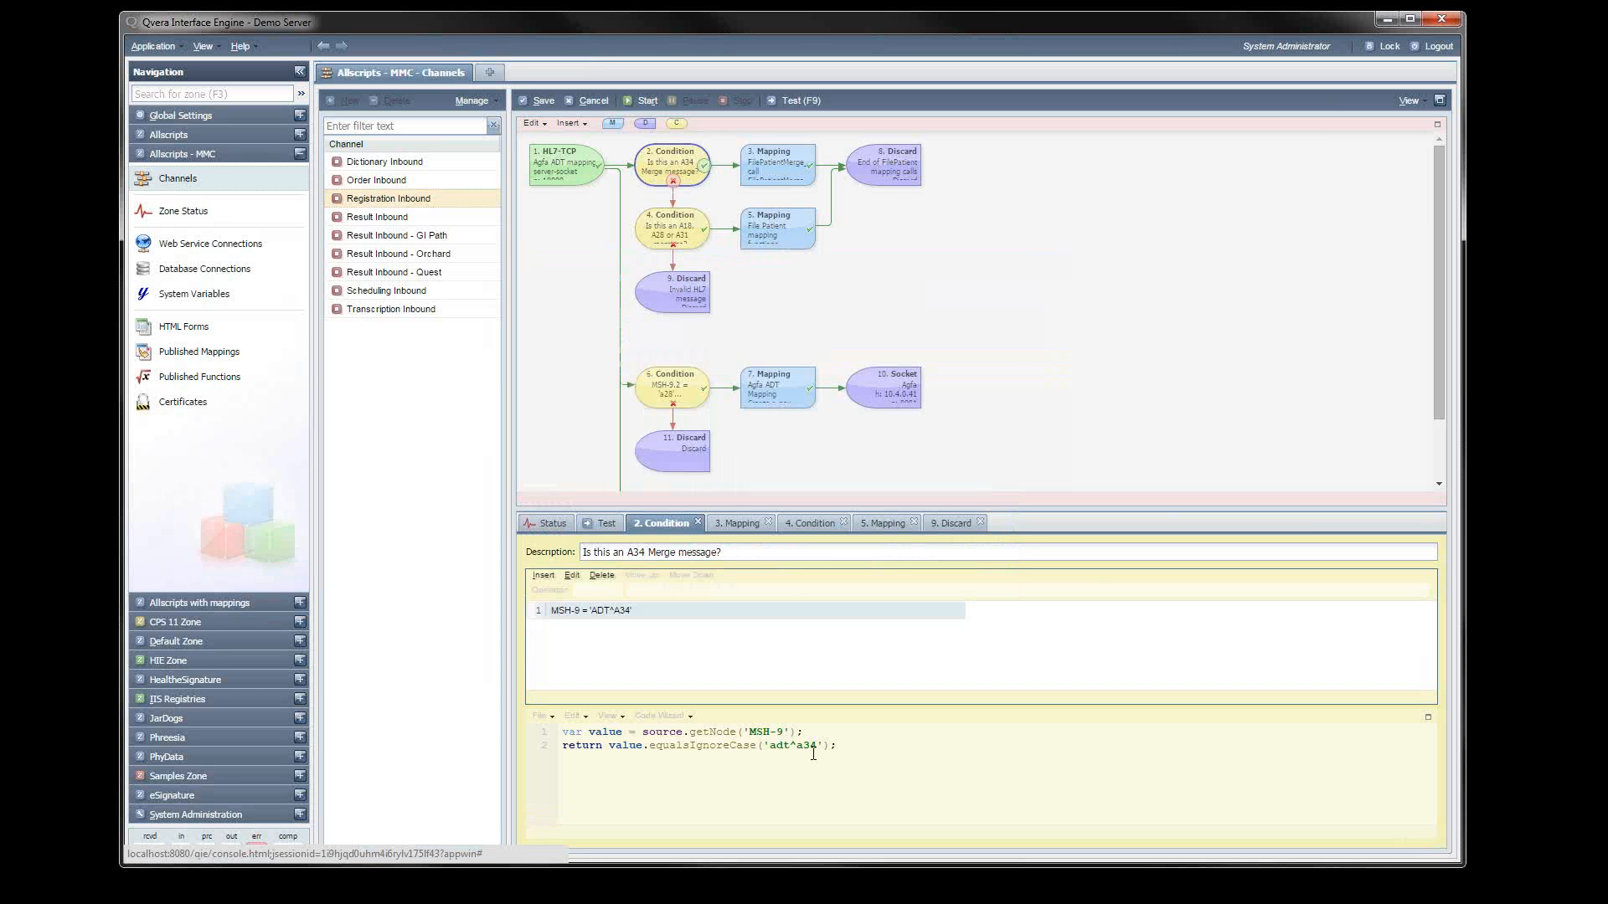
# View the custom script of the FilePatientMerge_CMS setup function in the A34 merge mapping node, and close it without changes.
pyautogui.click(767, 158)
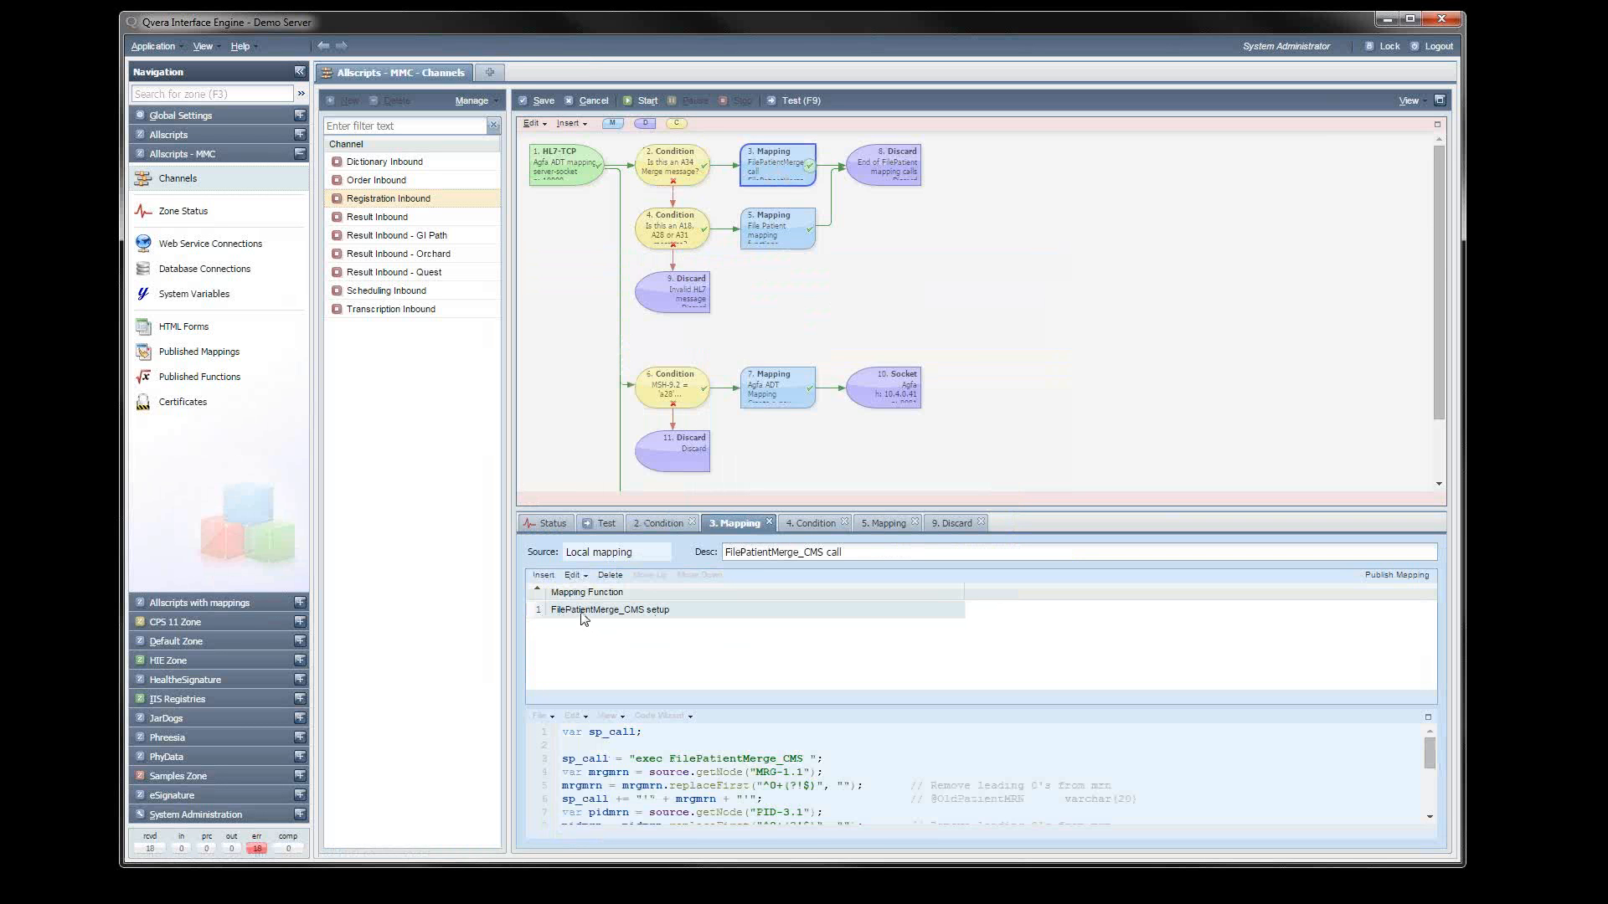
pyautogui.doubleClick(583, 610)
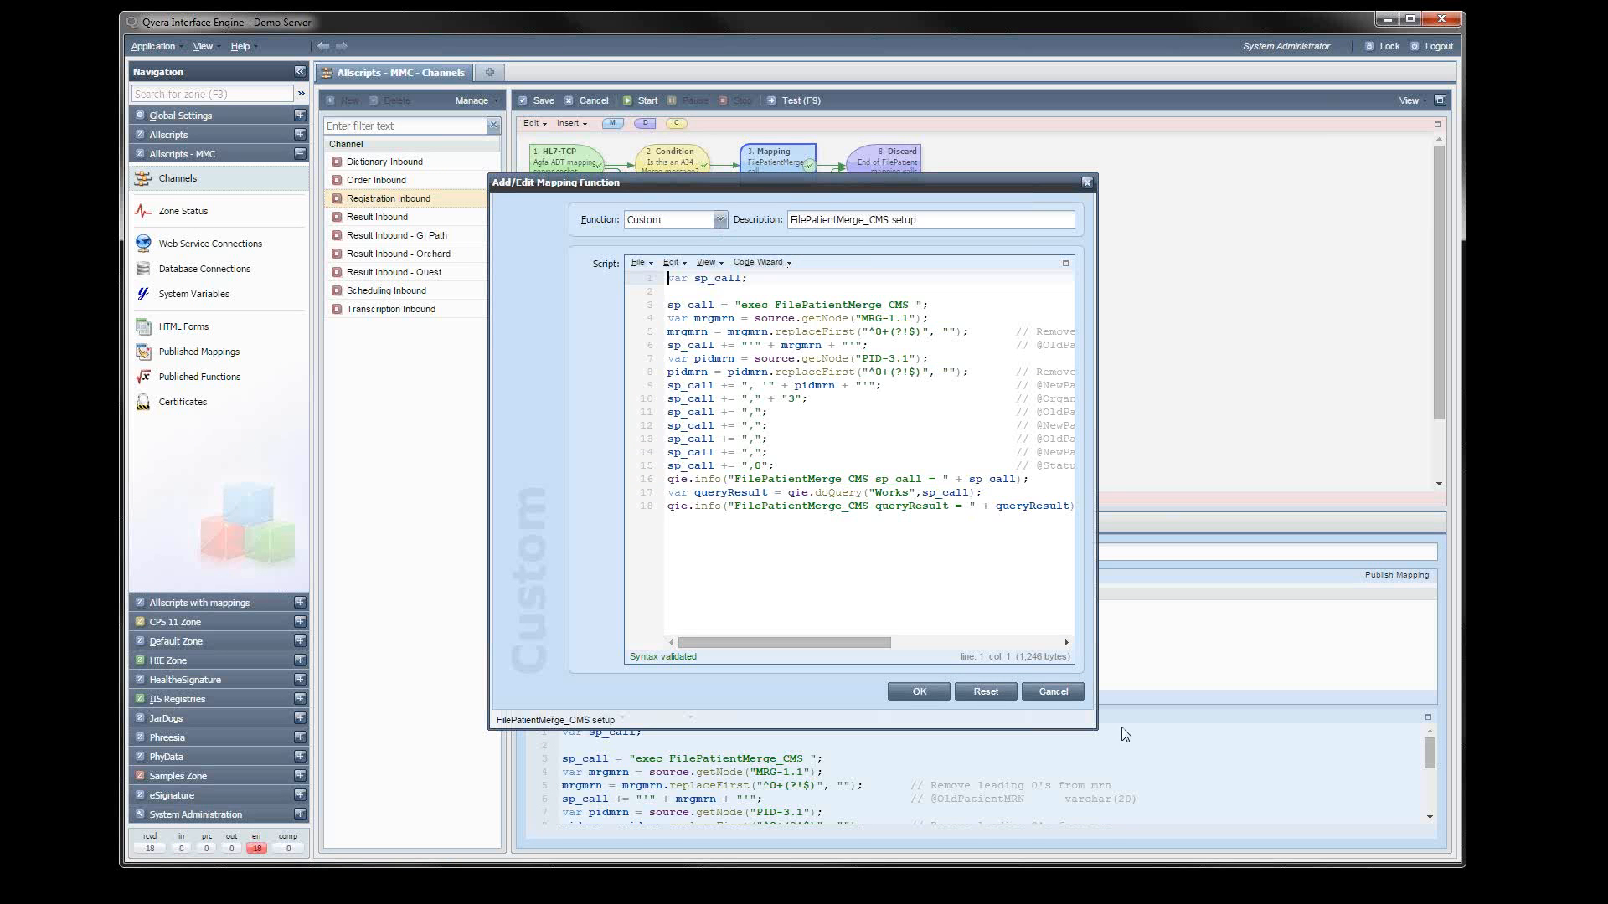
pyautogui.click(1054, 692)
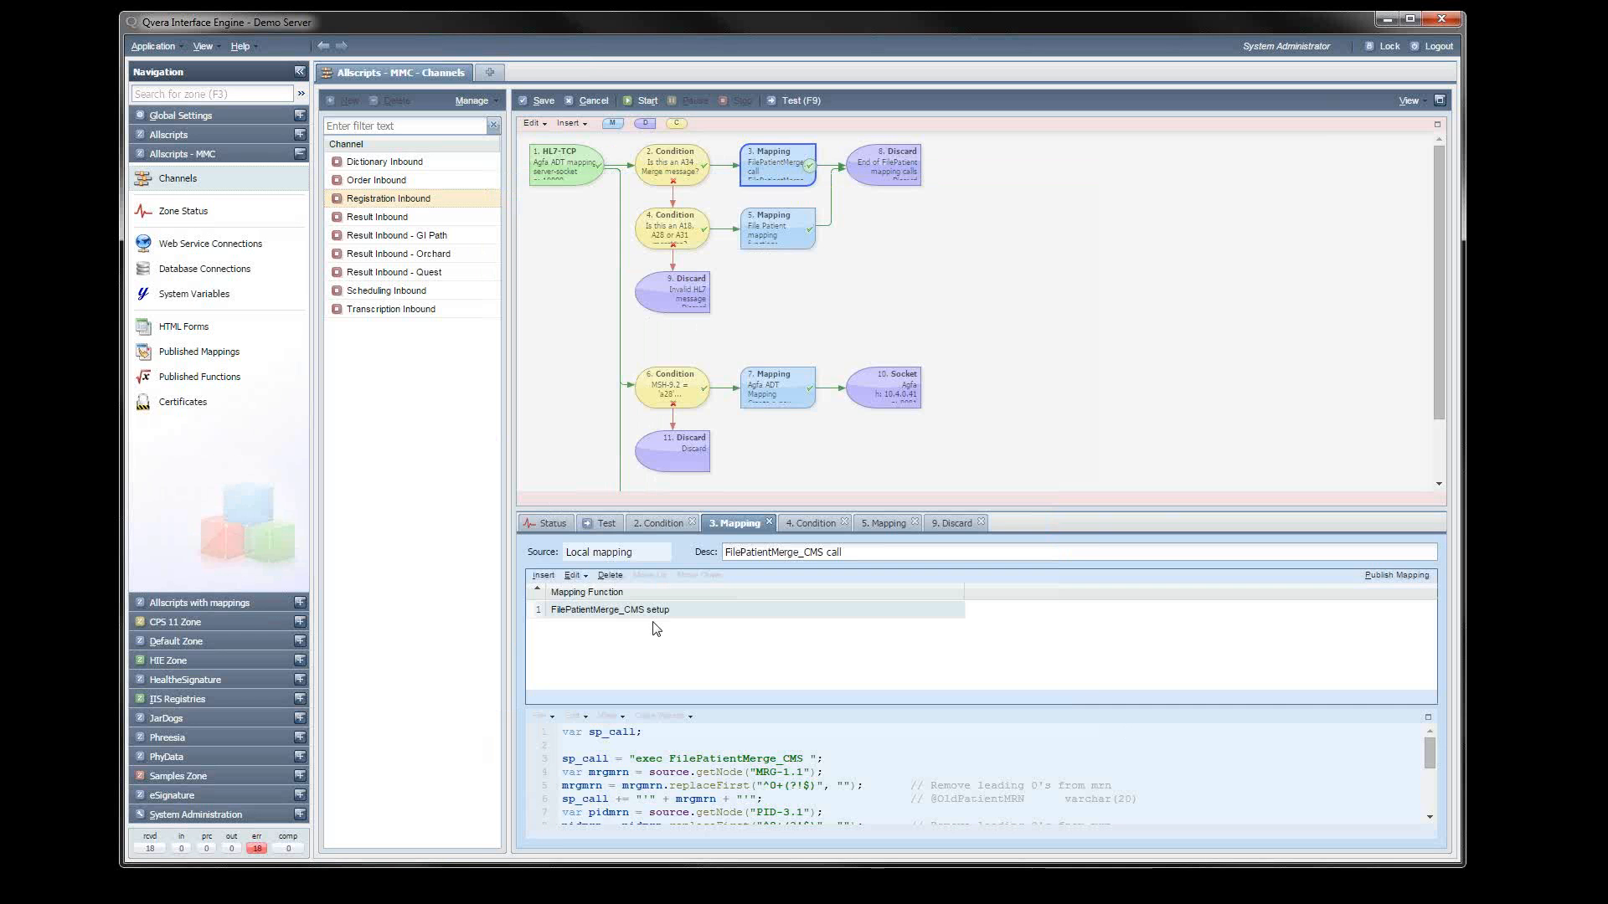
# Insert a standard mapping function with source node path PID-5.1 and a Message target with node path GT1-3.1.
pyautogui.click(544, 575)
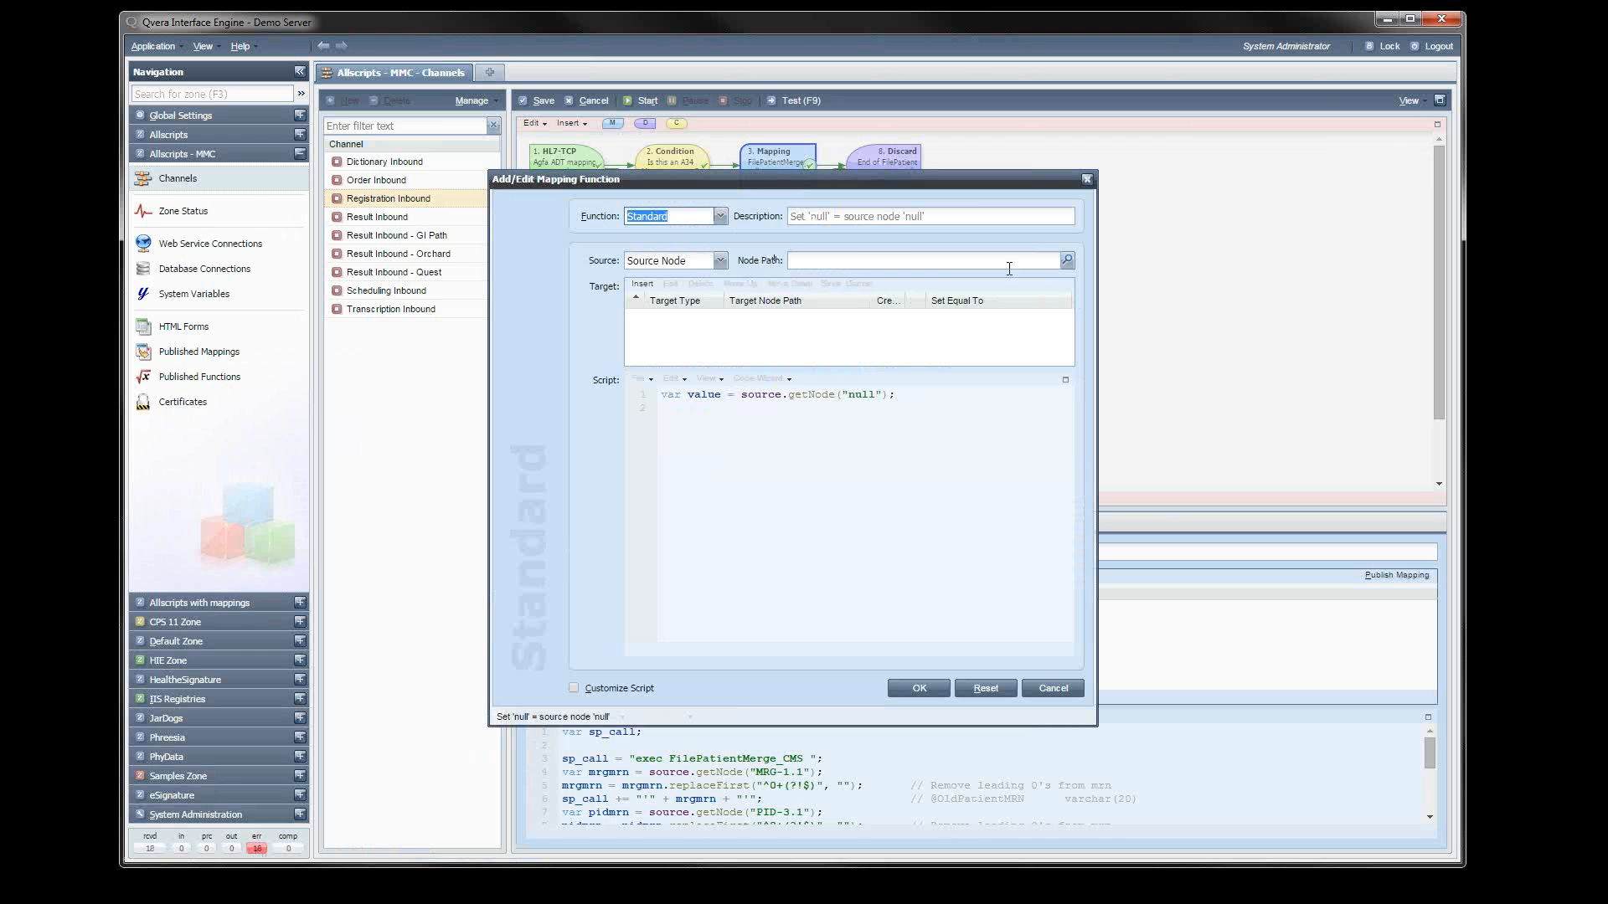
pyautogui.click(880, 260)
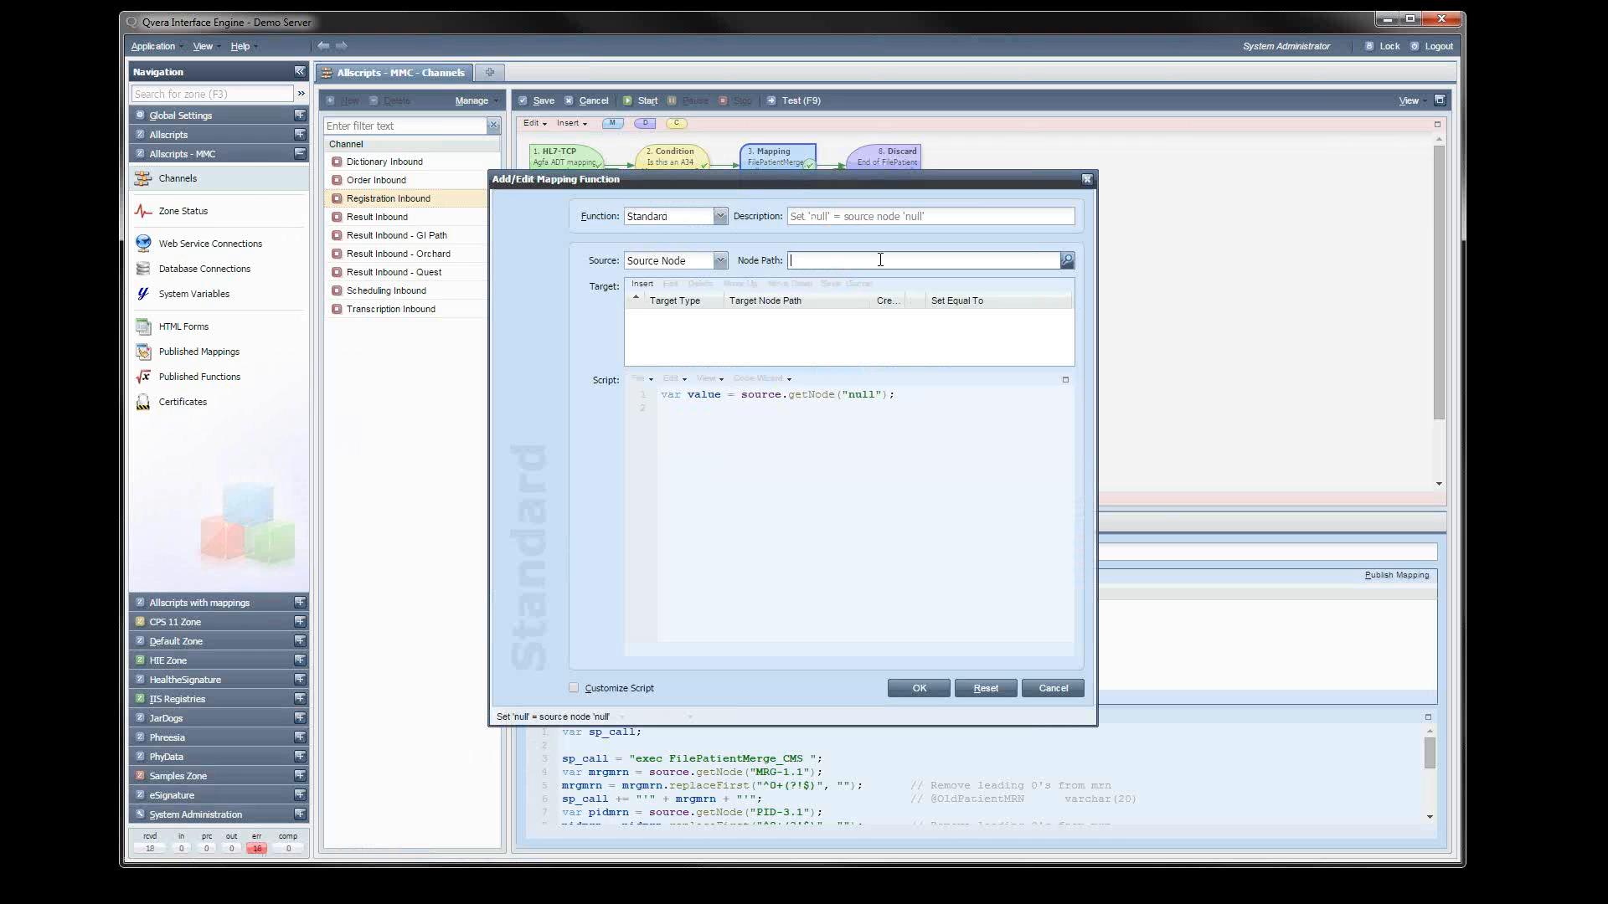
pyautogui.write('PID-5.1')
pyautogui.click(641, 284)
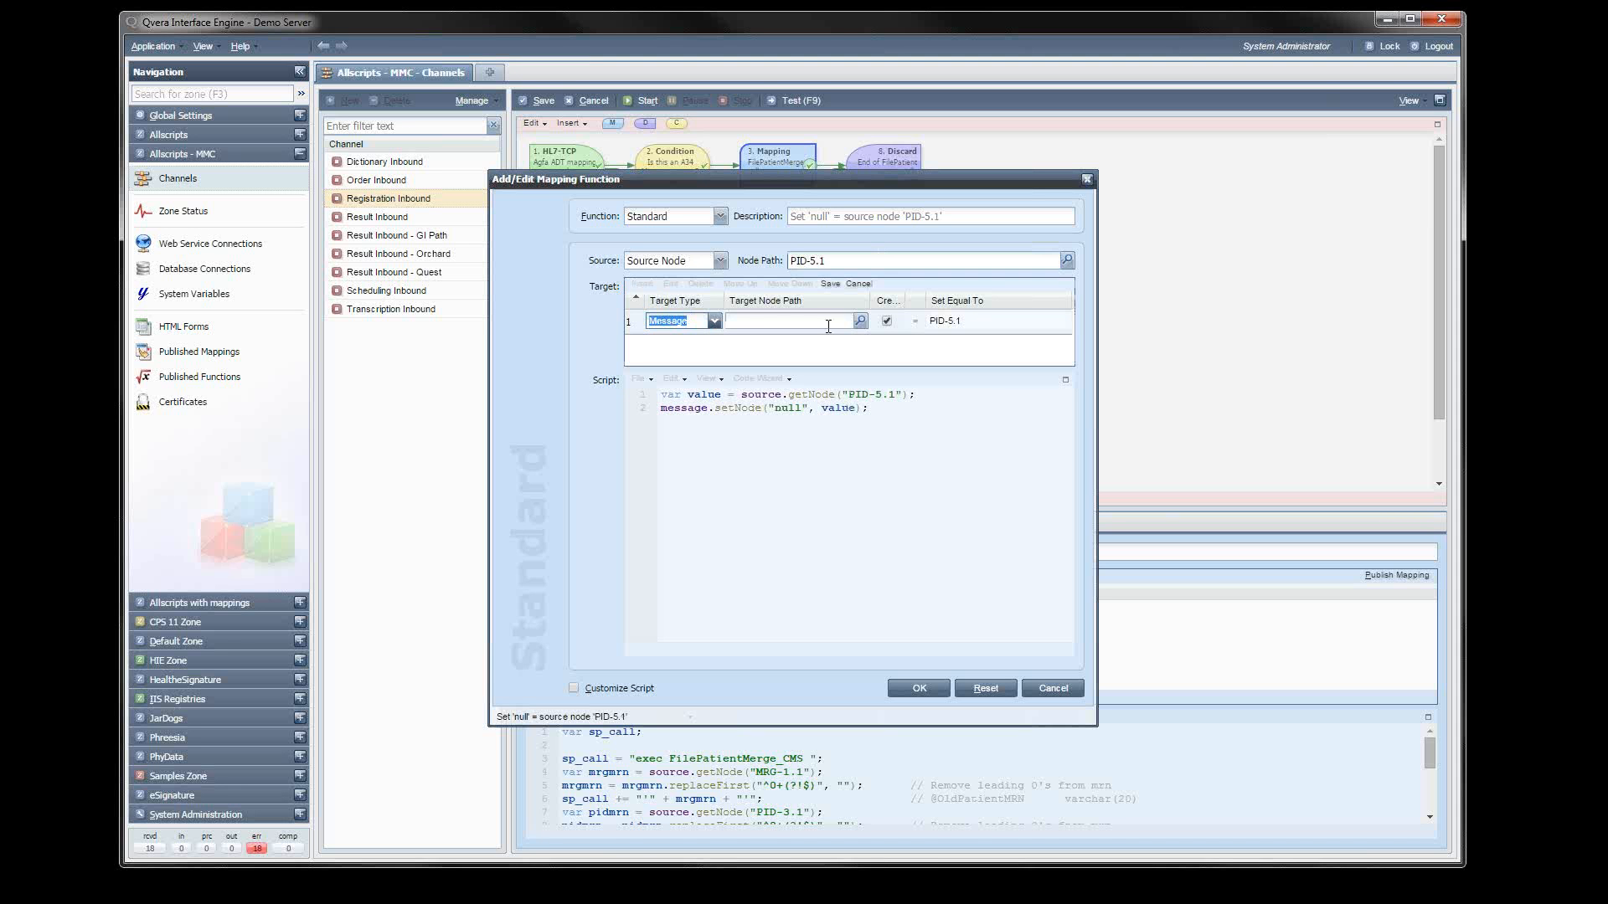
pyautogui.click(823, 322)
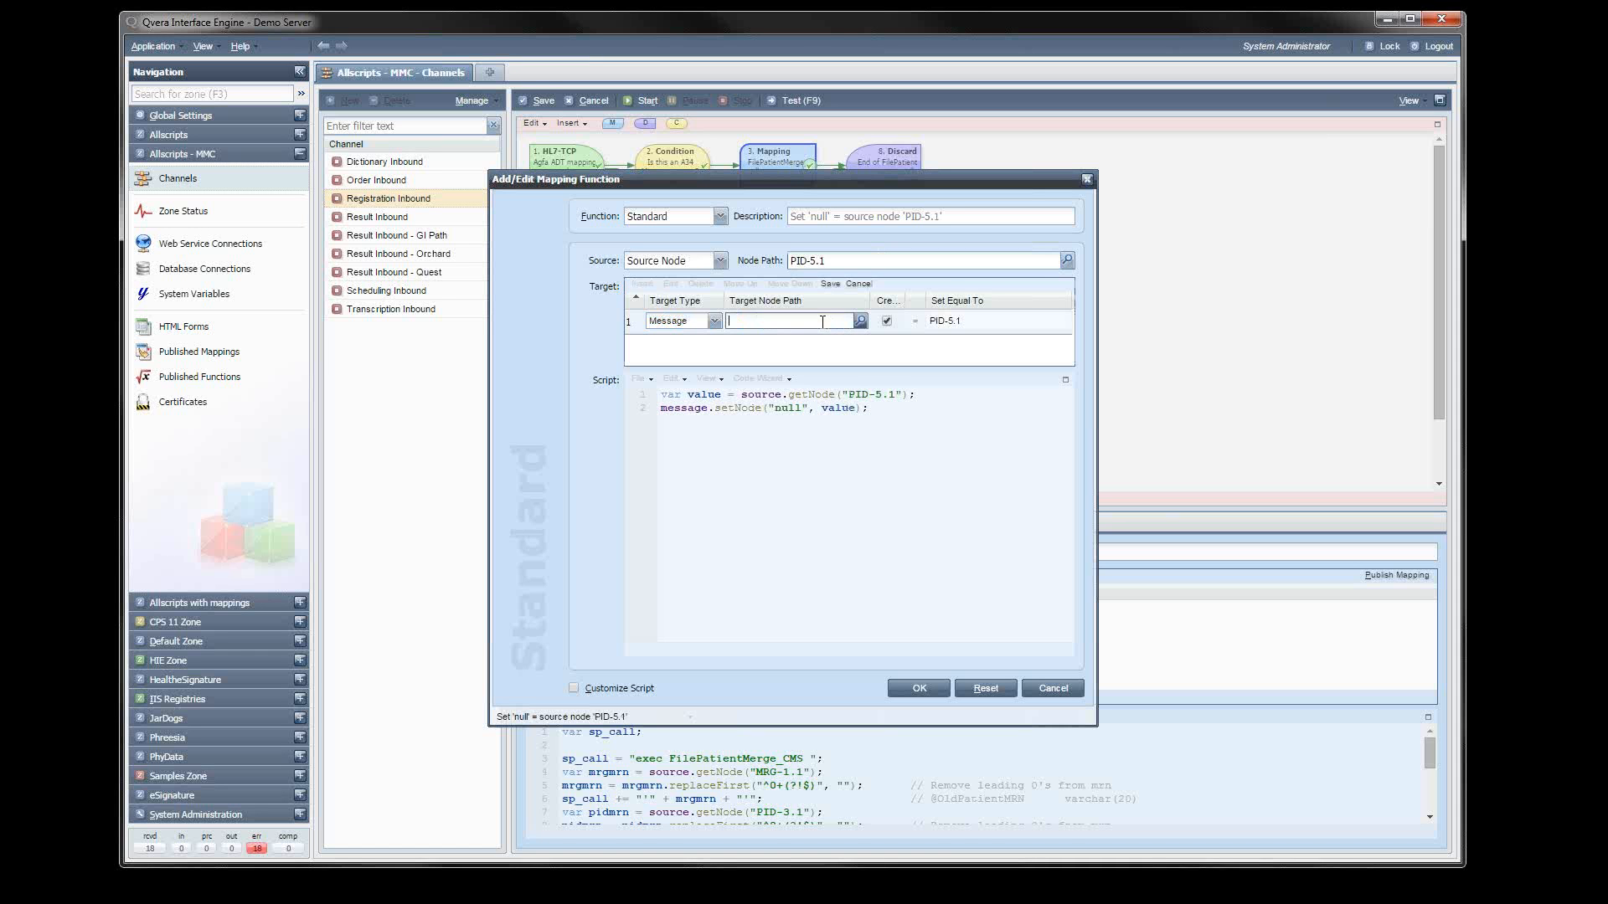
pyautogui.write('GT1-3.1')
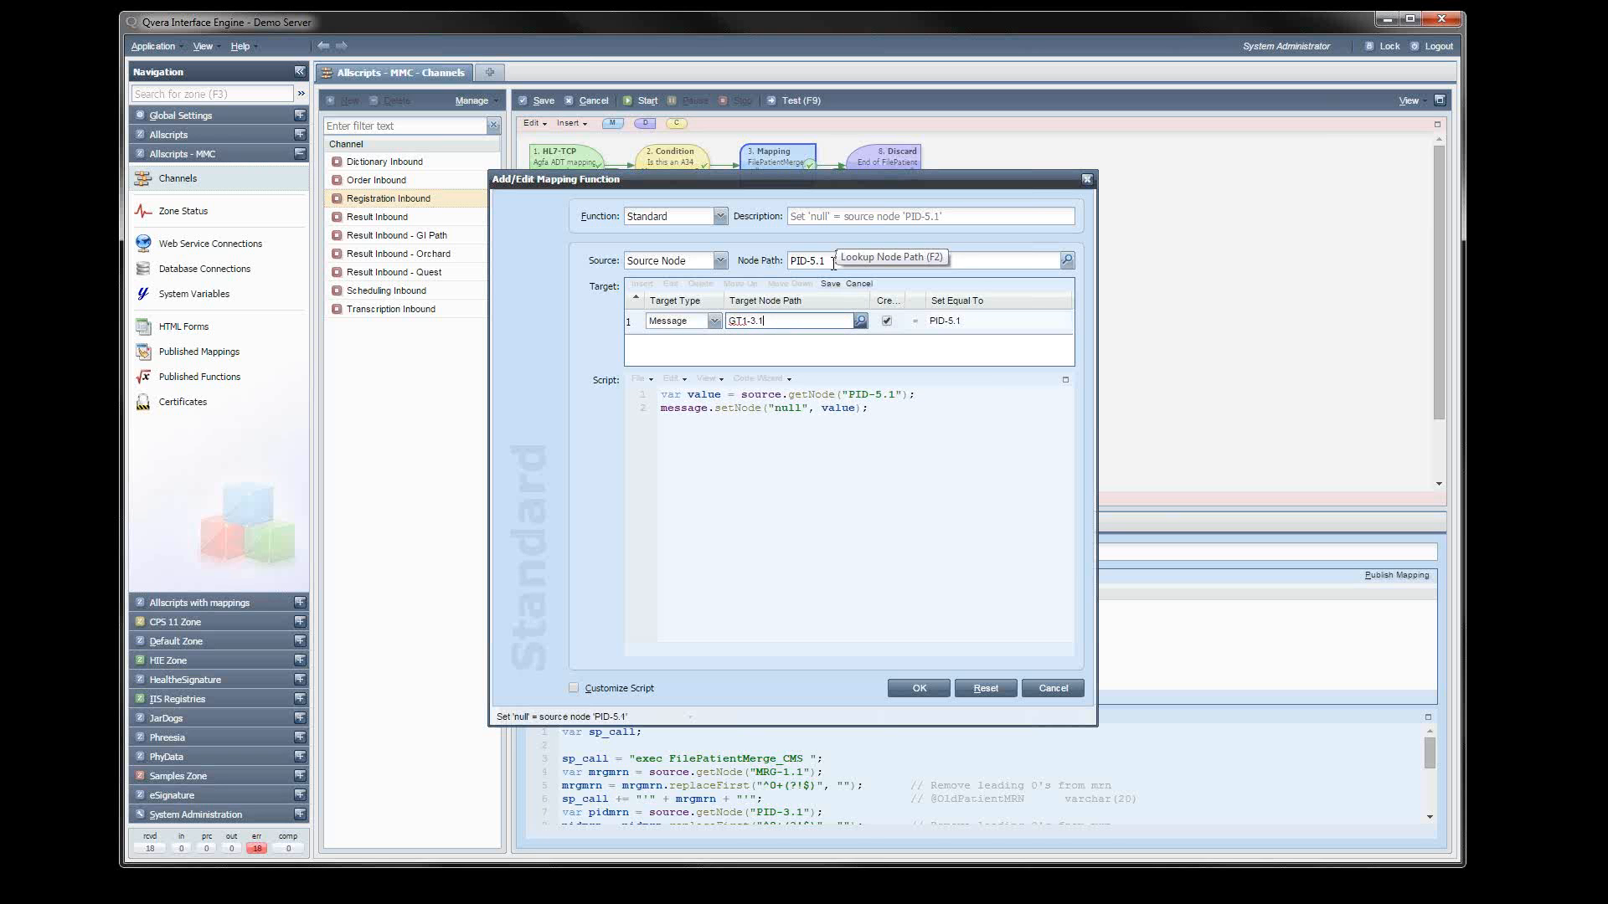
# Look up the source node path in the A28 sample message, evaluate PID-5.2, and choose PID-5.1 as the source.
pyautogui.click(1067, 261)
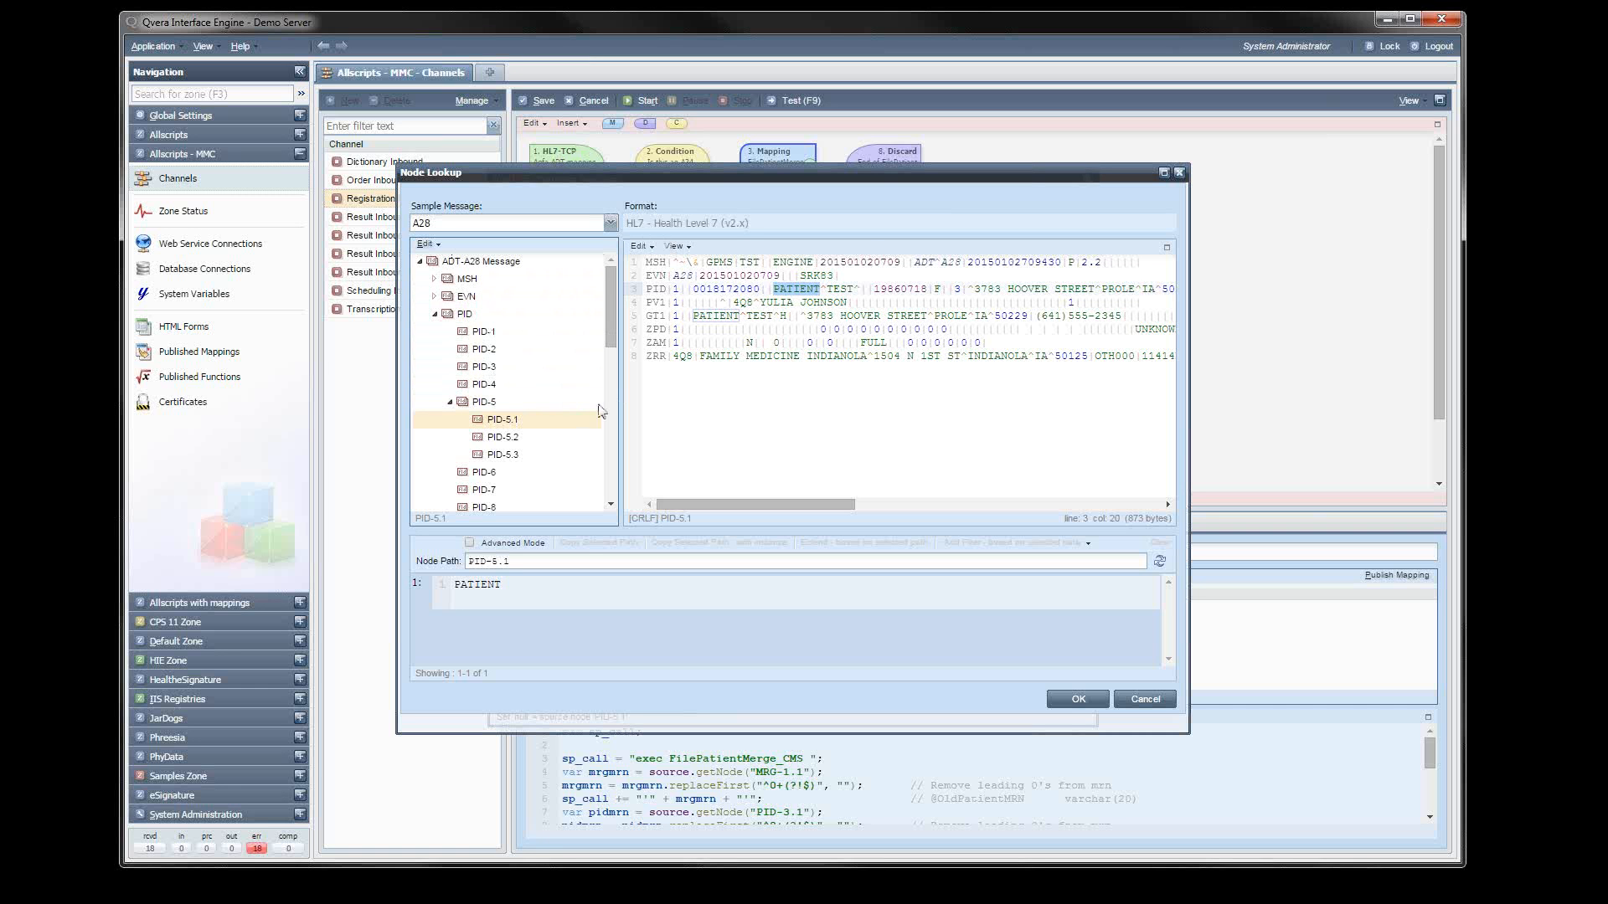
pyautogui.click(611, 224)
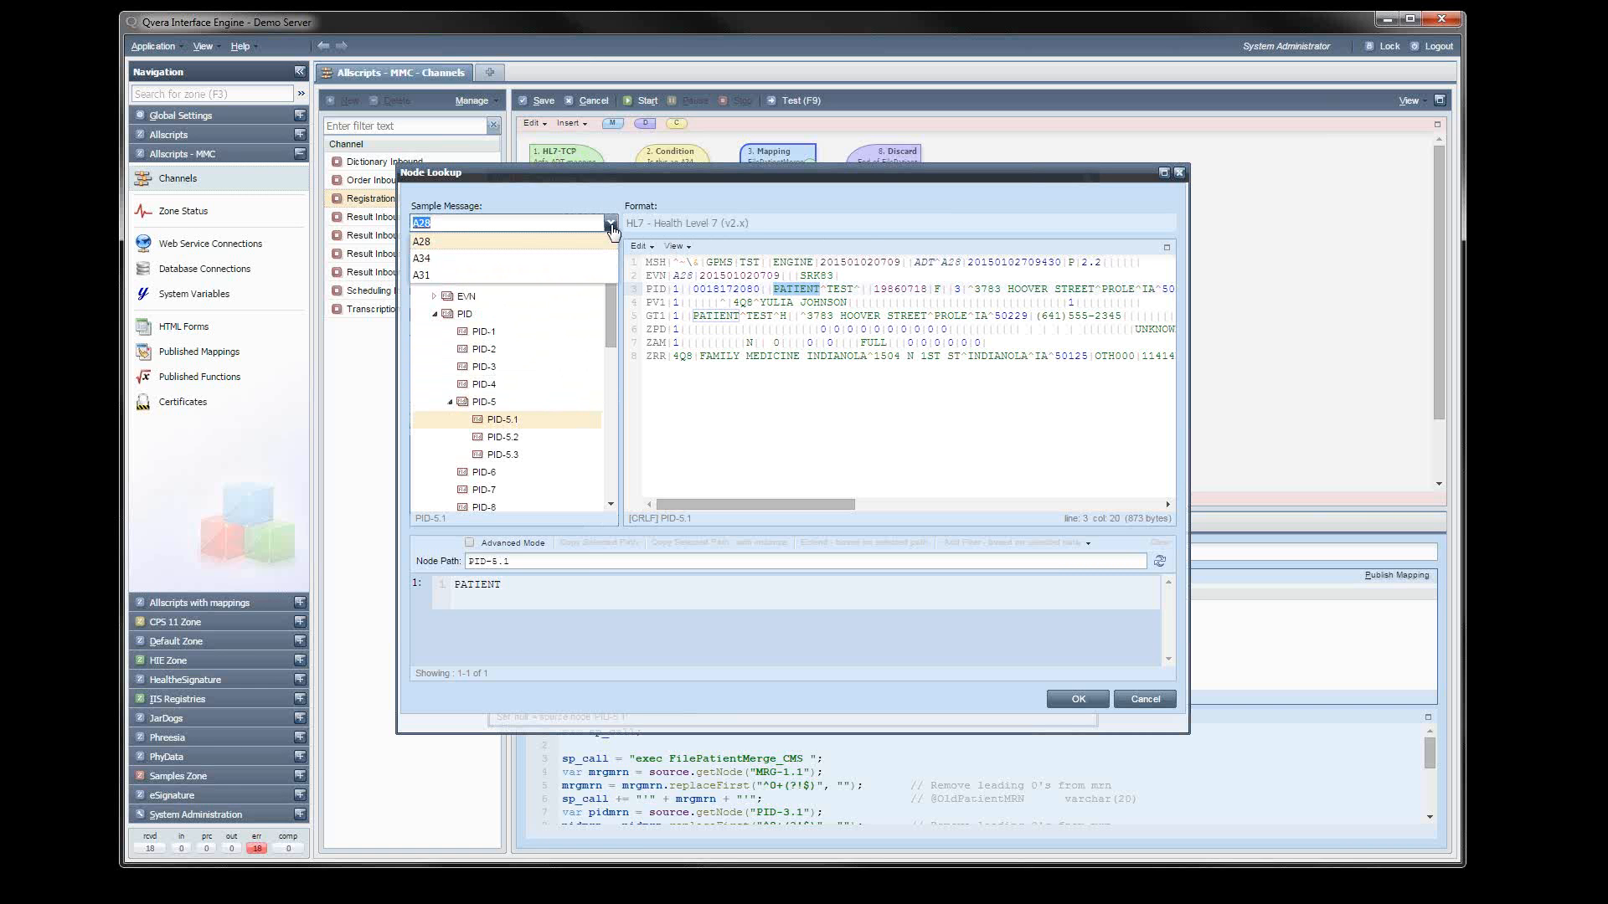
pyautogui.click(611, 225)
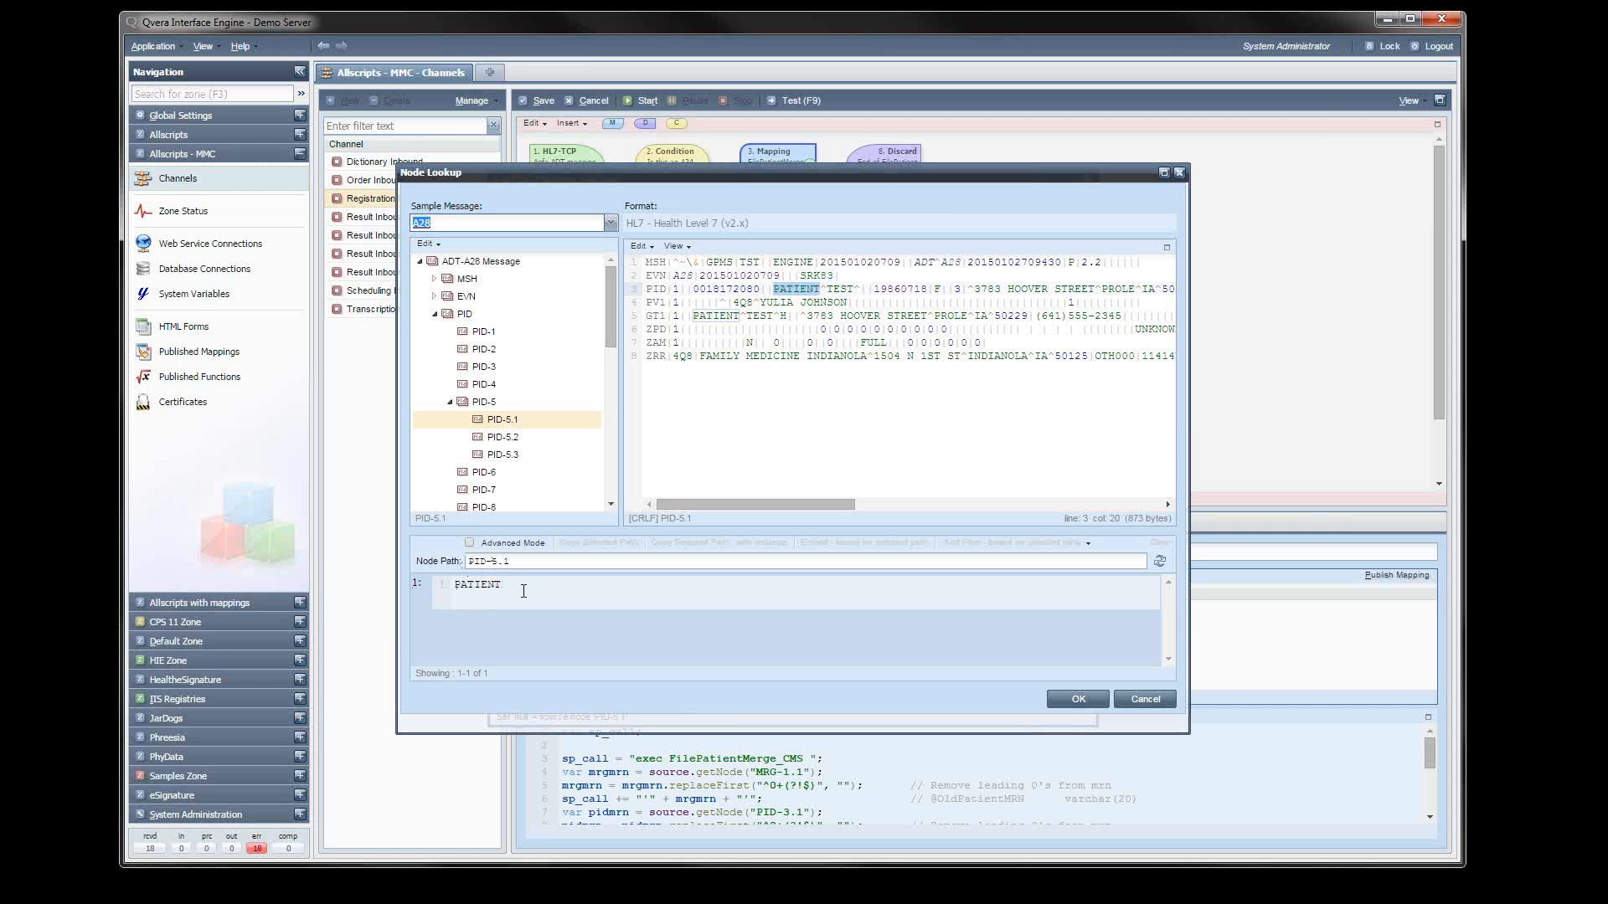
pyautogui.click(841, 289)
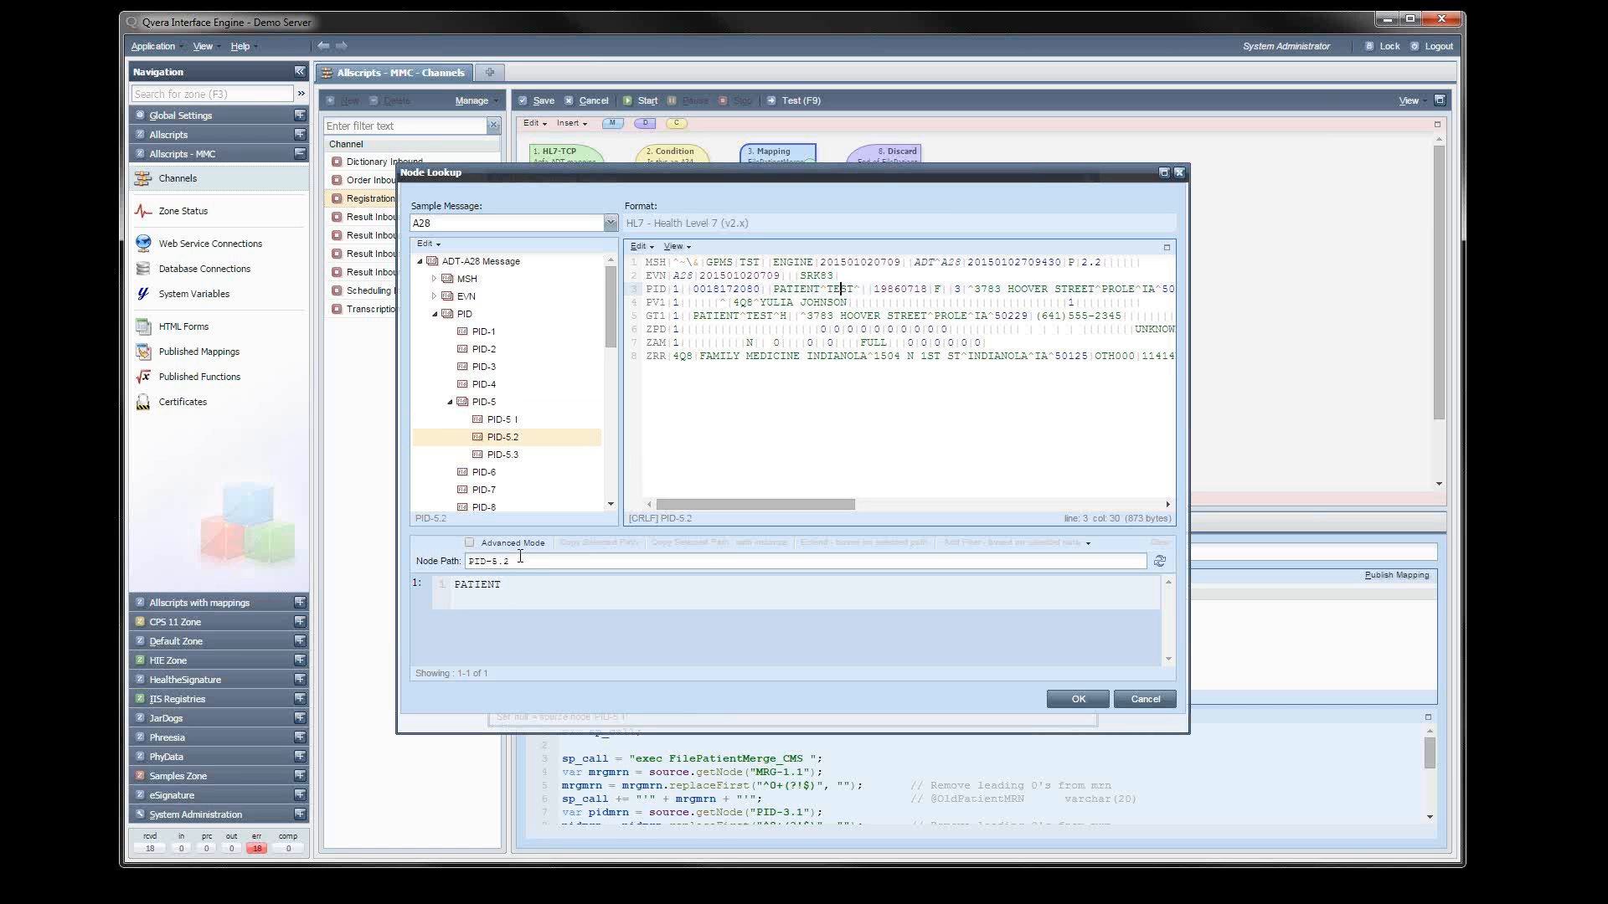
pyautogui.click(1159, 561)
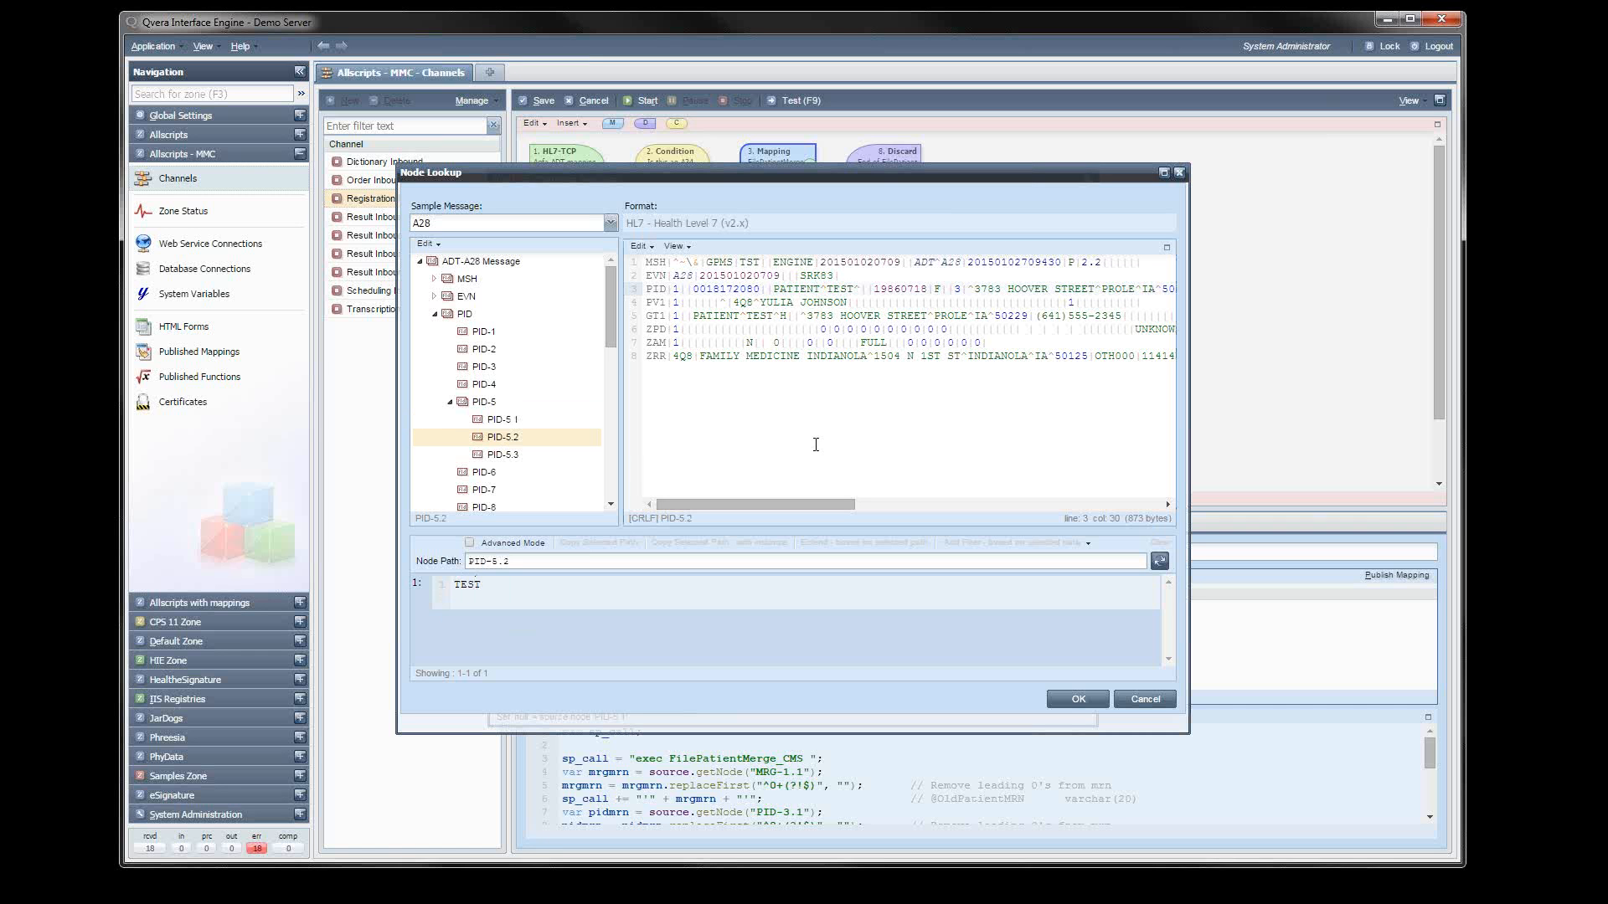
pyautogui.click(792, 288)
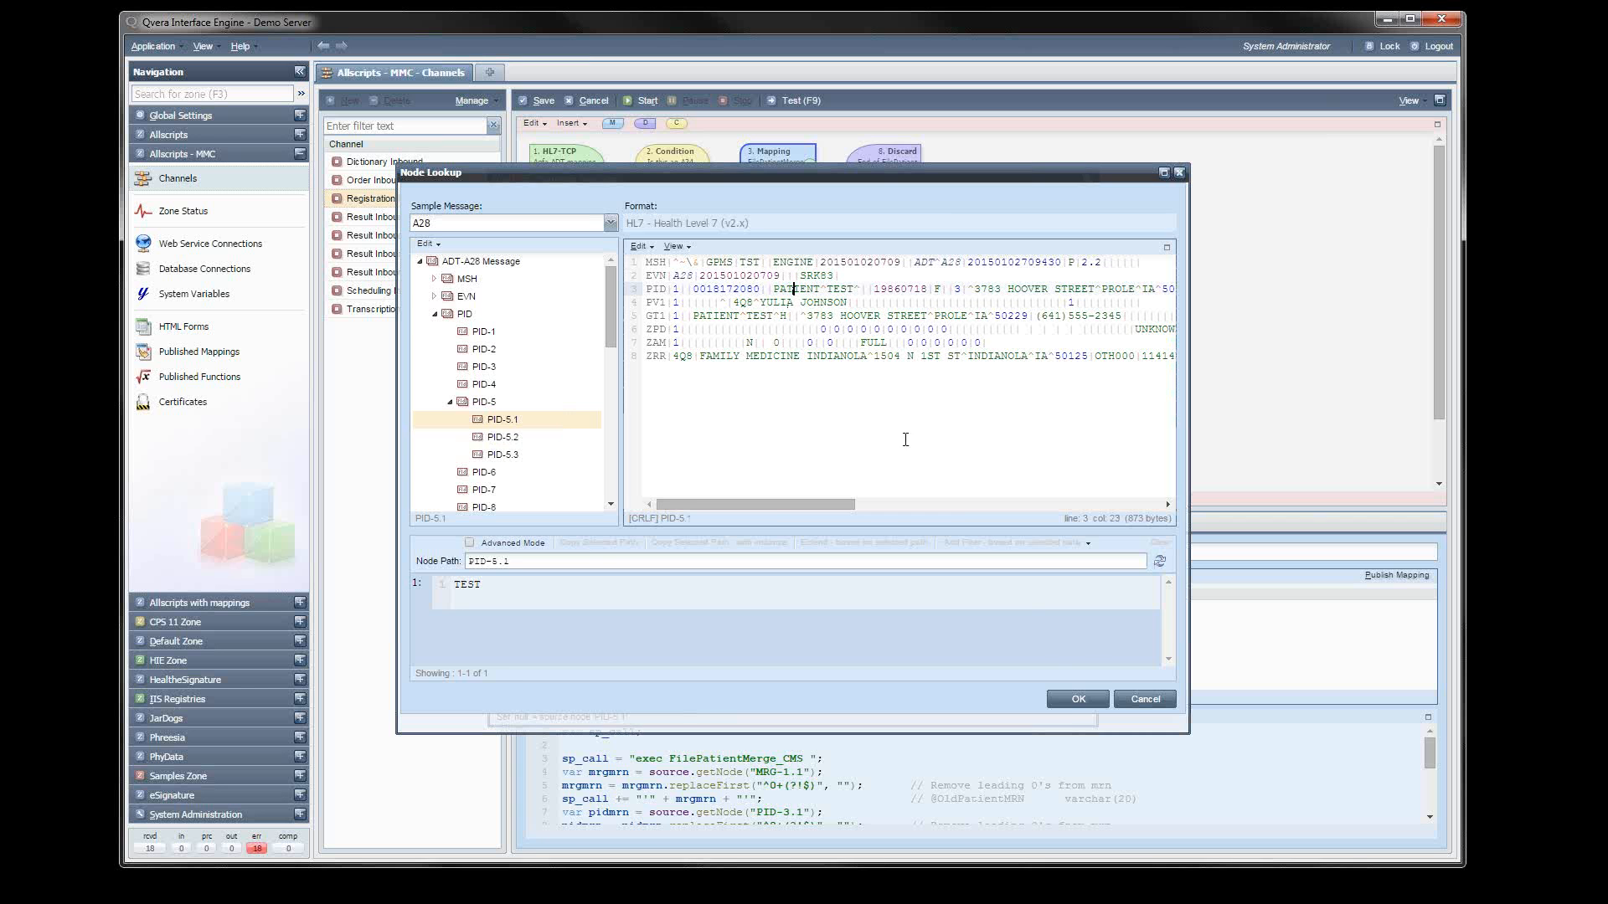
pyautogui.click(1076, 702)
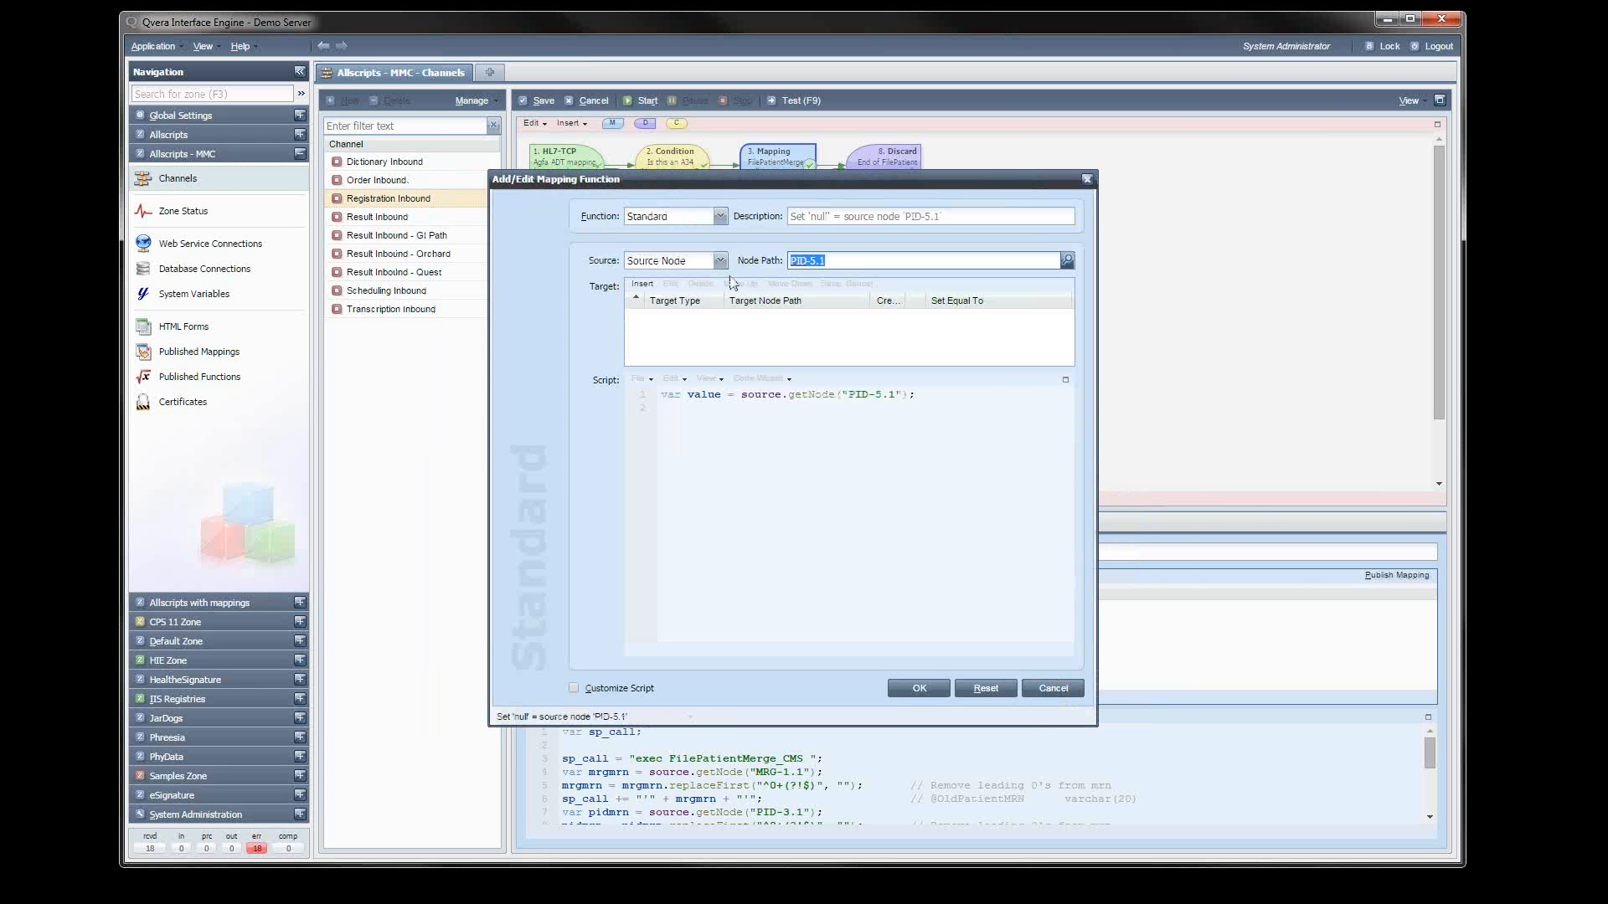
# Add a Message target to the mapping function, pick GT1-3.1 from the sample message as its node path, and save the row.
pyautogui.click(641, 284)
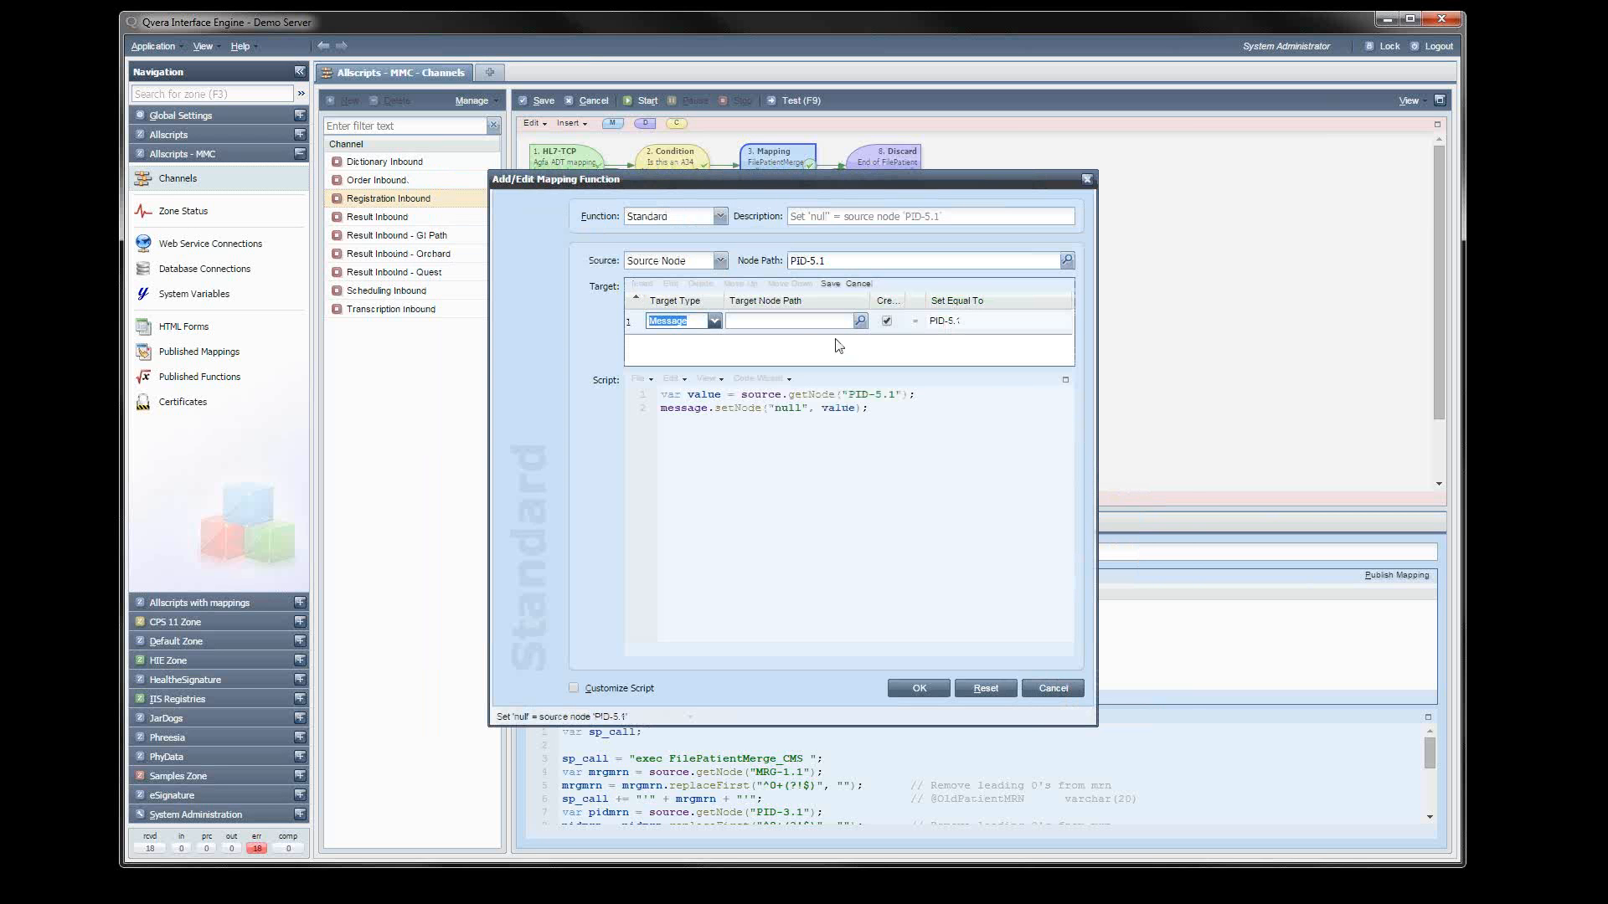
pyautogui.click(860, 320)
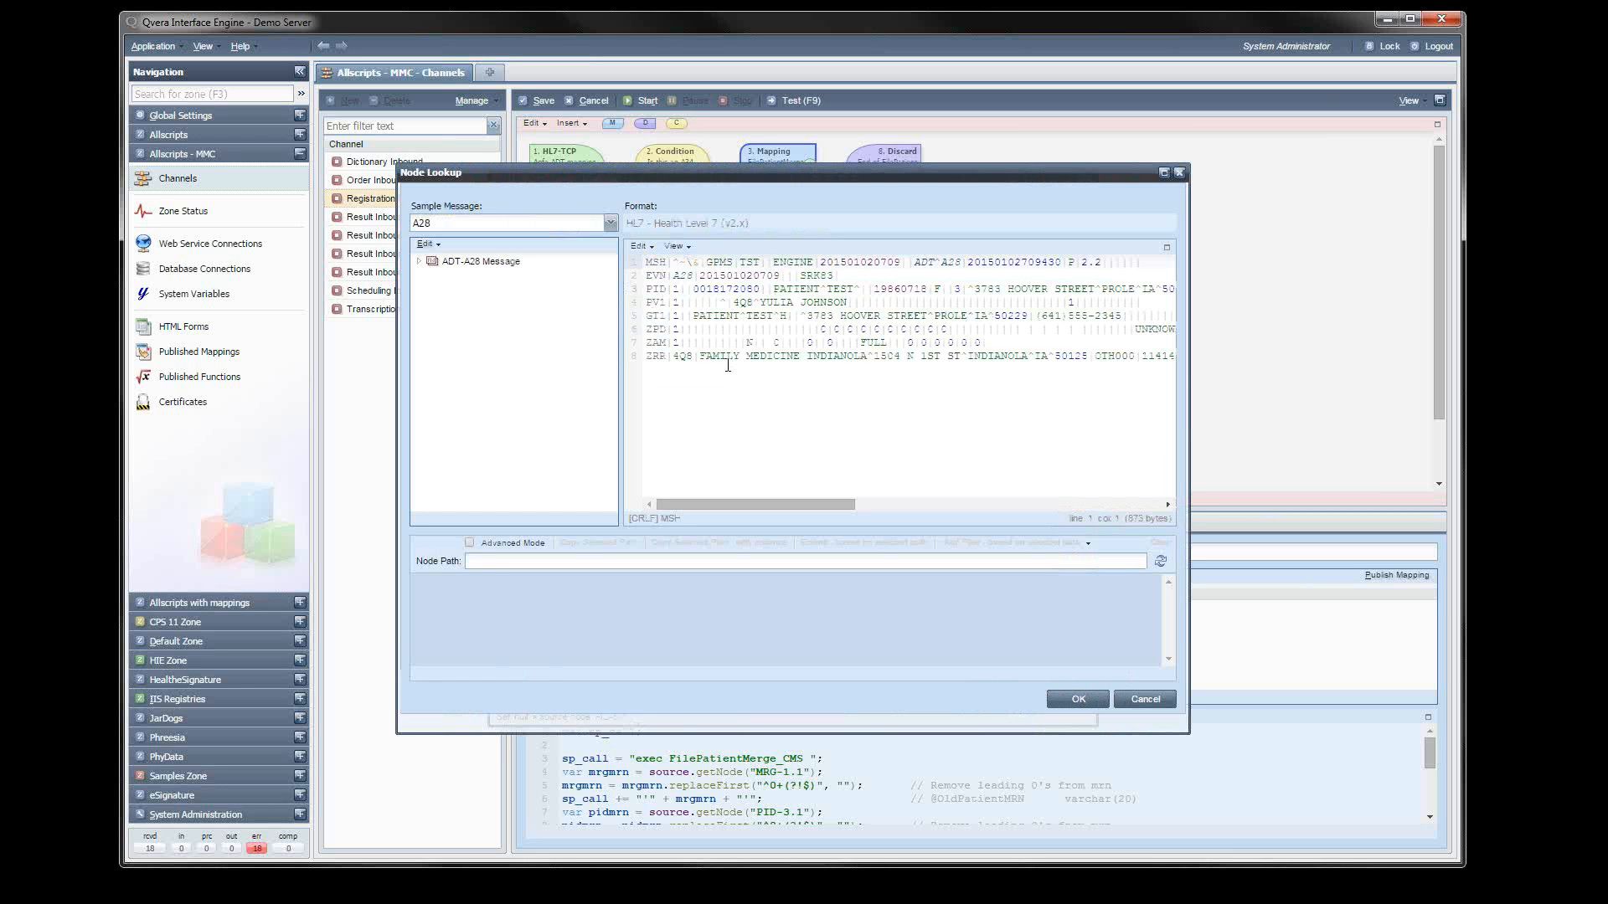
pyautogui.click(708, 315)
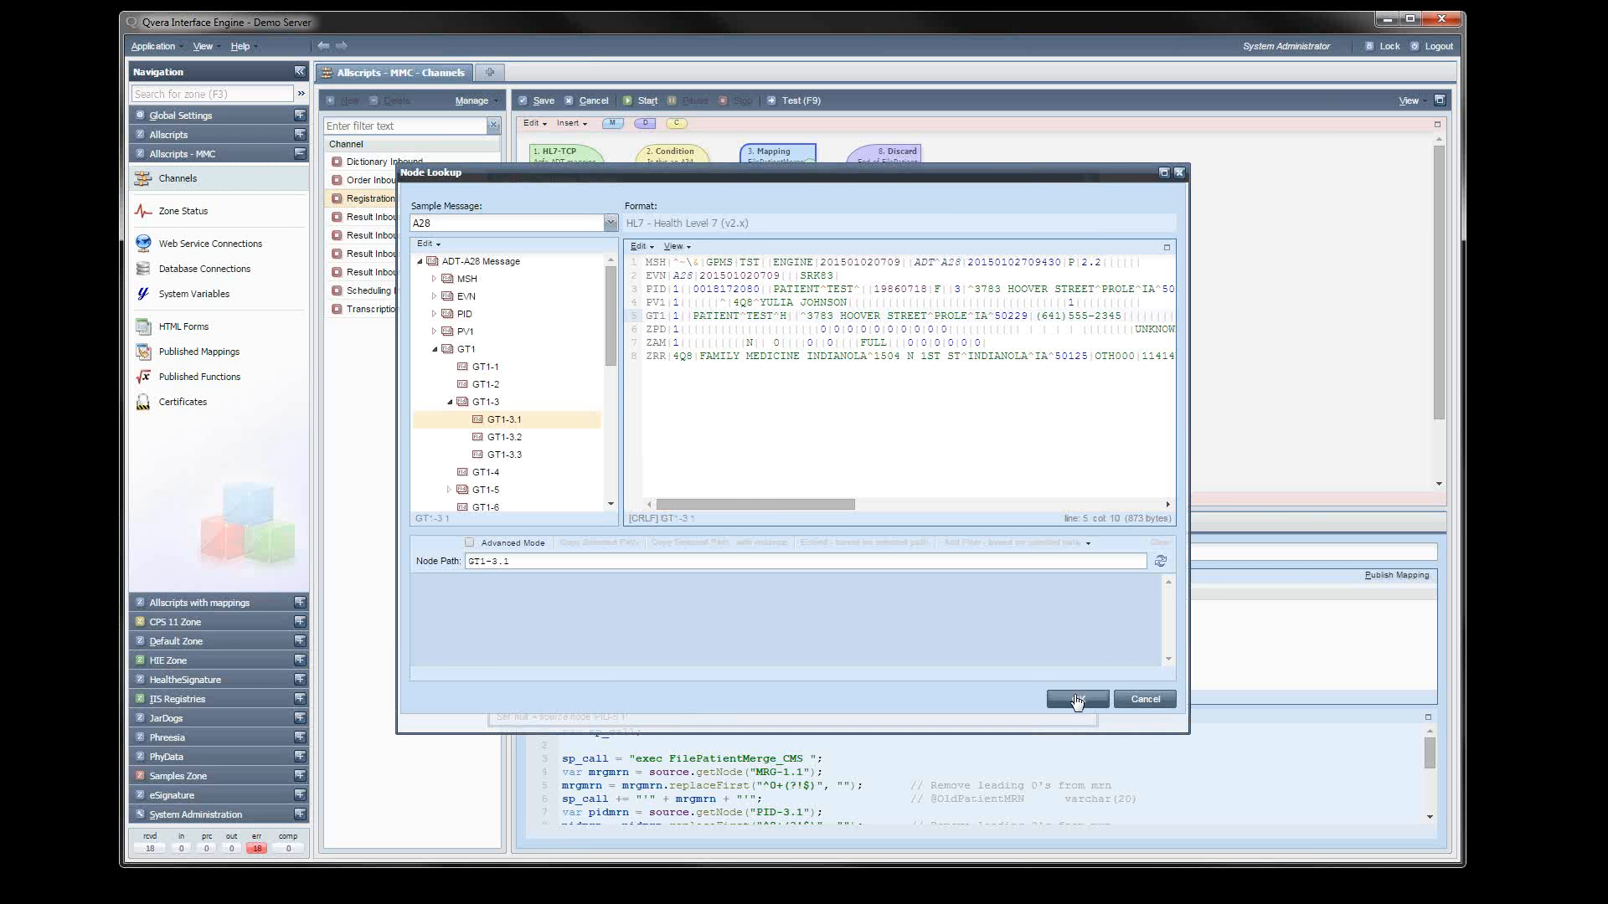
pyautogui.click(1077, 699)
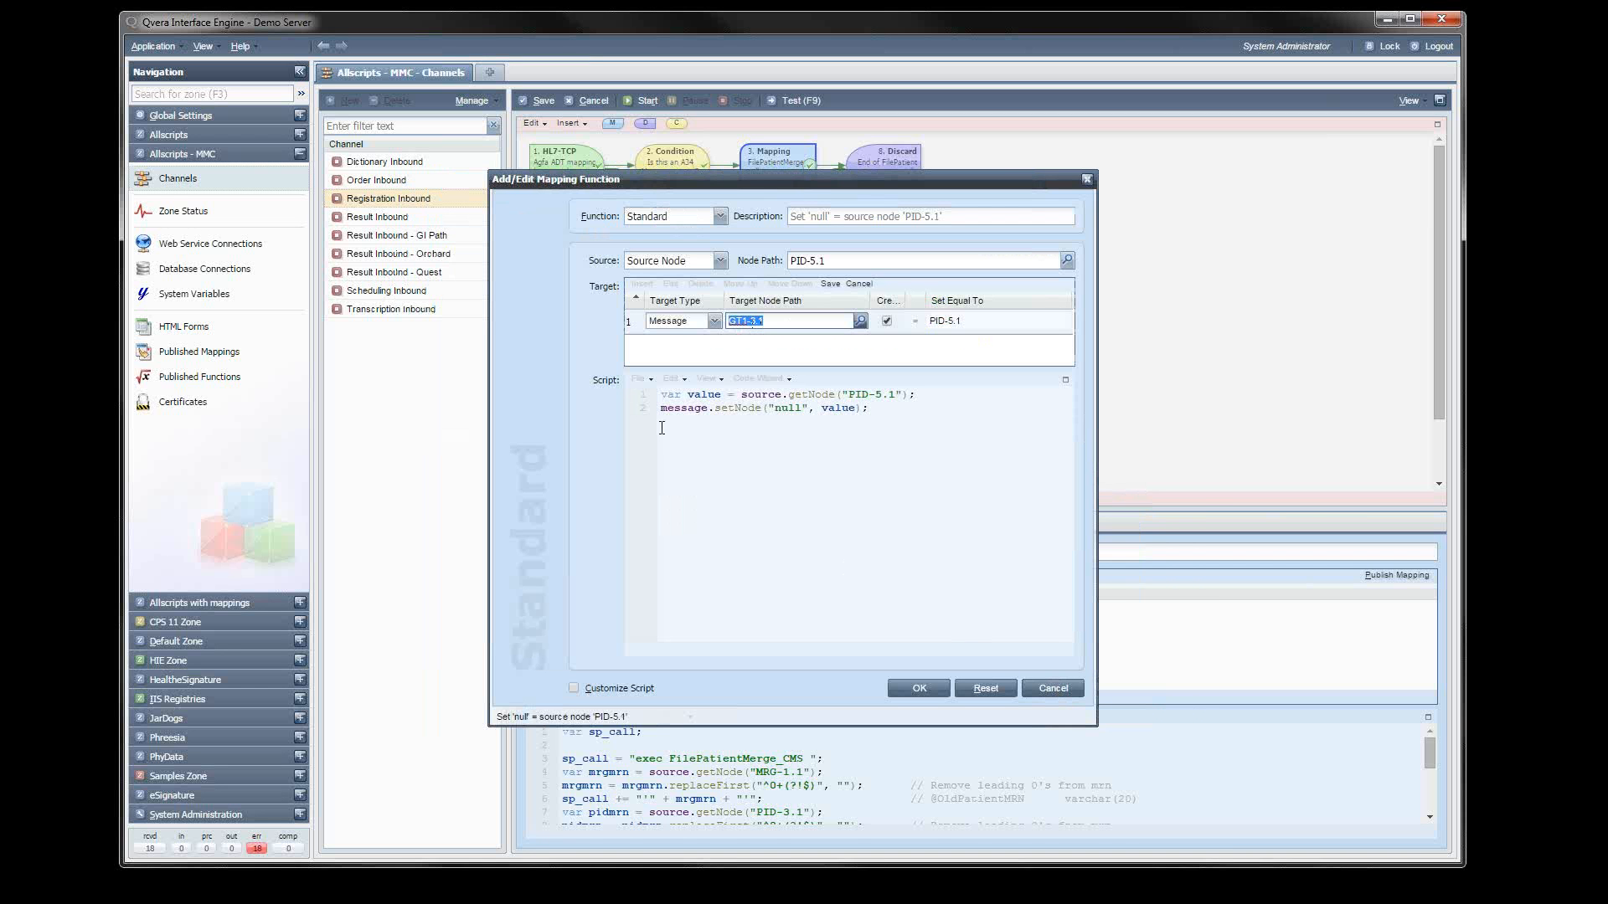
pyautogui.click(756, 448)
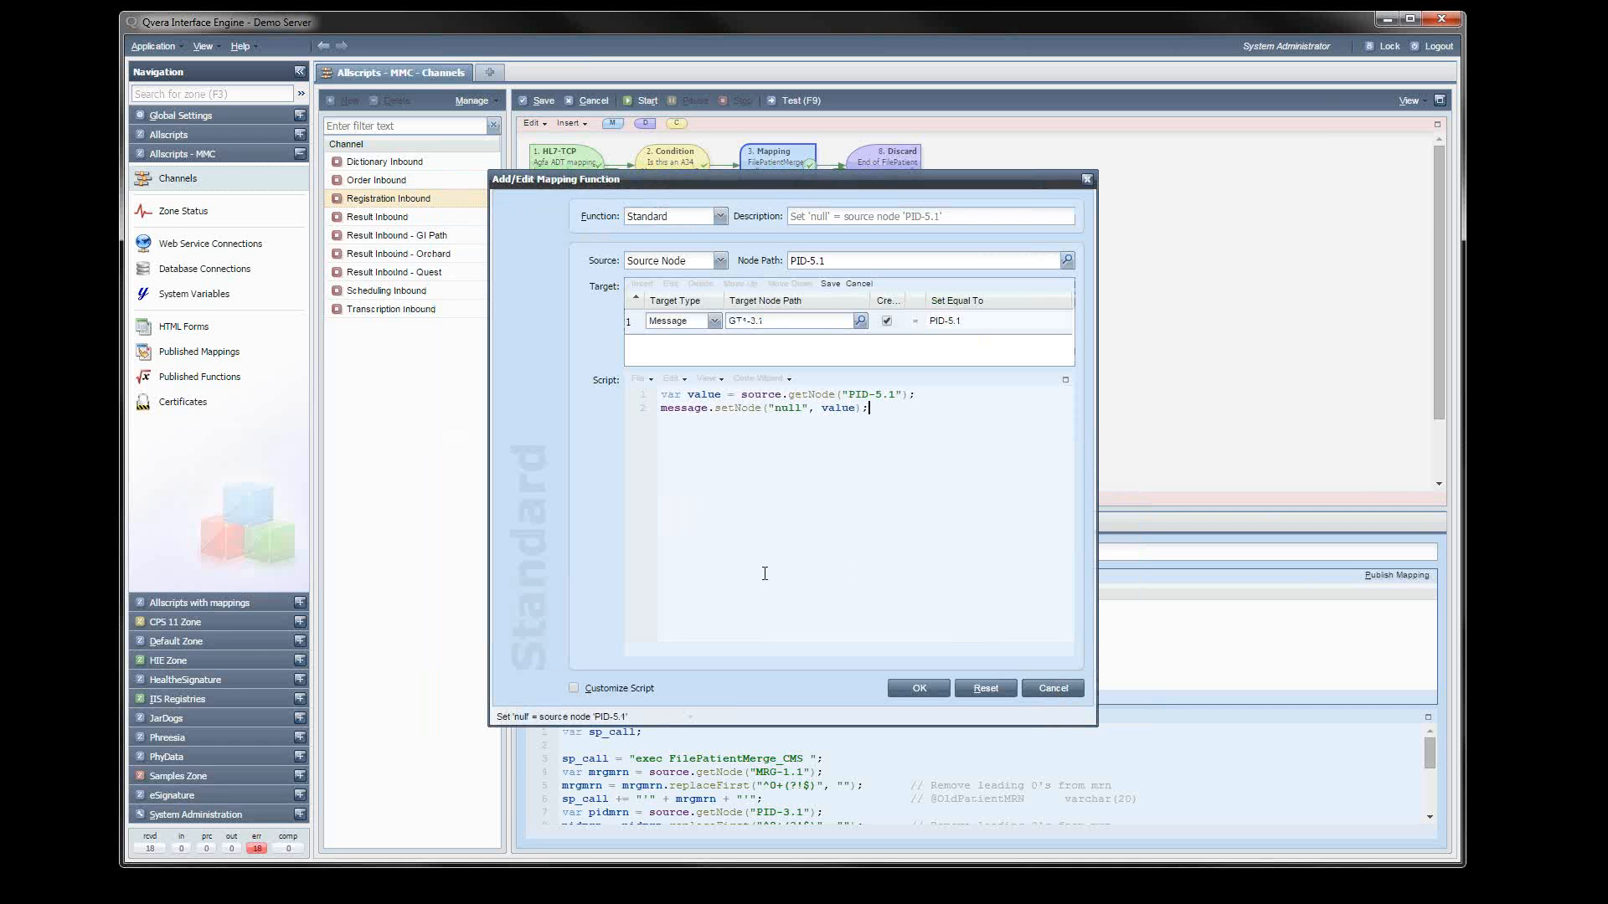
pyautogui.click(784, 325)
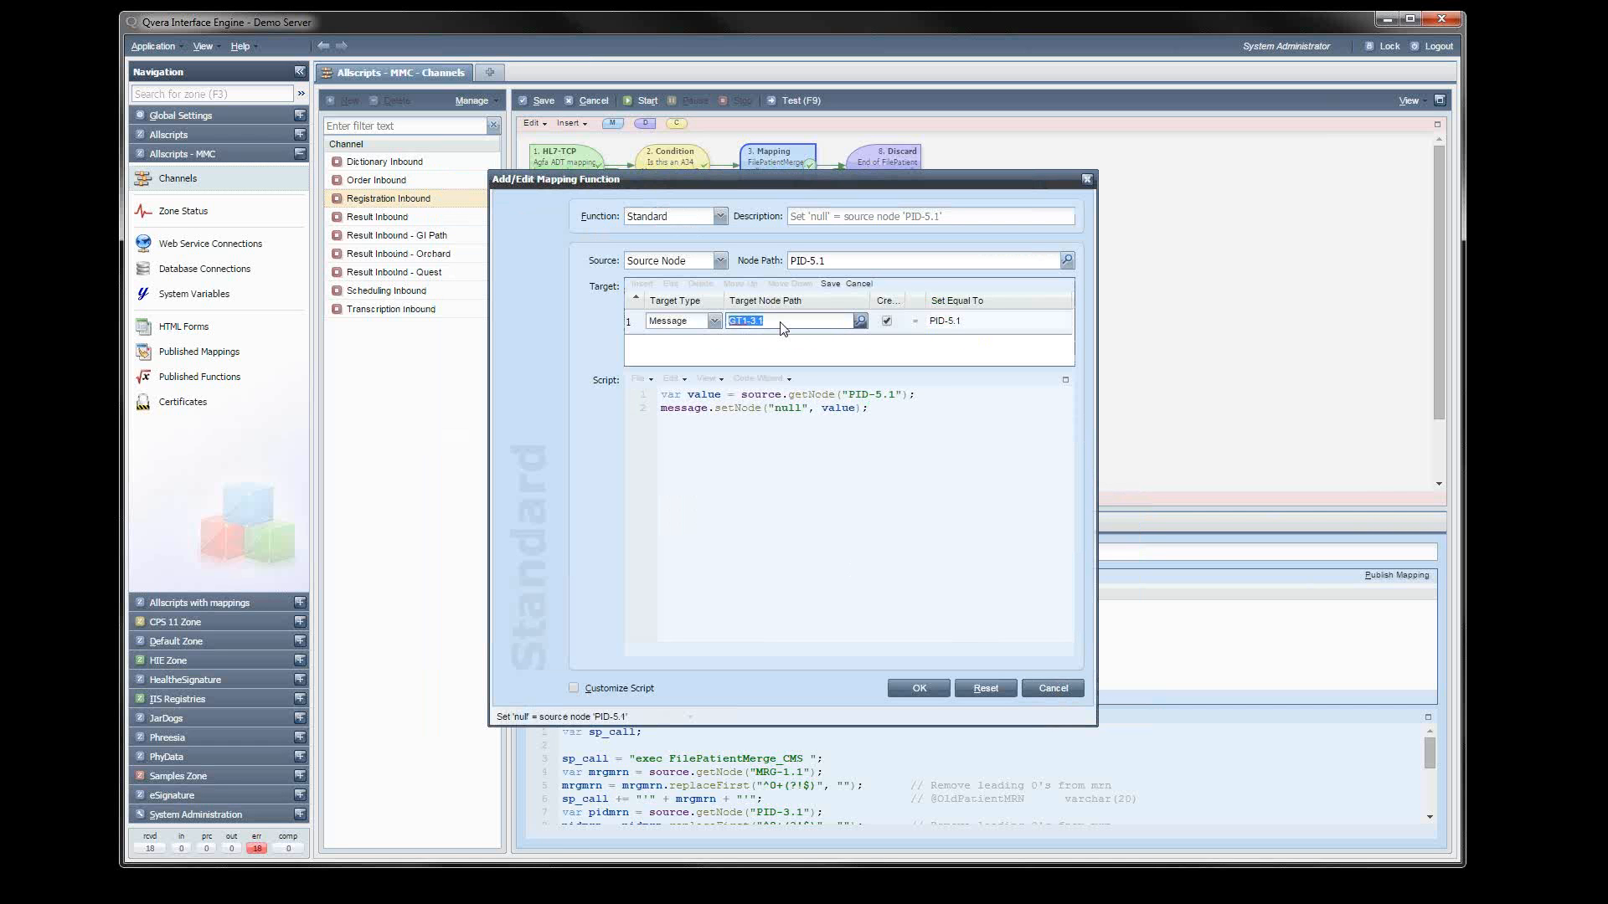
pyautogui.press('Return')
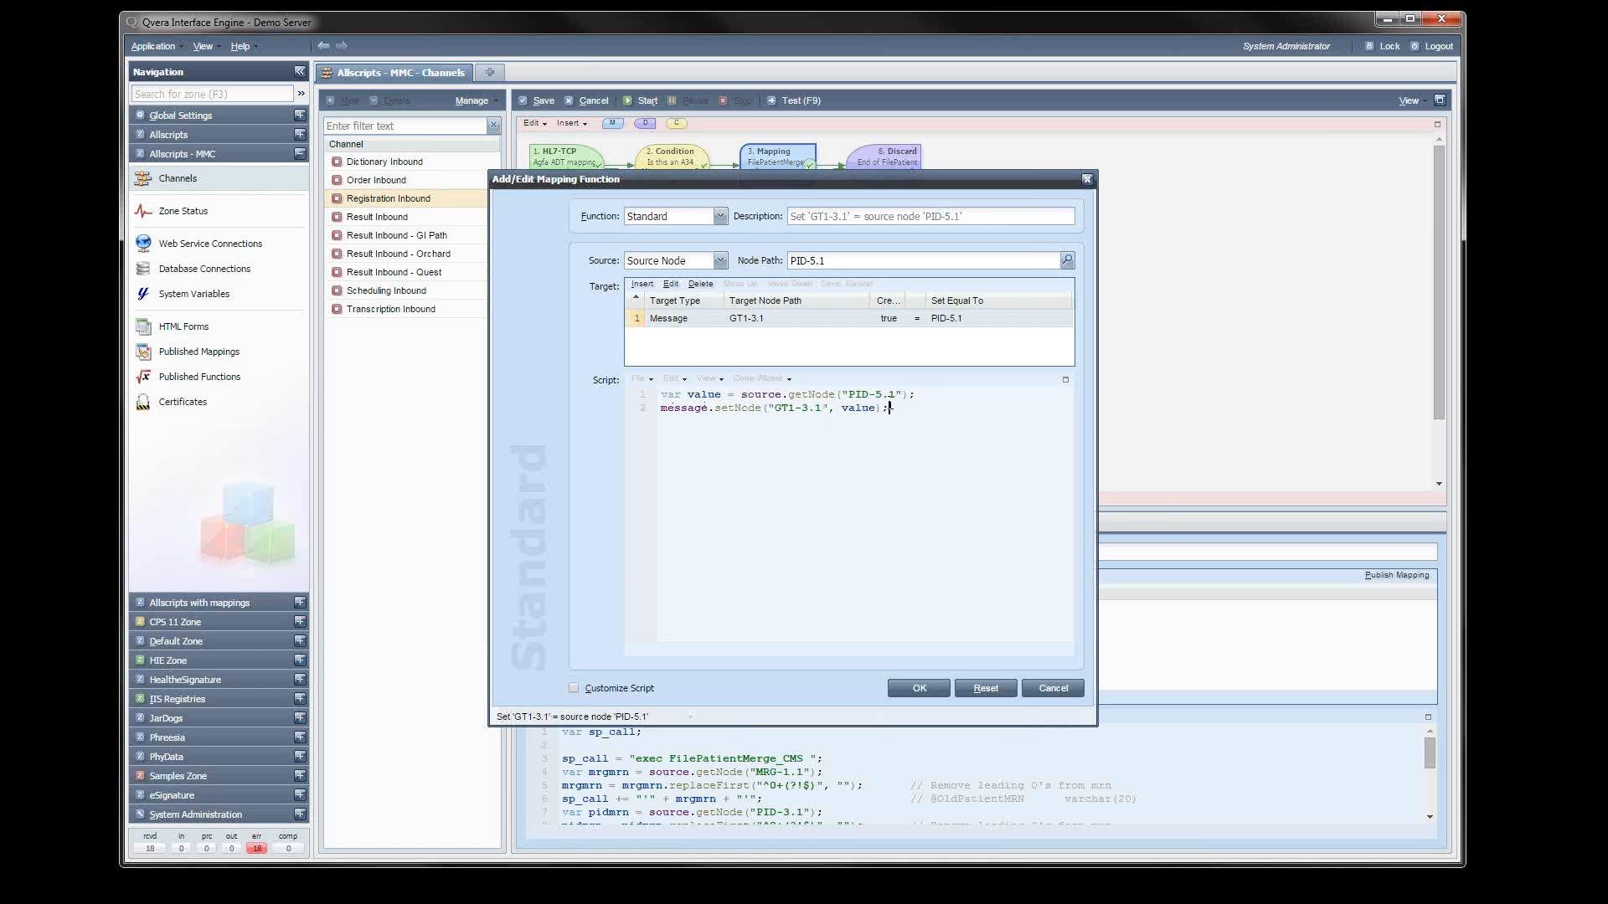
# Enable script customization for the standard mapping function, and discard the function.
pyautogui.click(573, 688)
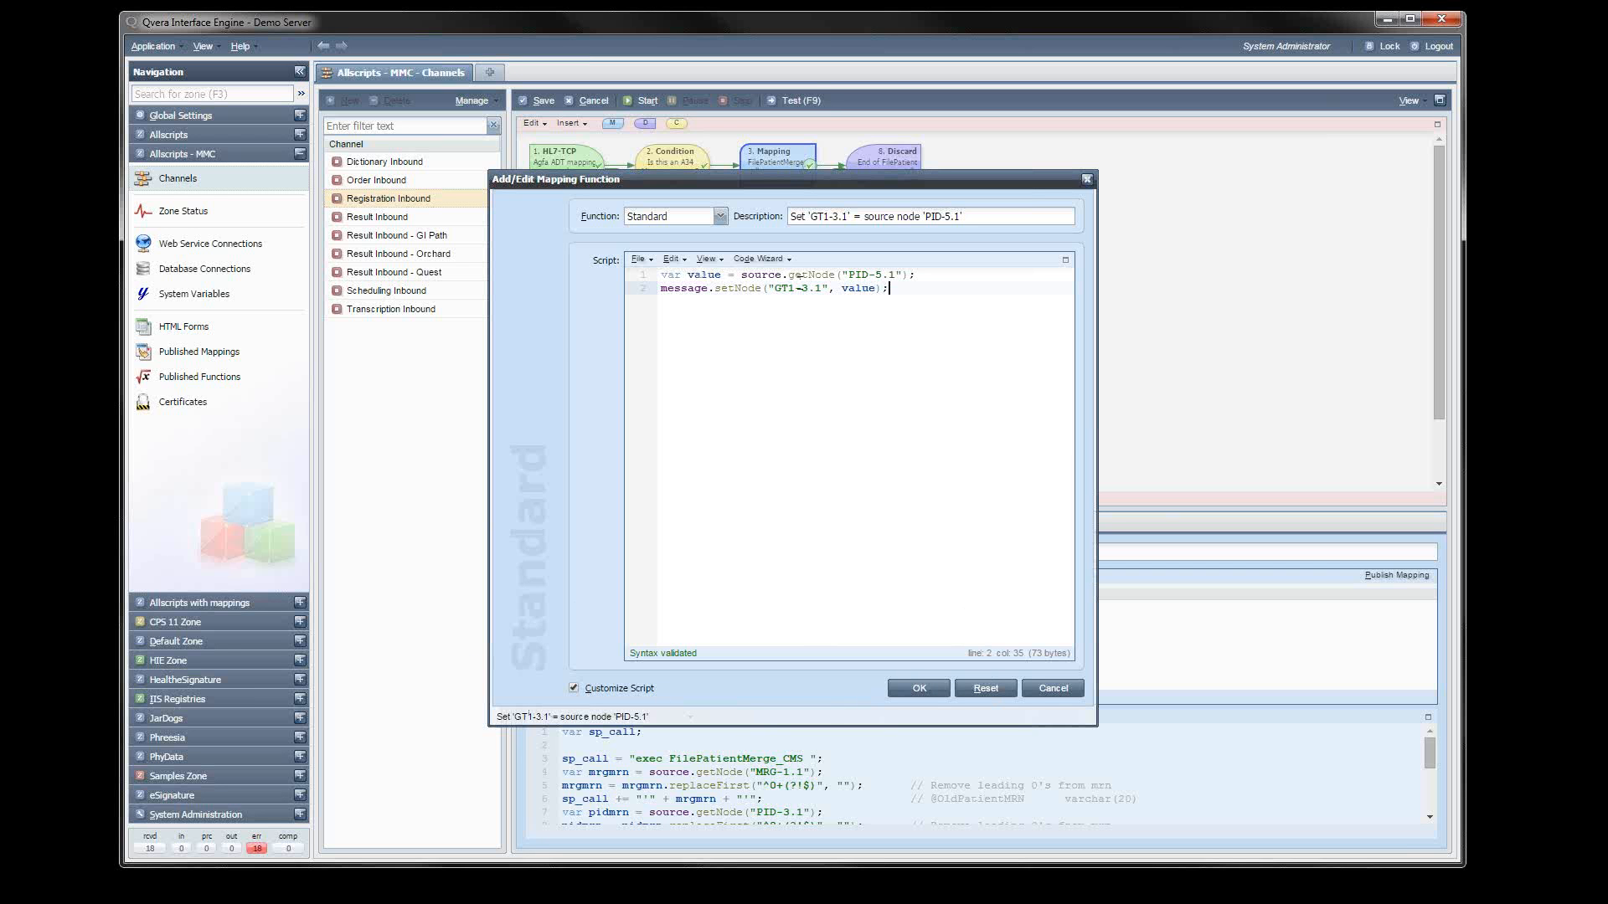
pyautogui.click(1048, 692)
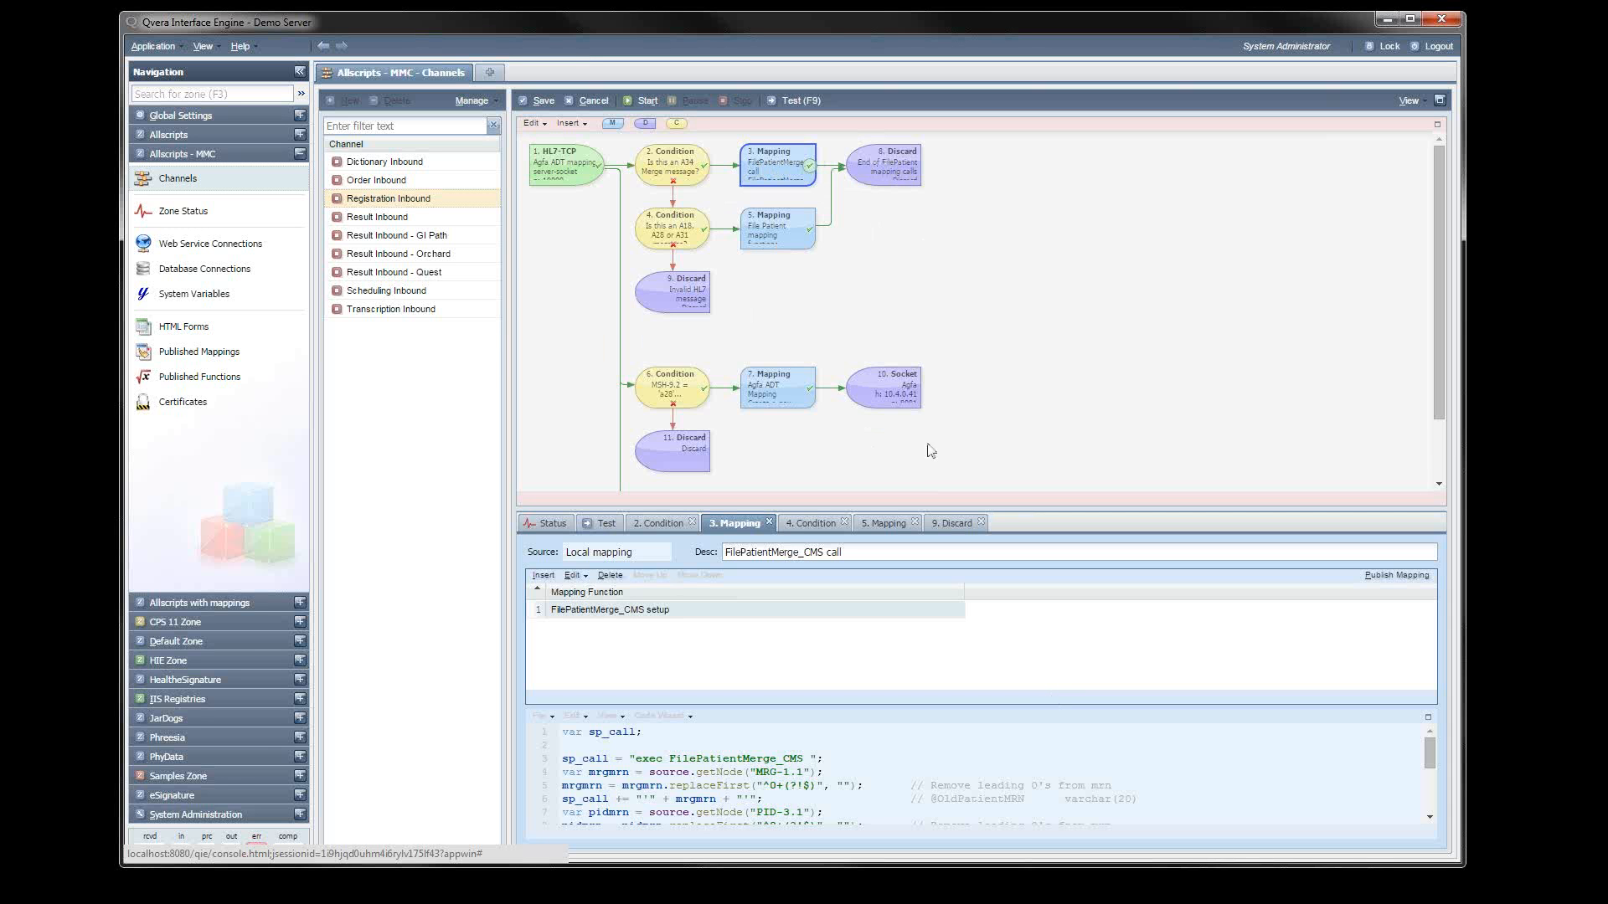
# Examine the Agfa socket destination node's settings, its Ack script and the available destination types.
pyautogui.click(882, 393)
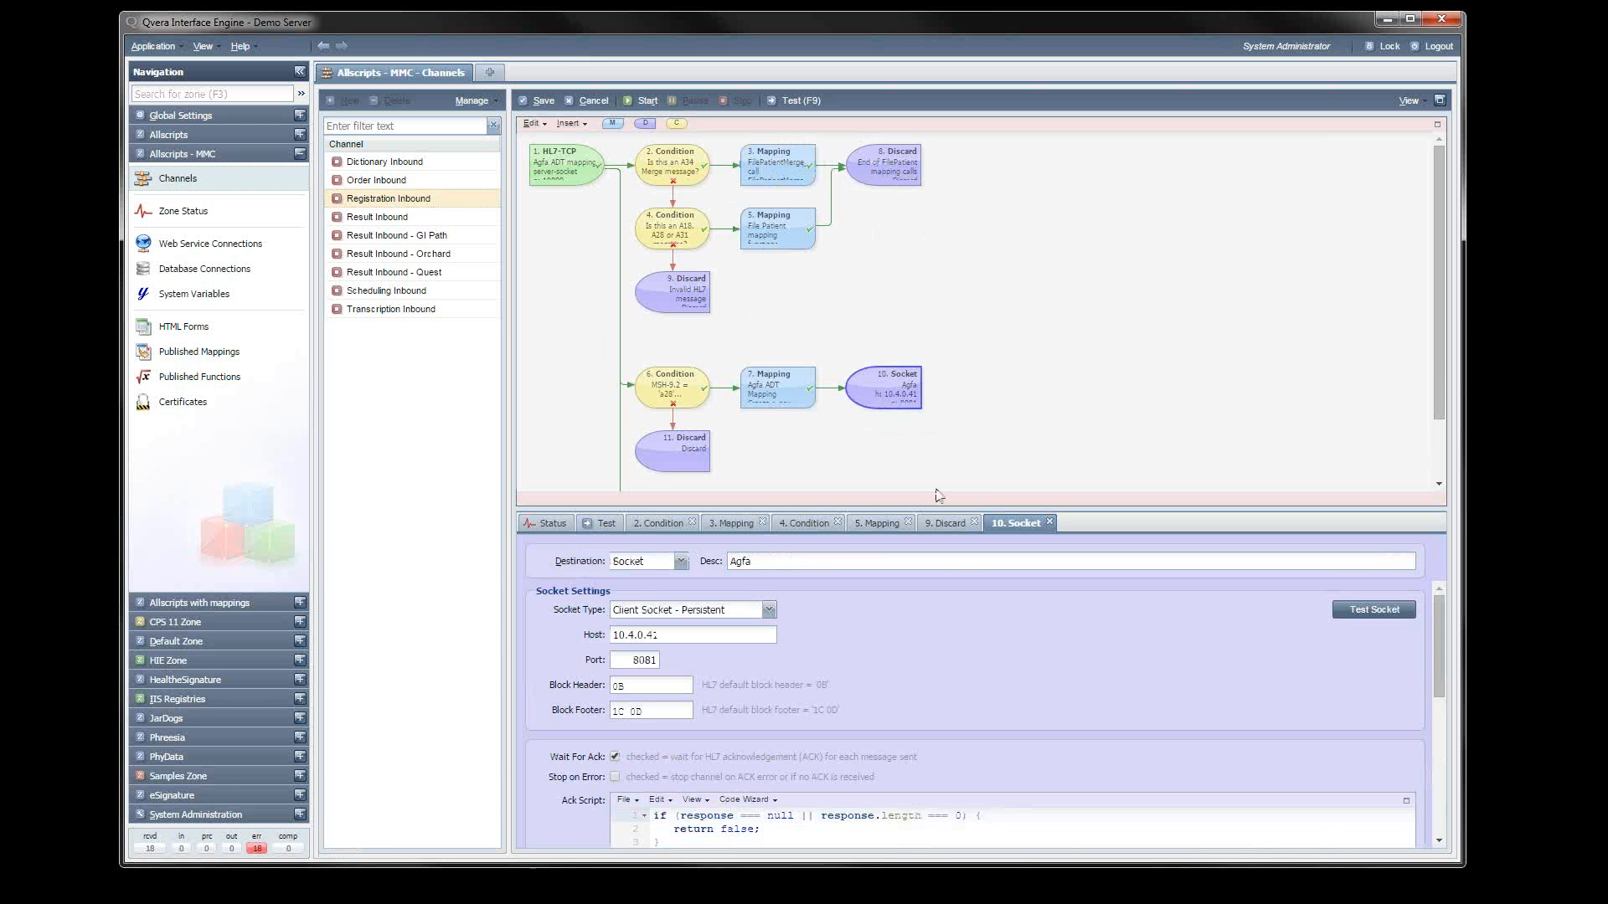
pyautogui.scroll(-5, 1081, 675)
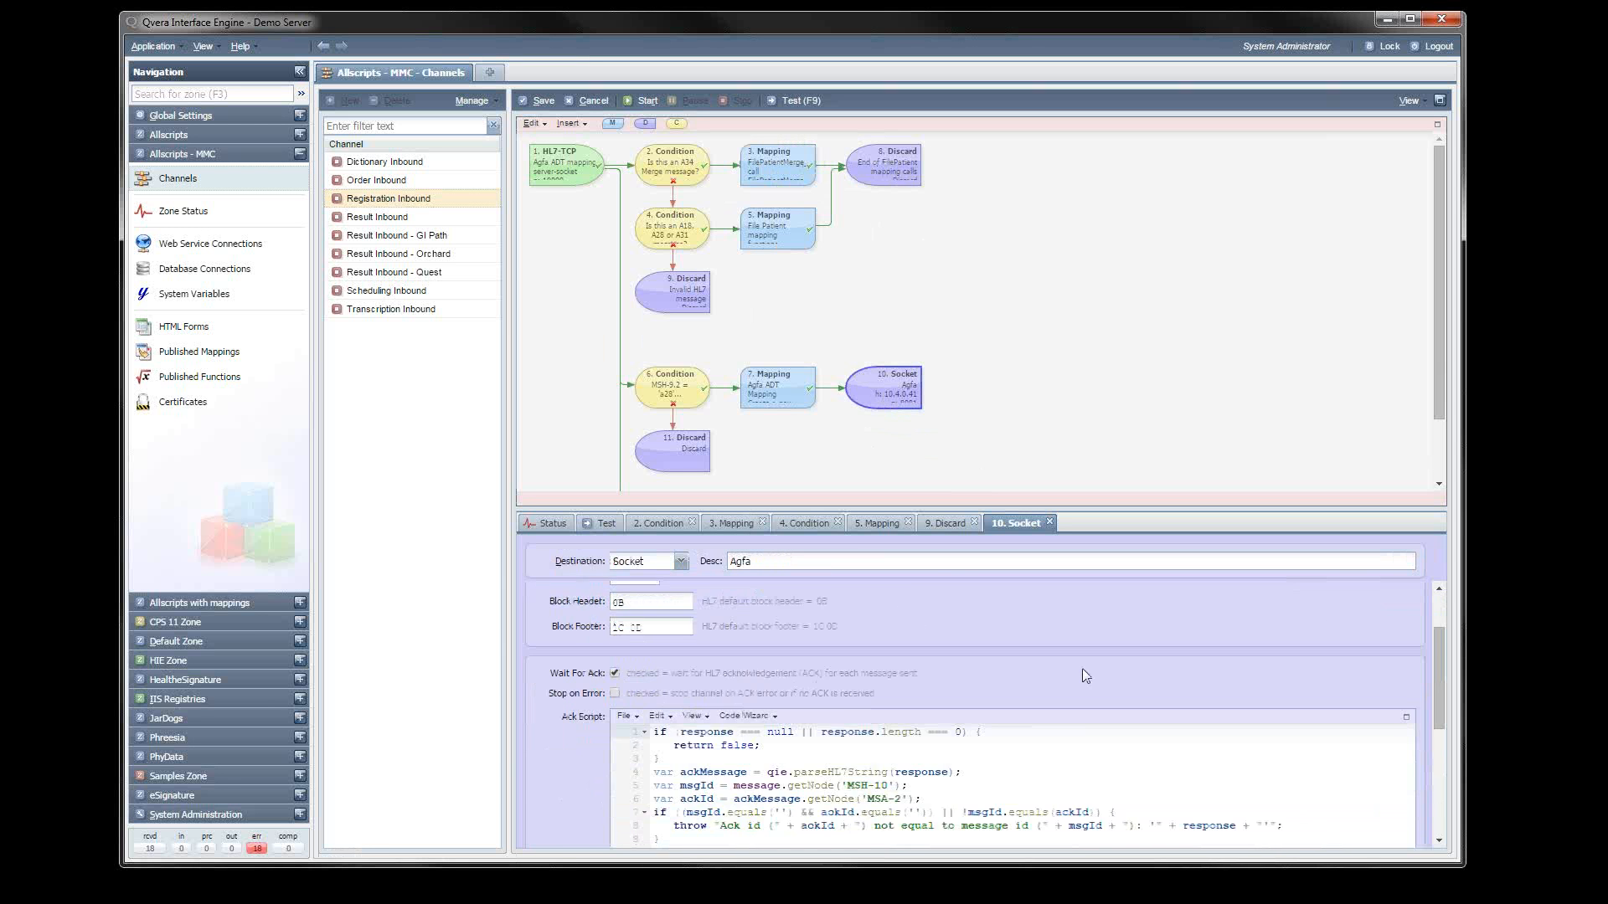
pyautogui.scroll(5, 1082, 675)
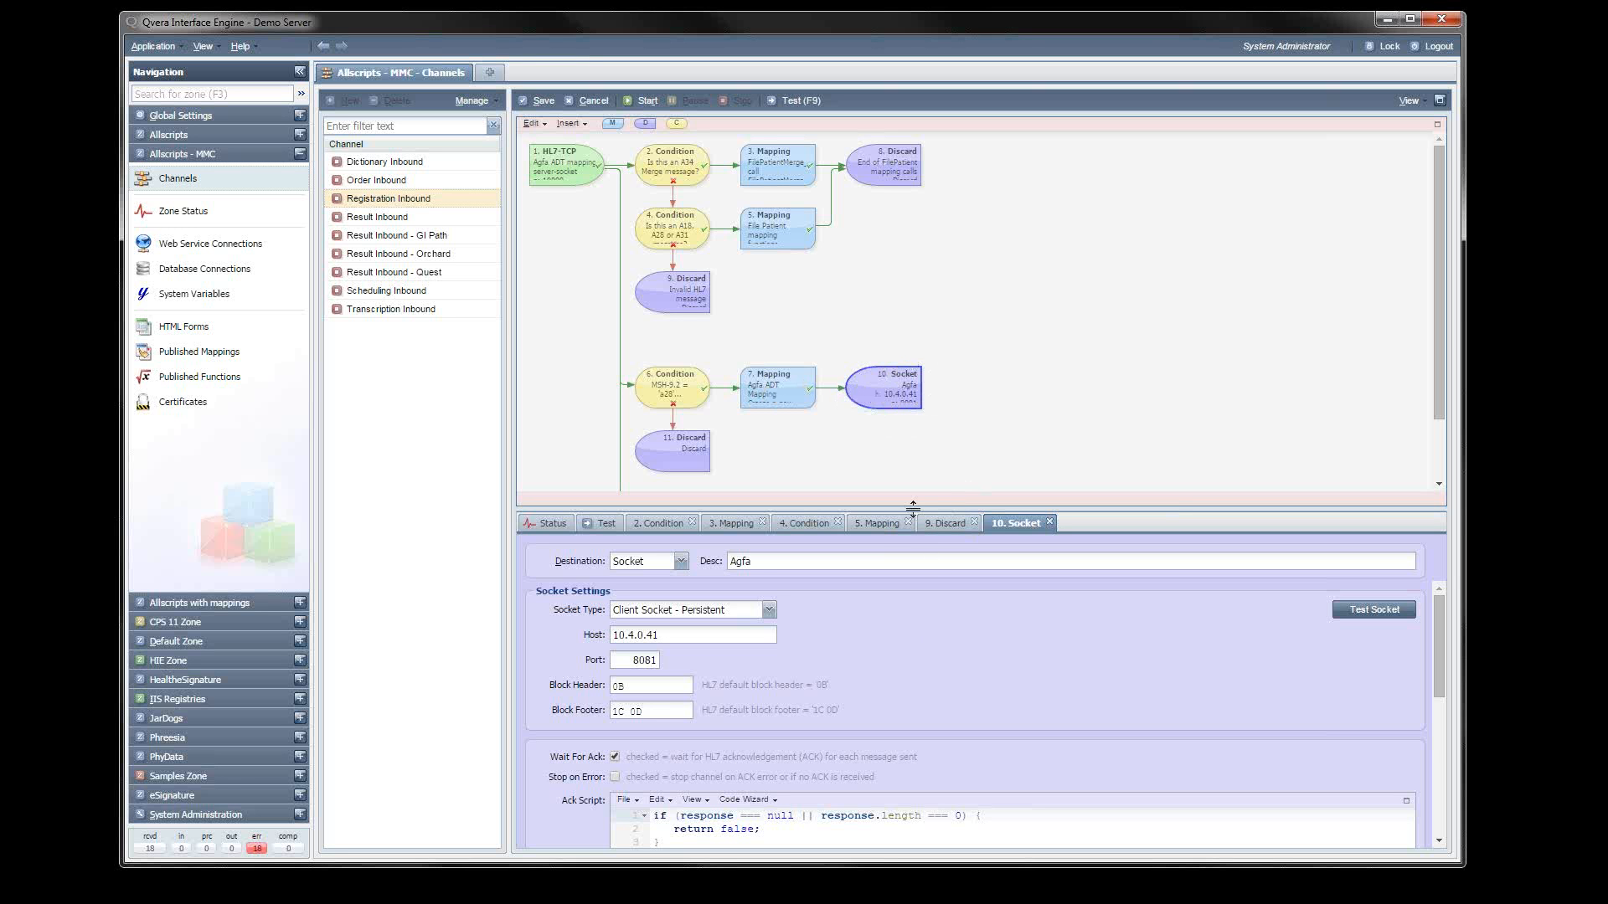
pyautogui.moveTo(915, 507); pyautogui.dragTo(921, 338)
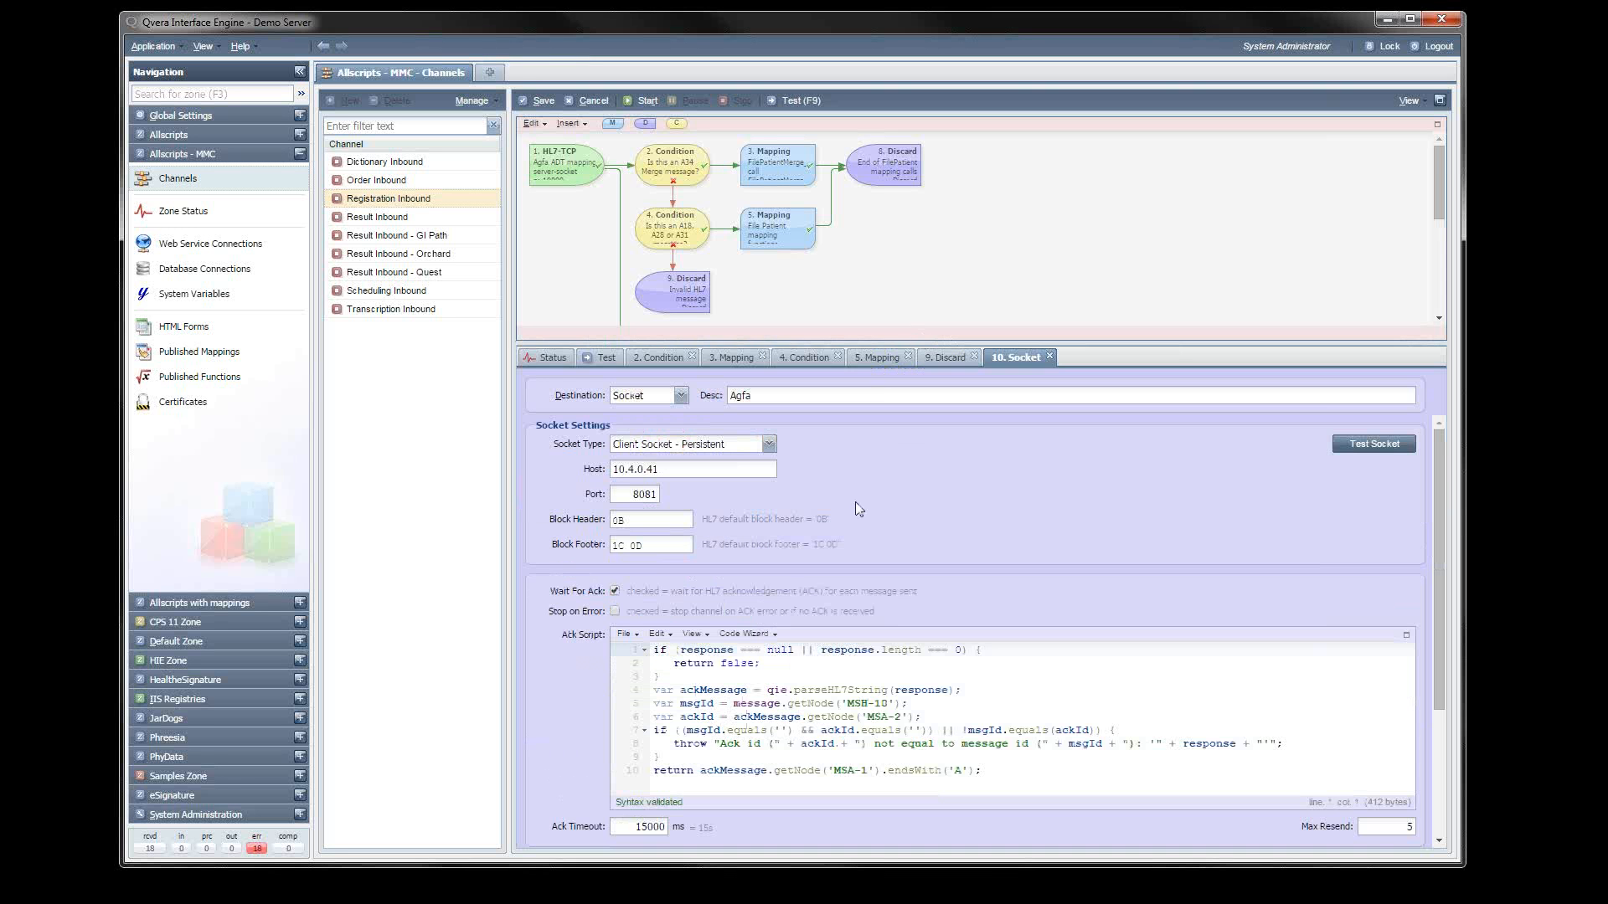
pyautogui.click(681, 396)
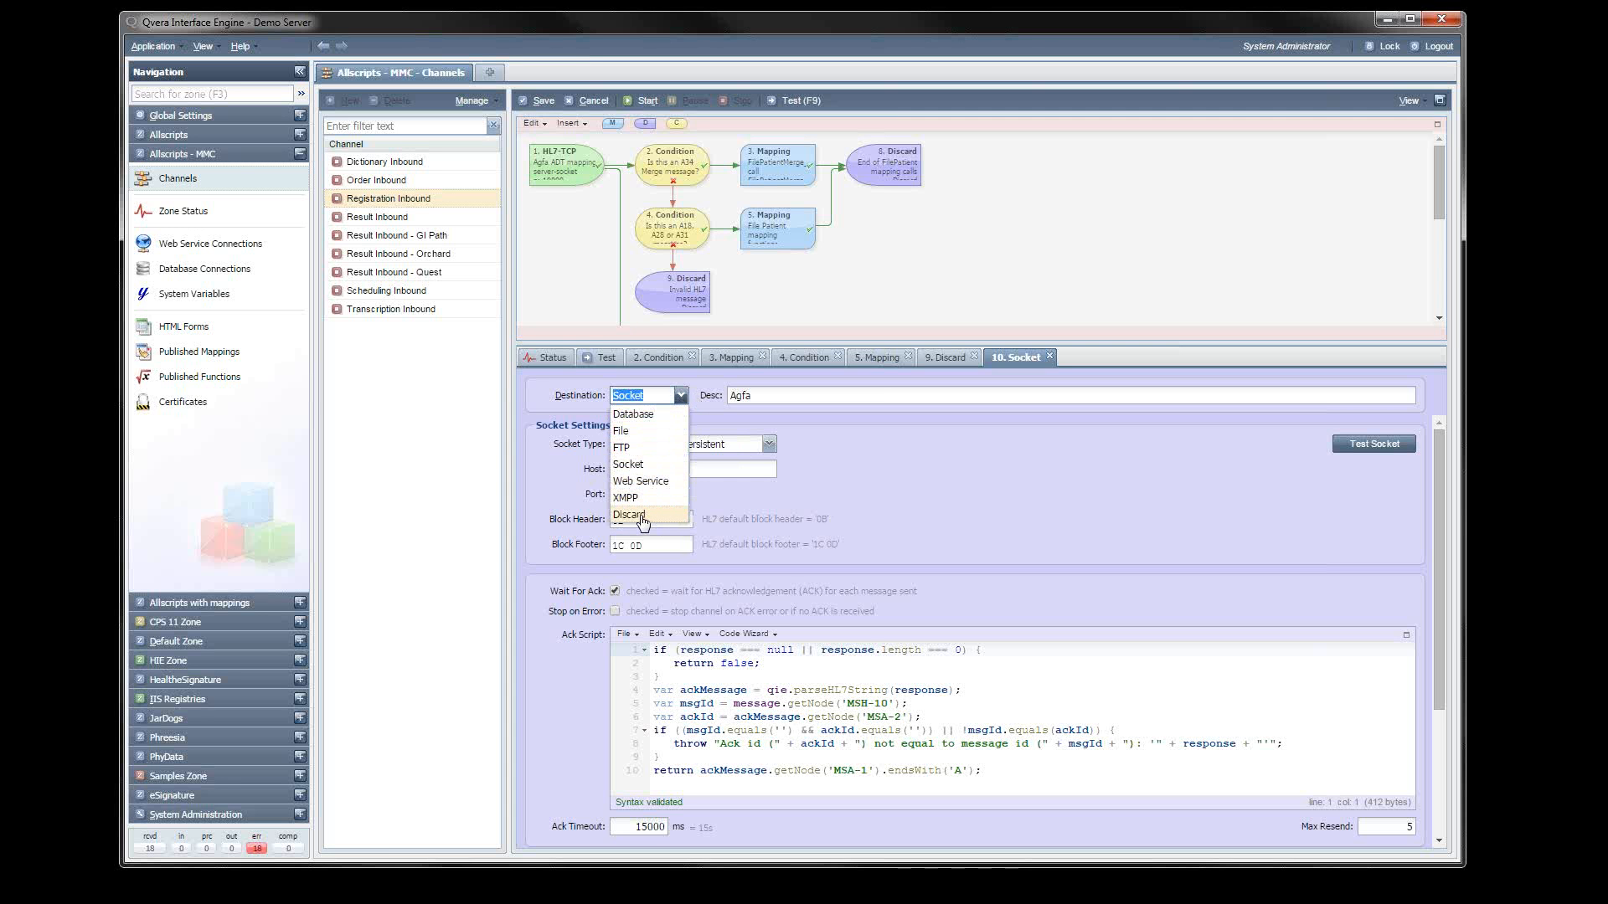
pyautogui.click(834, 476)
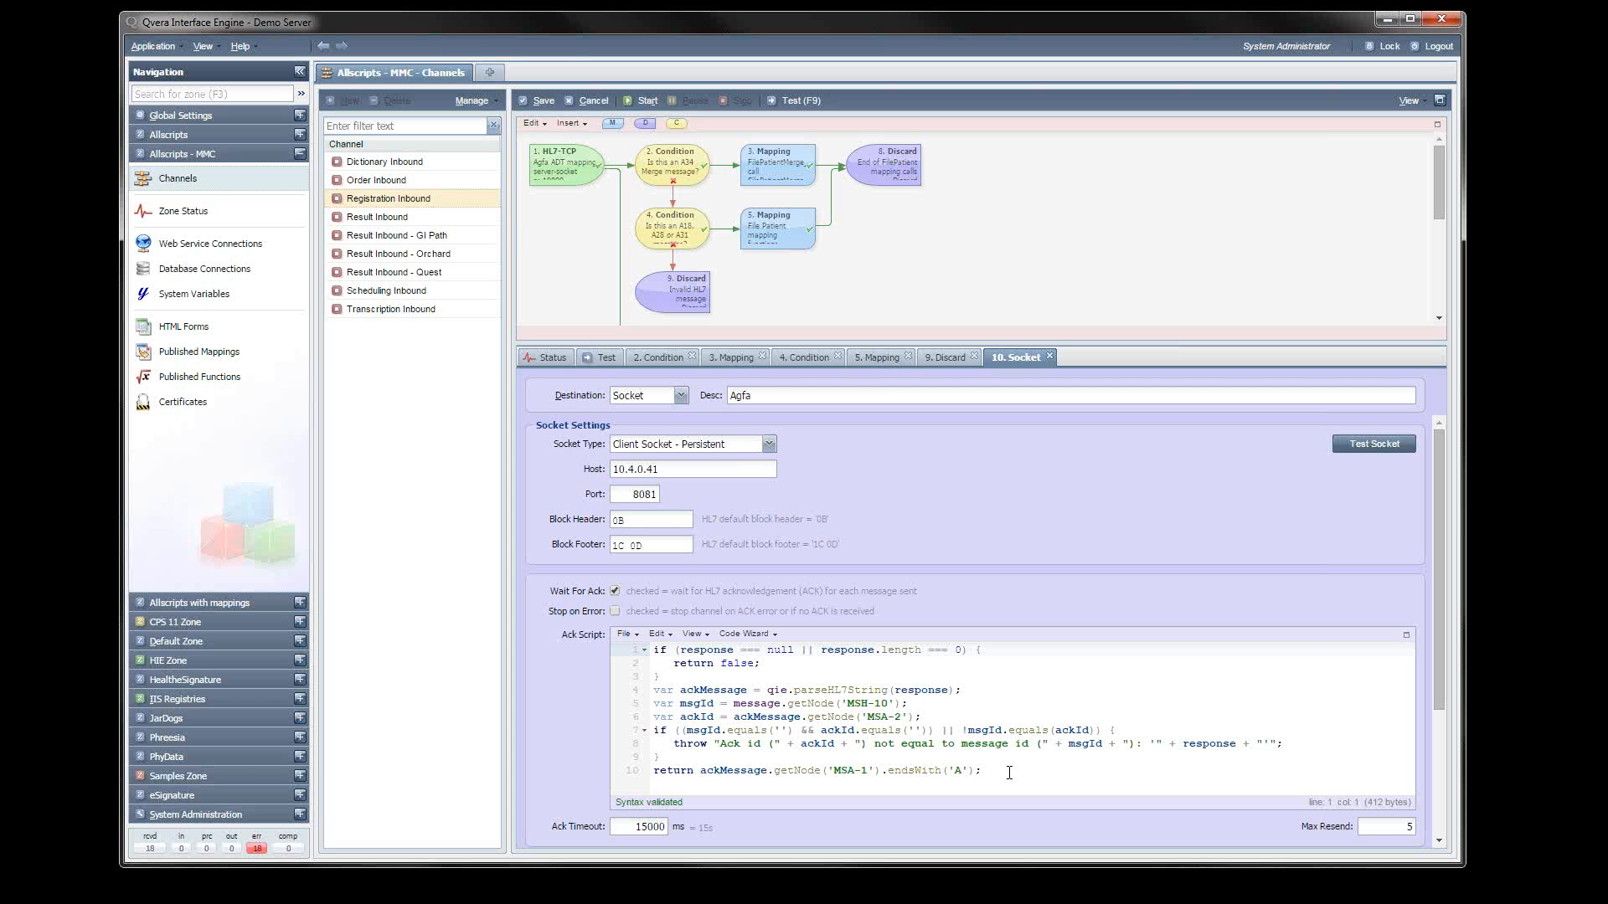
# Close all the open condition, mapping, discard and socket node editors of the channel.
pyautogui.click(1050, 356)
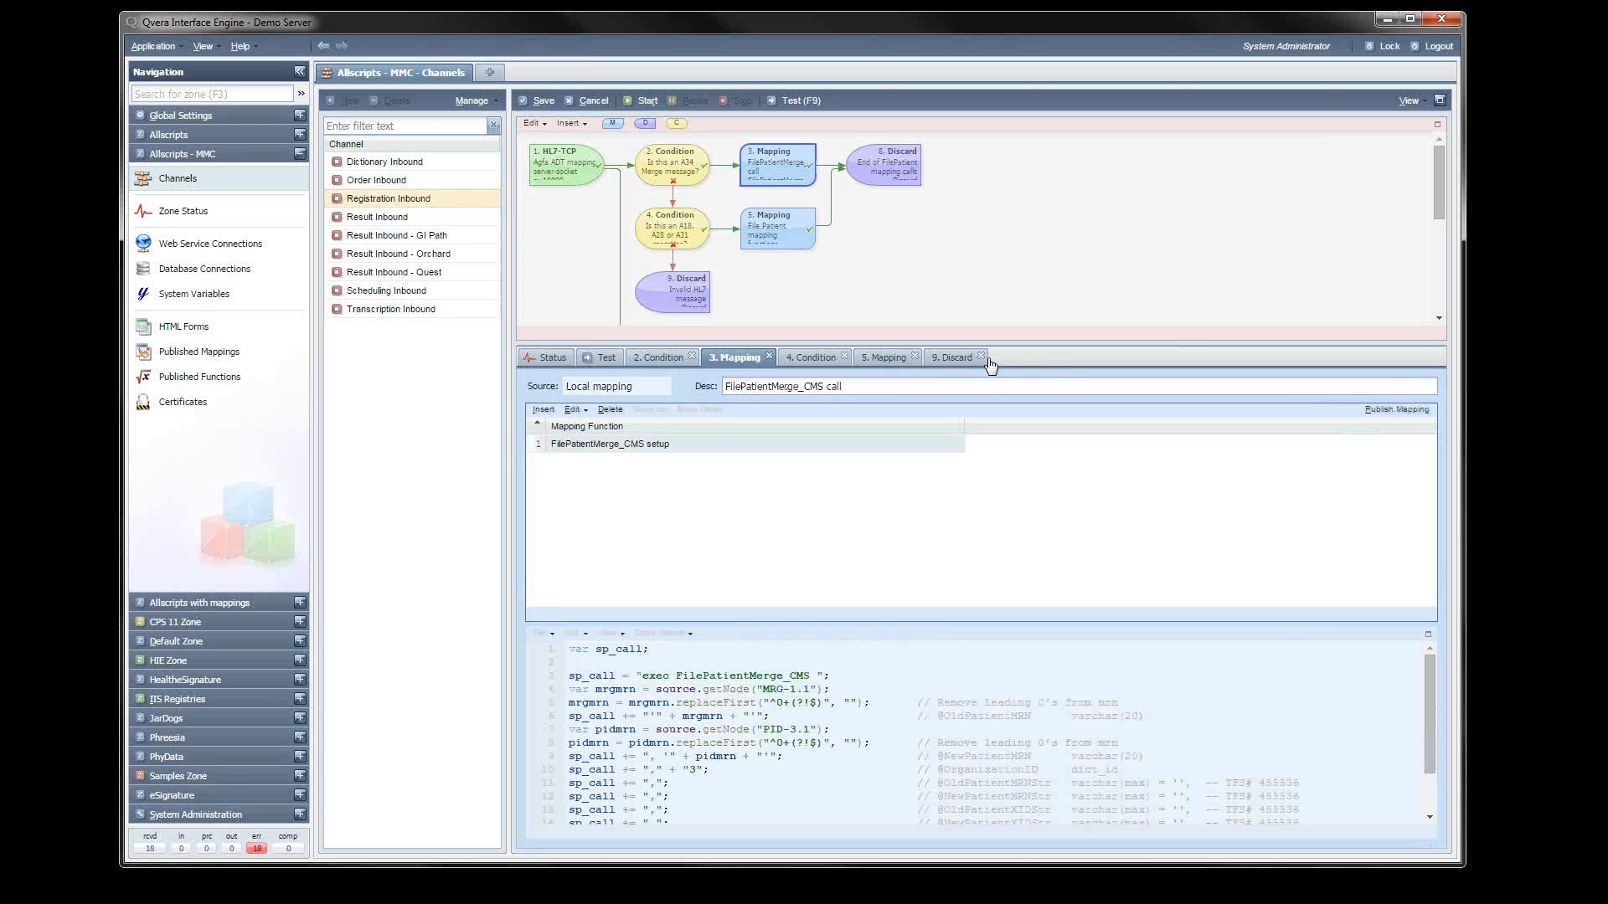
pyautogui.click(979, 356)
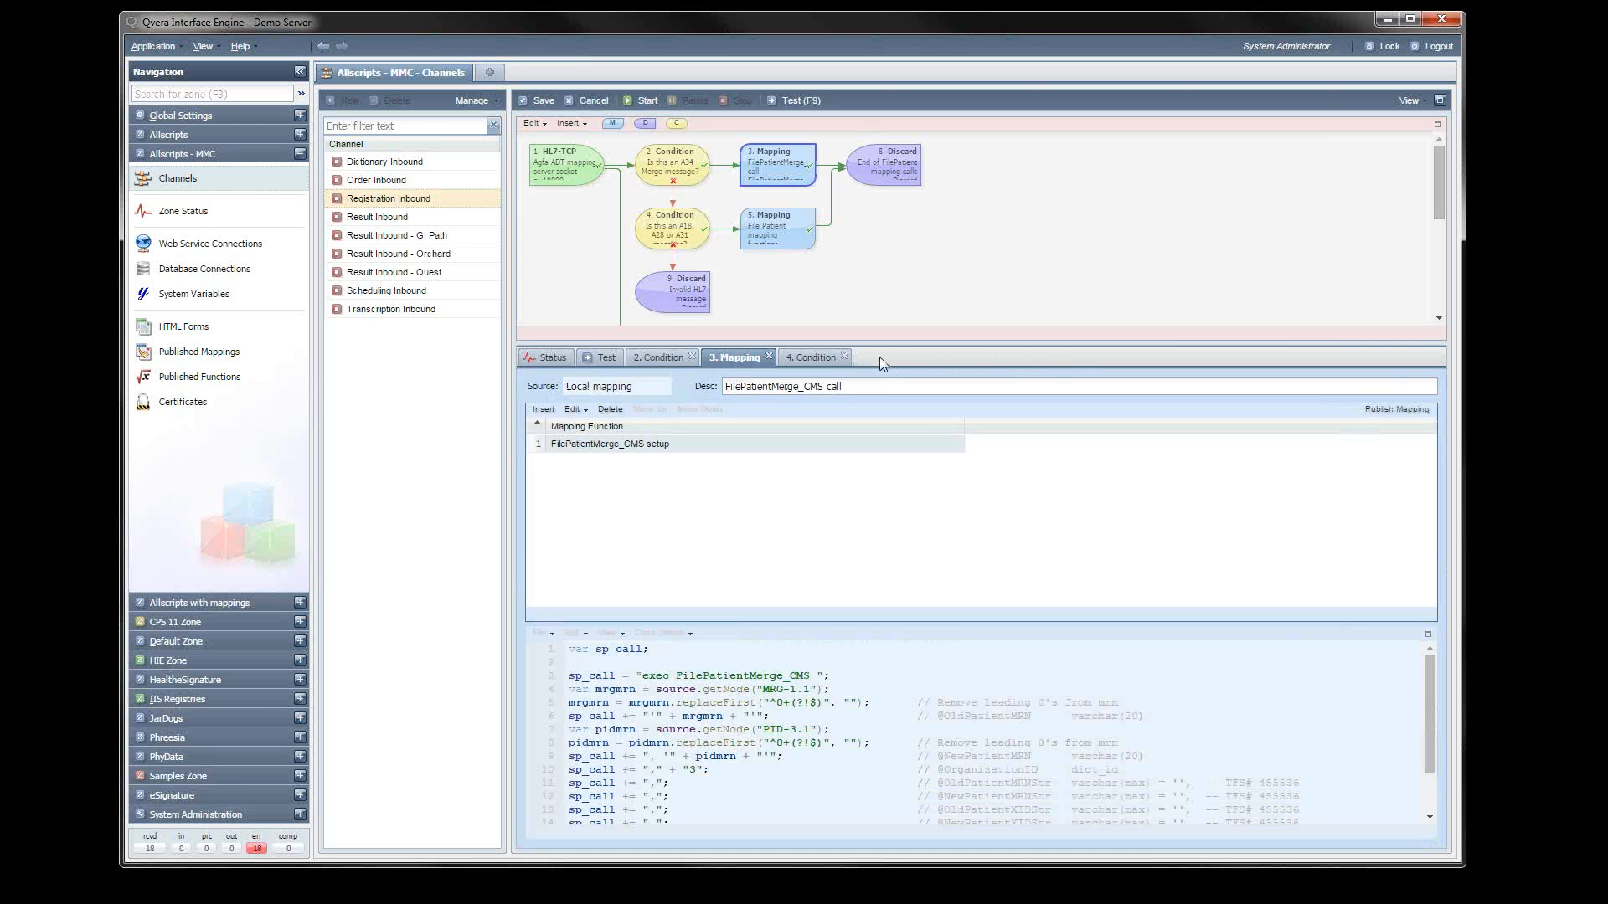
pyautogui.click(844, 356)
pyautogui.click(769, 357)
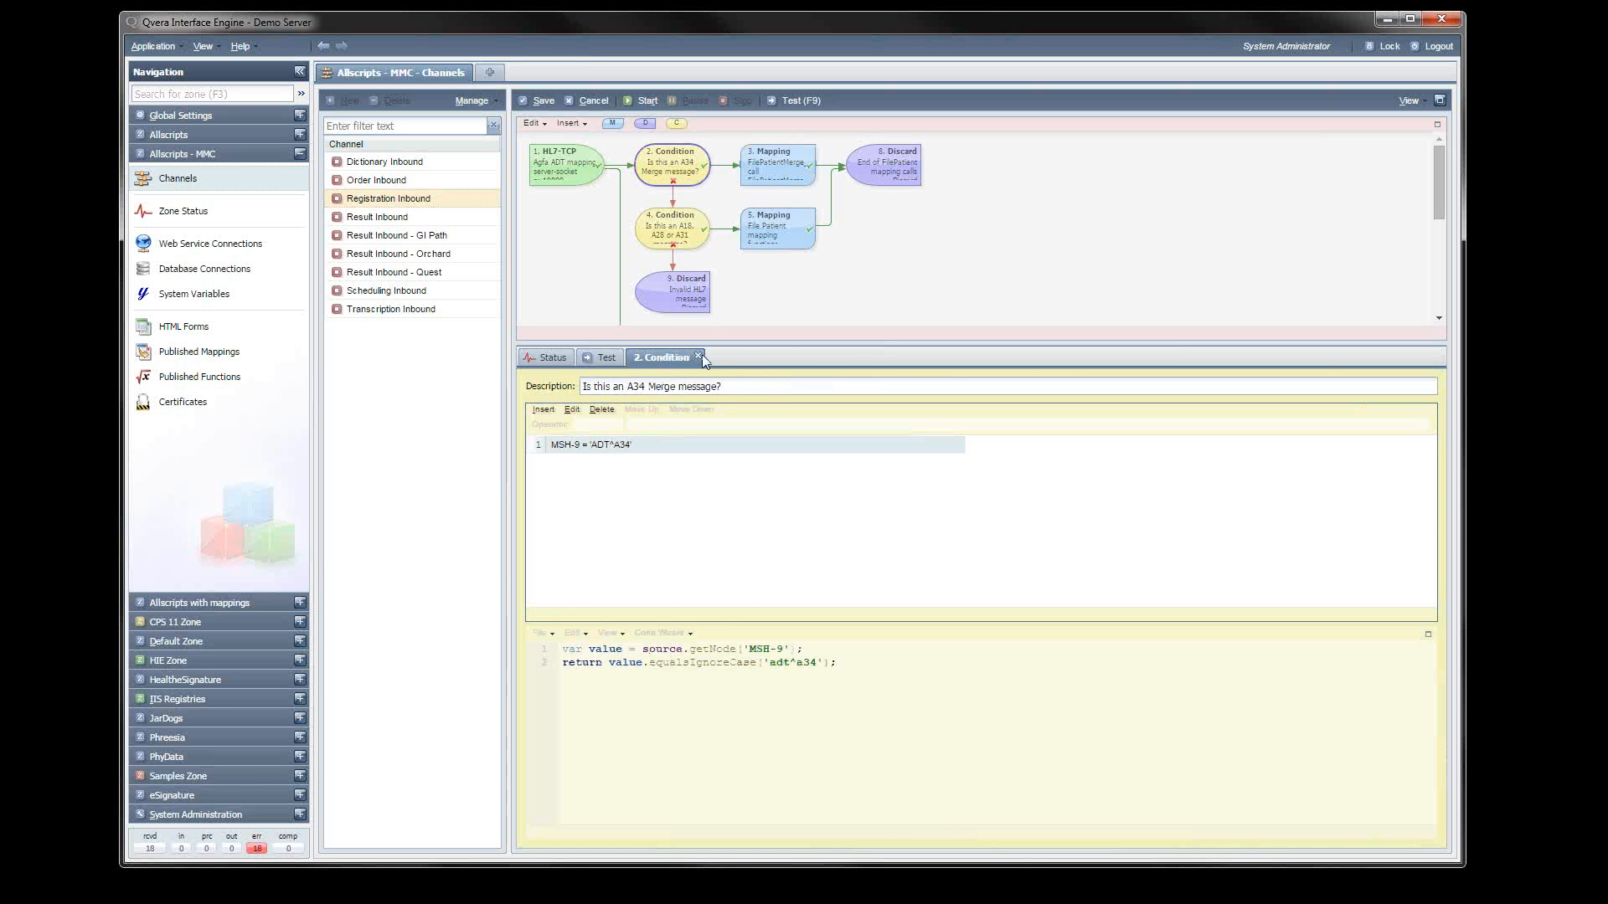
pyautogui.click(699, 357)
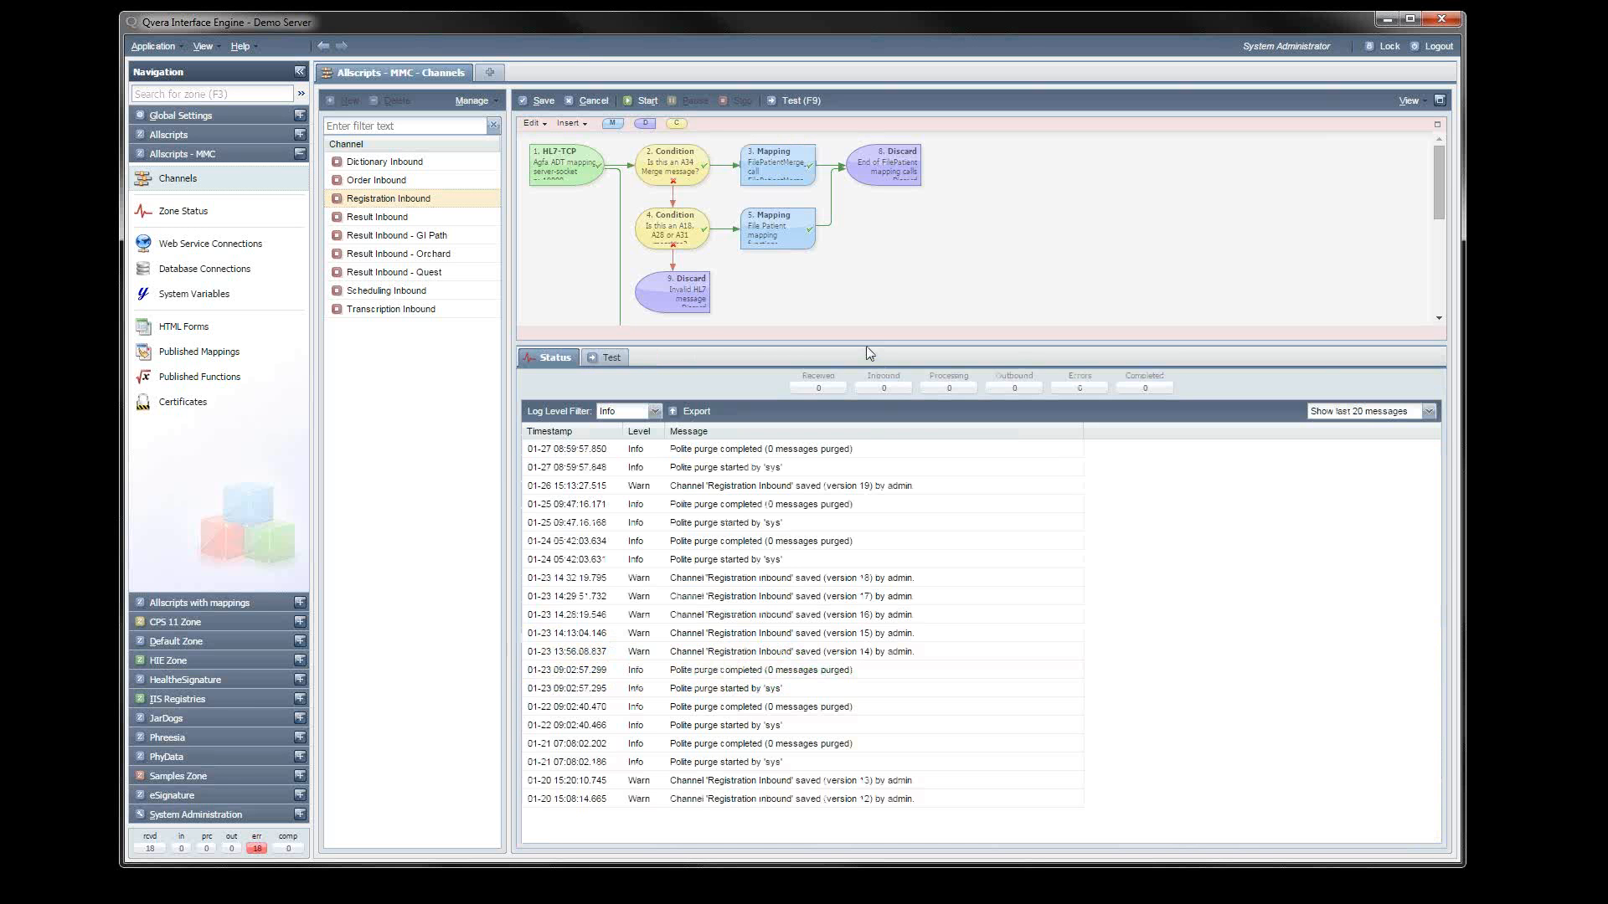
# Add a new mapping node to the channel diagram, directly beneath the HL7-TCP source node.
pyautogui.moveTo(866, 340); pyautogui.dragTo(887, 609)
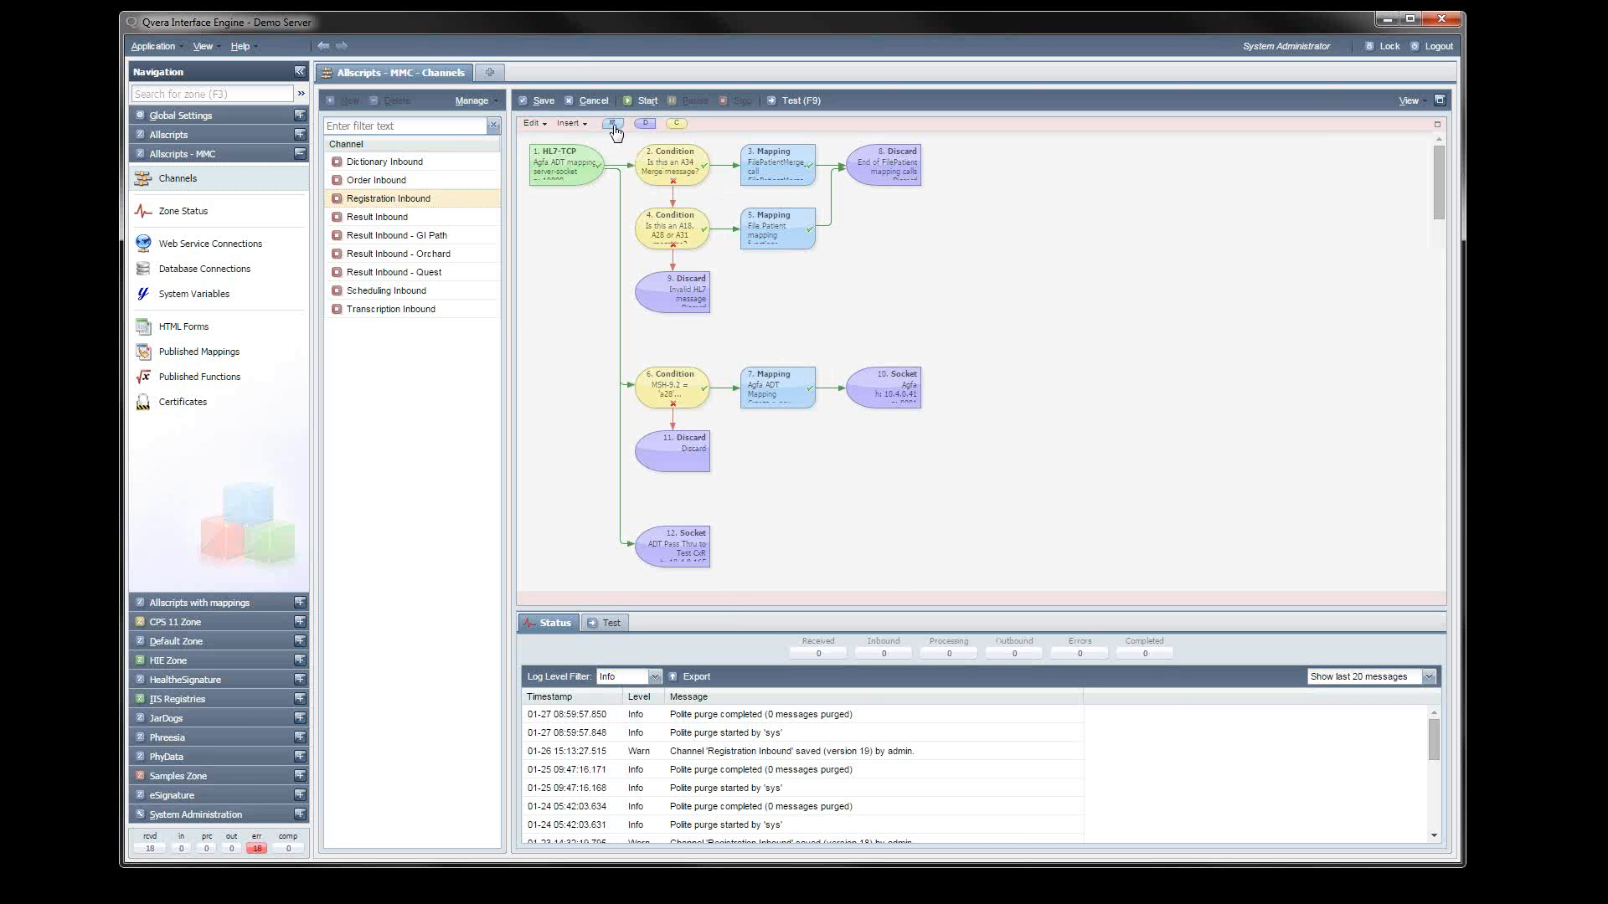
pyautogui.moveTo(613, 124); pyautogui.dragTo(567, 295)
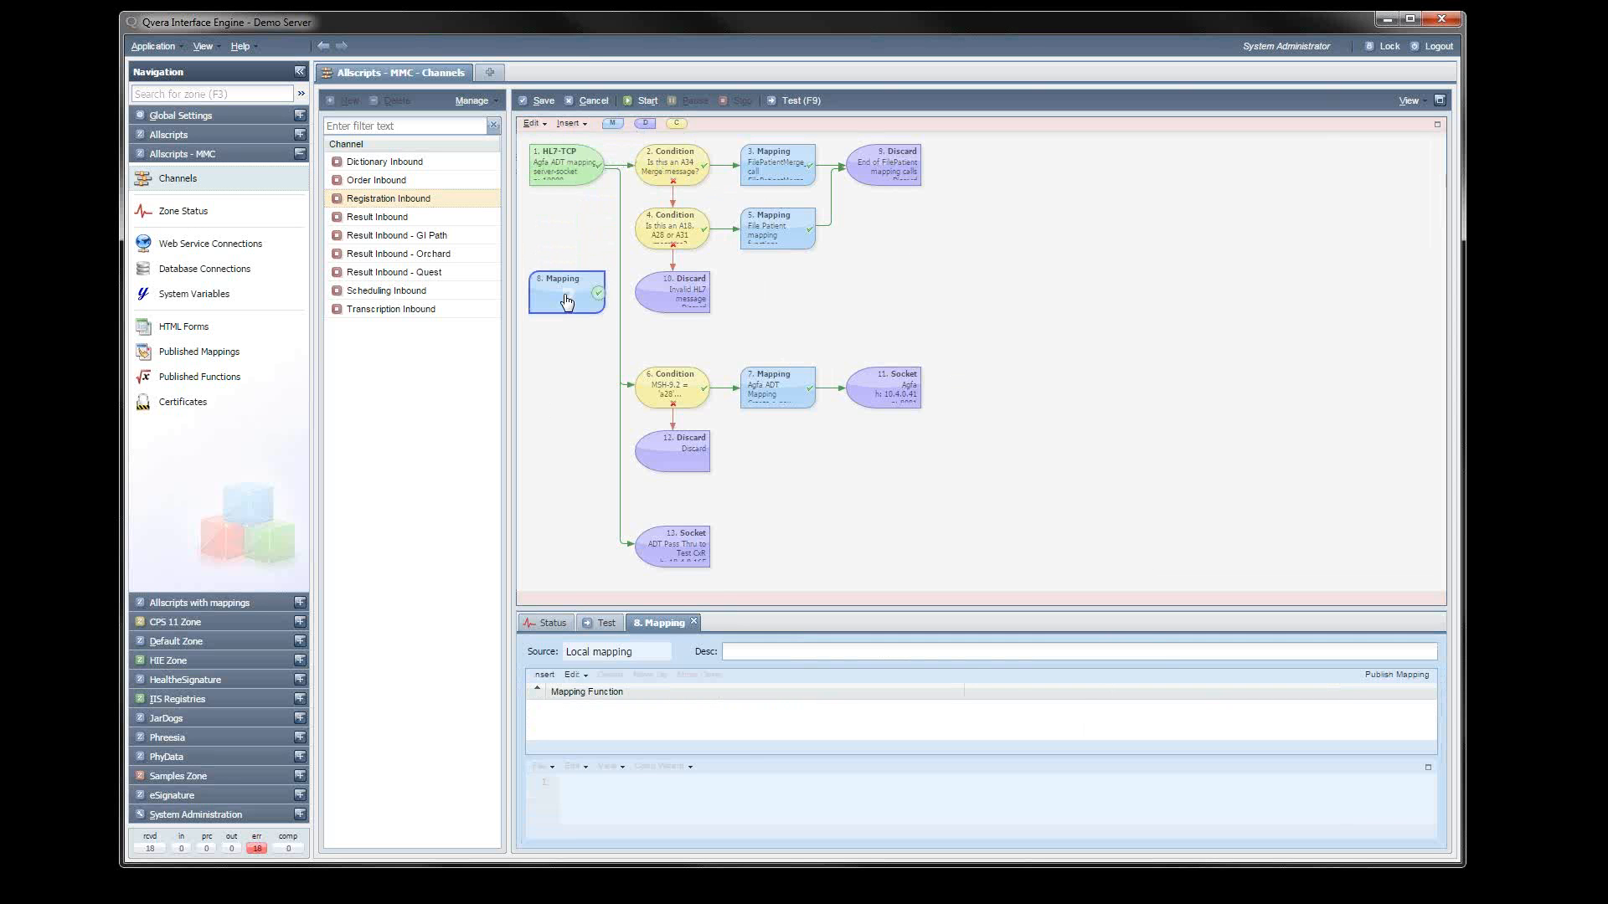
pyautogui.moveTo(567, 301); pyautogui.dragTo(567, 238)
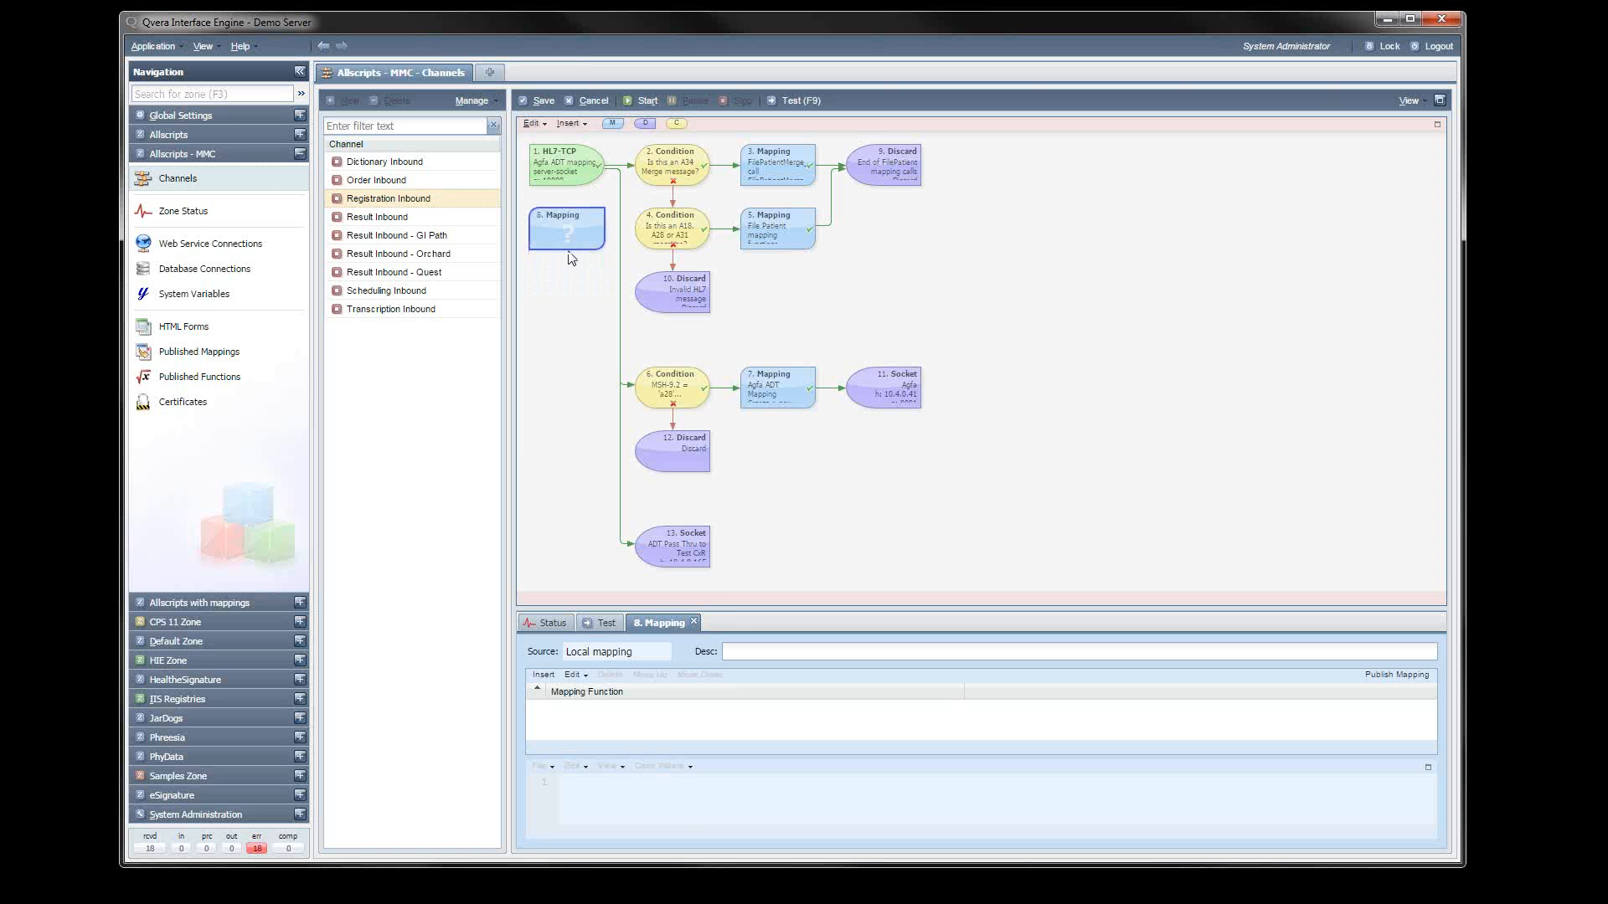
# Delete the connection between the HL7-TCP source node and the A34 merge message condition.
pyautogui.click(627, 168)
pyautogui.press('Delete')
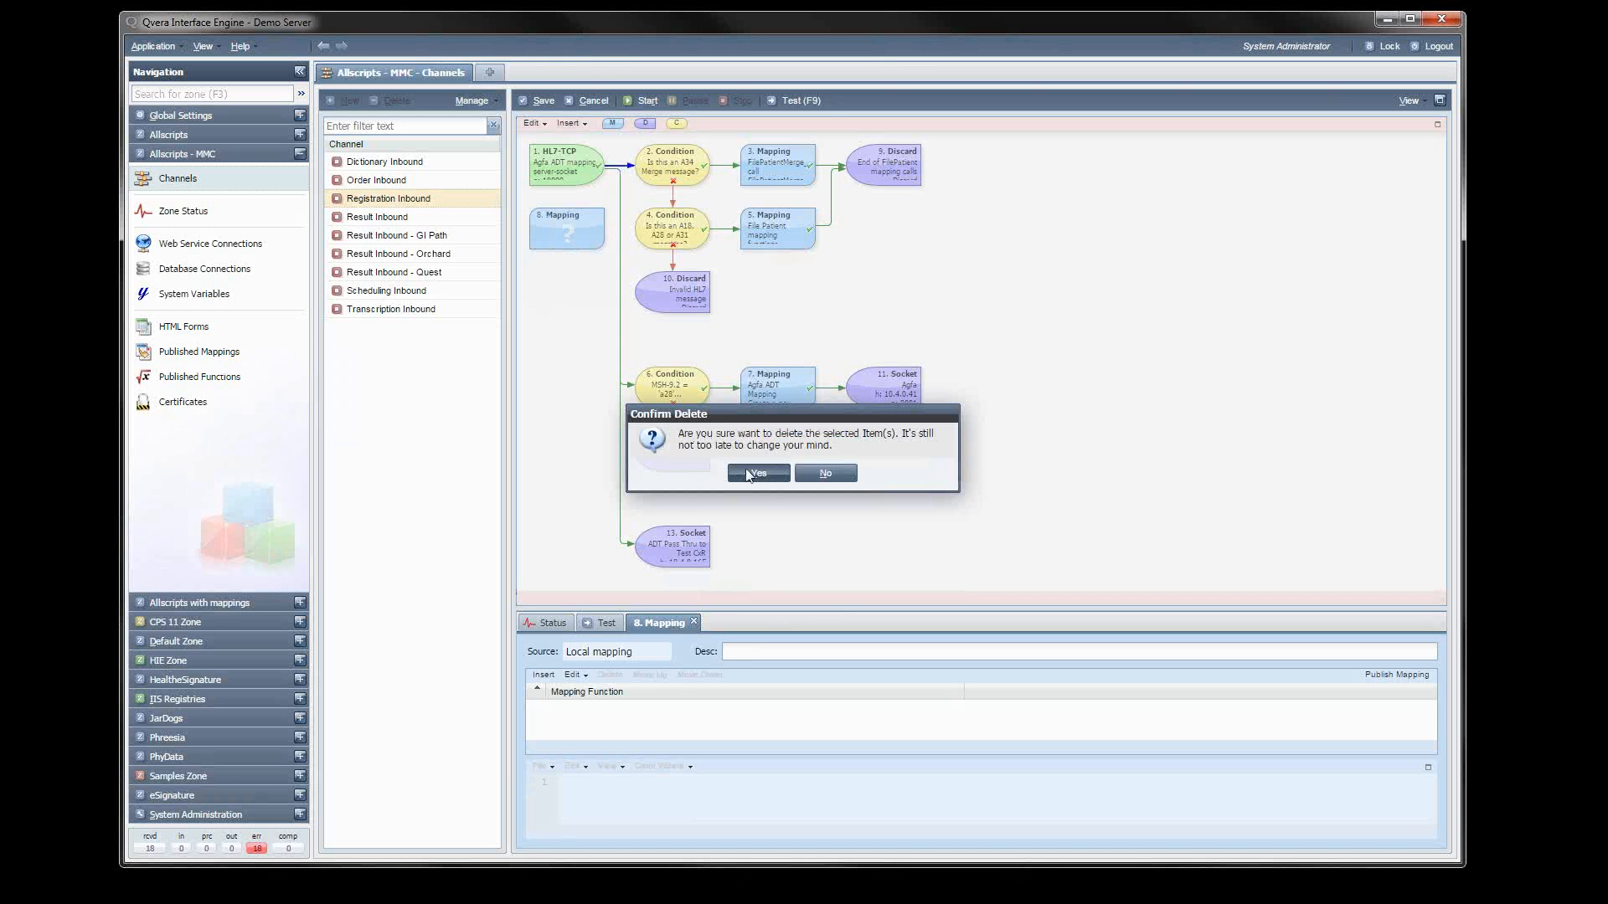
pyautogui.click(752, 477)
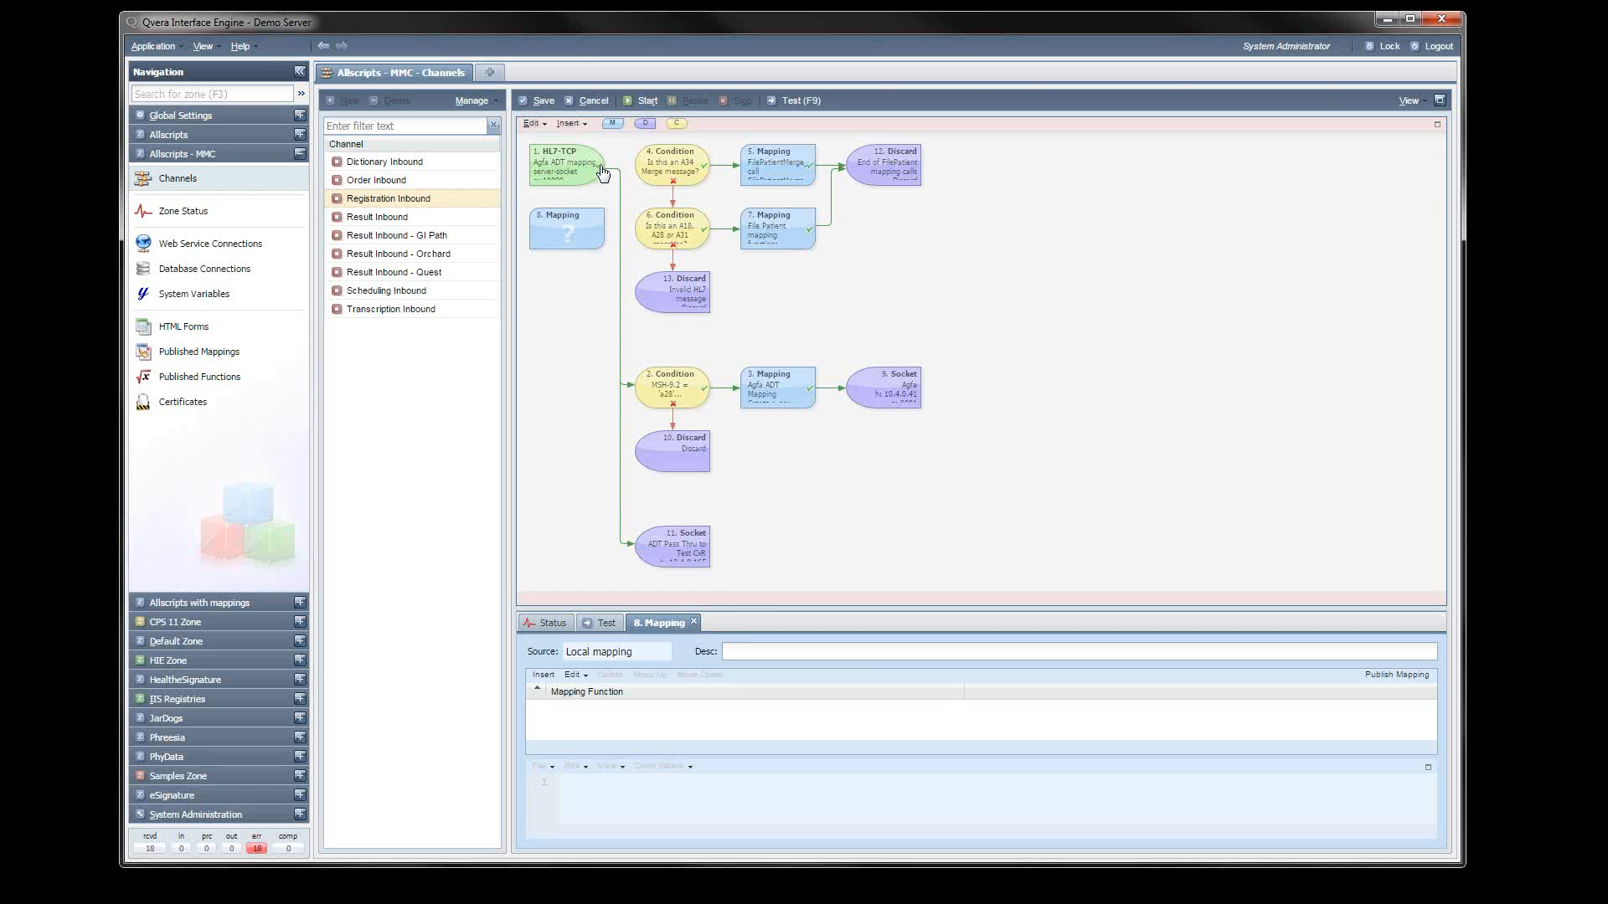
# Connect the HL7-TCP source node to the new mapping node, and that mapping node to the A34 merge condition.
pyautogui.click(602, 172)
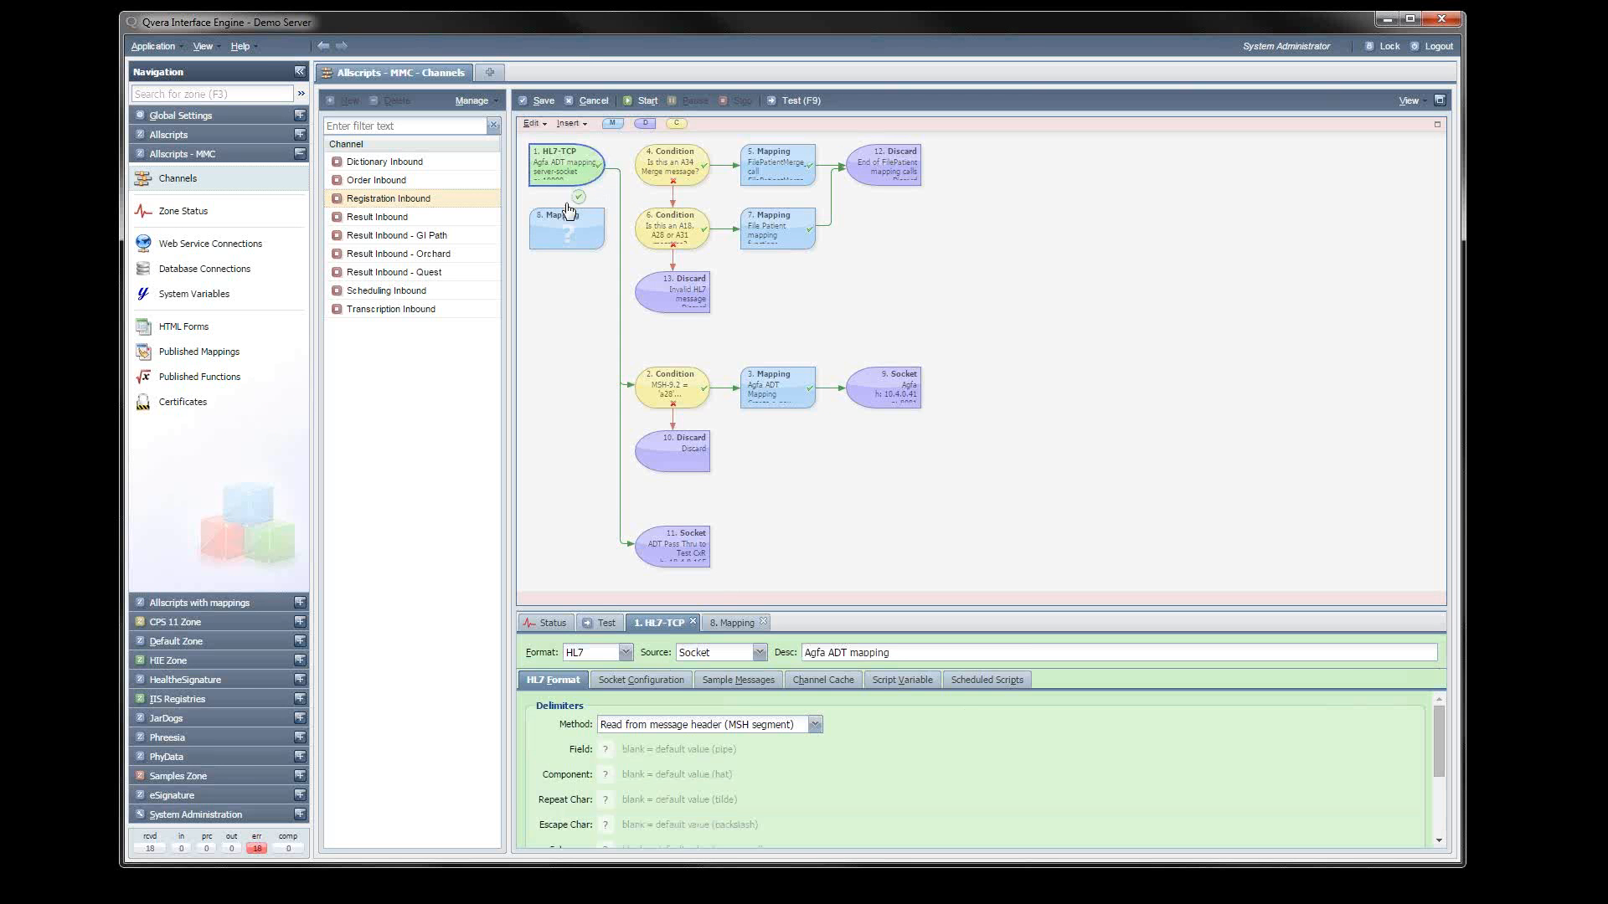
pyautogui.moveTo(565, 221); pyautogui.dragTo(566, 220)
pyautogui.click(578, 248)
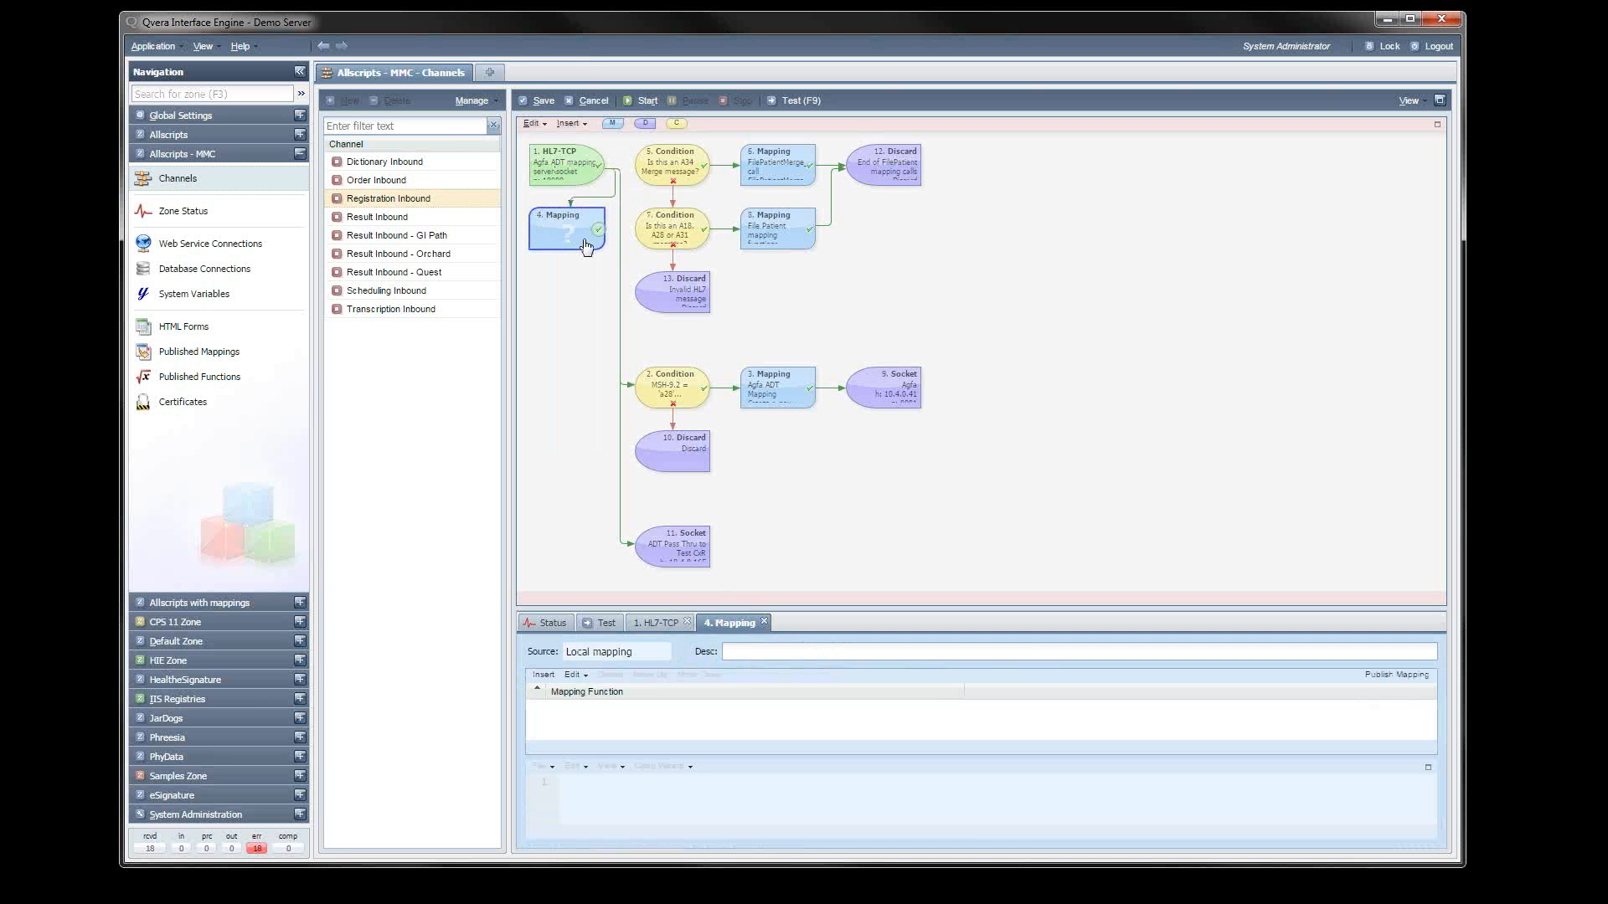
pyautogui.moveTo(596, 237); pyautogui.dragTo(652, 167)
# Open the Registration Inbound channel's test view, enlarge its pane, and load the A31 sample message.
pyautogui.click(600, 625)
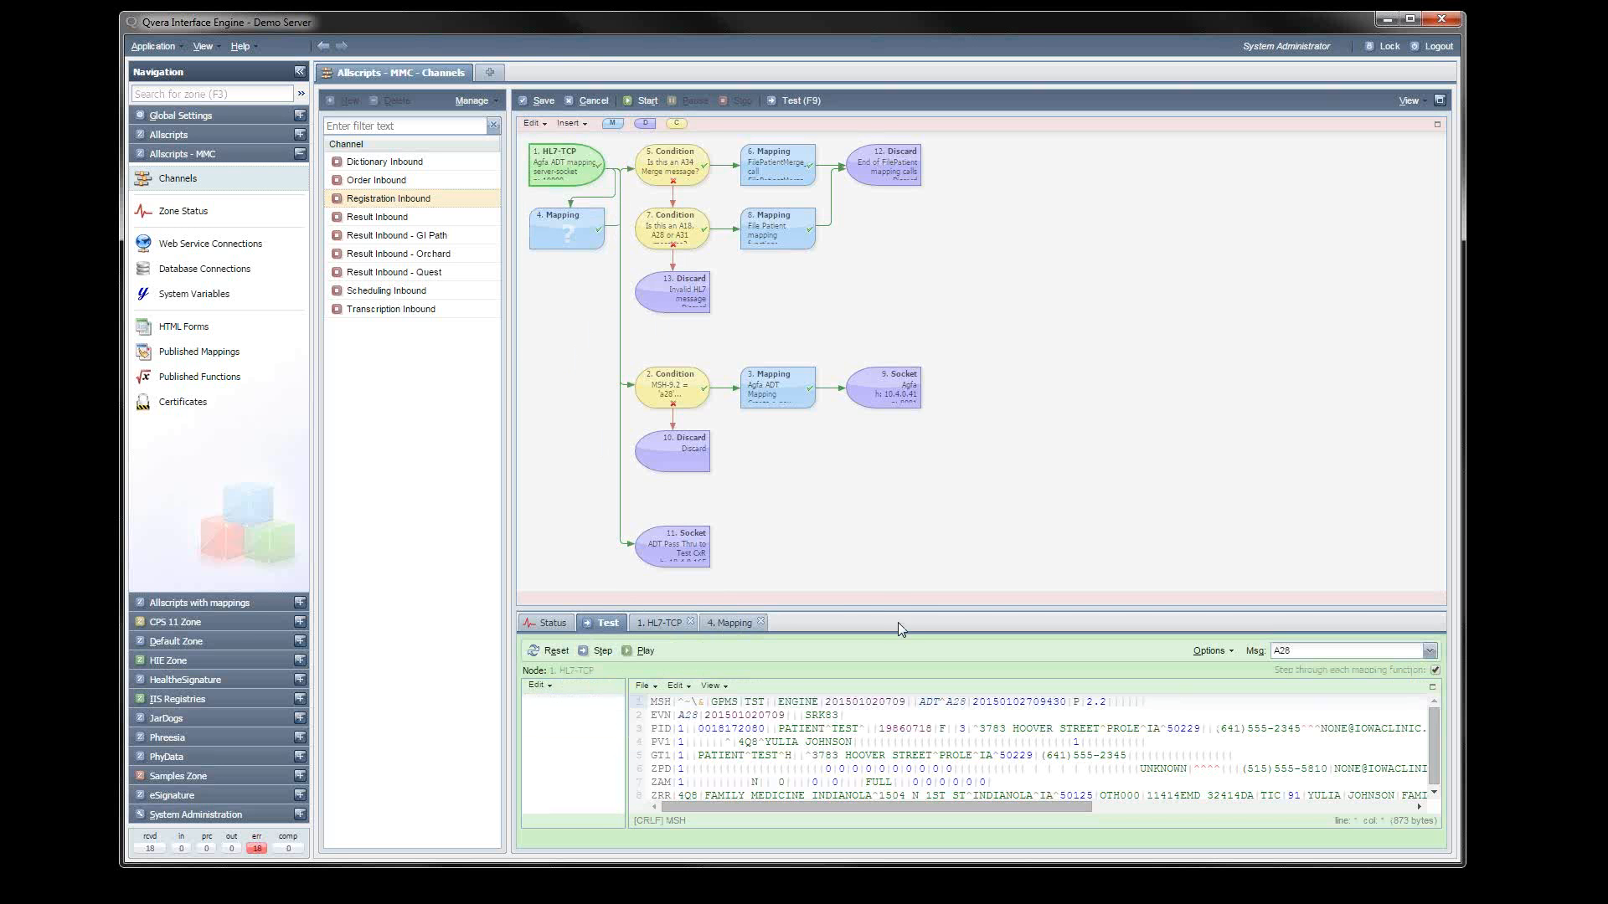
pyautogui.moveTo(882, 608); pyautogui.dragTo(867, 352)
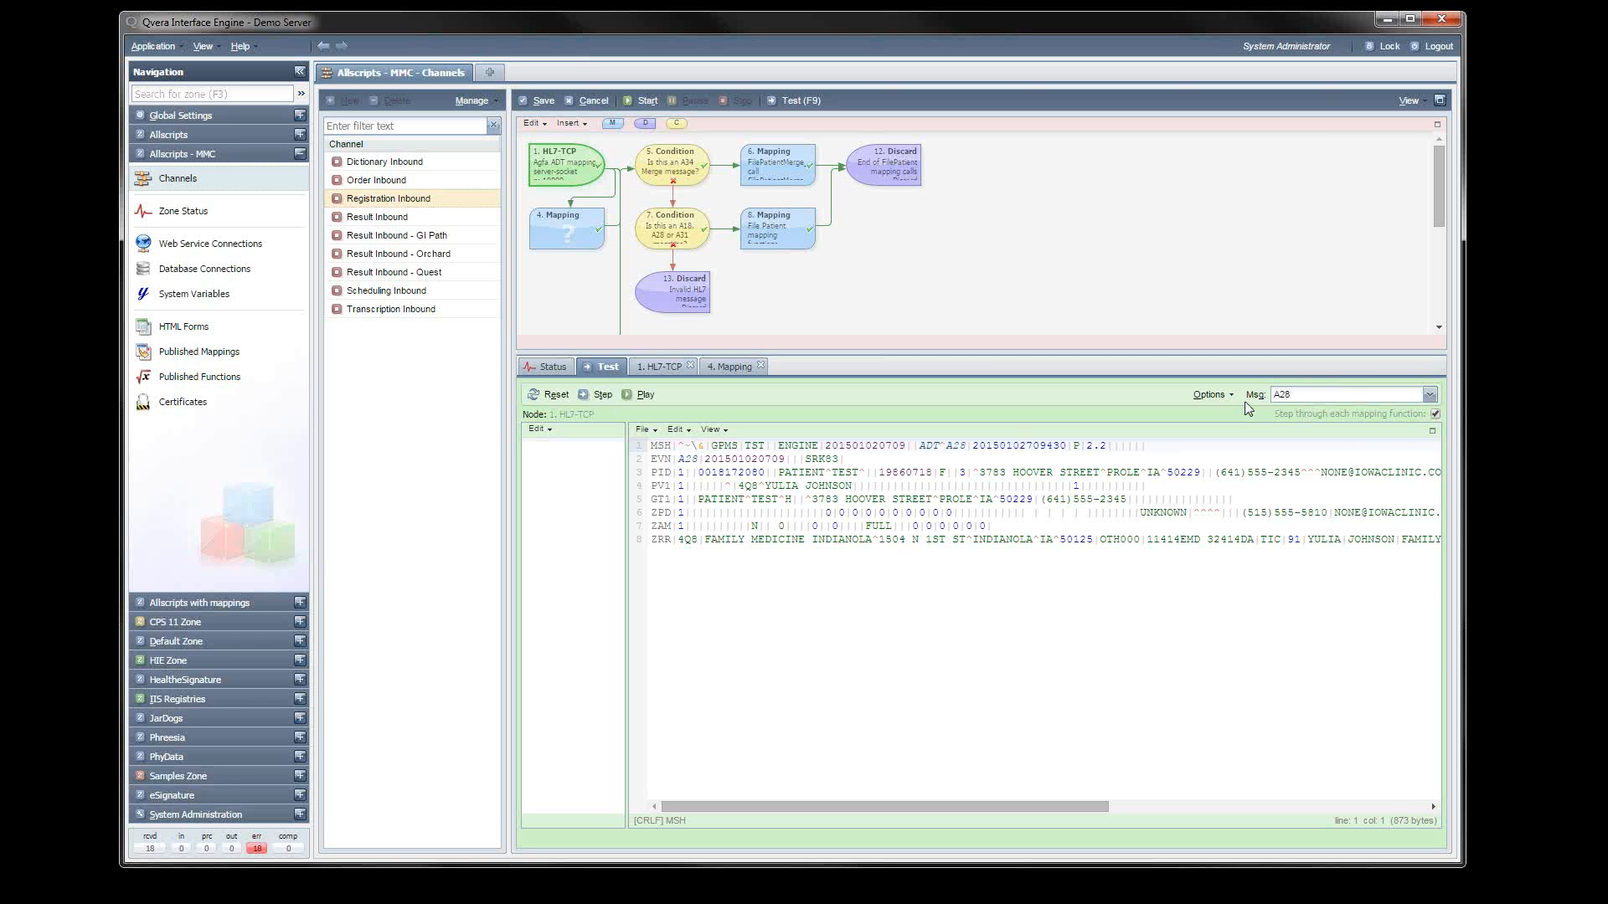
pyautogui.click(1429, 398)
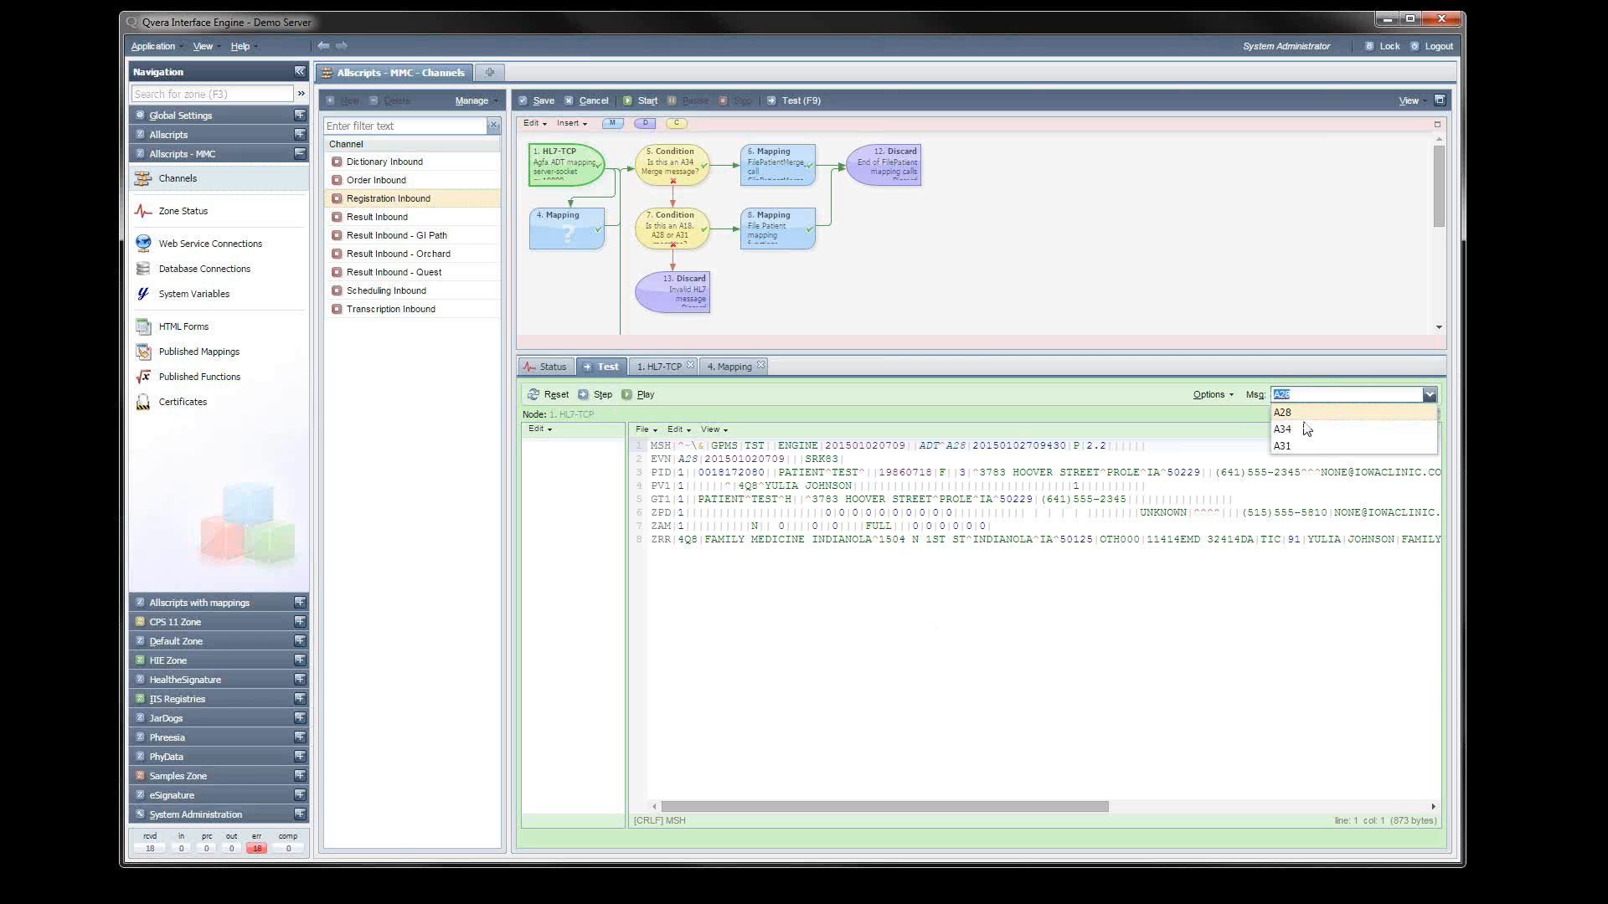
pyautogui.click(1288, 444)
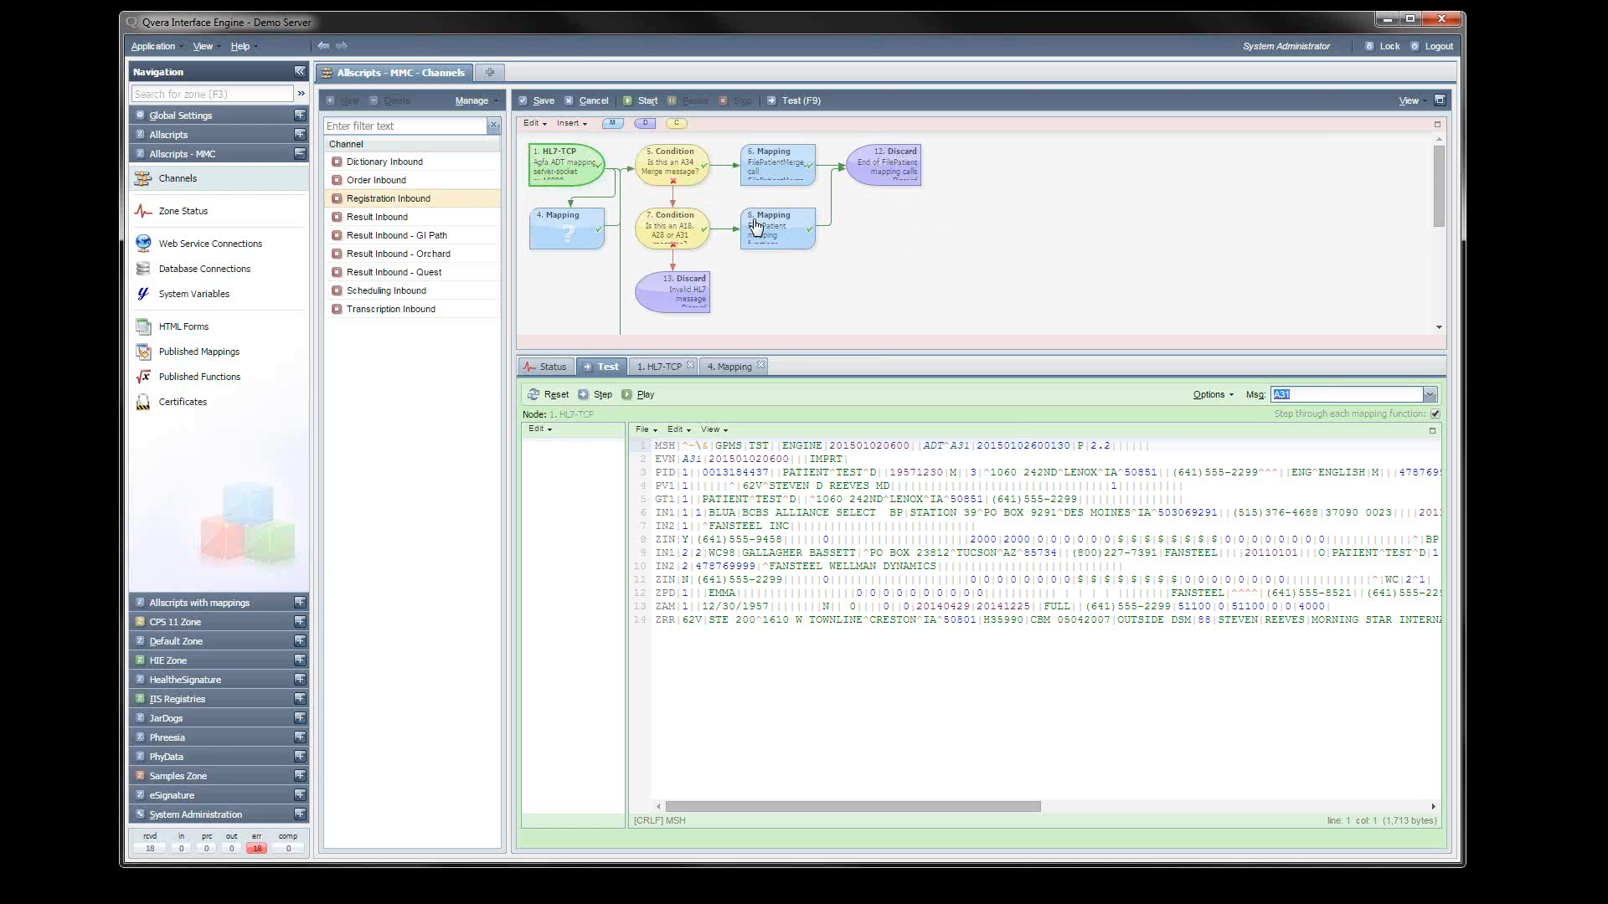
# Step the A31 test message through the HL7-TCP source, choose 4. Mapping as the next node, and reset the test.
pyautogui.click(593, 399)
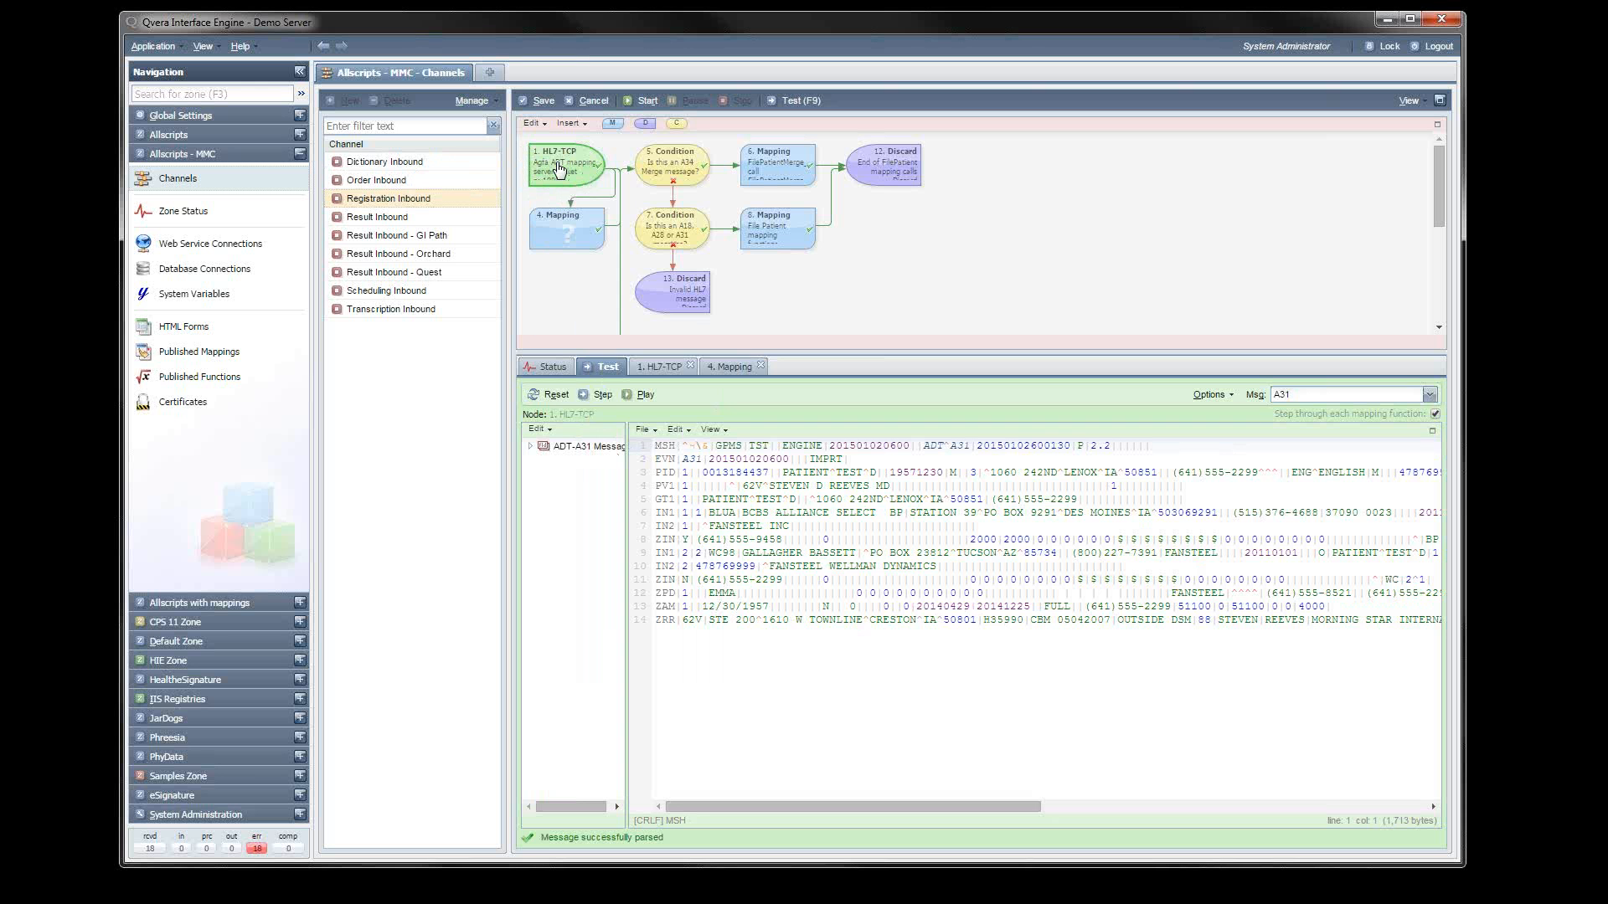
pyautogui.click(601, 396)
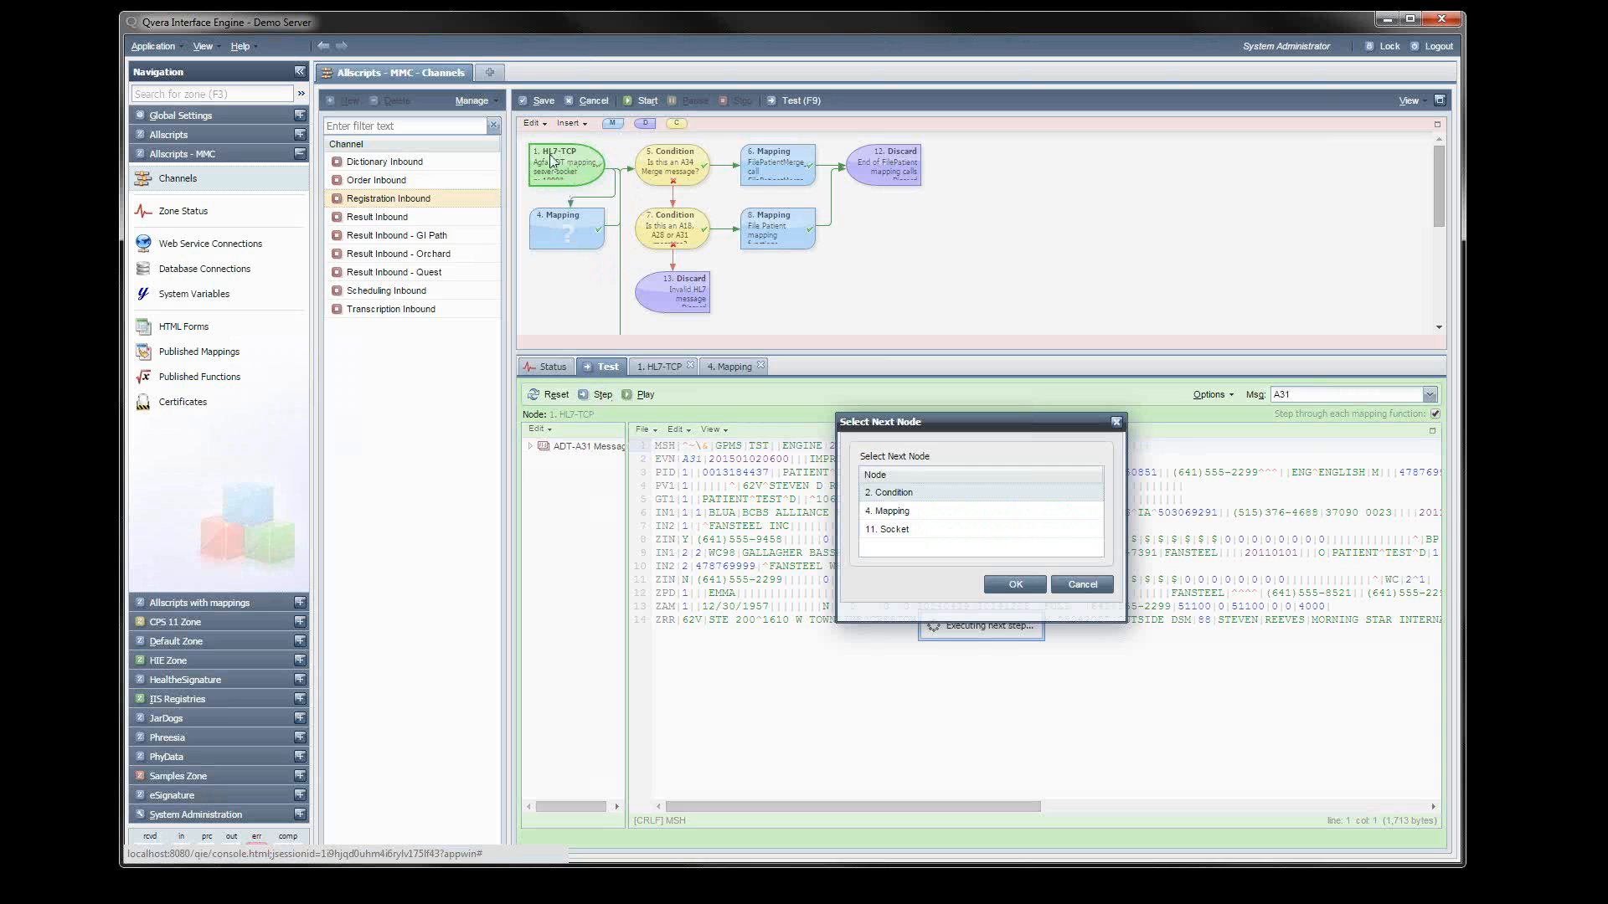
pyautogui.click(896, 517)
pyautogui.click(1013, 585)
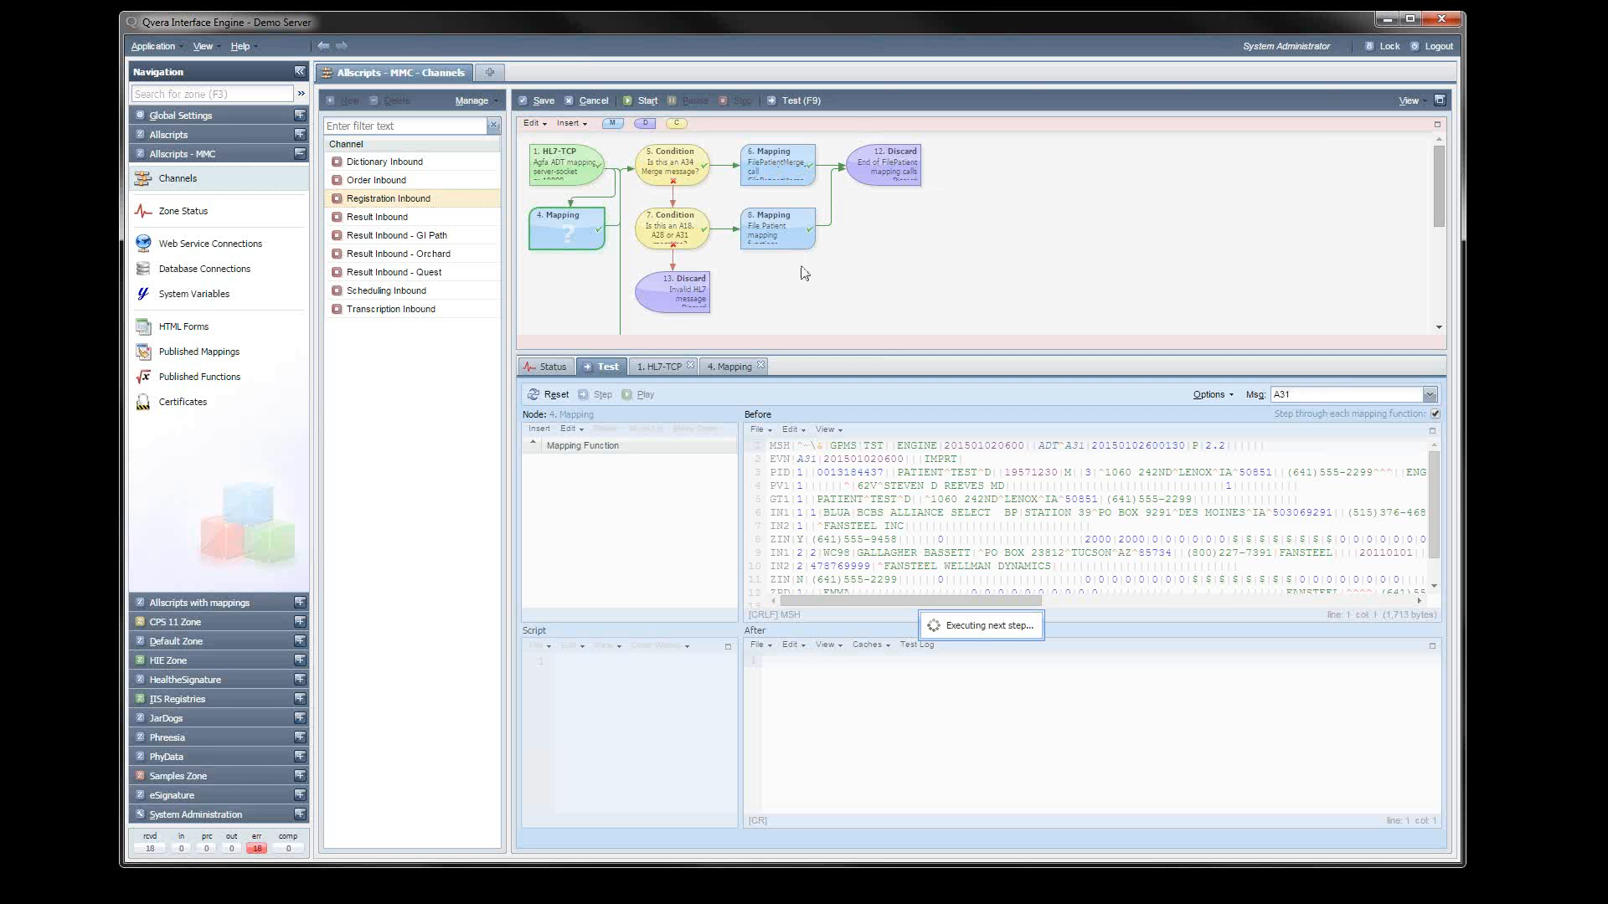
pyautogui.click(553, 394)
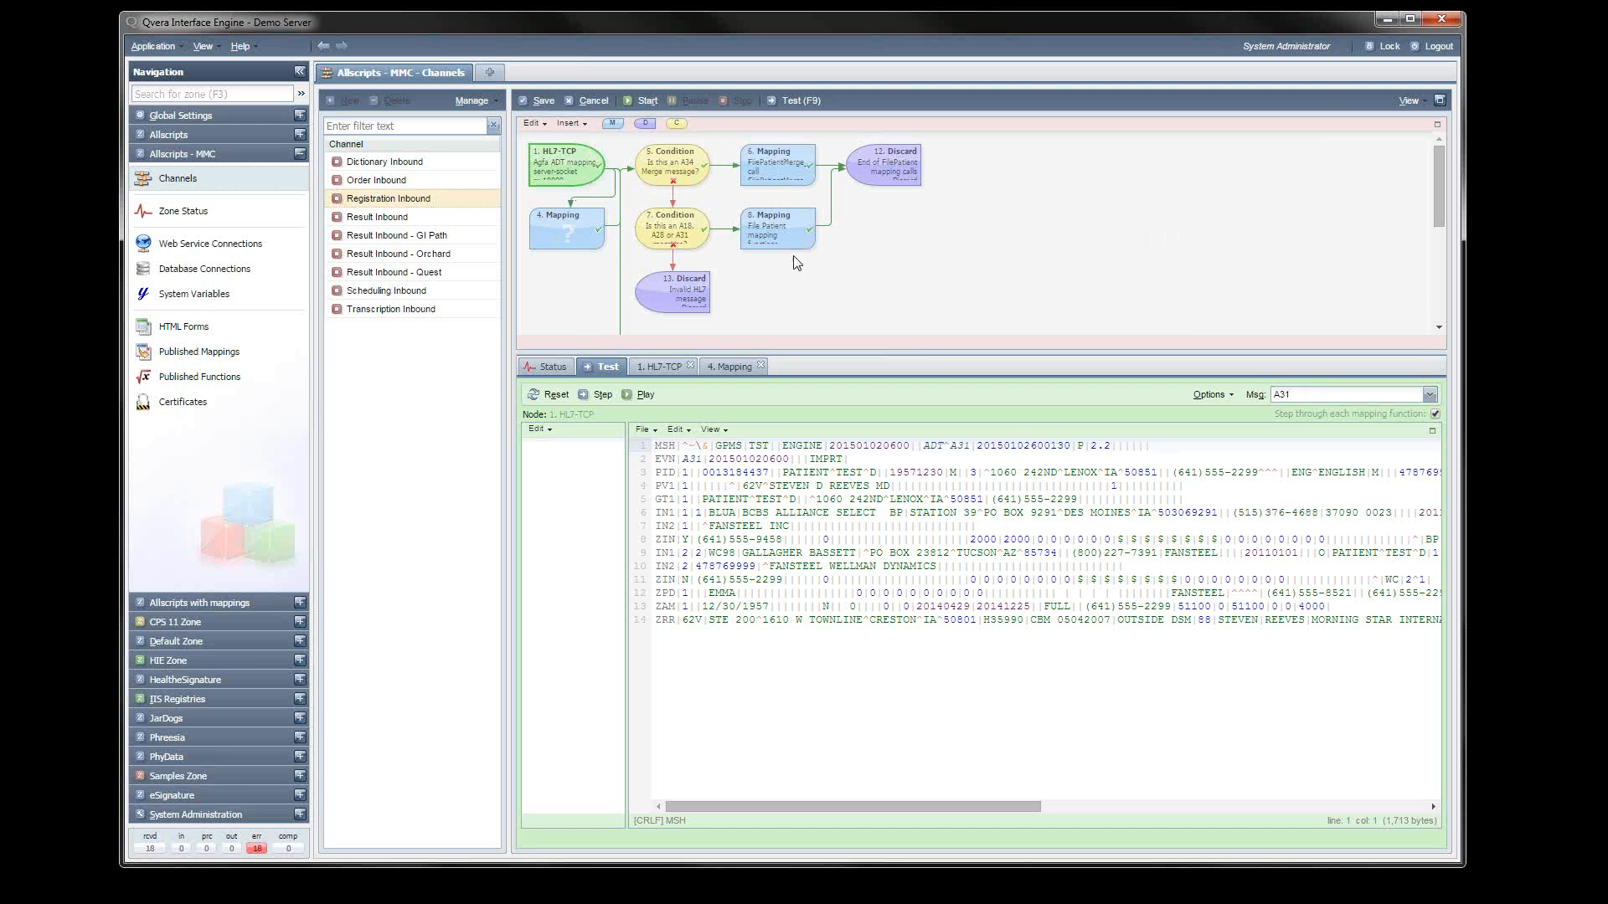
# Discard all unsaved changes to the Registration Inbound channel.
pyautogui.click(184, 383)
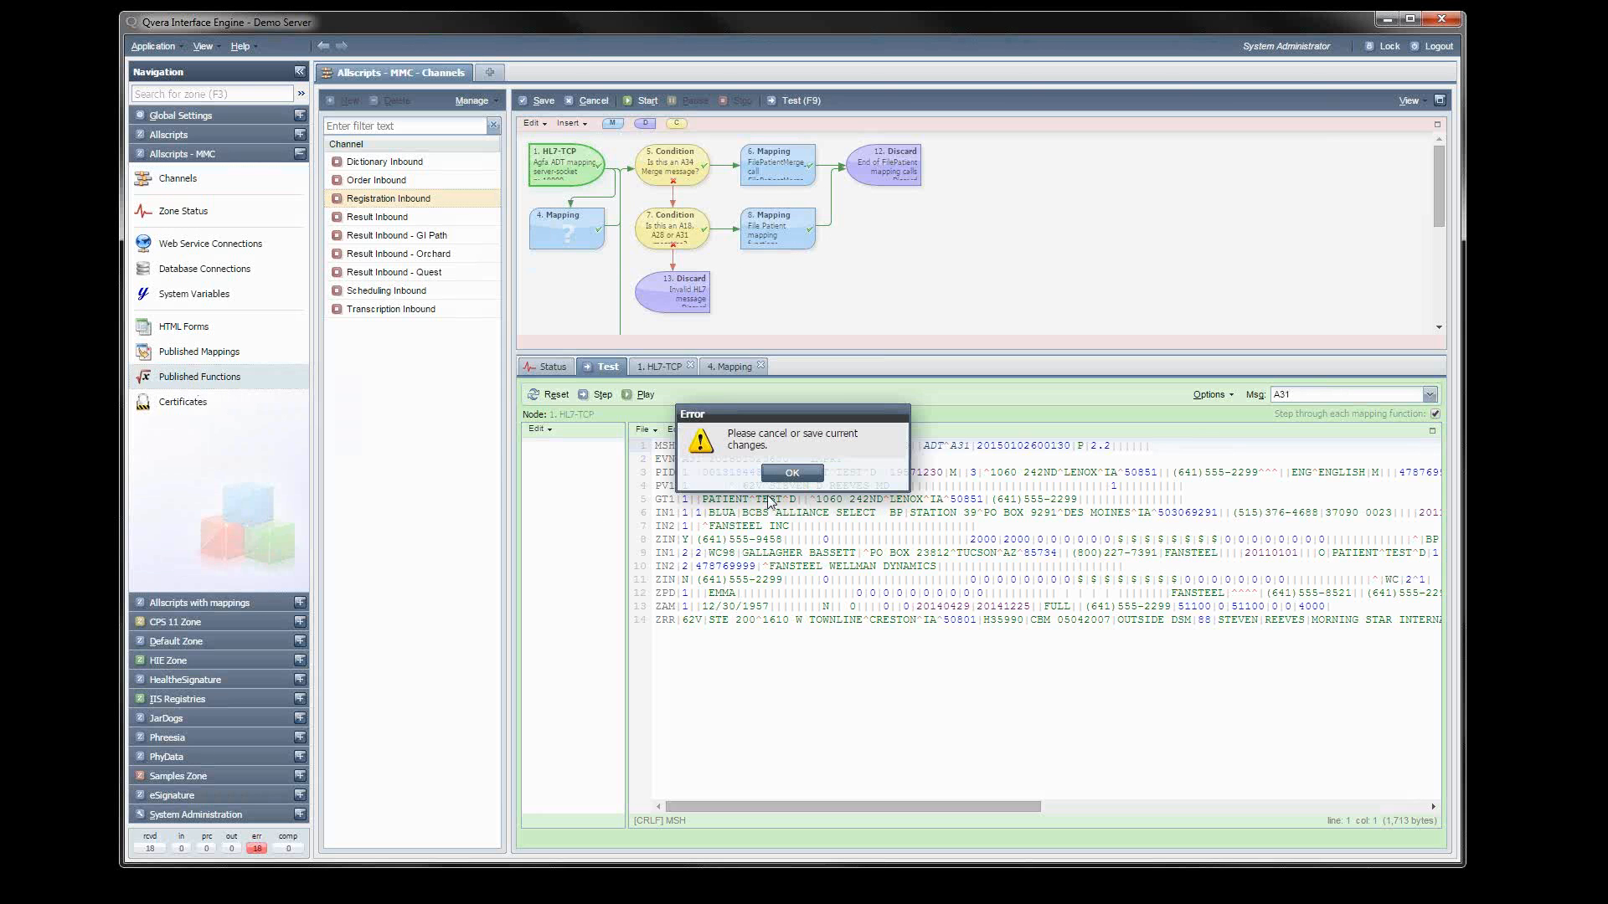
pyautogui.click(792, 473)
pyautogui.click(594, 100)
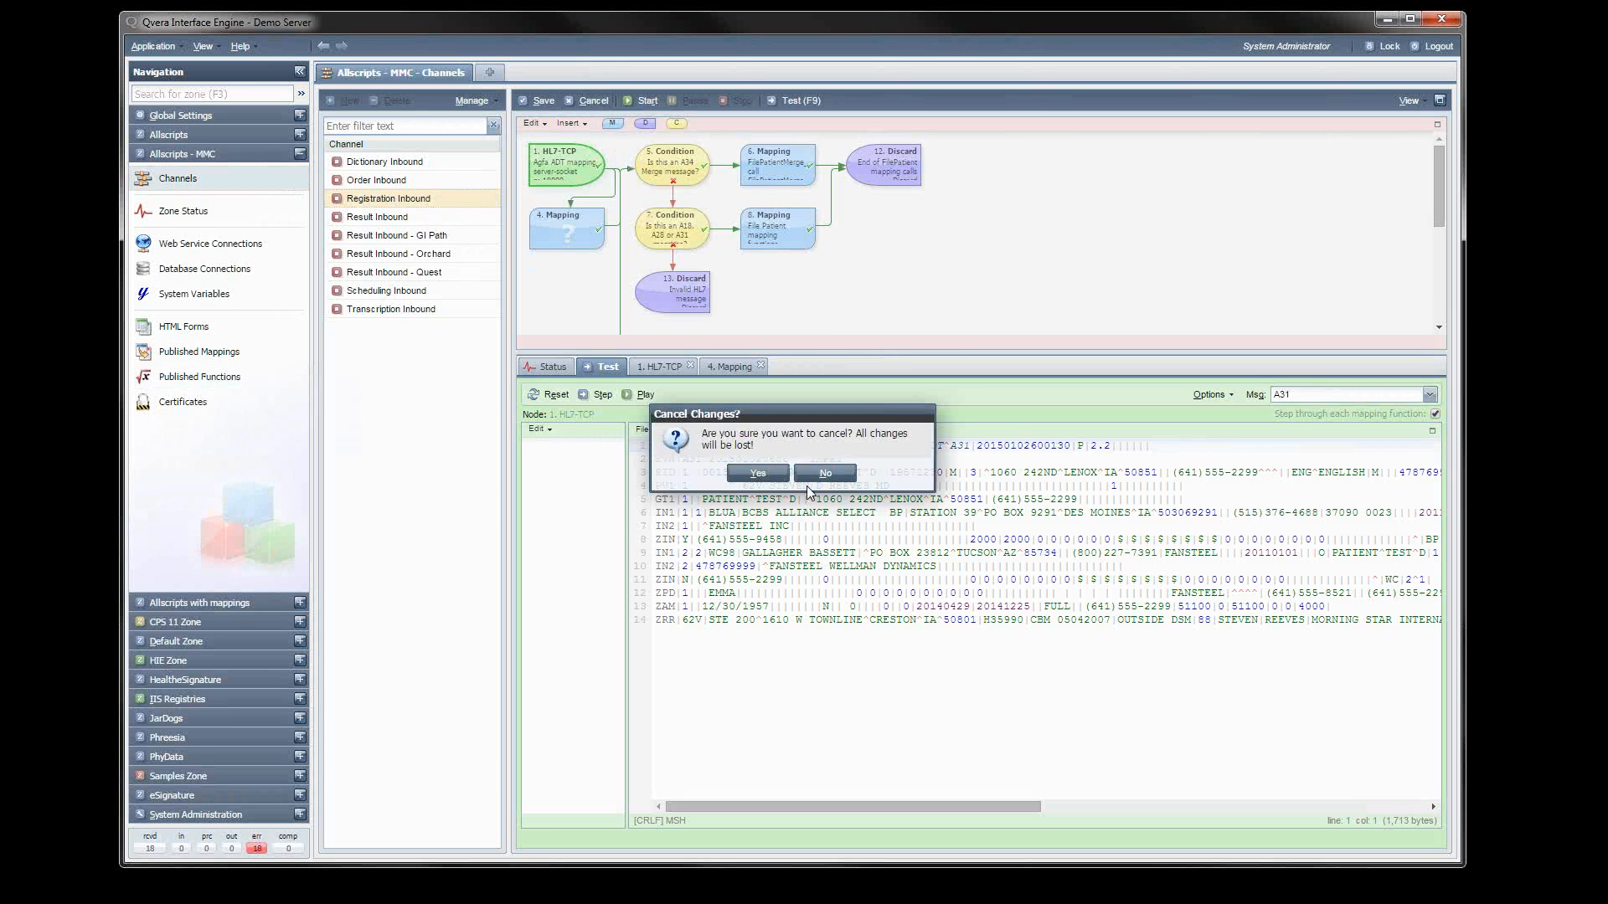
pyautogui.click(769, 473)
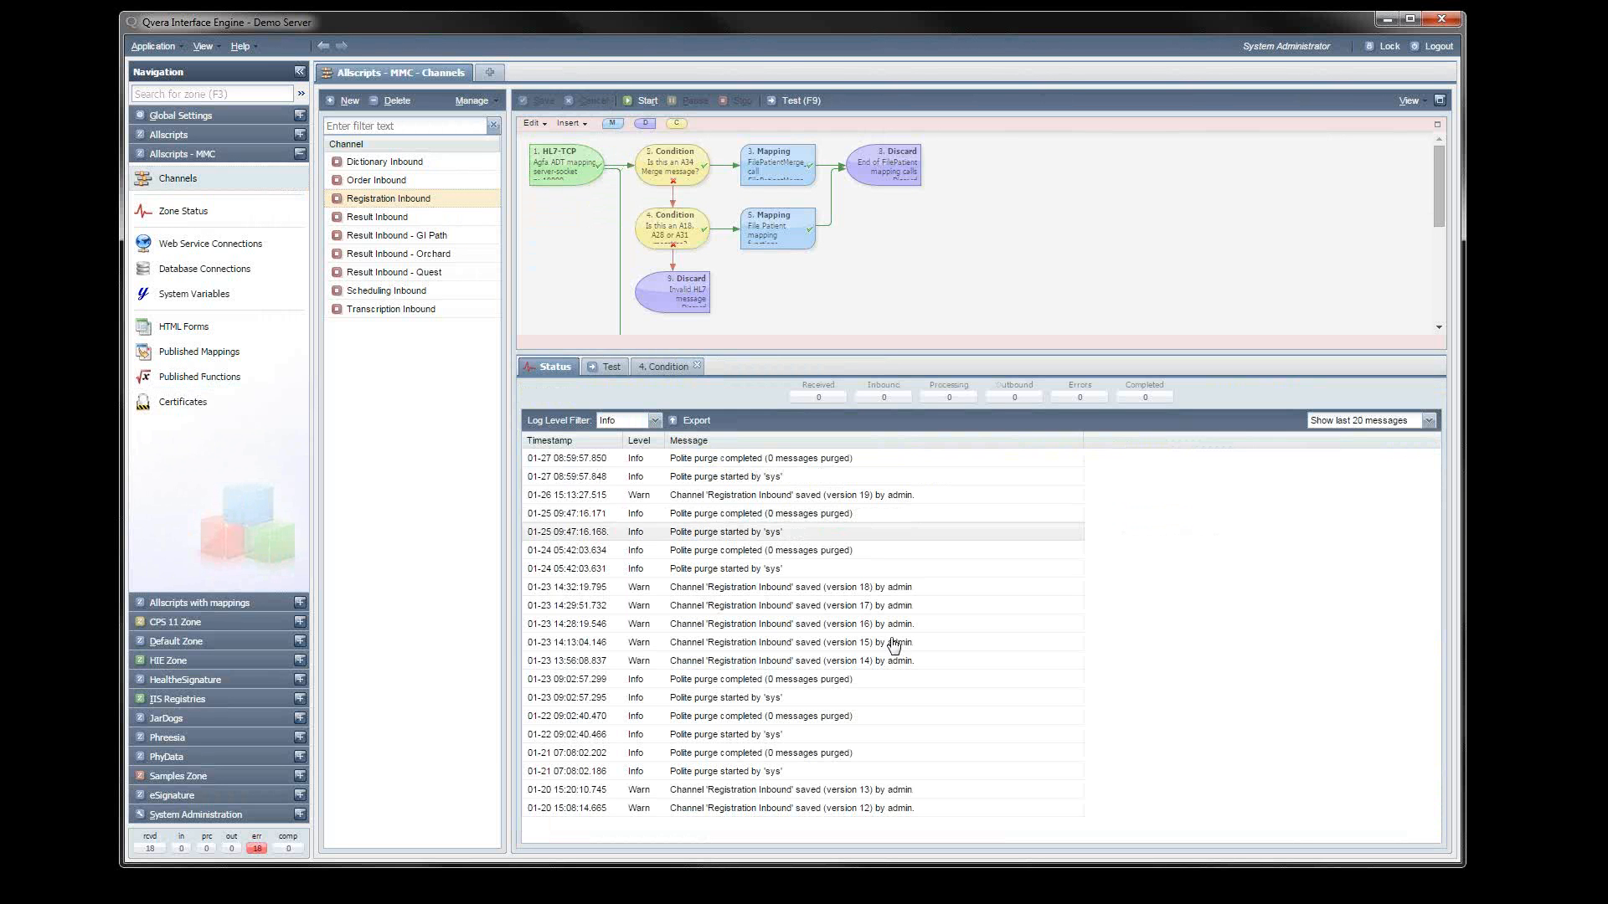
# Review the Allscripts - MMC zone's published functions and system variables, and compare the zone's item list with Global Settings.
pyautogui.click(186, 381)
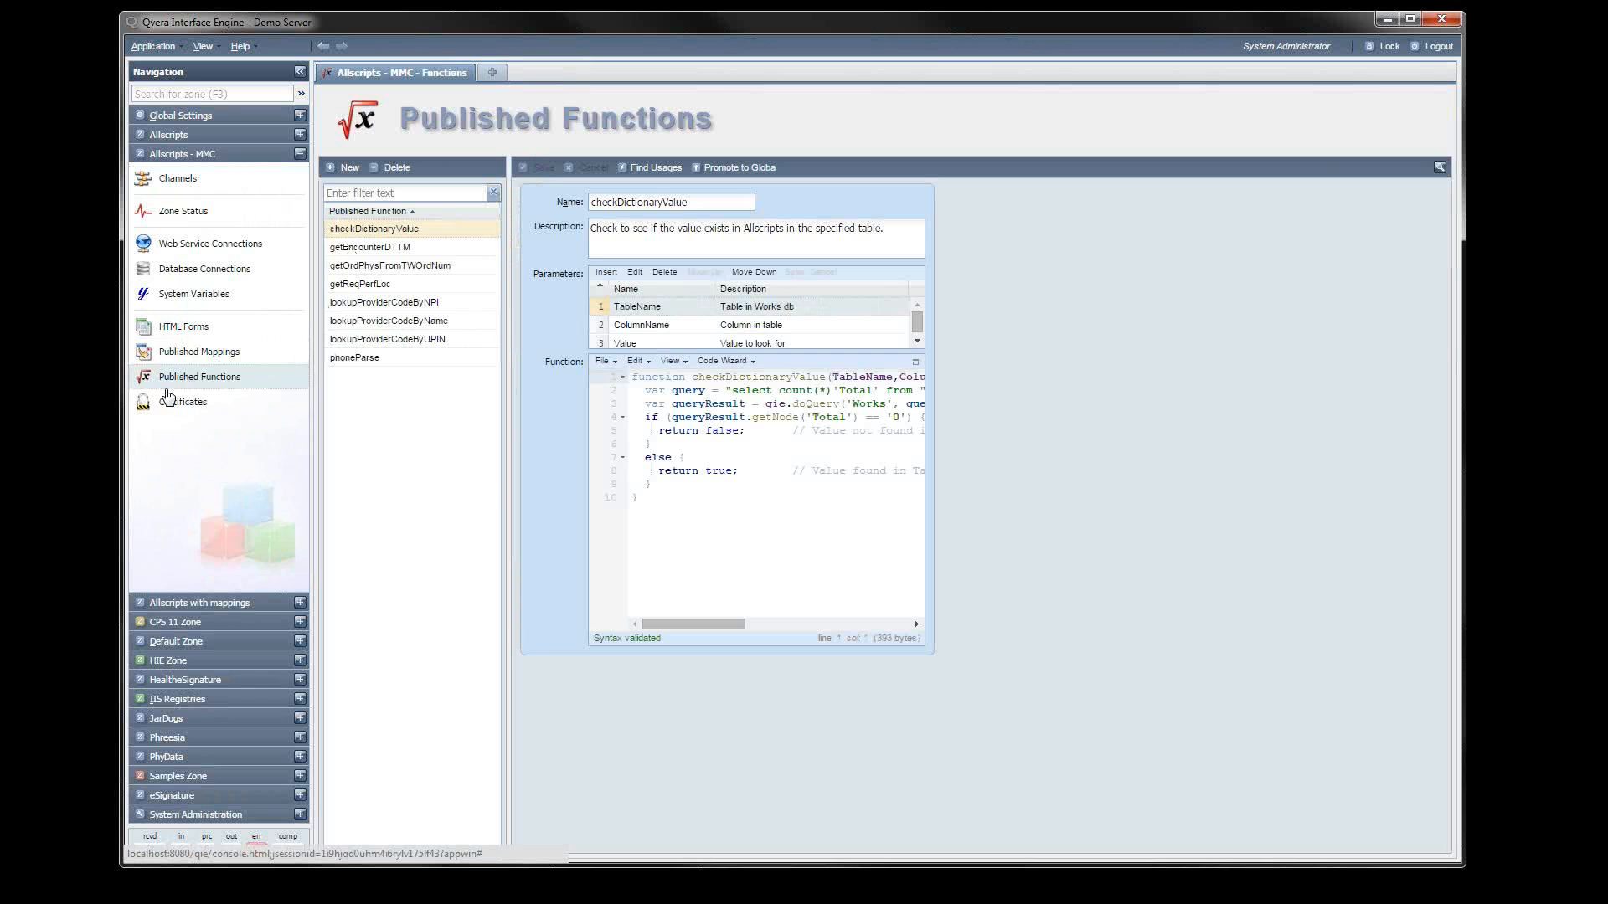
pyautogui.click(193, 293)
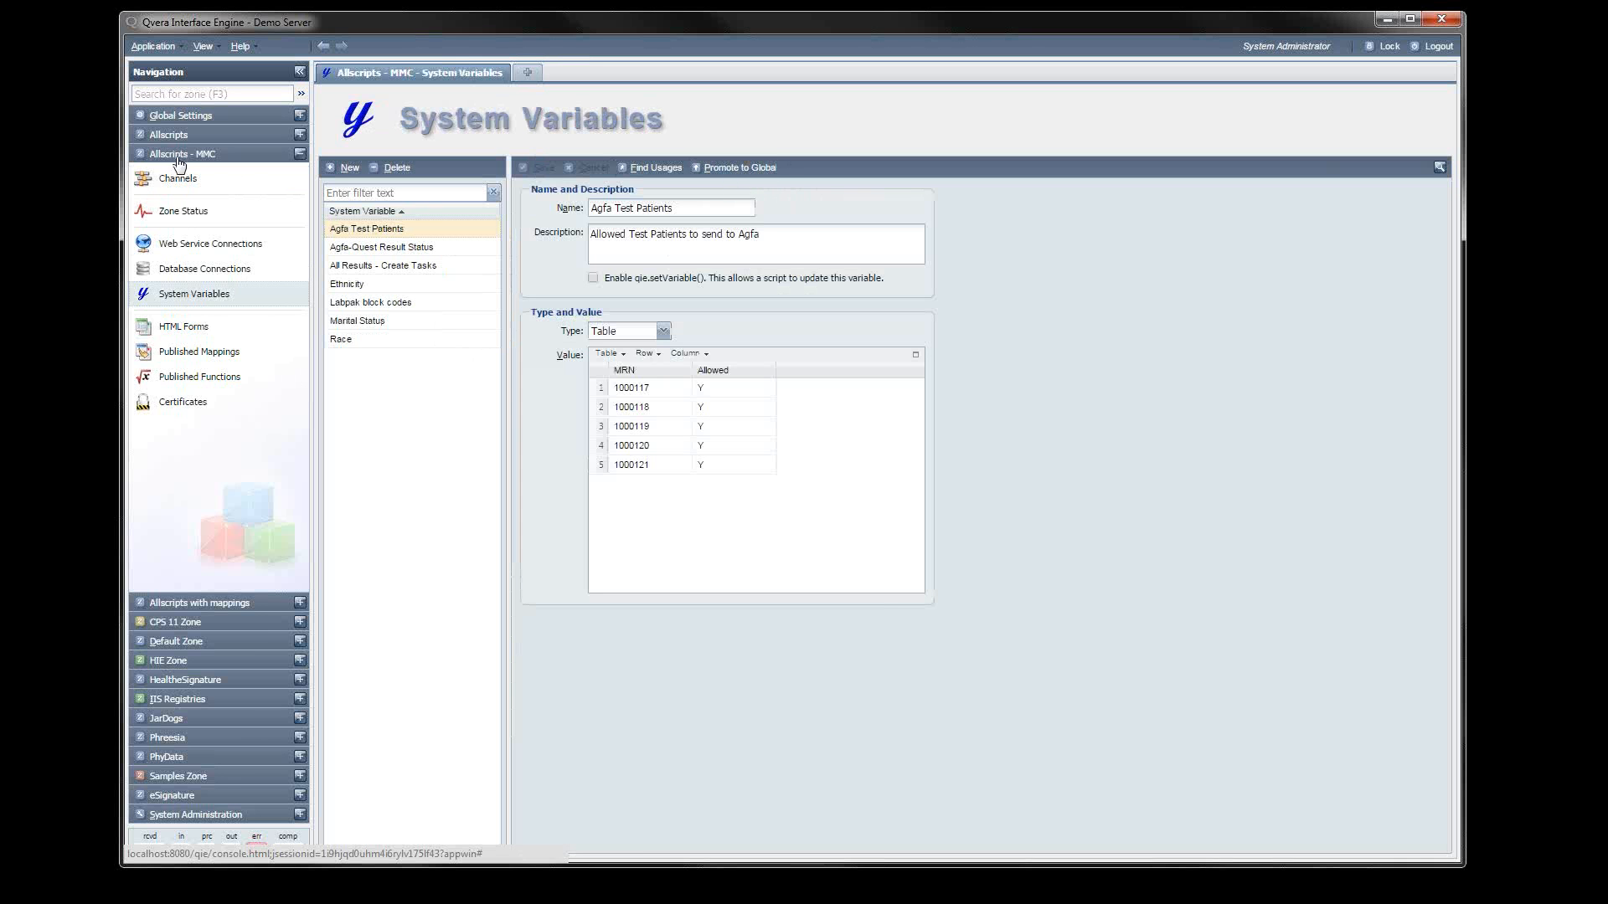
pyautogui.click(169, 117)
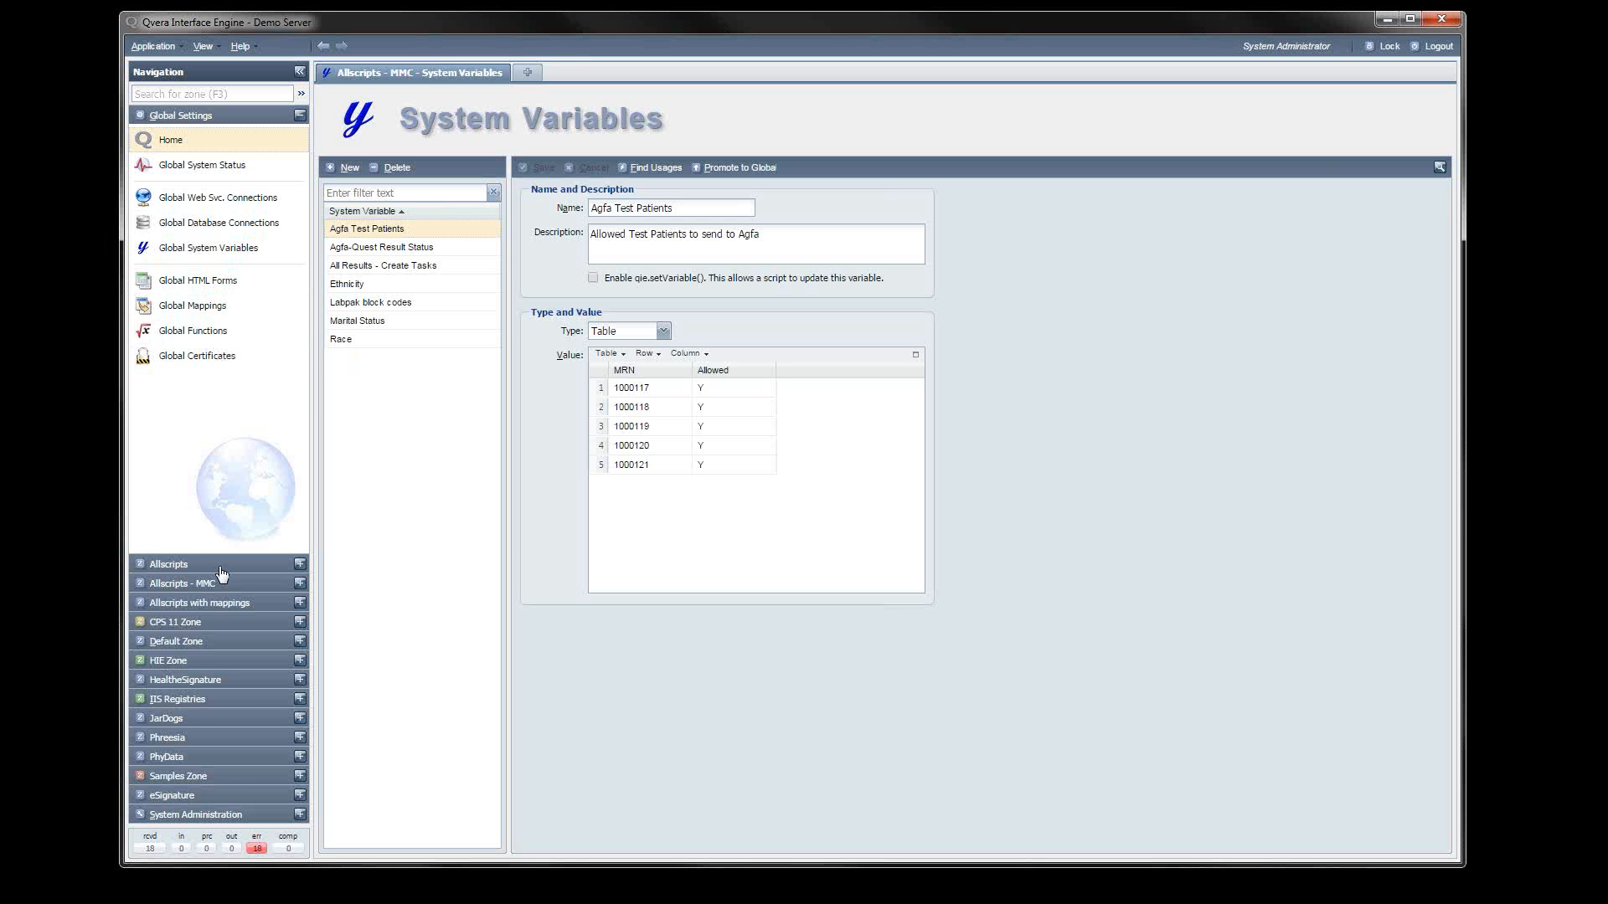
pyautogui.click(171, 584)
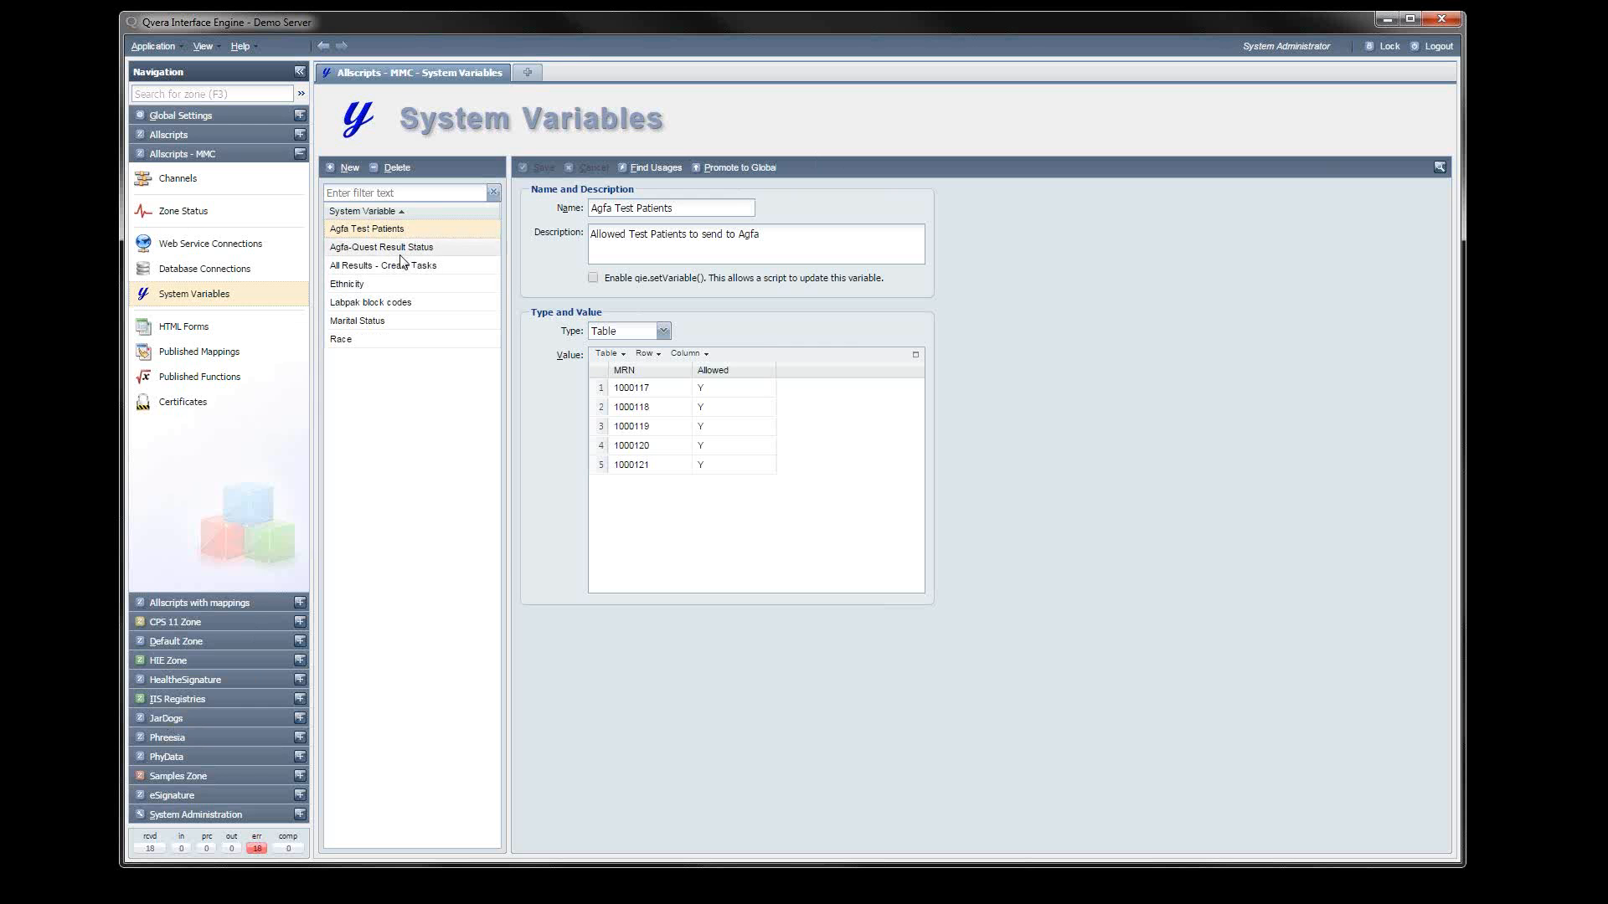
# View the Global Functions page under Global Settings, and return to the Home page.
pyautogui.click(165, 117)
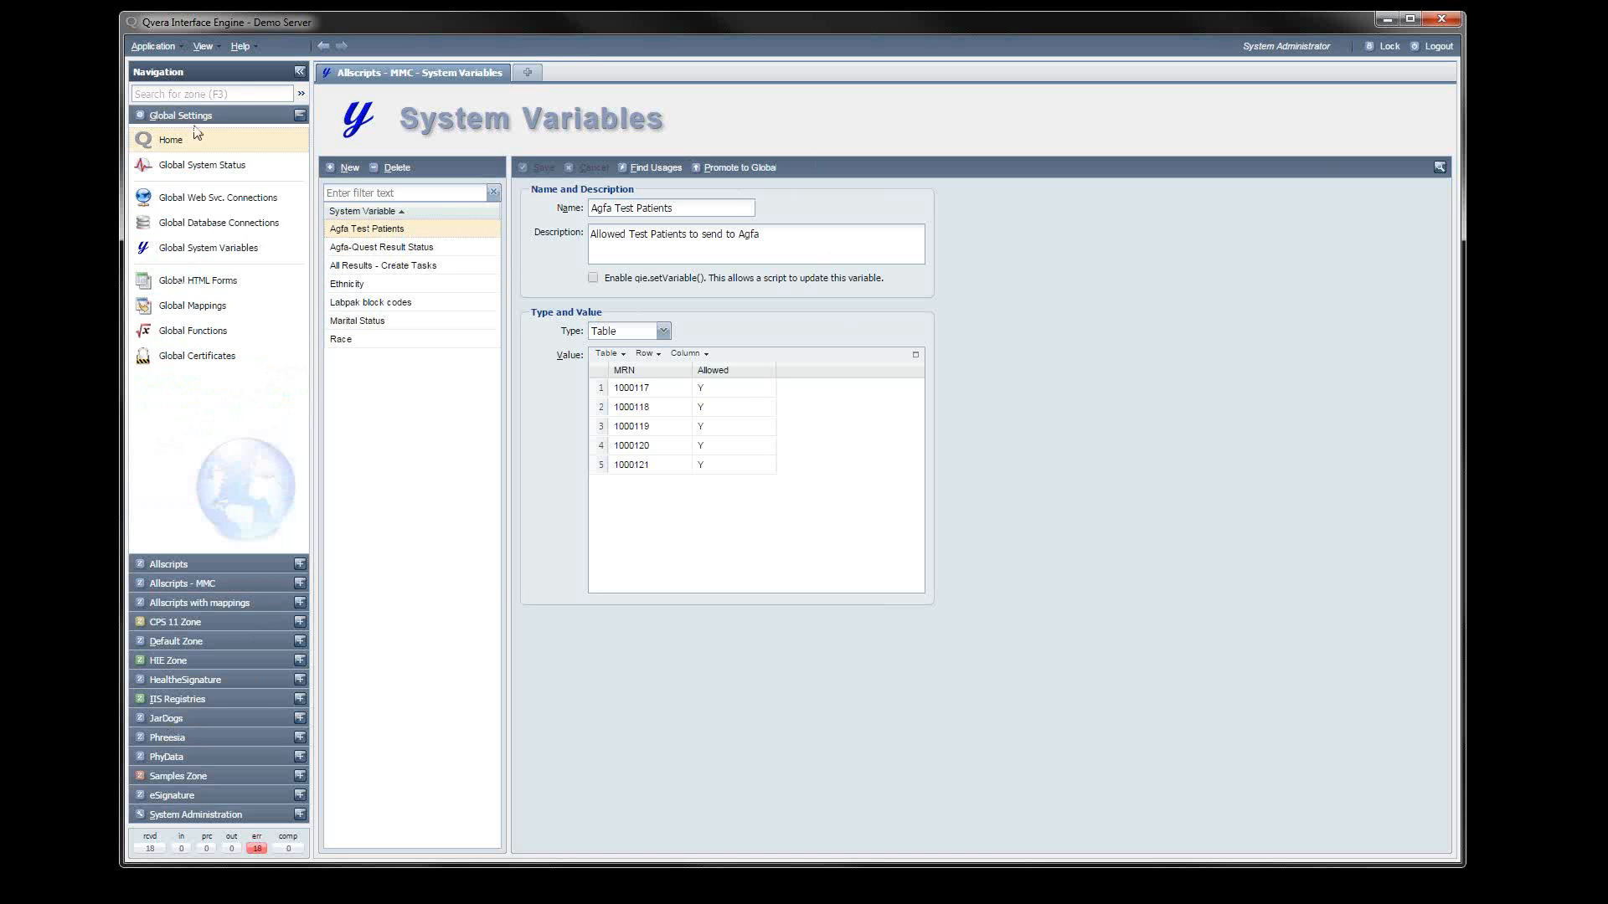
pyautogui.click(192, 332)
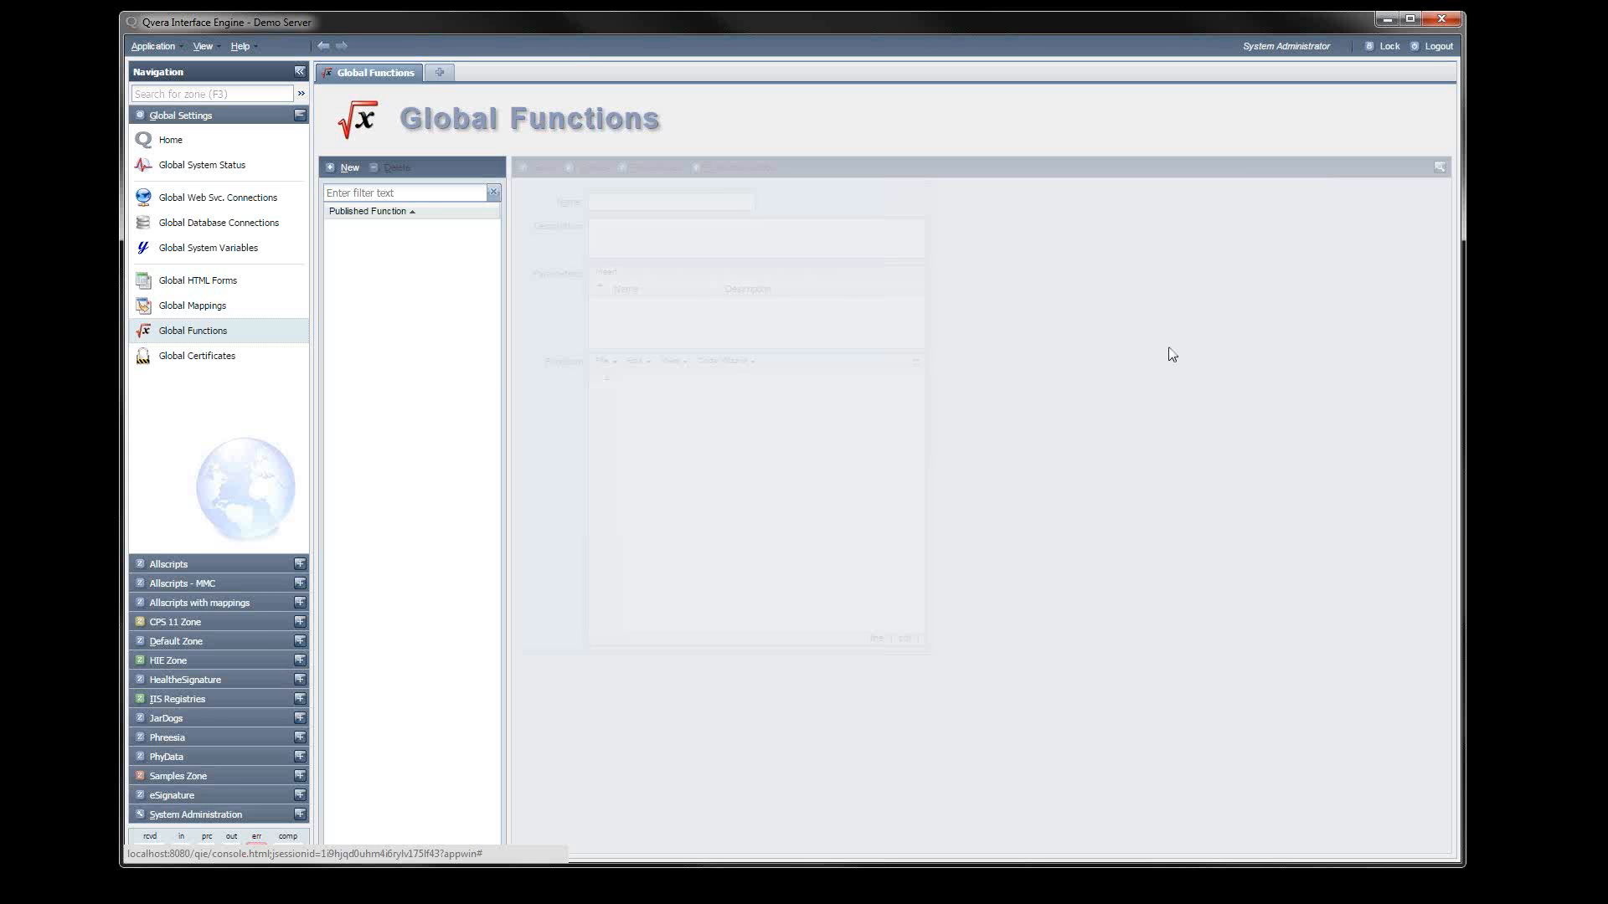
pyautogui.click(168, 152)
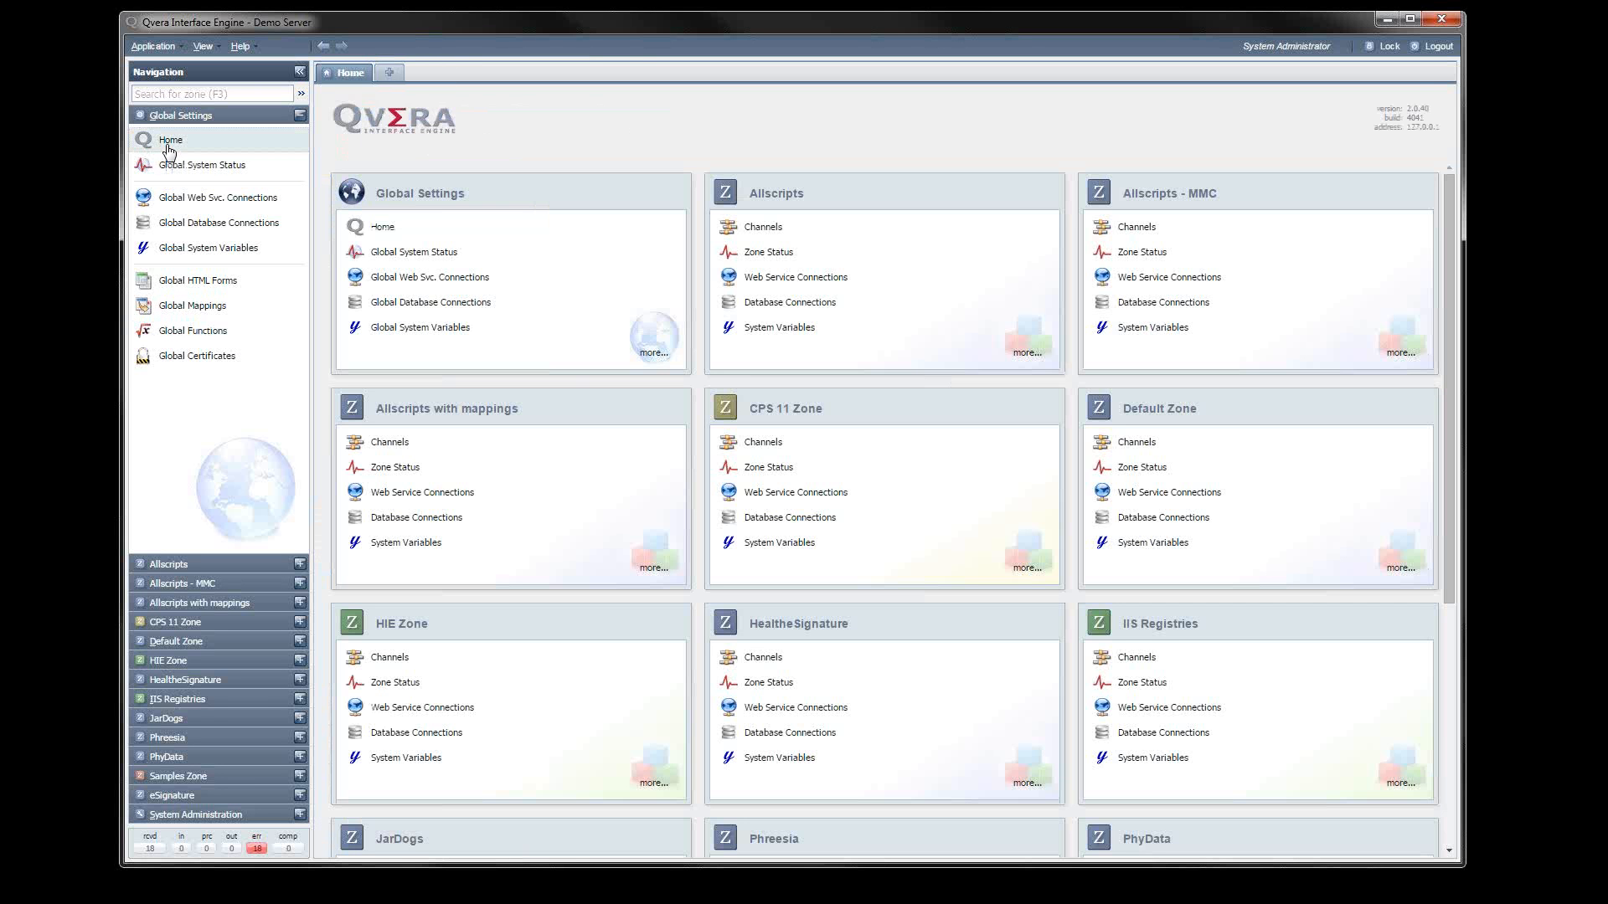